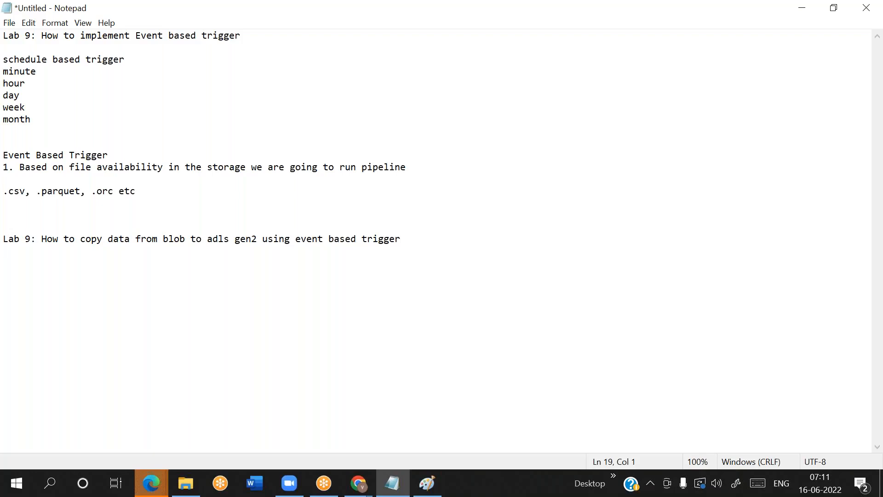
key(alt)
key(alt)
key(ctrl+s)
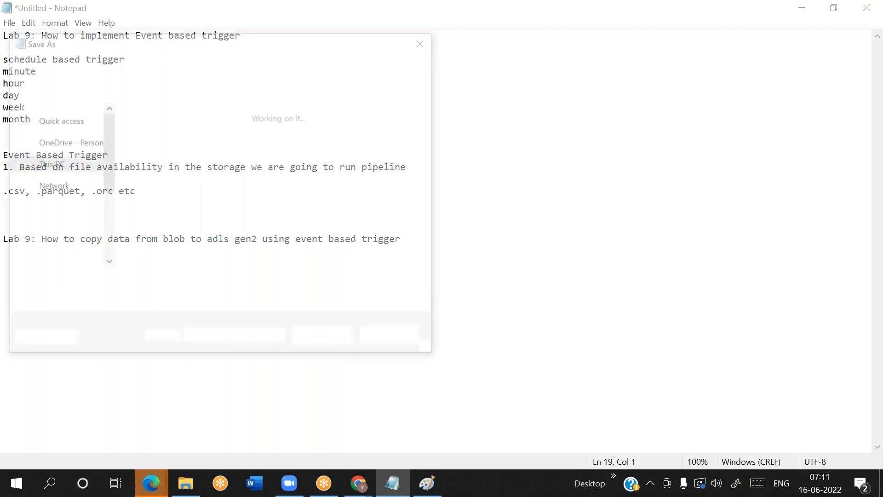
click(378, 341)
Add the lines "source : Blob" and "sink : ADLS Gen2" below the Lab 9 copy-data title
text(so)
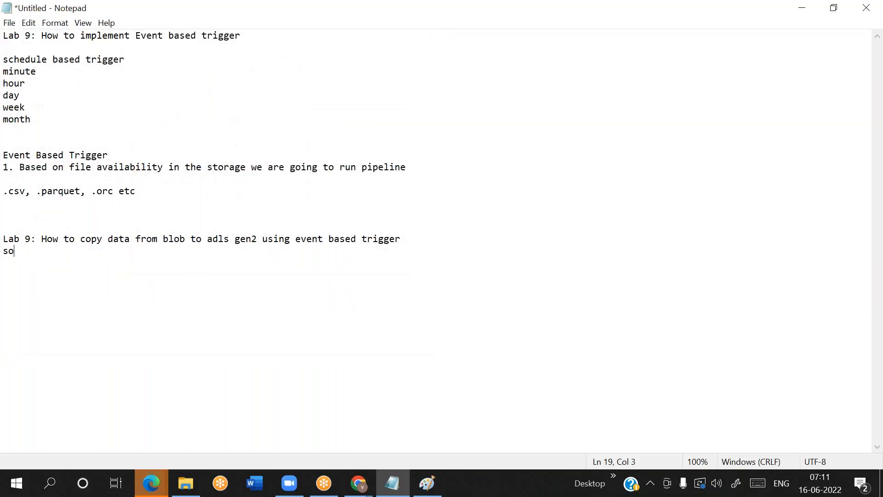
text(urce : Blob)
key(Return)
text(sink : ADLS Gen2)
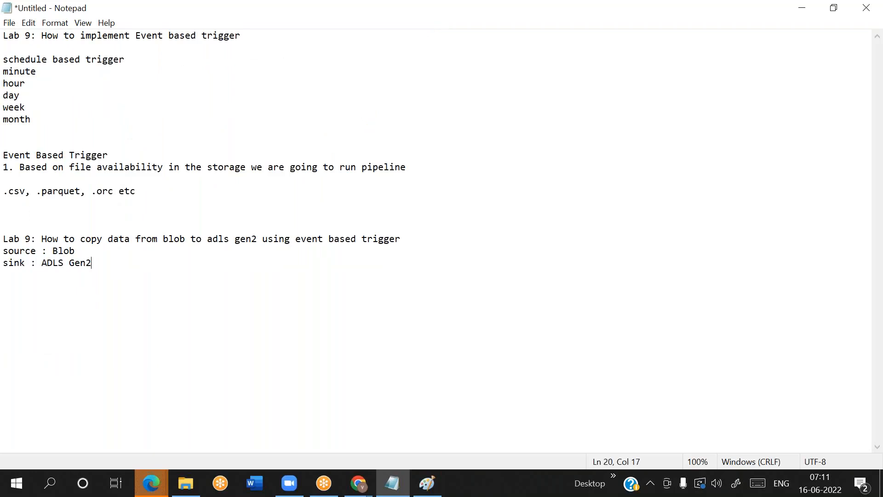
key(Return)
key(Up)
key(Right)
click(610, 29)
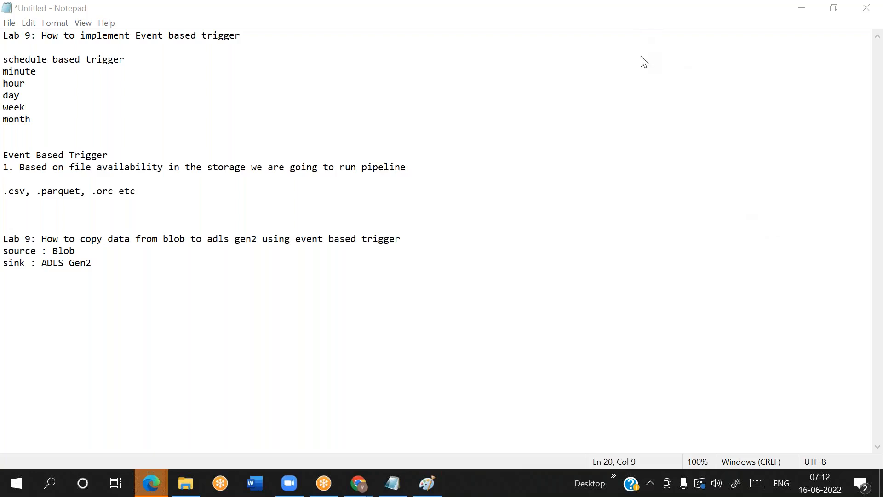
click(44, 263)
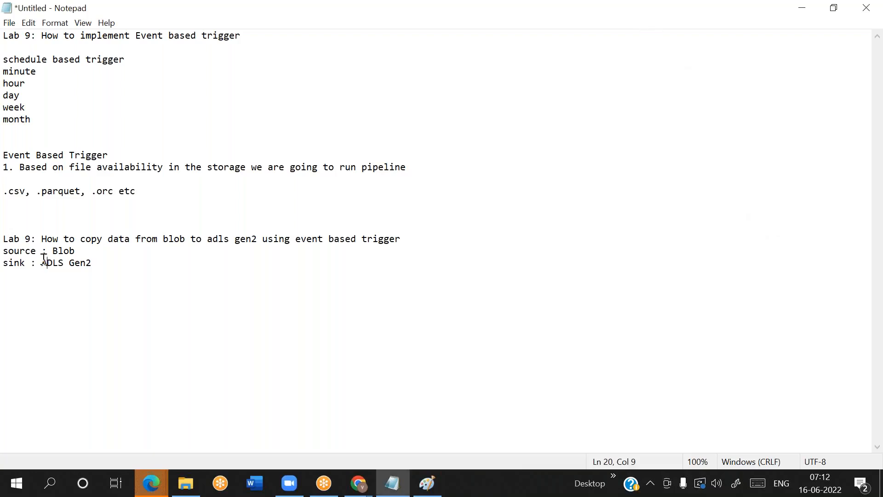
mouse_move(54, 263)
mouse_down()
mouse_move(90, 261)
mouse_move(69, 261)
mouse_up()
click(58, 262)
click(129, 272)
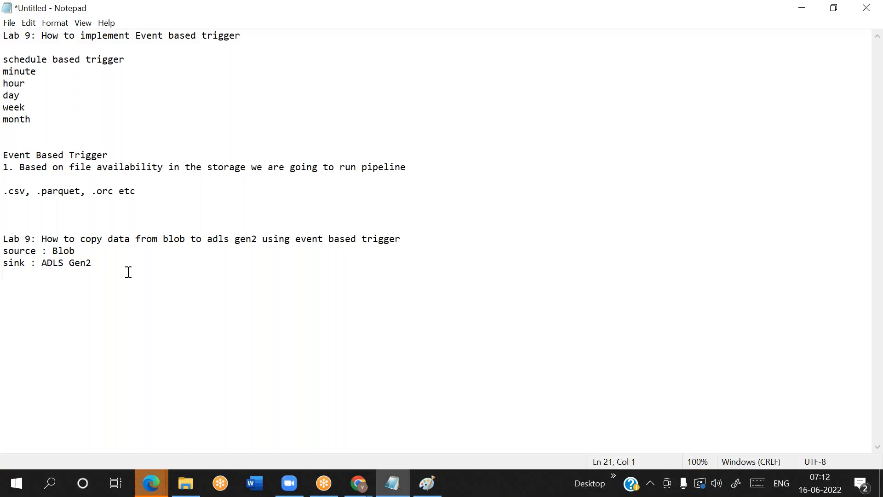
click(44, 267)
key(End)
key(shift+Left)
key(shift+Left)
key(shift+Left)
key(shift+Left)
key(shift+Left)
key(shift+Left)
key(shift+Left)
key(shift+Left)
key(shift+Left)
Add the heading "blob vs ADLS Gen2" below the sink line, with a blank line above and below it
key(End)
key(Return)
key(Return)
text(blob vs ADLS Gen2)
key(Return)
key(Return)
Write the comparison line "blob storage is flatfile structure where as adls gen2 is hierarchial name space" under the heading
text(blob storage us)
key(BackSpace)
key(BackSpace)
key(BackSpace)
text(is flatfile structure)
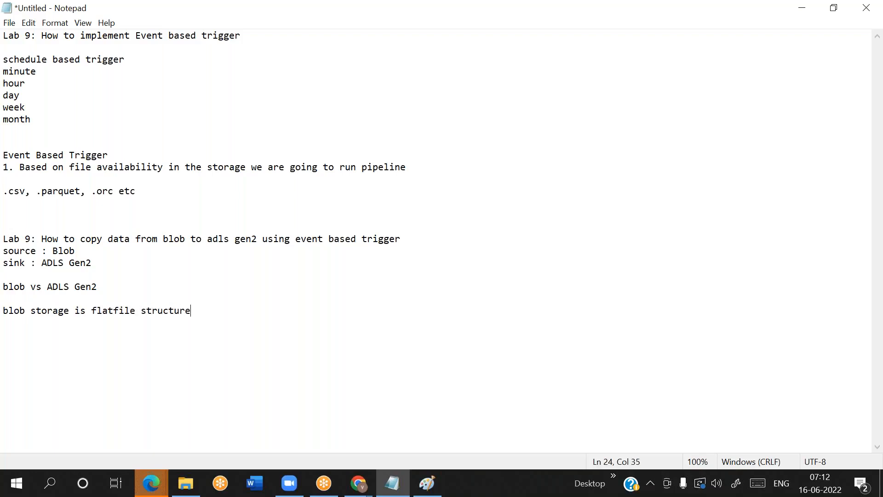
text( where as adls g)
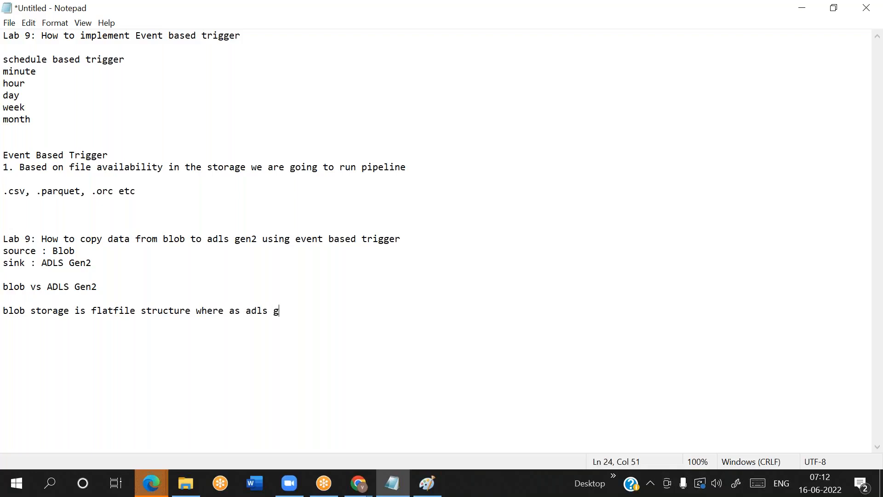
text(en2 is hierar)
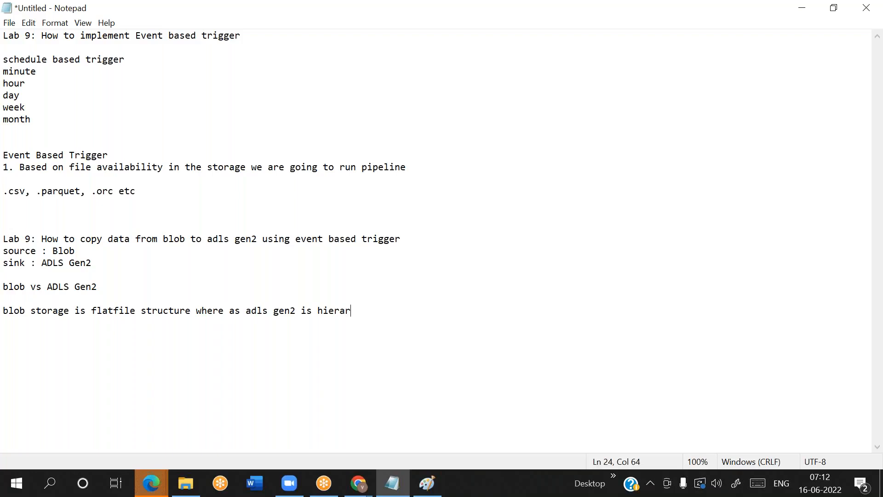
text(chial name space)
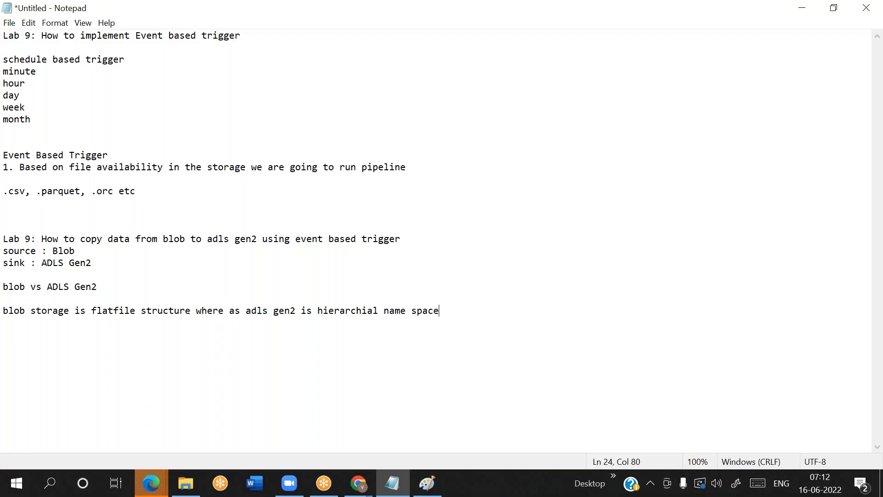
key(Return)
Add the comparison line "Blob is limited storage vs adls gen2 is unlimited storage" below the structure line
drag(245, 311, 333, 315)
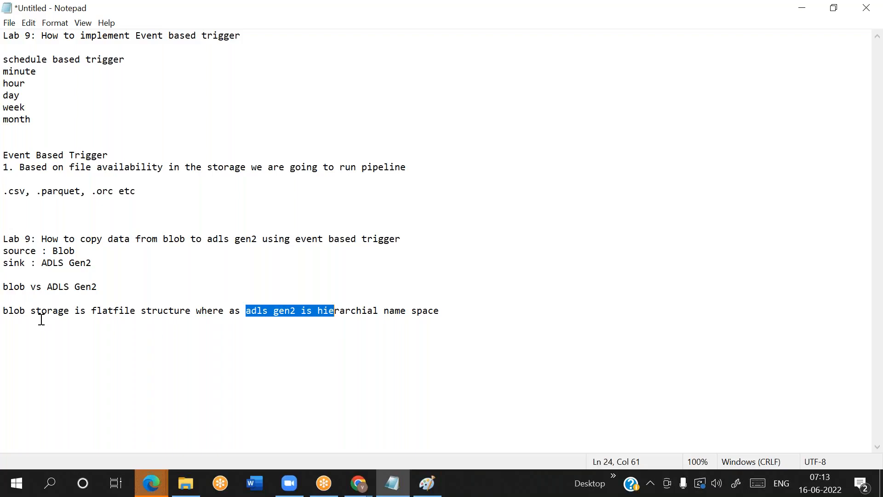
click(462, 308)
key(Return)
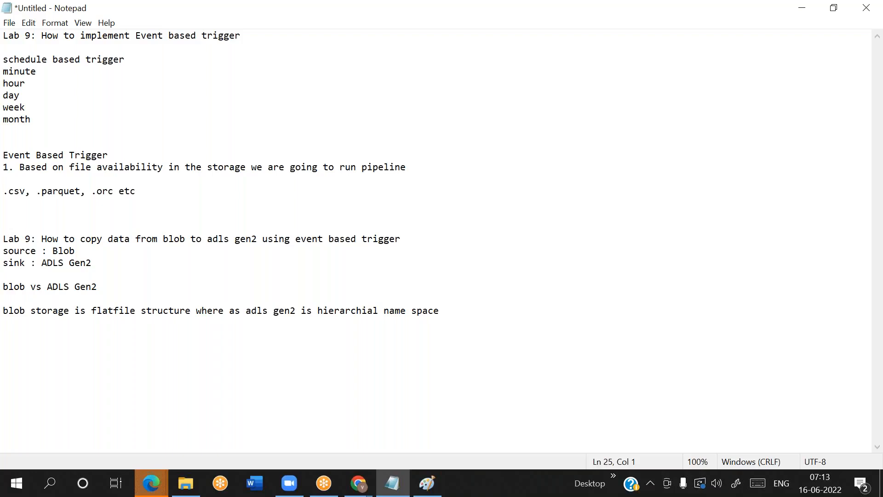
text(Blob is limited storage v)
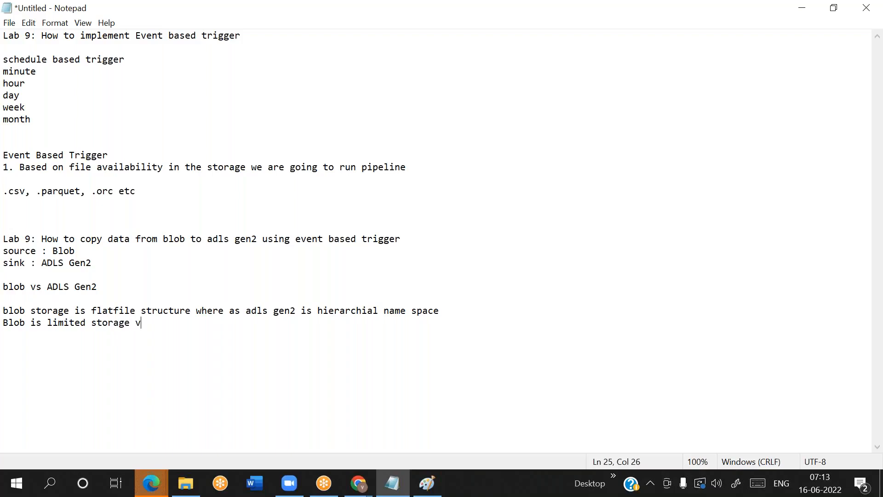
text(s adls gen2 is unlimited storage)
key(Return)
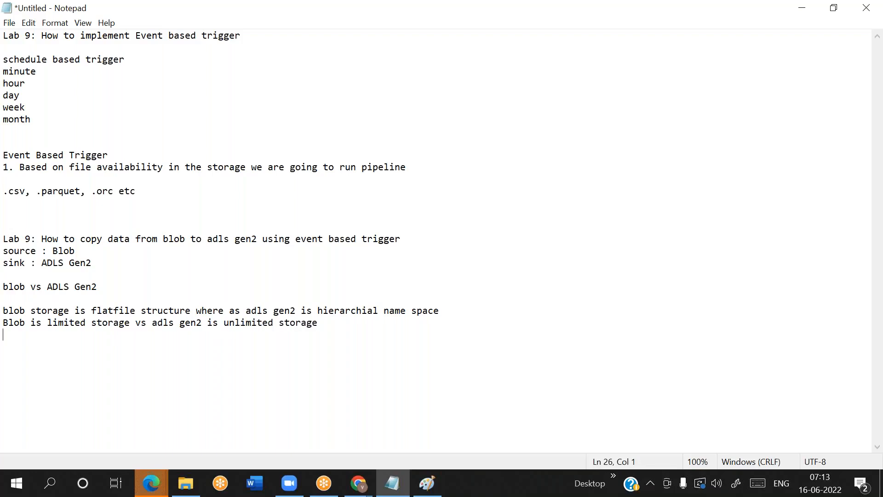
Add the line "blob will be authenticated with access key" to the comparison notes
text(blob will be auth)
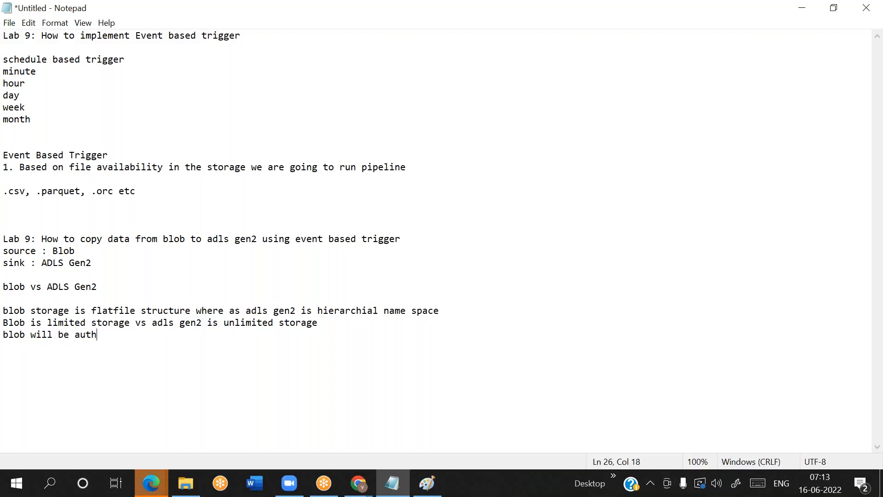
text(enticated with access key)
key(Return)
Add the line "adls gen2 can also be authenticated with access key and service principle" to the comparison notes
text(adl)
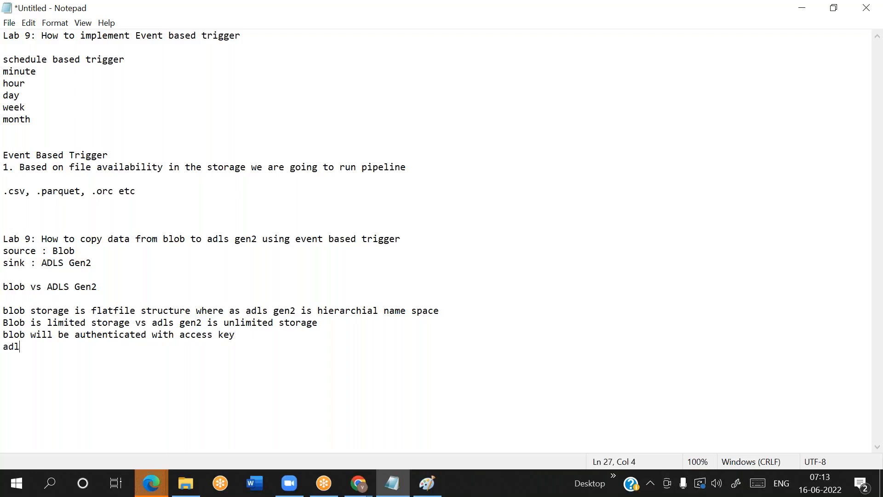
text(s gen2 can also be authenticated with access key and ser)
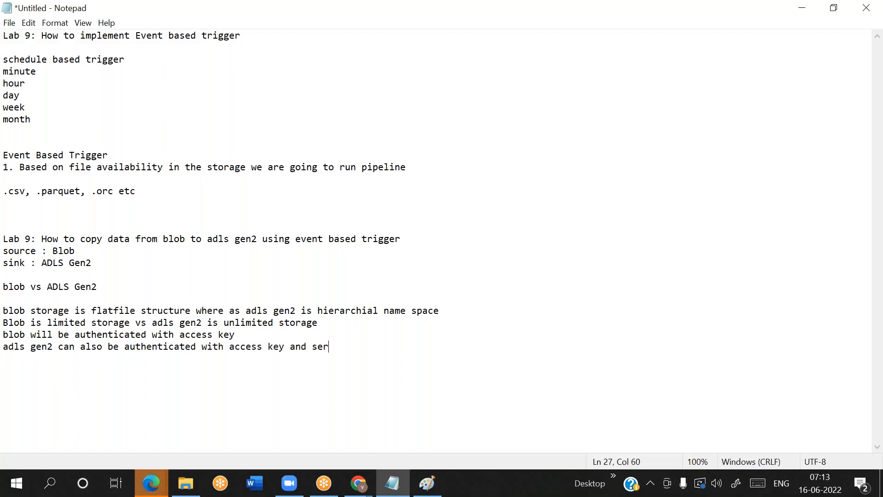
text(vice principle)
key(Return)
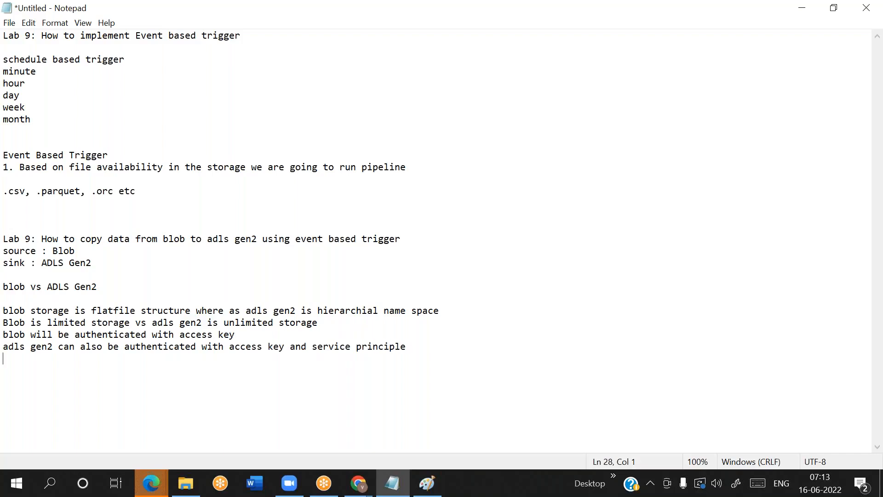
Add the line "blob storage is used for archival ,staging layer" to the comparison notes
text(blob storage is used for archive)
text(l)
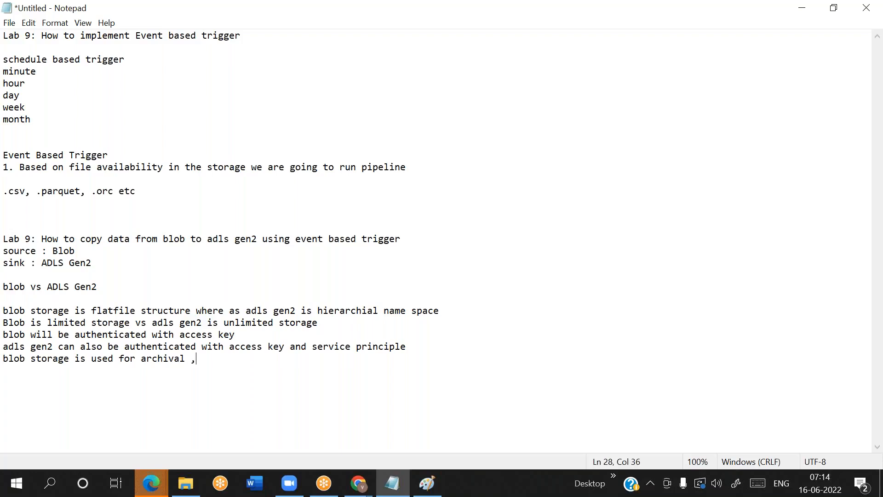
text(,staging layer adls)
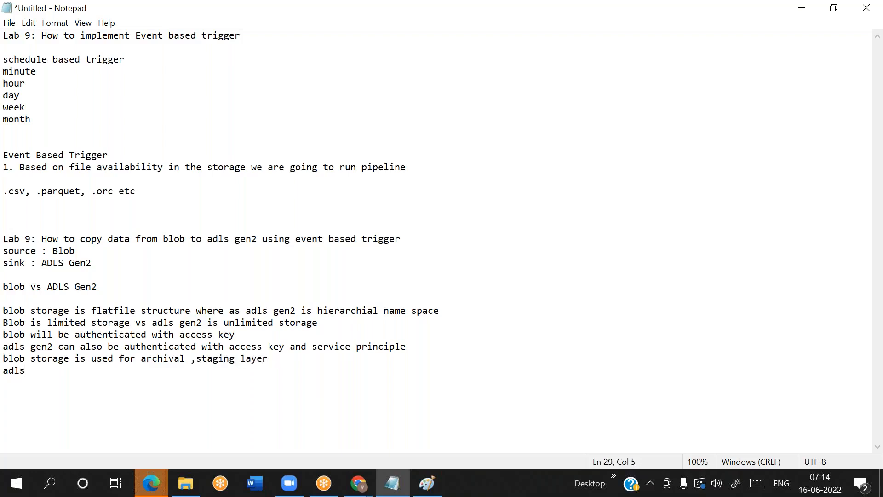
text( gen2 is used for big data analytics)
Add the line "adls gen2 is used for big data analytics" to the comparison notes
key(Return)
Join the usage lines and the authentication lines into single comparison lines with "vs", and start a new line at the end
key(Up)
key(BackSpace)
text(vs)
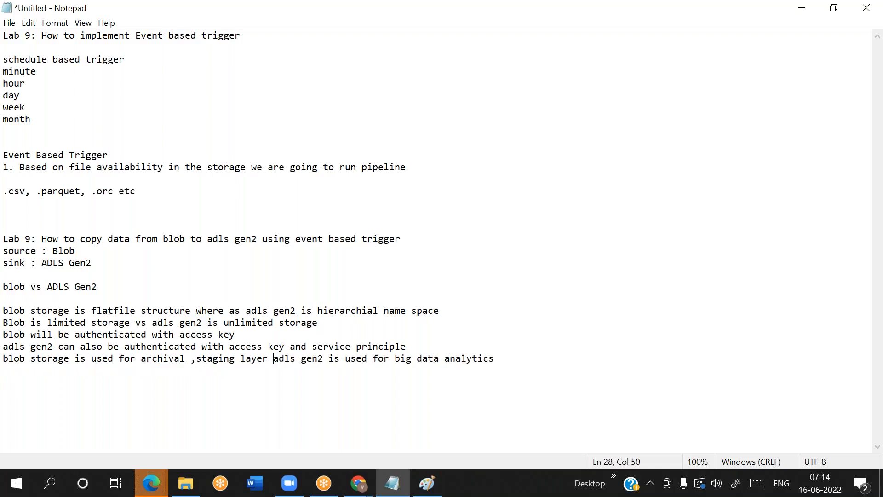
key(Home)
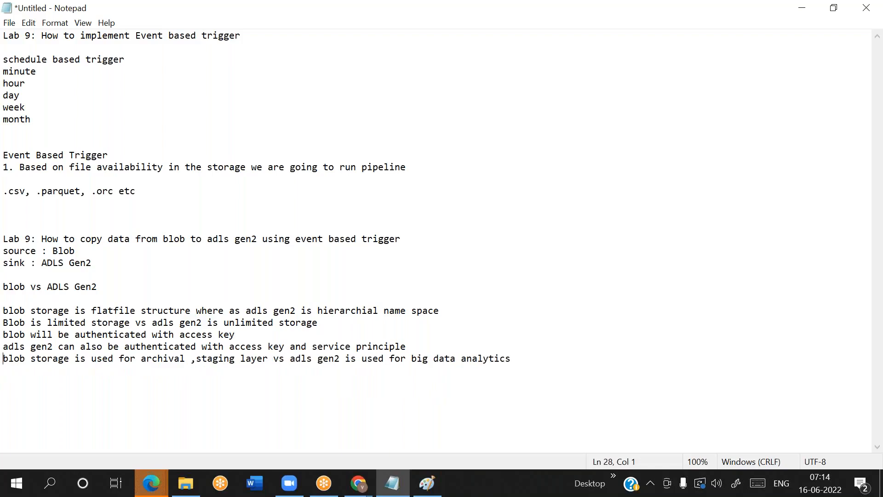
key(Up)
key(BackSpace)
text(vs)
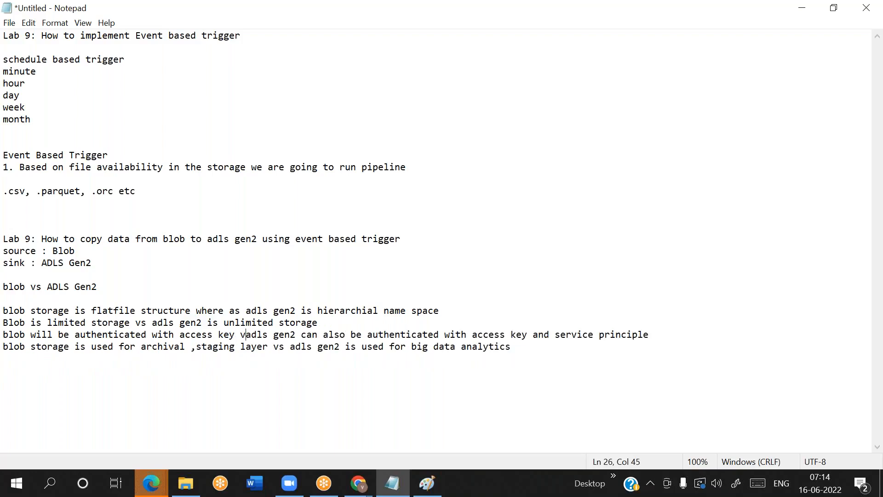
key(Down)
key(End)
key(Return)
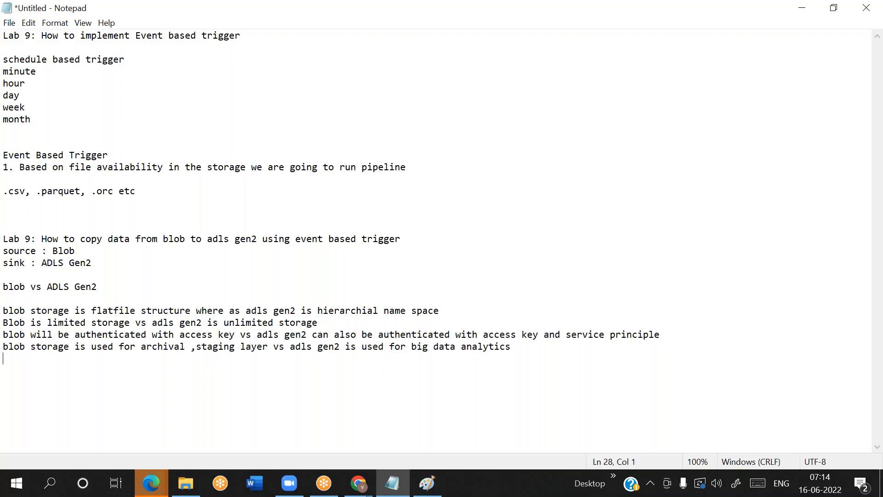
click(442, 310)
drag(458, 309, 301, 311)
drag(3, 323, 236, 349)
click(236, 348)
Switch to the Azure portal in Chrome, find the Storage accounts service by searching for blob, and start creating a storage account
mouse_move(359, 492)
click(422, 425)
text(blob)
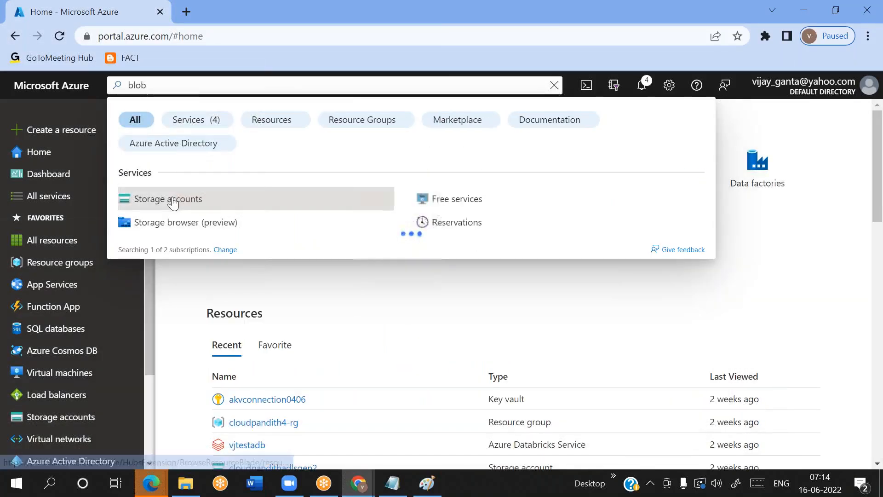
click(171, 199)
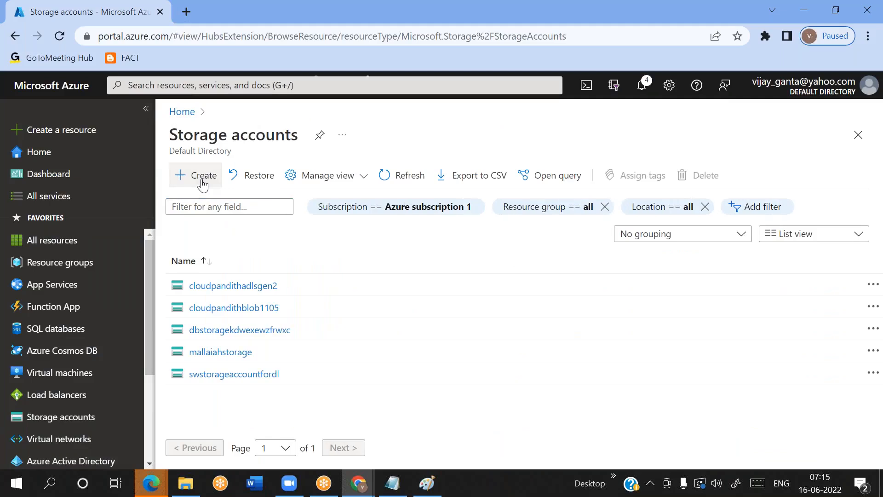
click(146, 108)
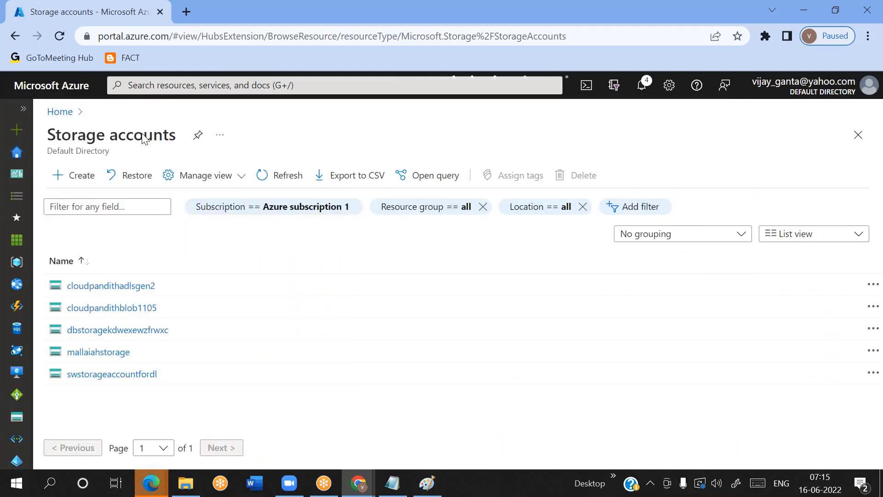
click(75, 176)
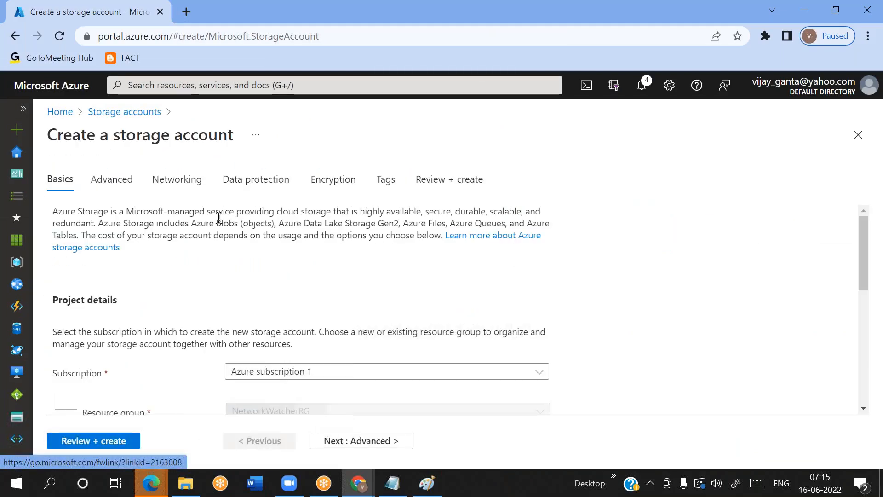
Create a new resource group named cloudpandith9-rg for the storage account
scroll(305, 277, down, 2)
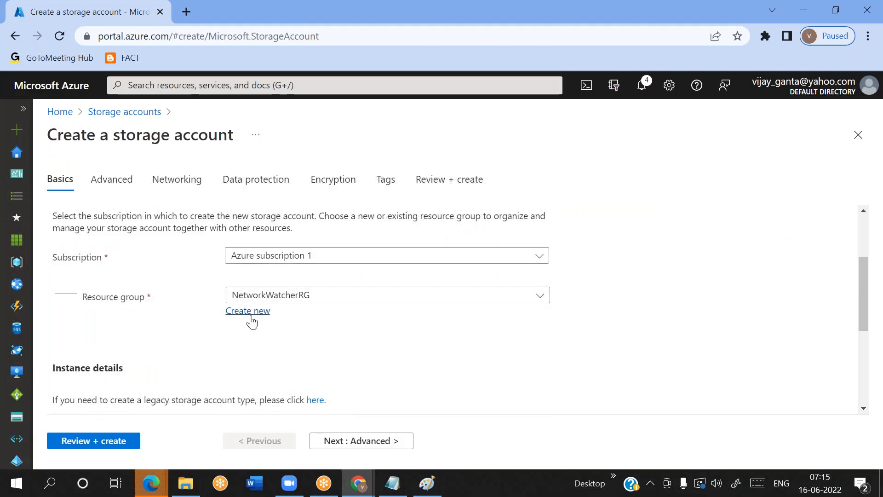
click(248, 311)
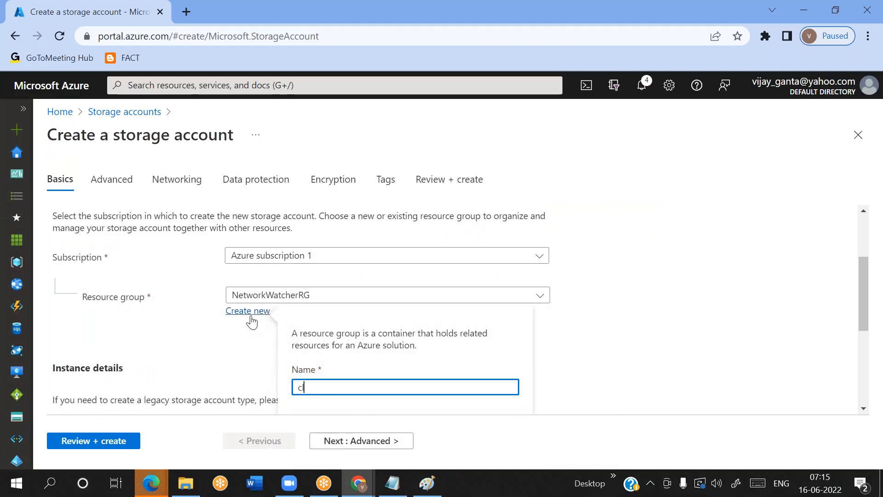
click(246, 340)
scroll(248, 338, down, 1)
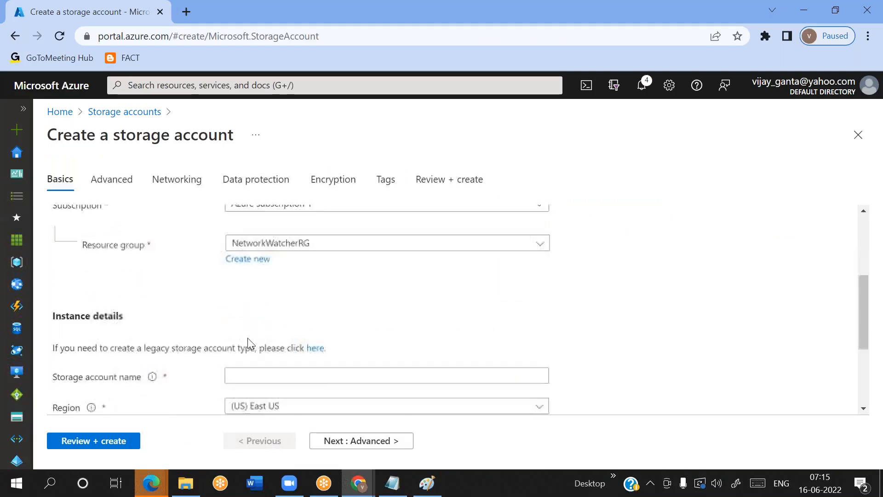
click(237, 261)
text(cloudpandith)
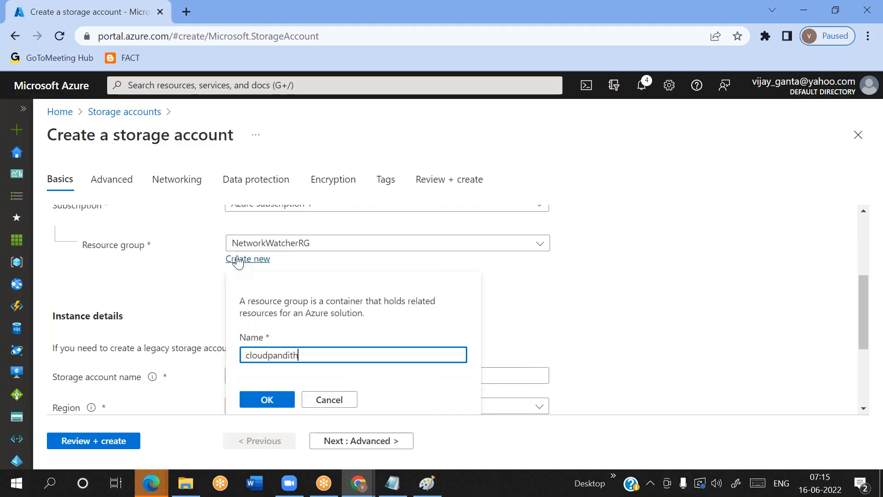
text(1)
text(-rg)
click(261, 405)
Name the storage account cloudpandith9blob
click(263, 376)
text(cloudpandith)
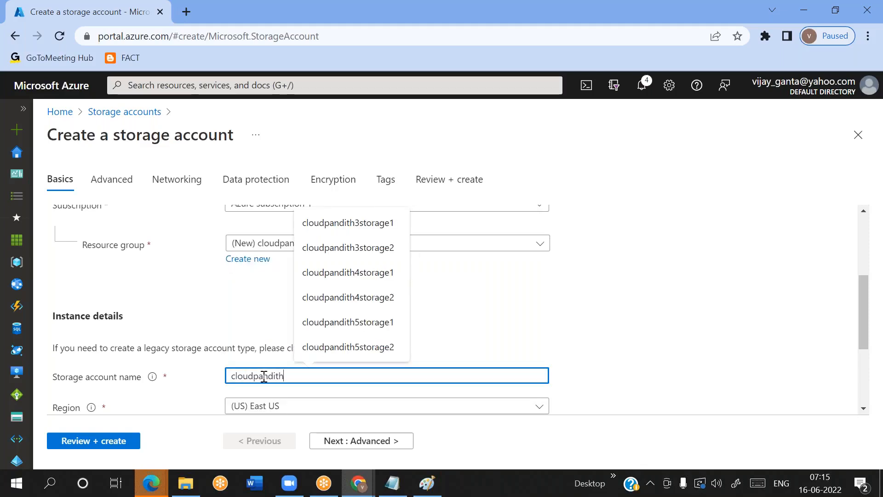
text(9blobsyor)
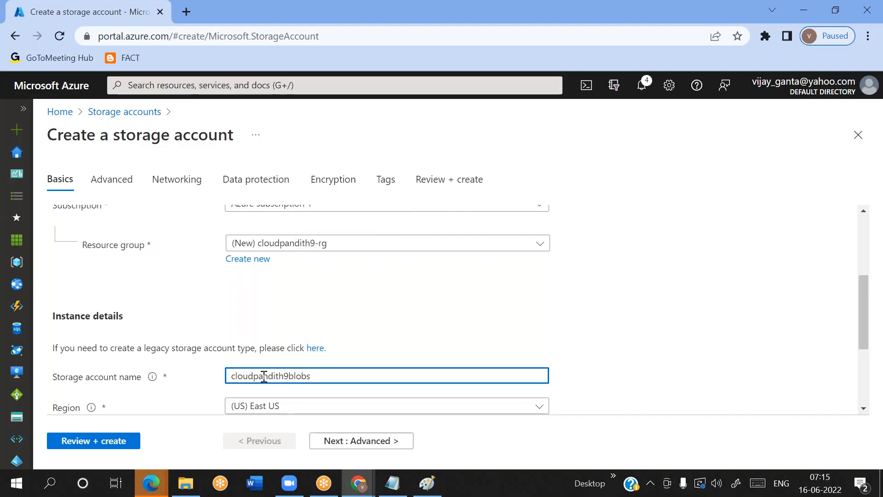
Submit the storage account configuration for final validation and look through its summary
scroll(388, 327, down, 2)
click(455, 256)
click(122, 442)
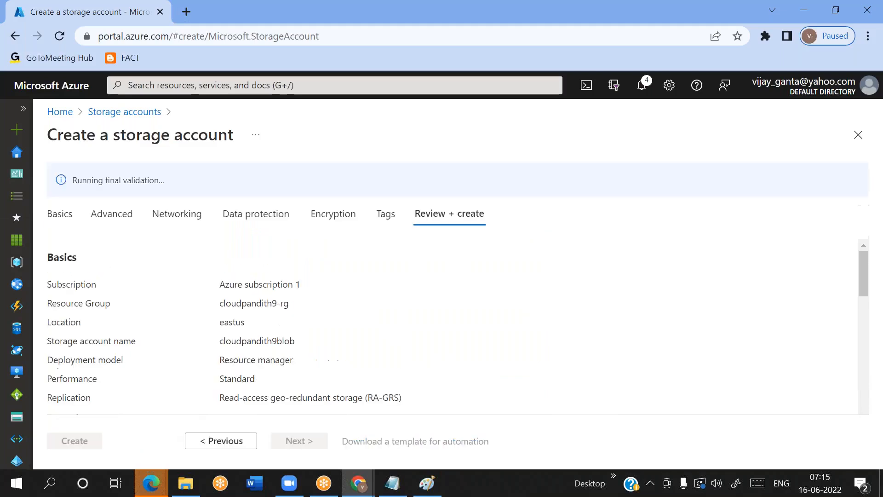
scroll(182, 380, down, 5)
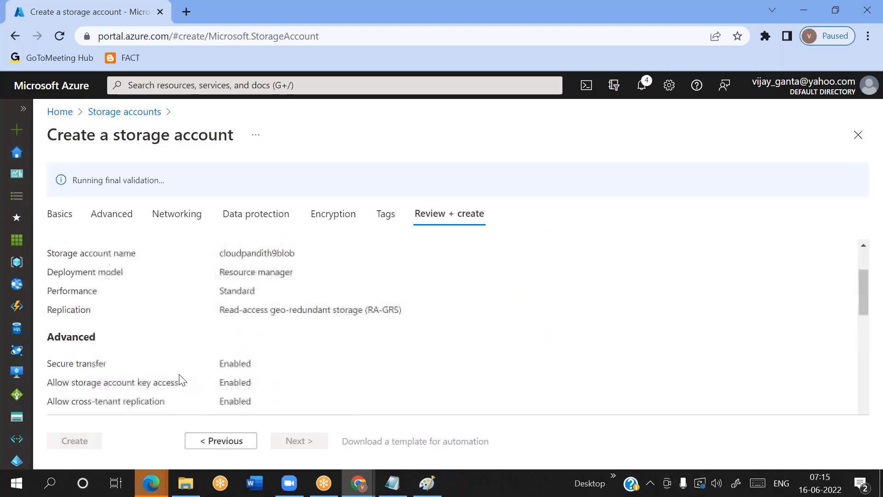
Check the Basics section of the summary and create the cloudpandith9blob storage account
scroll(182, 380, up, 3)
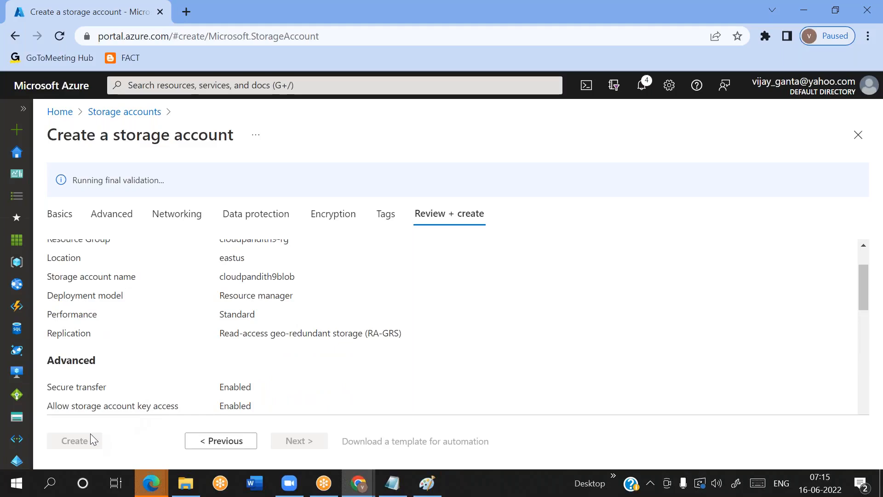
scroll(154, 330, up, 2)
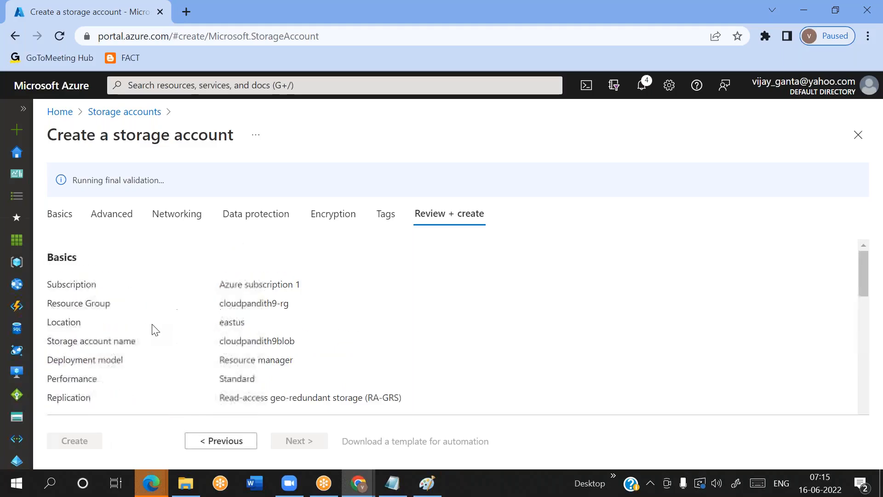
click(79, 437)
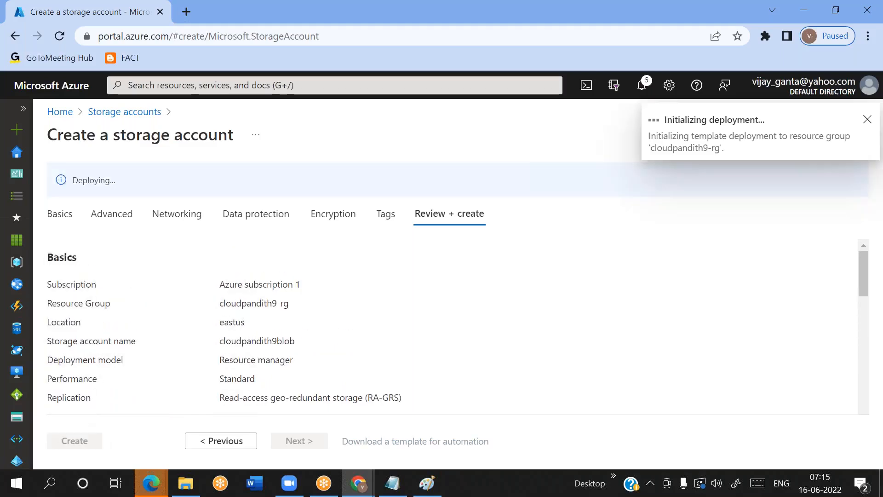
Open the Azure portal in a new browser tab with the already signed-in Yahoo account and start creating another storage account
click(185, 11)
text(p)
key(Return)
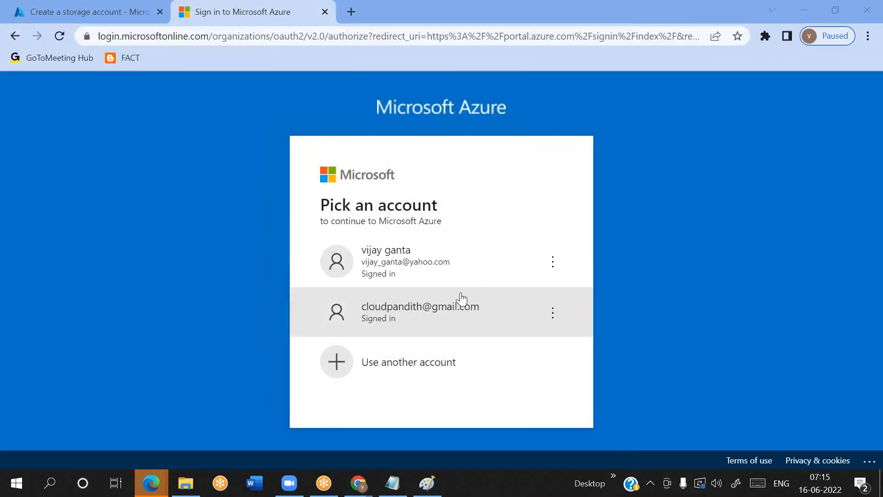
click(430, 255)
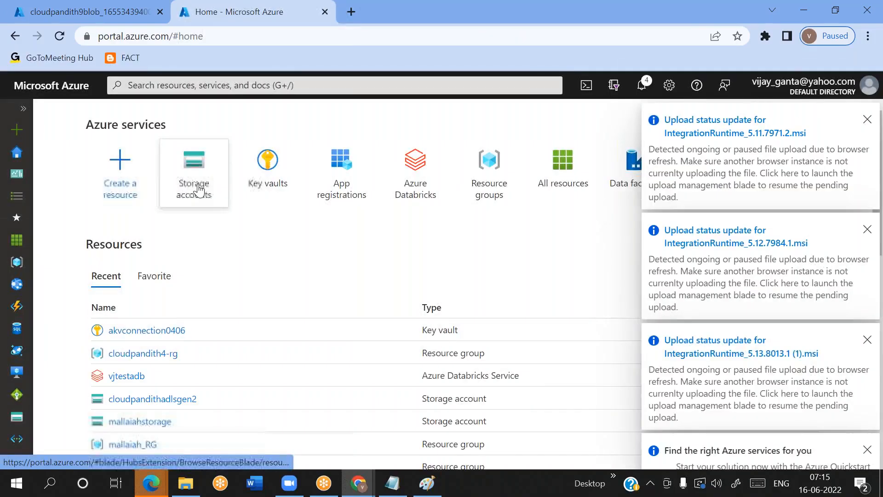
mouse_move(199, 189)
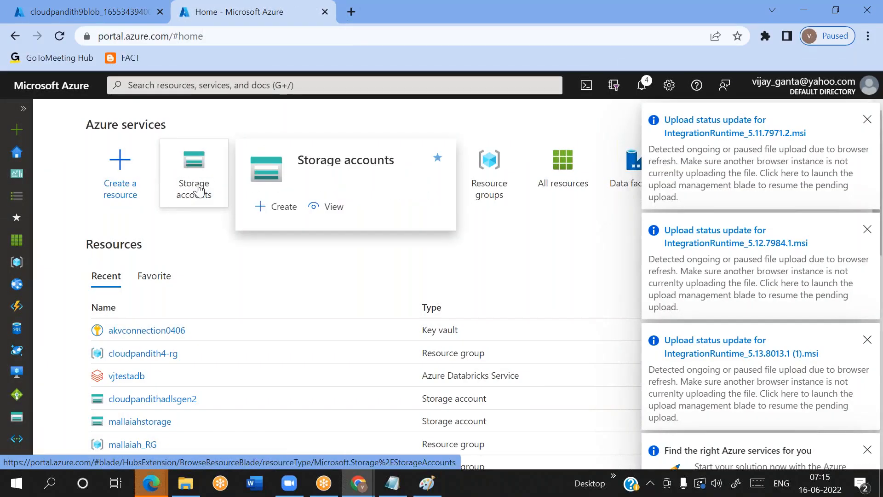
click(199, 188)
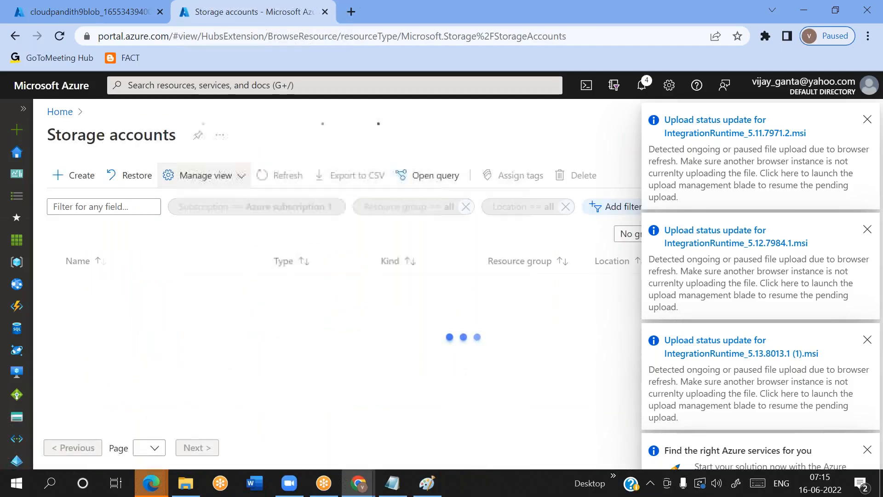
click(90, 176)
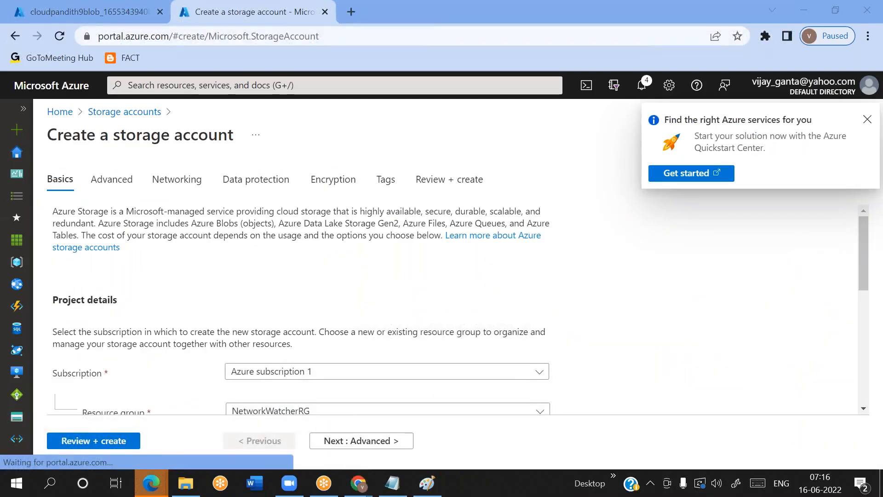
Assign the new storage account to the existing resource group cloudpandith9-rg, filtering the groups by cloudpand
scroll(368, 265, down, 3)
click(317, 289)
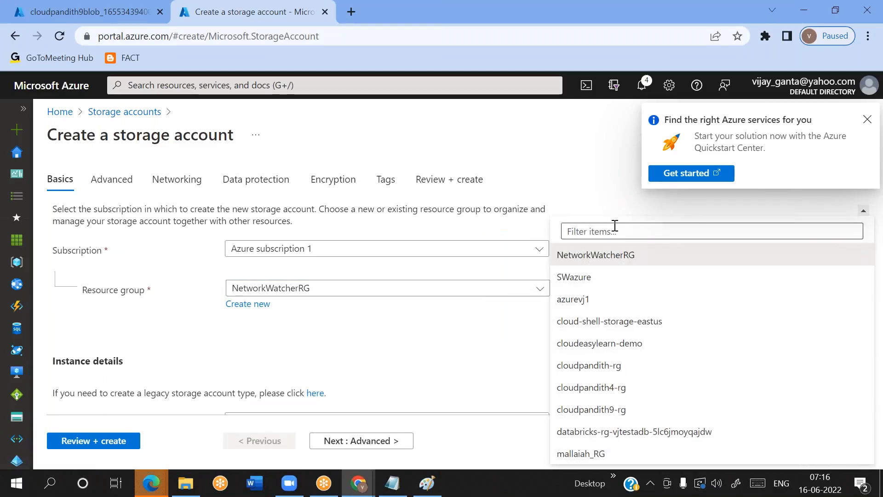
click(616, 230)
text(cloudpan)
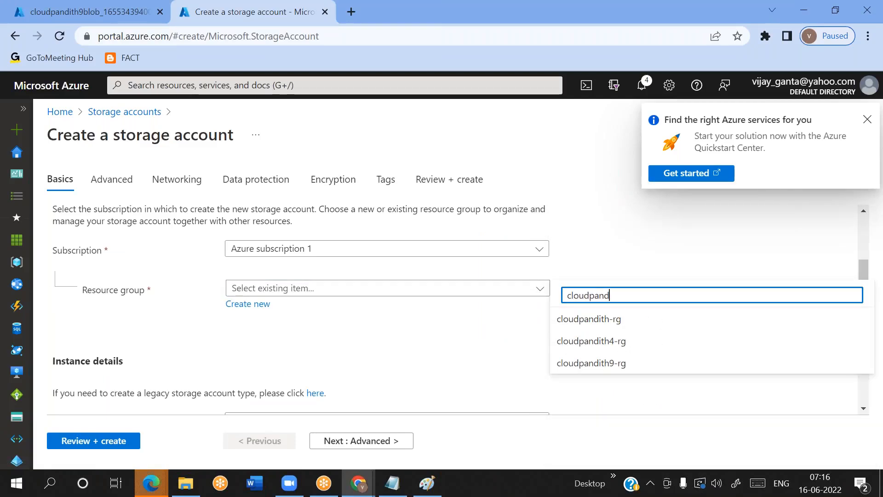
text(d)
click(610, 366)
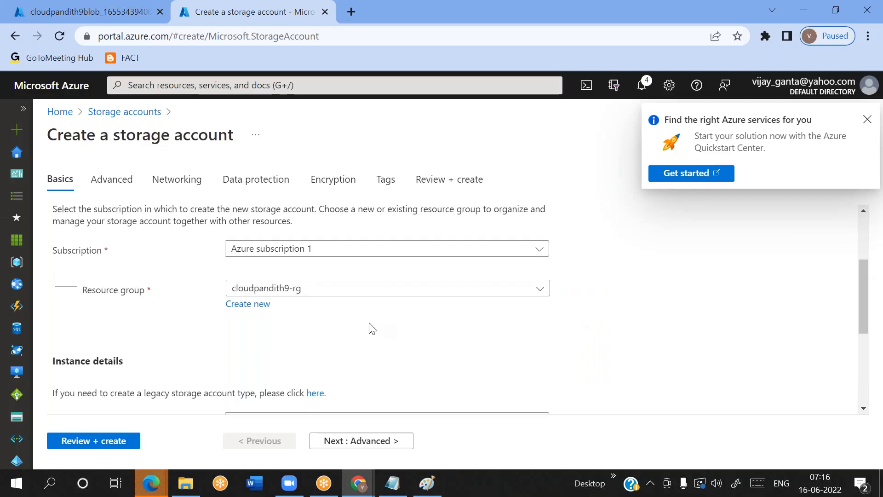
Name the second storage account cloudpandith9adls
scroll(372, 328, down, 2)
click(301, 339)
text(cko)
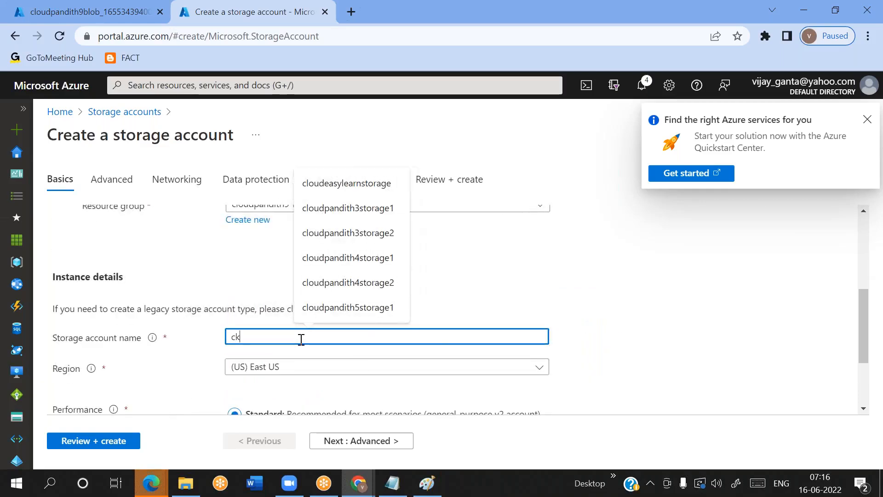
key(BackSpace)
key(BackSpace)
text(loudpan)
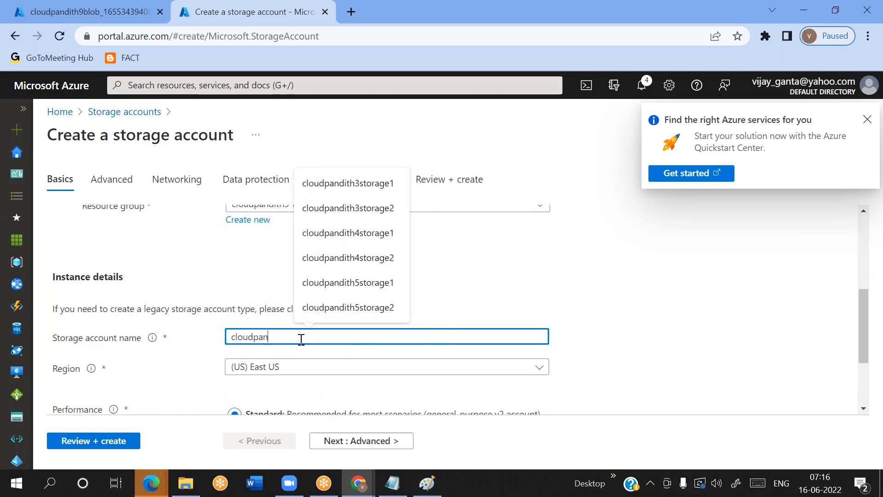
text(dith9)
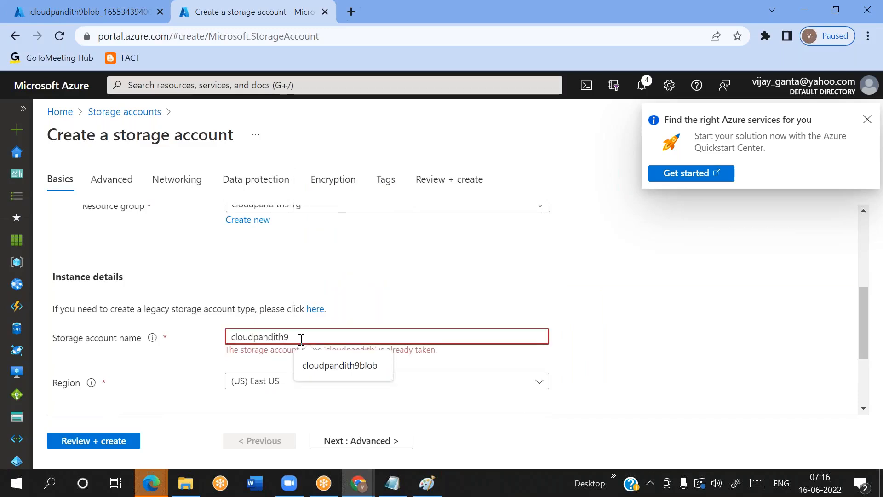
text(adls)
click(381, 274)
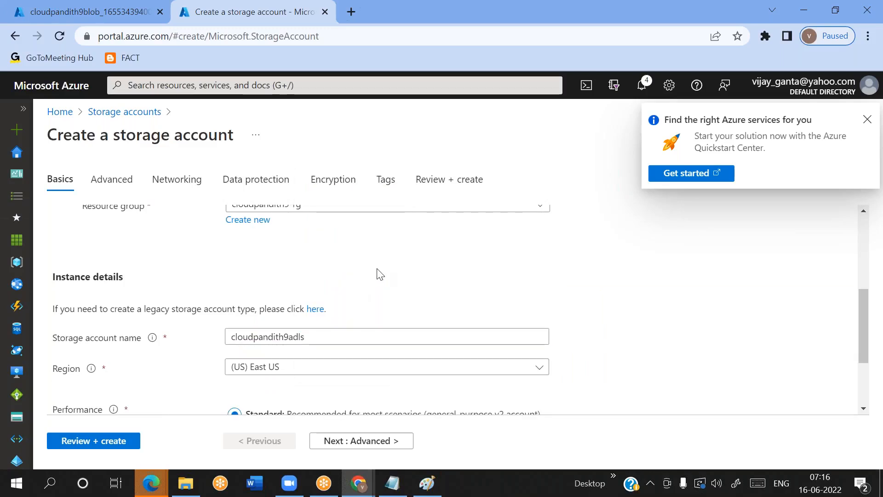
Review the basic settings of the new storage account, from subscription and resource group to region, performance and redundancy
scroll(313, 369, down, 2)
scroll(315, 370, up, 4)
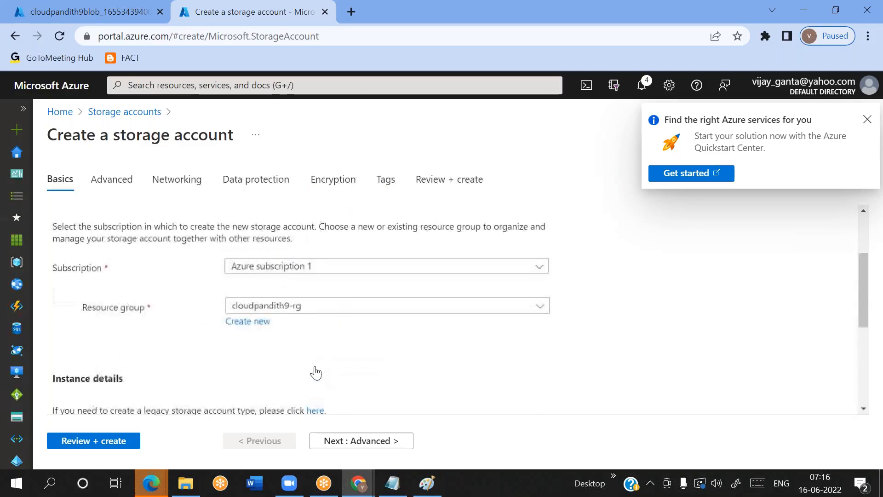
scroll(230, 375, down, 5)
scroll(227, 374, up, 6)
scroll(228, 373, down, 3)
scroll(228, 374, up, 5)
scroll(230, 375, down, 8)
scroll(230, 375, up, 4)
scroll(230, 375, down, 4)
scroll(230, 375, up, 5)
scroll(230, 375, down, 3)
scroll(230, 375, down, 3)
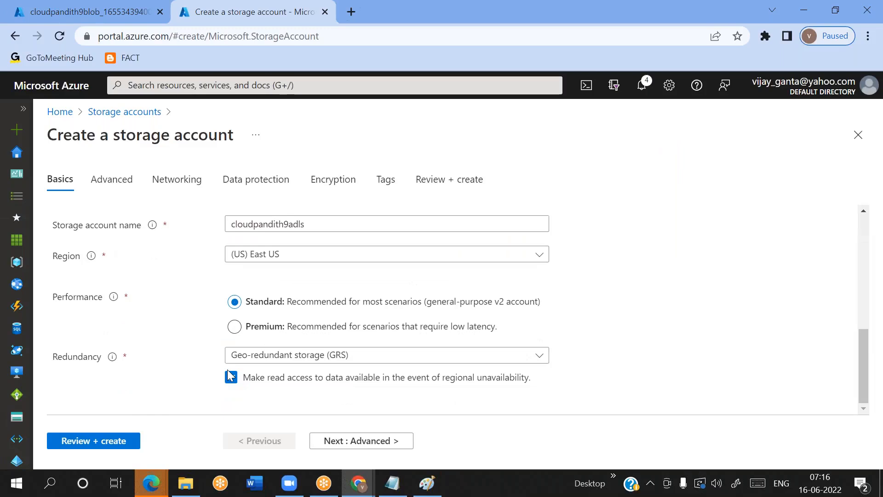
Highlight key phrases of the Data Lake Storage Gen2 description in the advanced settings and enable the hierarchical namespace
click(359, 441)
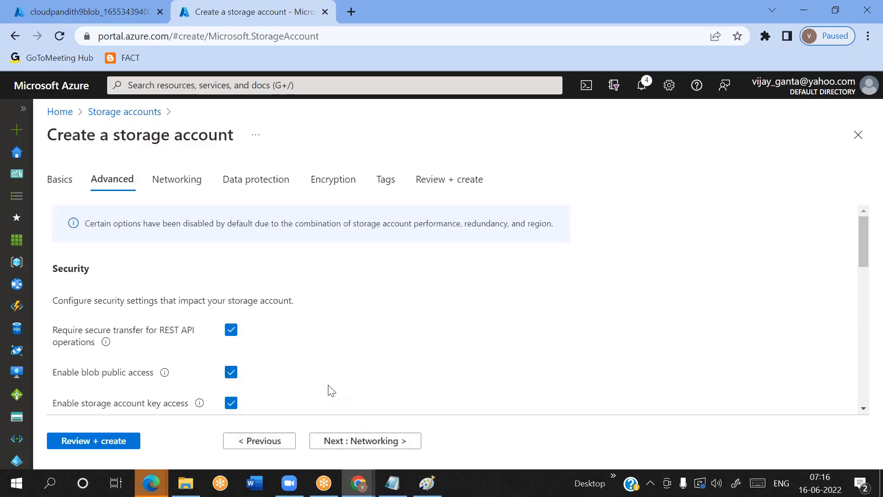
scroll(329, 391, down, 6)
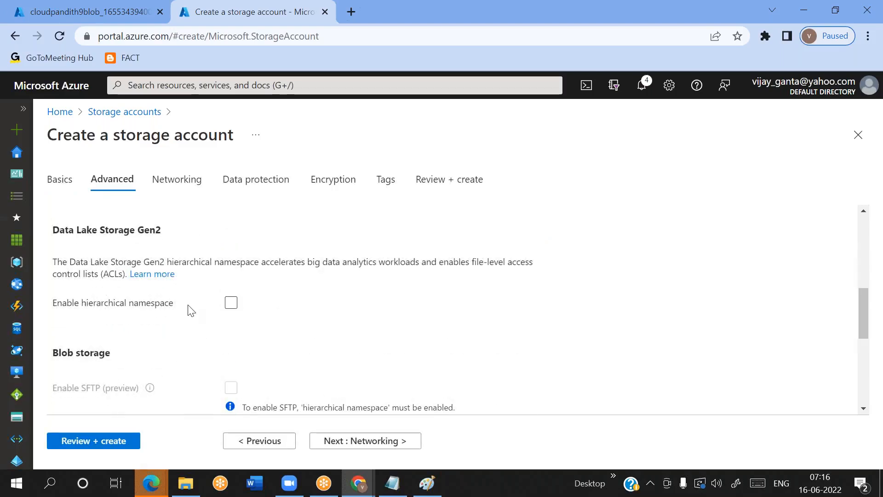
drag(53, 231, 166, 233)
double_click(204, 260)
double_click(280, 263)
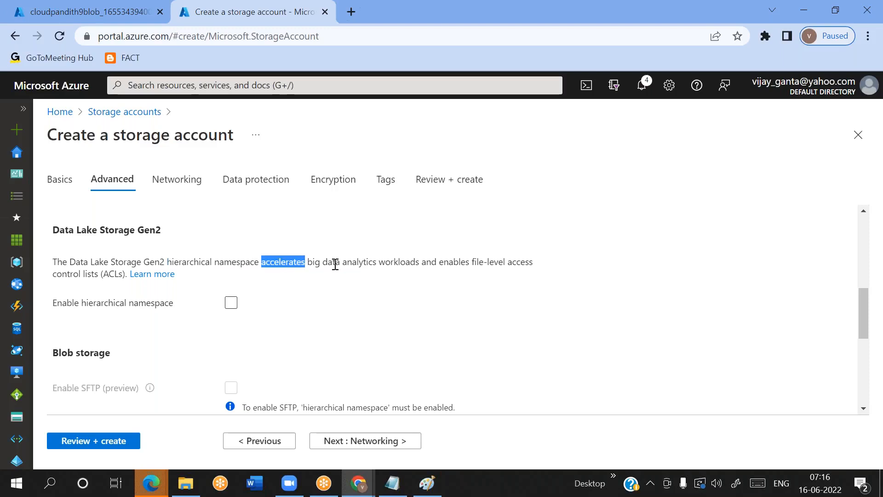
drag(312, 267, 418, 268)
click(402, 311)
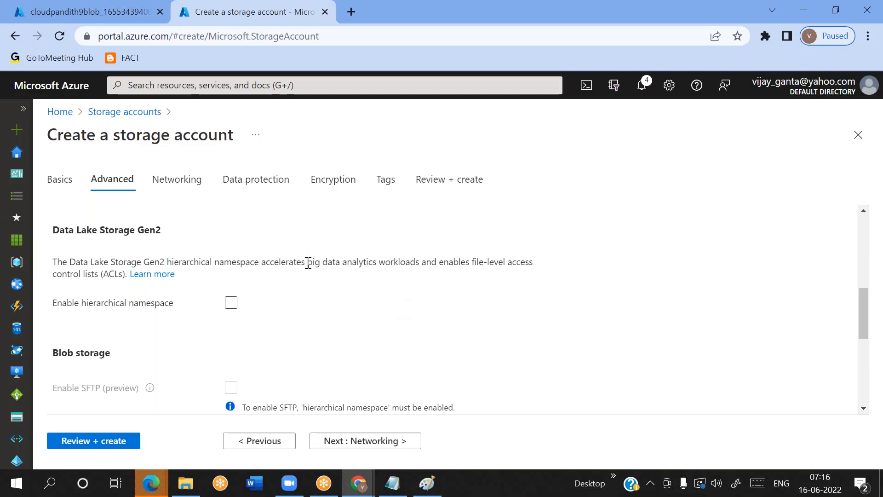
drag(307, 260, 420, 262)
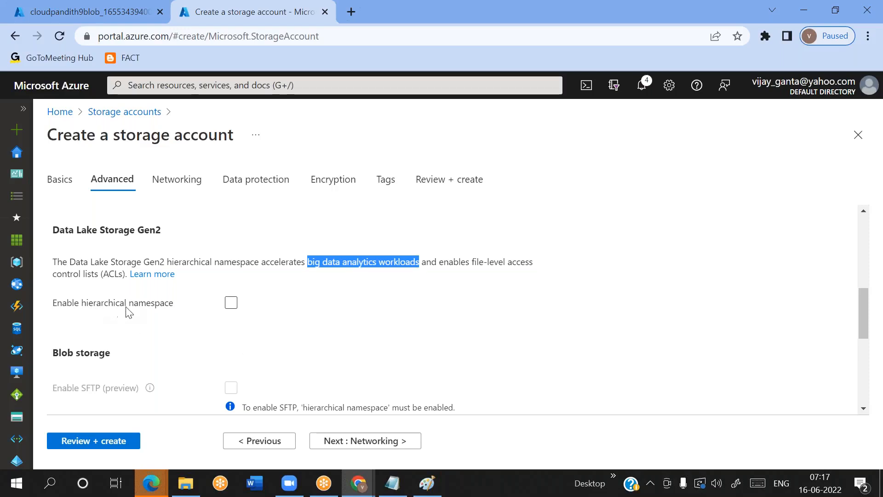
click(231, 304)
click(233, 304)
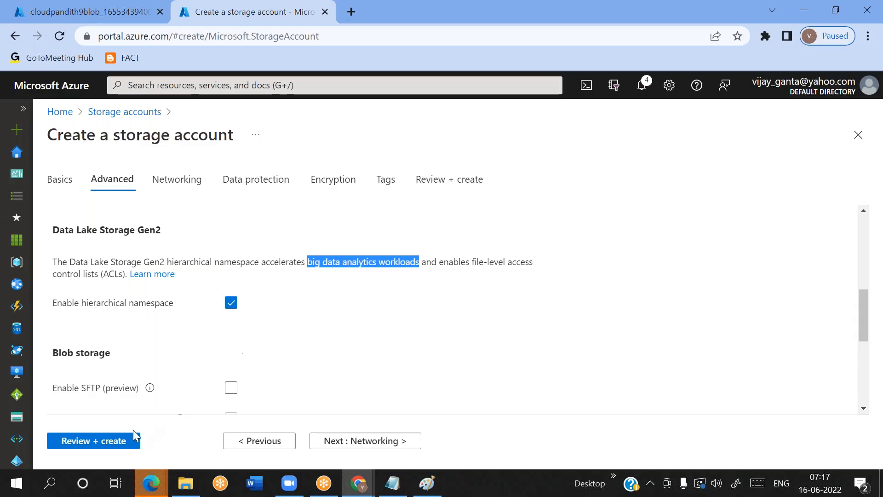
Submit the configuration for final validation, look through its summary and create the cloudpandith9adls storage account
click(117, 441)
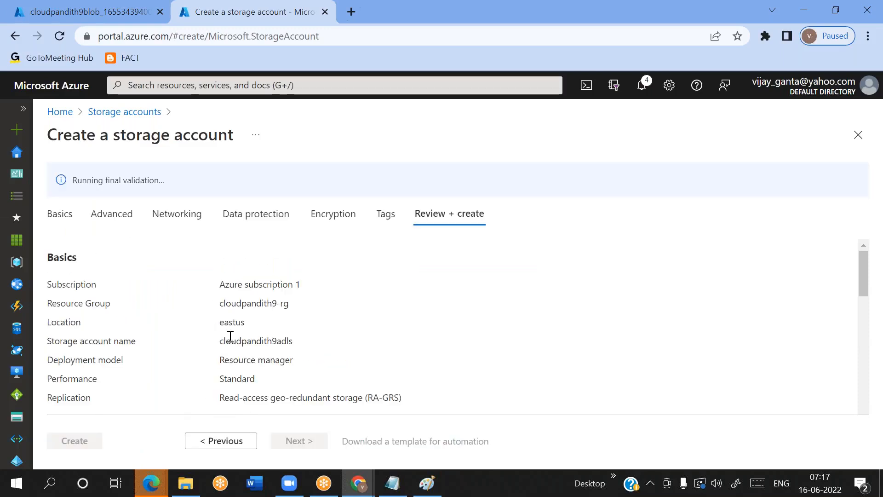
scroll(230, 337, down, 2)
scroll(144, 381, up, 2)
scroll(146, 382, down, 1)
scroll(146, 381, up, 2)
scroll(144, 381, down, 3)
scroll(142, 401, up, 4)
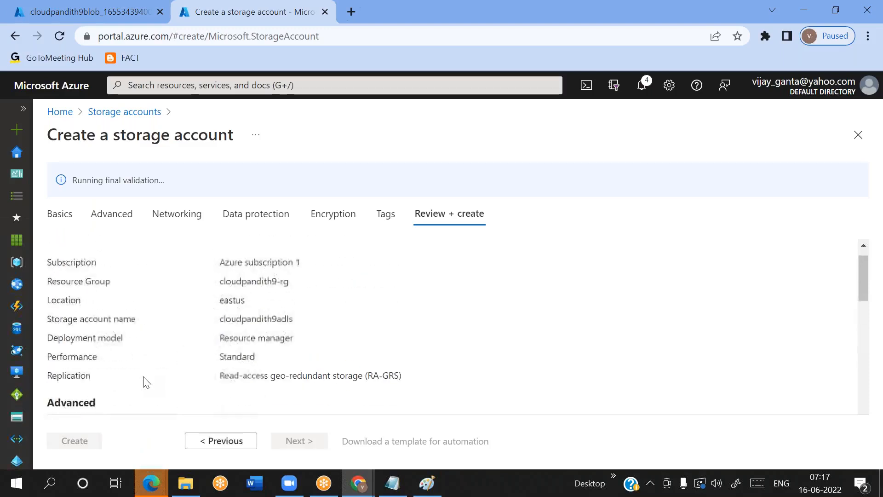
click(70, 442)
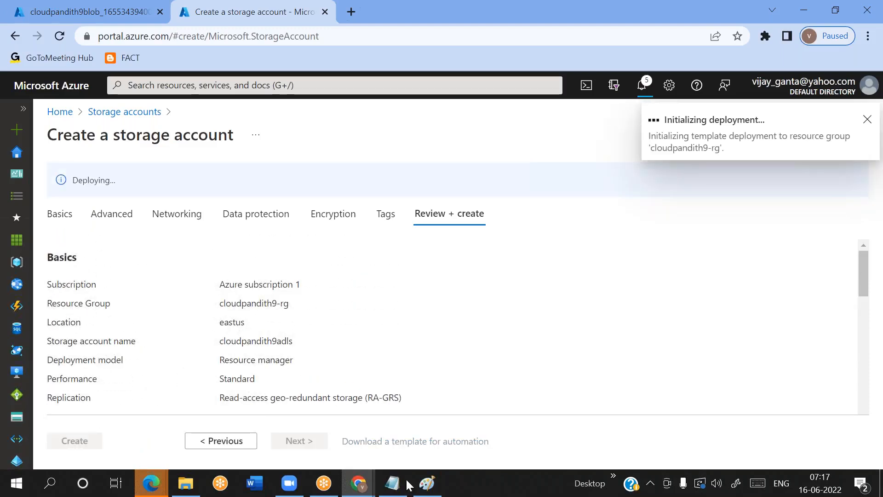
Switch to the Notepad notes and add the lines "blob vs ADLS Gen1" and "ADLSGen2" below the comparison list
click(393, 483)
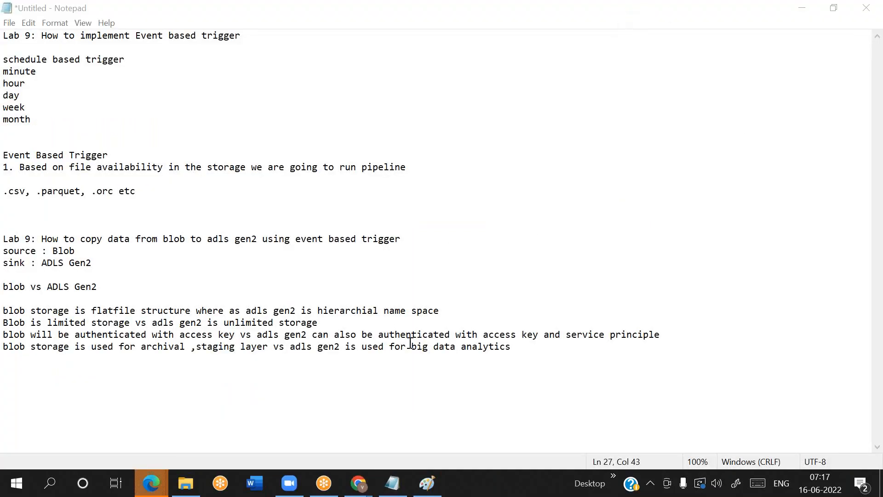
click(532, 357)
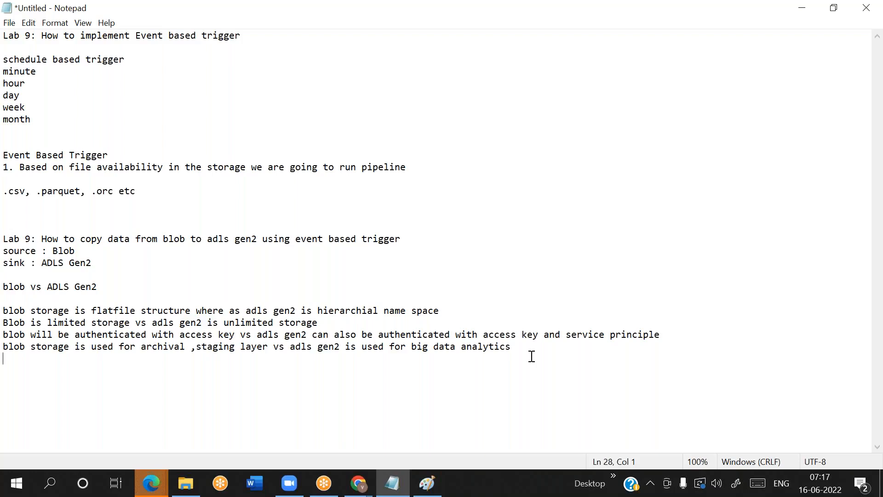
key(Return)
key(Return)
text(blob ADLS Gen1 vs)
key(End)
key(Return)
key(Return)
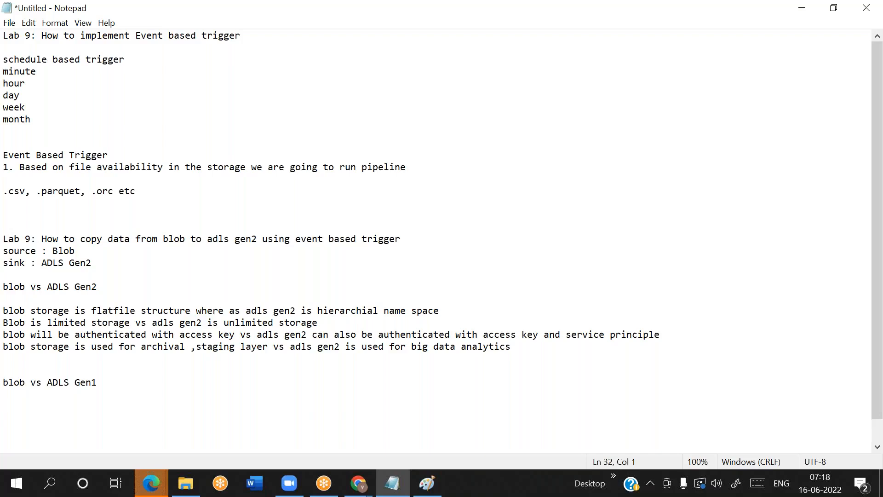
text(ADLSGen2)
Highlight blob, ADLS Gen1 and ADLSGen2 one after another in the newly added lines to point them out
double_click(9, 385)
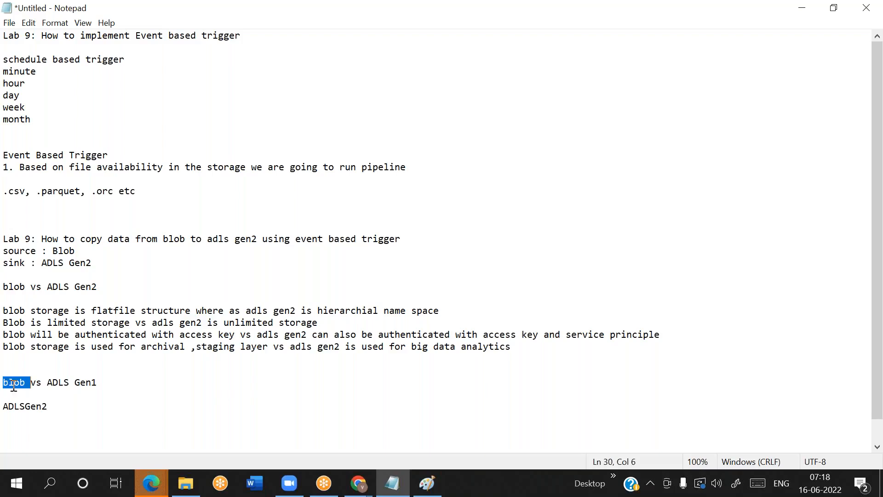
drag(98, 383, 7, 408)
drag(49, 385, 102, 382)
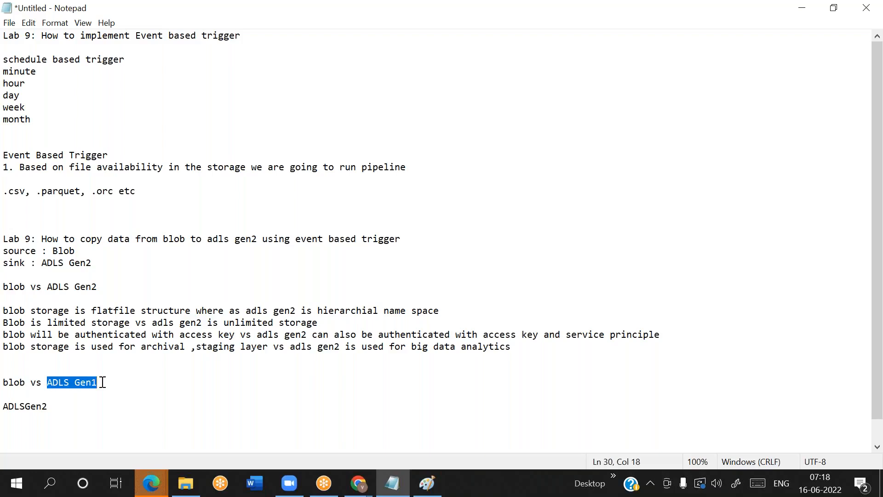
drag(102, 383, 4, 383)
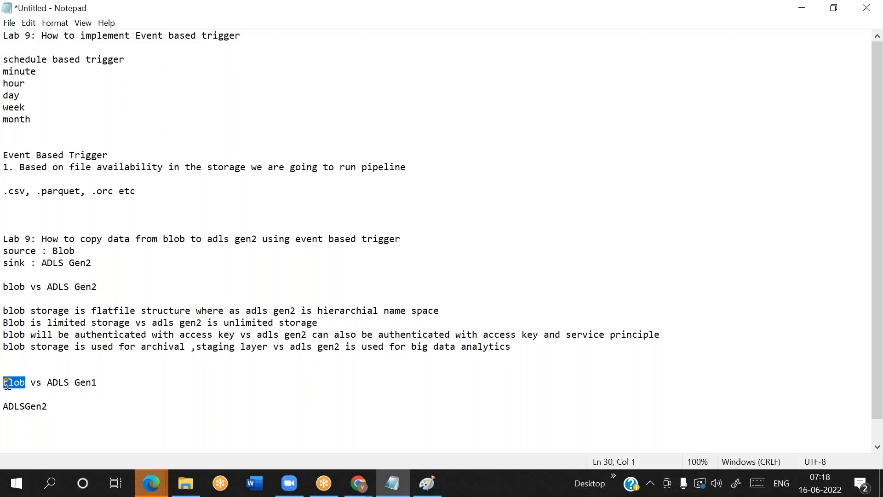
click(109, 384)
drag(102, 382, 5, 383)
click(113, 378)
drag(50, 407, 7, 408)
click(60, 408)
Replace "vs ADLS Gen1" after blob with "- you can use to store data temporarly"
key(shift+End)
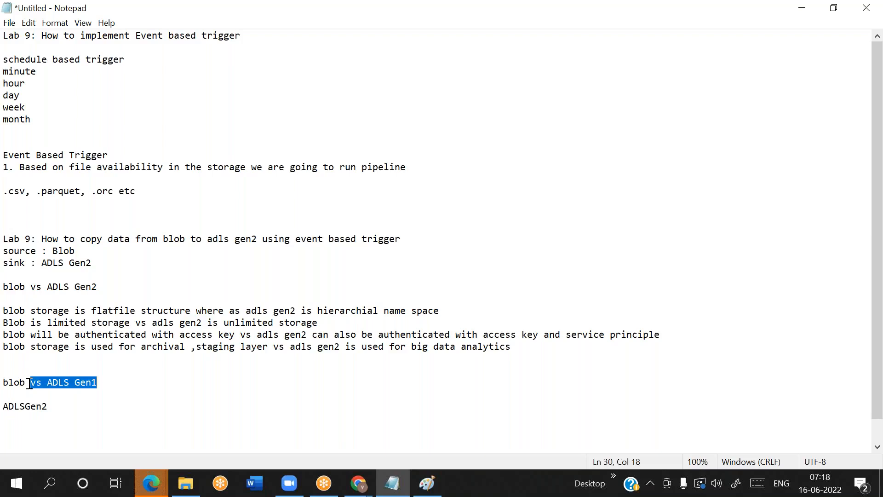
key(Delete)
text(- you )
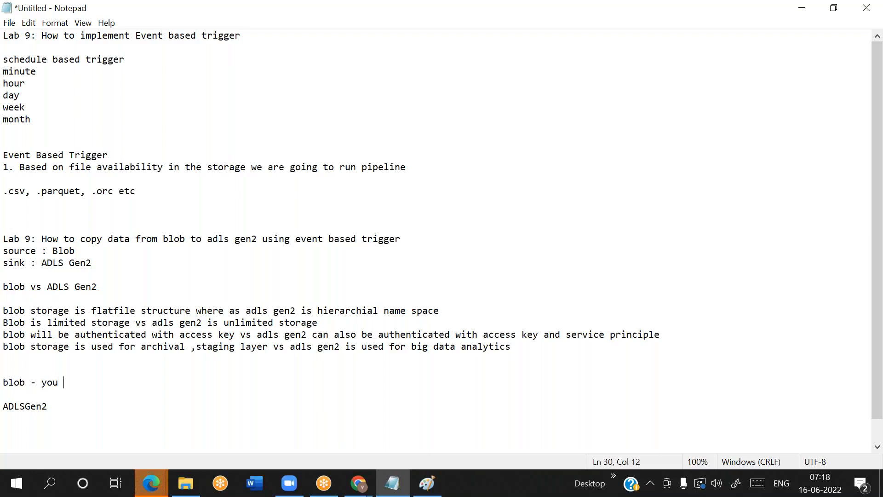
text(can use to store dat)
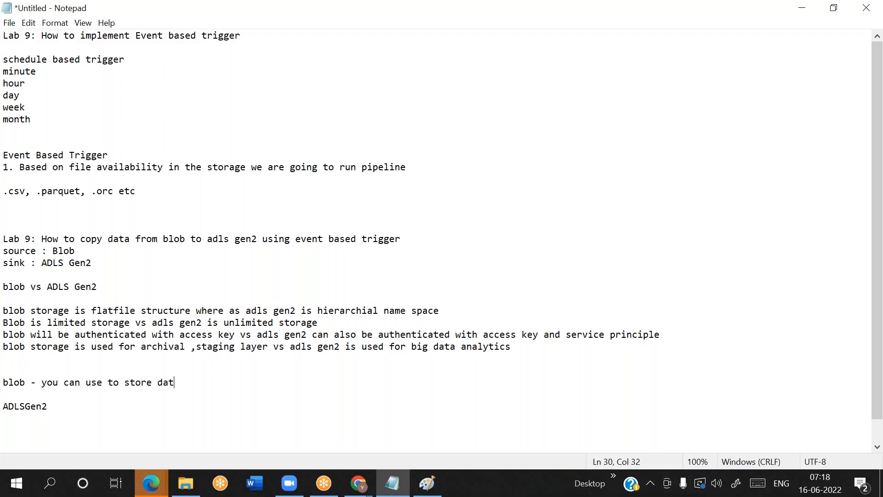
text(a temporarly  ADLSGen2 - you can)
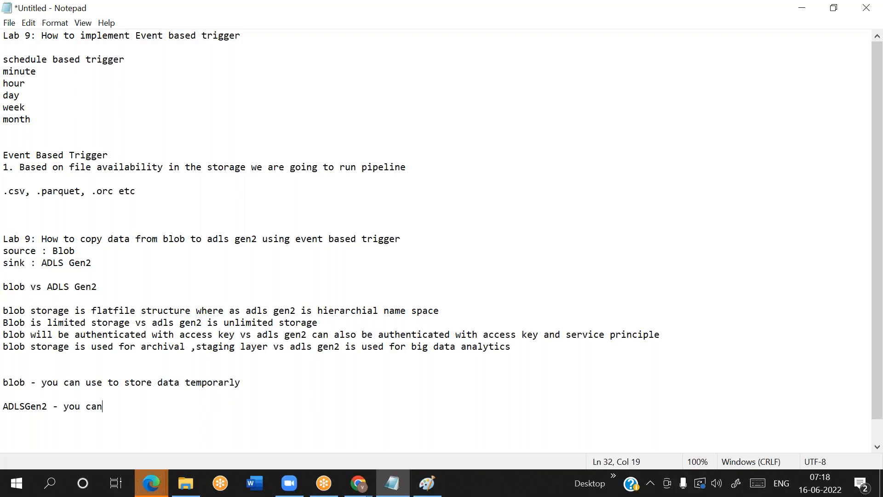
text( use to store data perma)
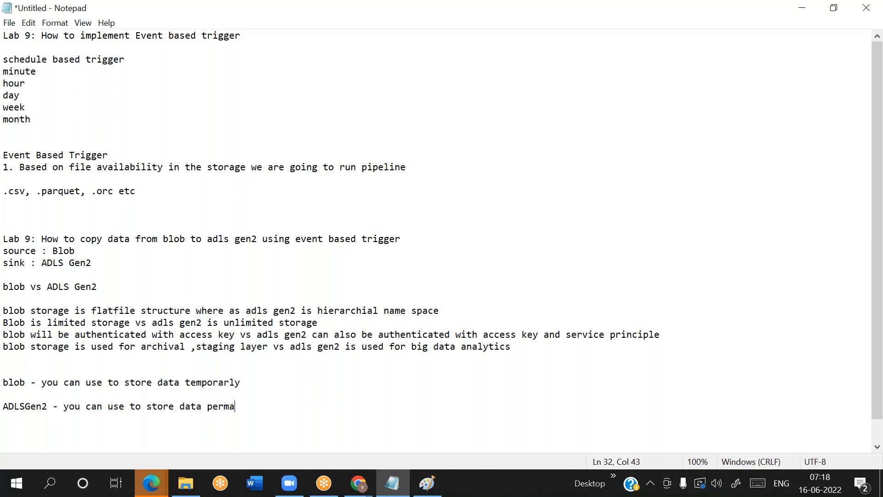
text(nently)
Highlight the blob and ADLSGen2 usage lines together and their storage names one by one to point them out
drag(280, 404, 7, 385)
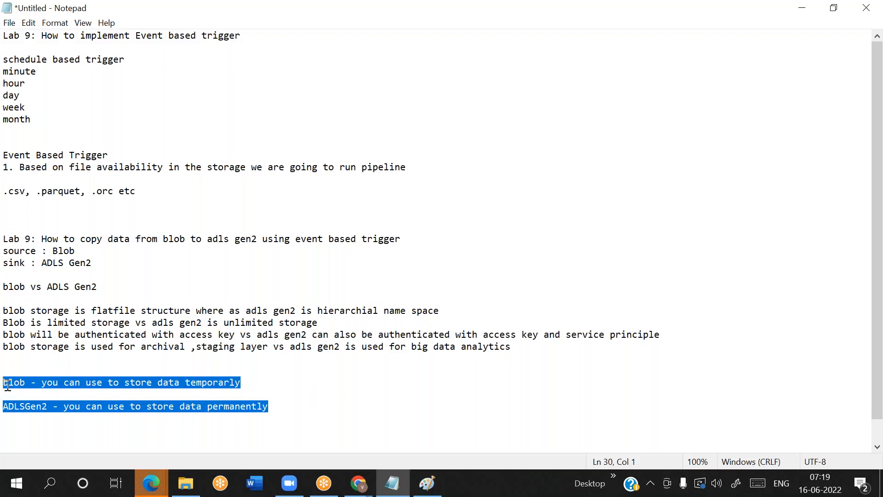
double_click(8, 385)
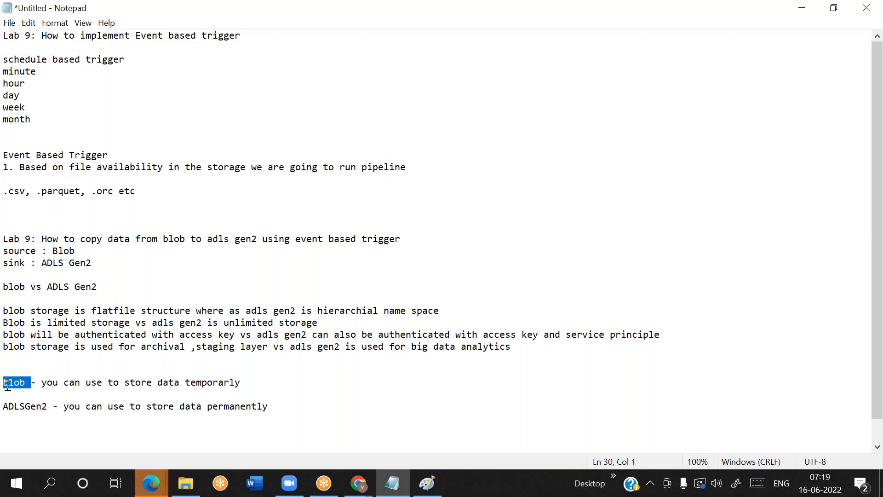
double_click(22, 403)
click(283, 413)
click(781, 204)
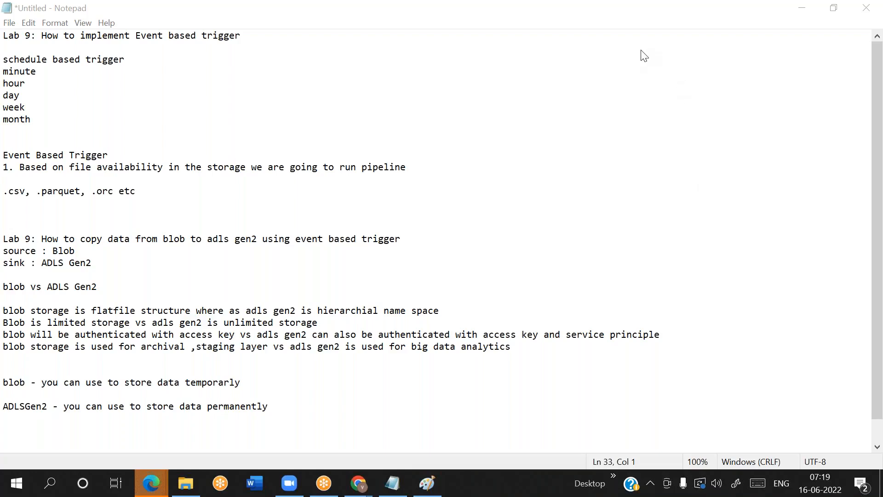
Switch to the Azure portal in Chrome and open the deployed cloudpandith9blob and cloudpandith9adls storage accounts, viewing the ADLS account's properties
mouse_move(359, 482)
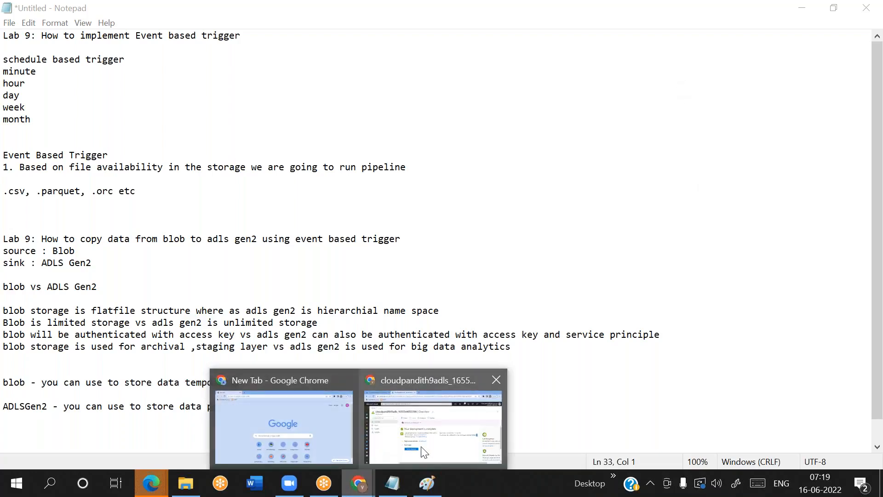
click(423, 450)
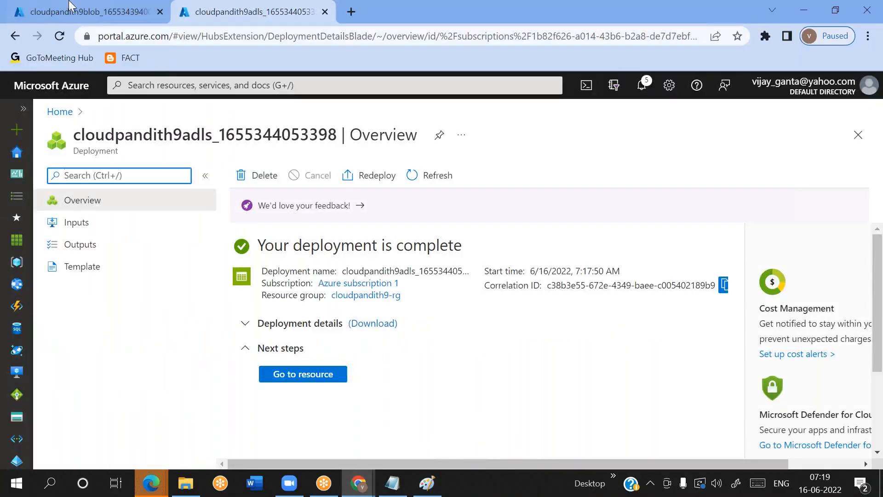
click(88, 11)
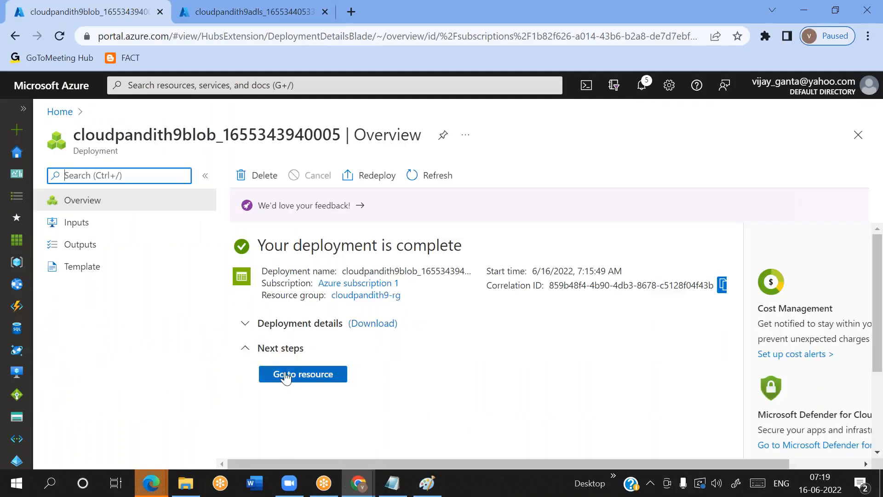
click(285, 376)
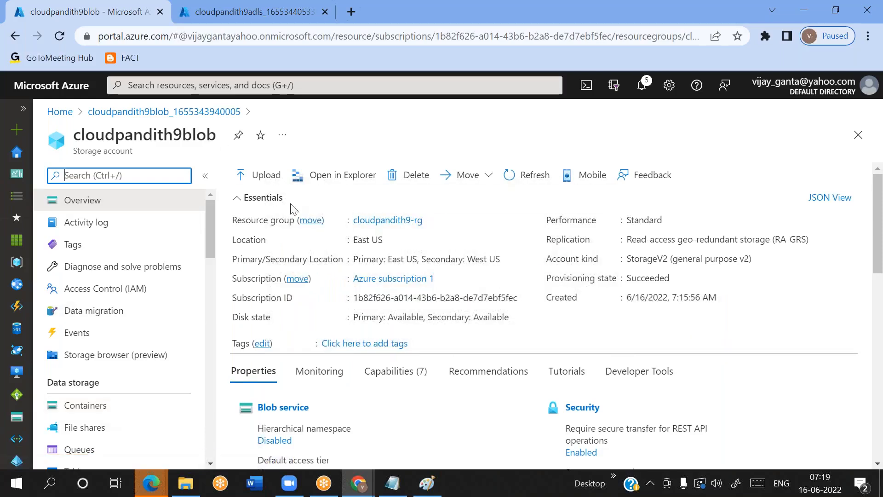
click(215, 10)
click(289, 380)
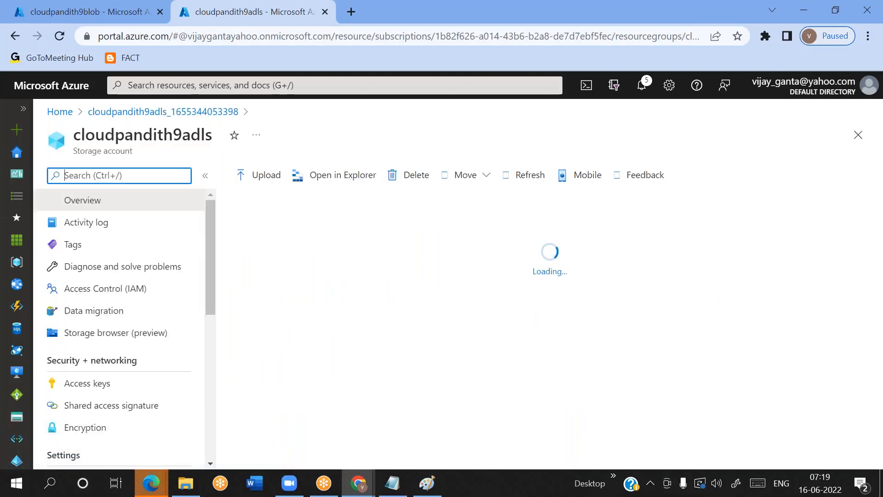
scroll(281, 359, down, 1)
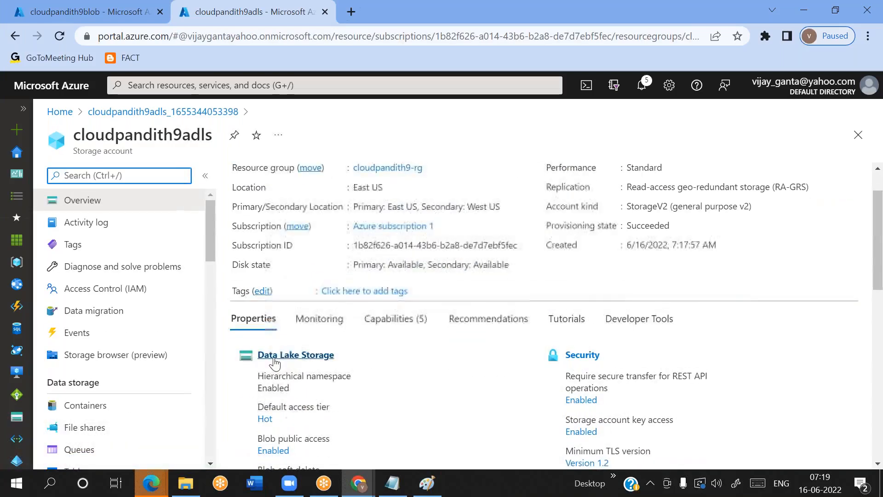
Create a container named input with private access in the cloudpandith9blob storage account and open it
click(103, 12)
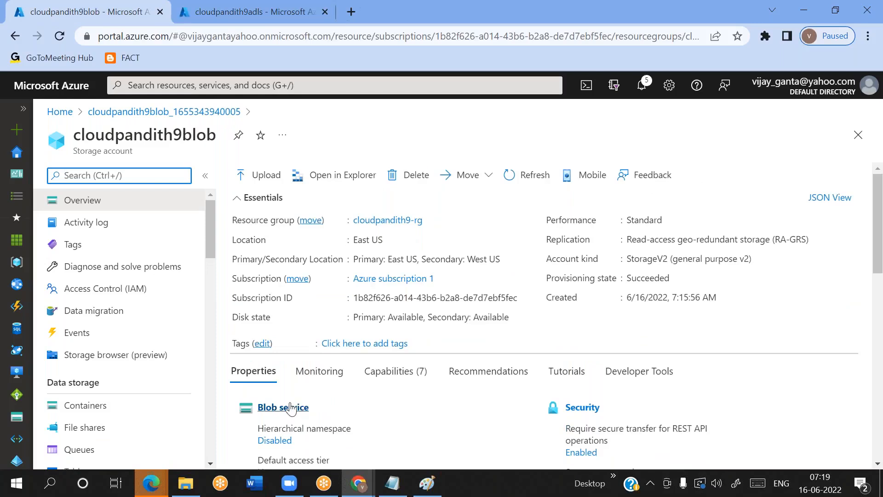
click(143, 411)
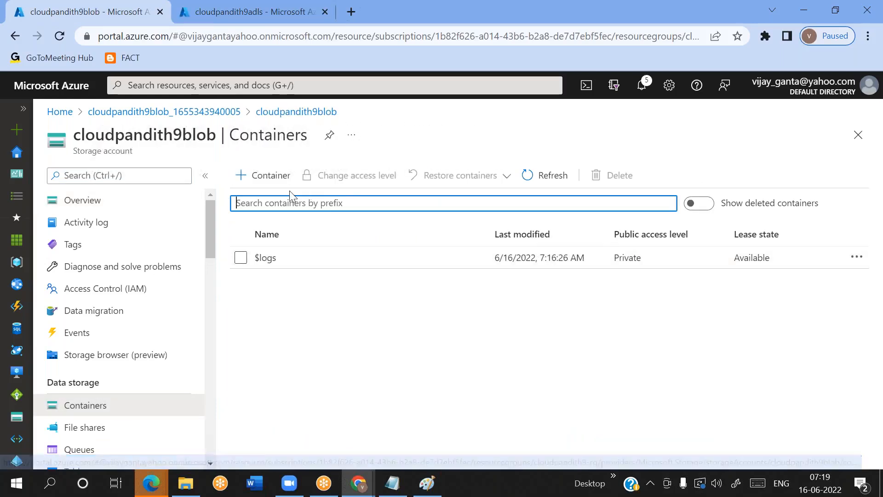
click(279, 187)
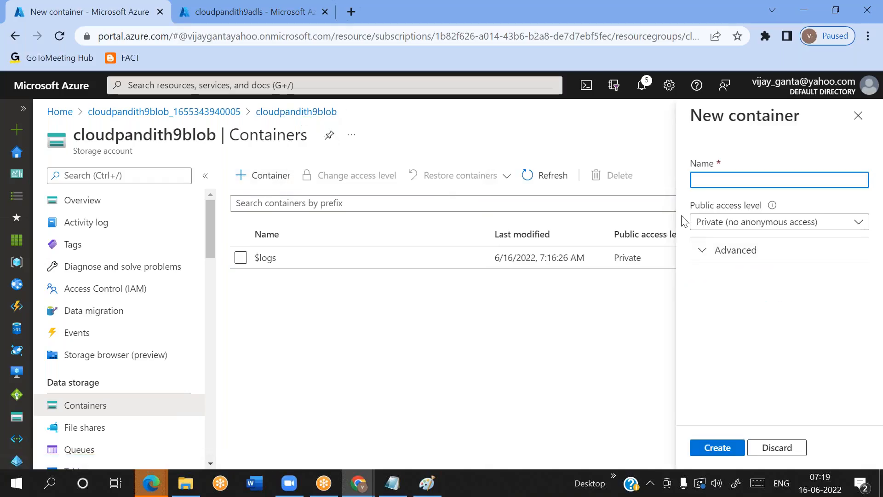
text(input)
click(720, 448)
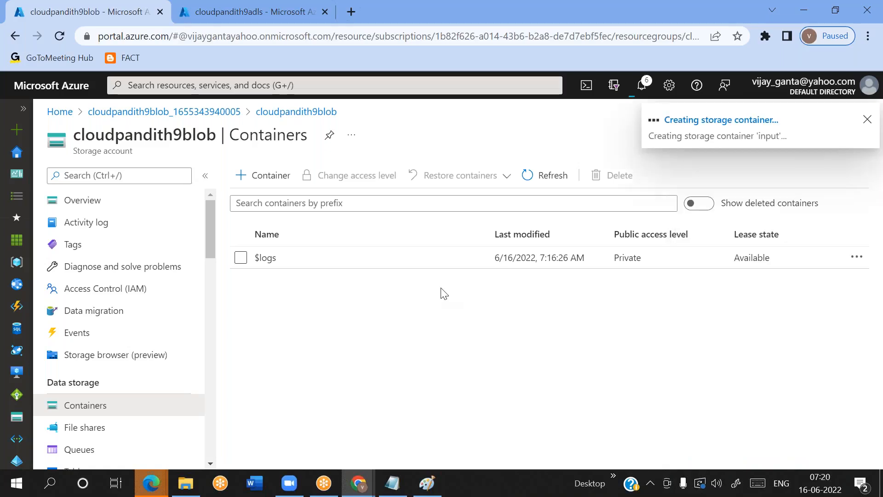
click(313, 290)
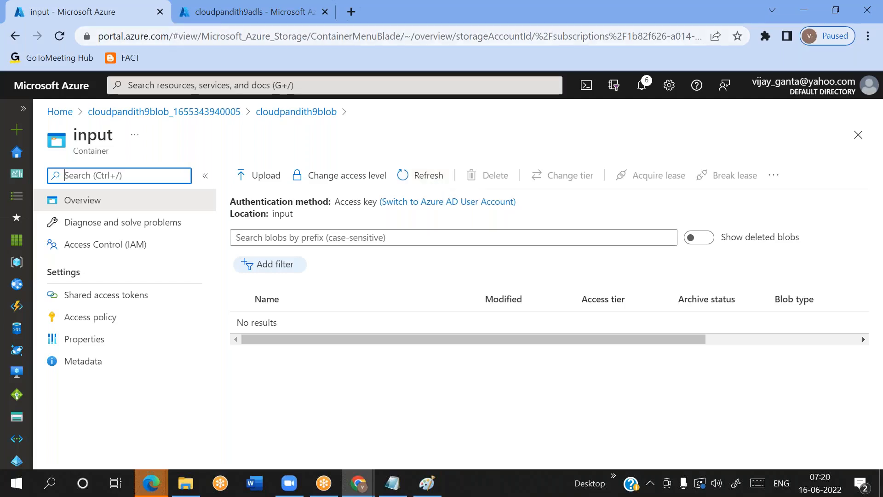
Create a container named output with private access in the cloudpandith9adls storage account and open it
click(216, 19)
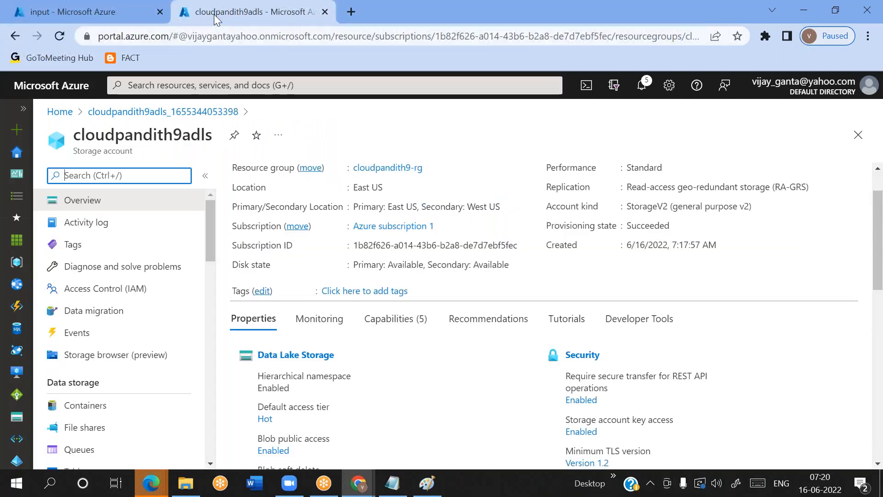
click(98, 411)
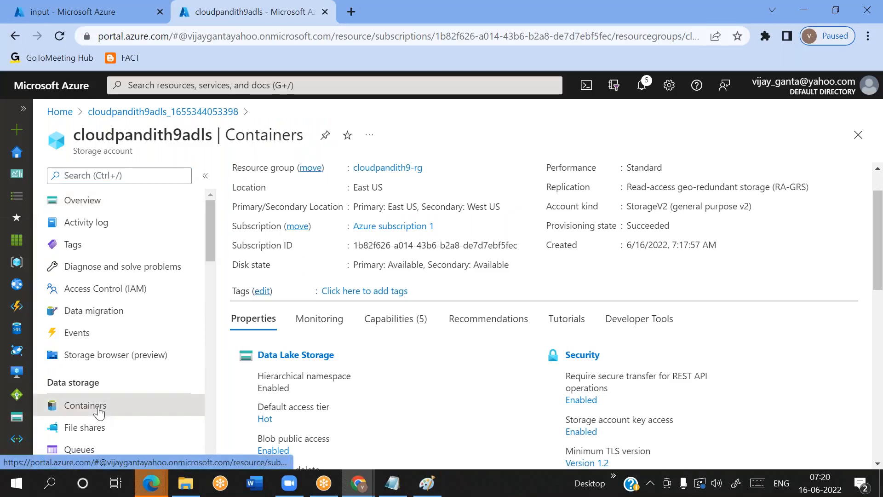
click(271, 183)
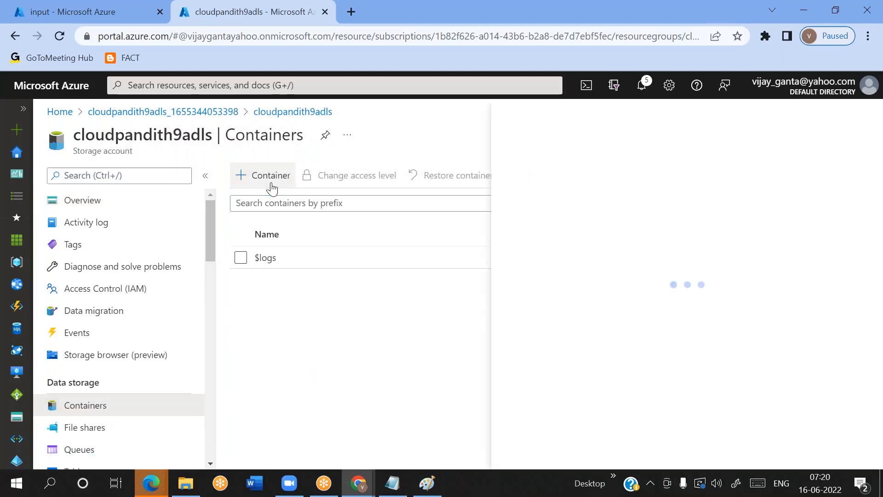
text(output)
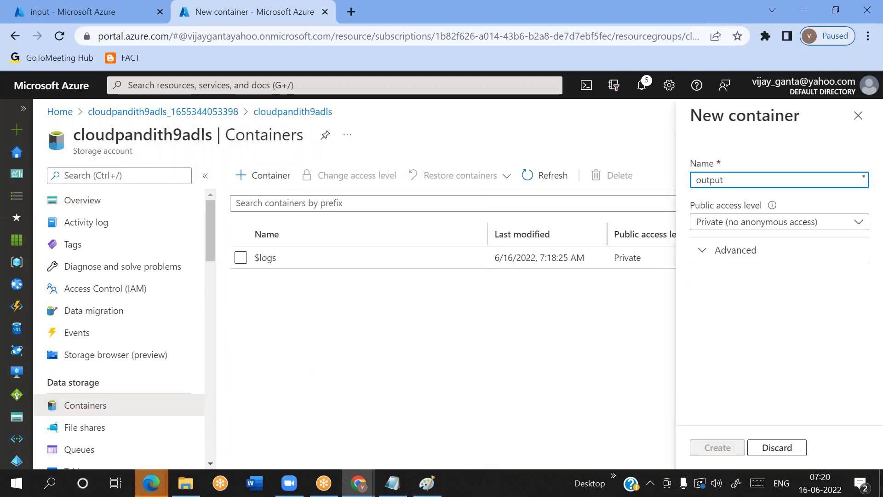
key(Return)
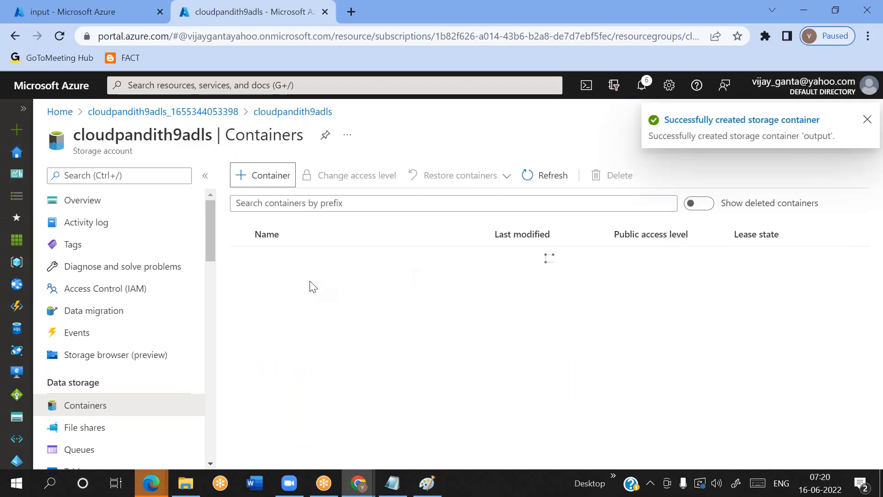
click(277, 282)
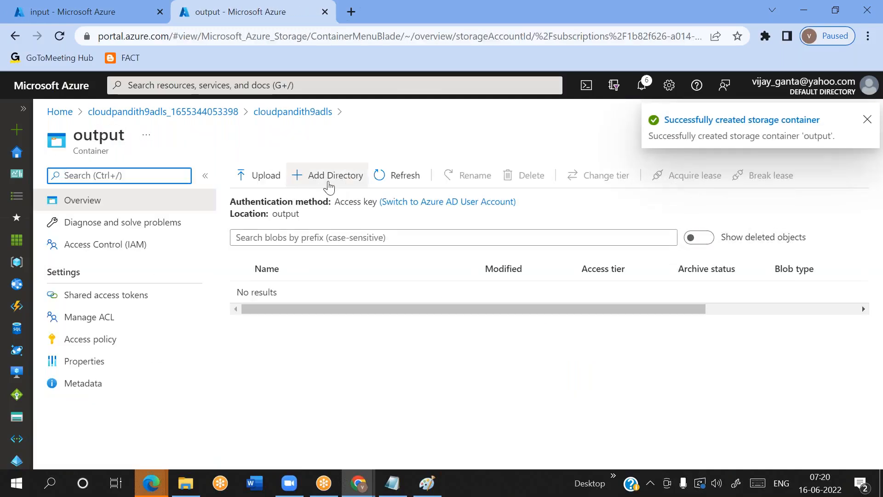
Add a directory named cust to the output container and open it
click(328, 184)
text(cust)
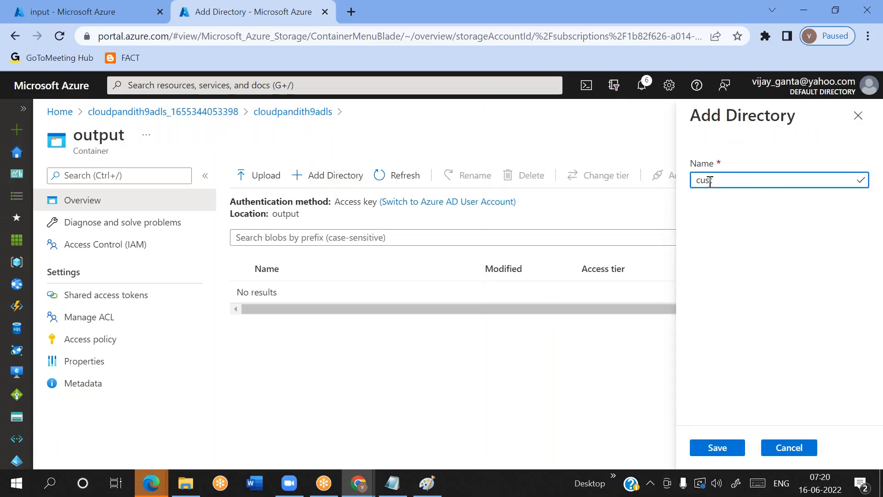
click(723, 453)
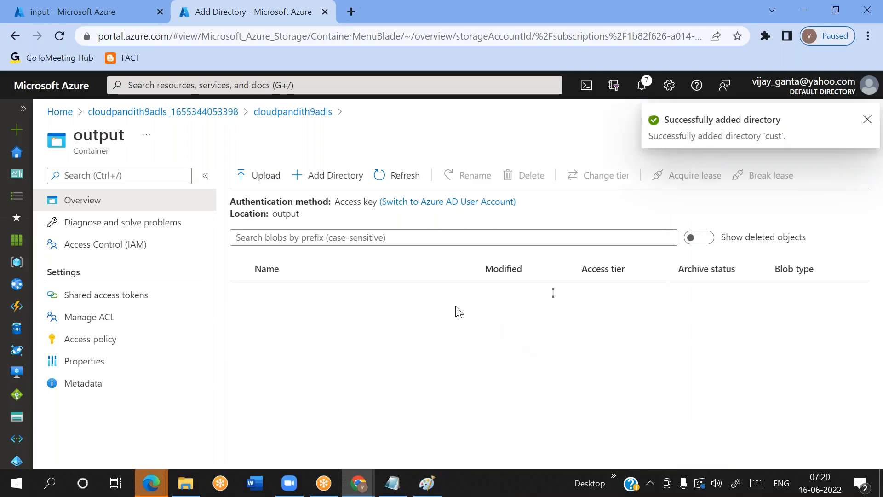
click(357, 304)
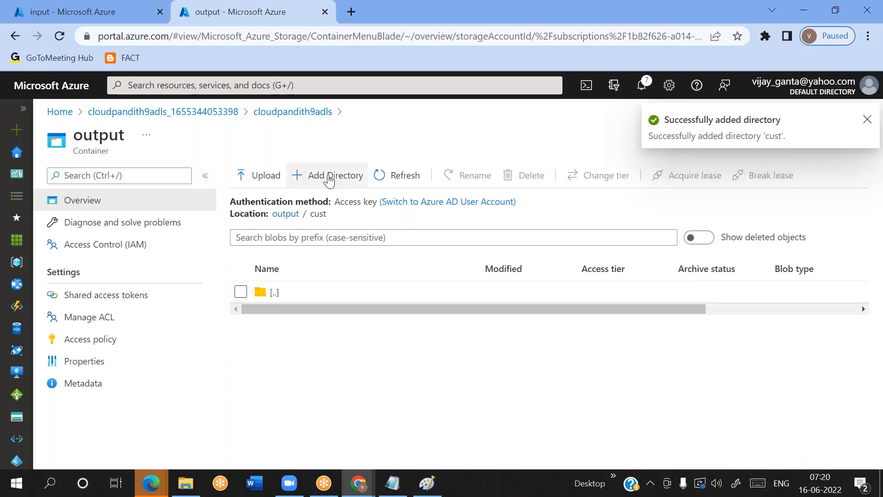
Add a subdirectory named 2022 inside the cust directory
click(330, 181)
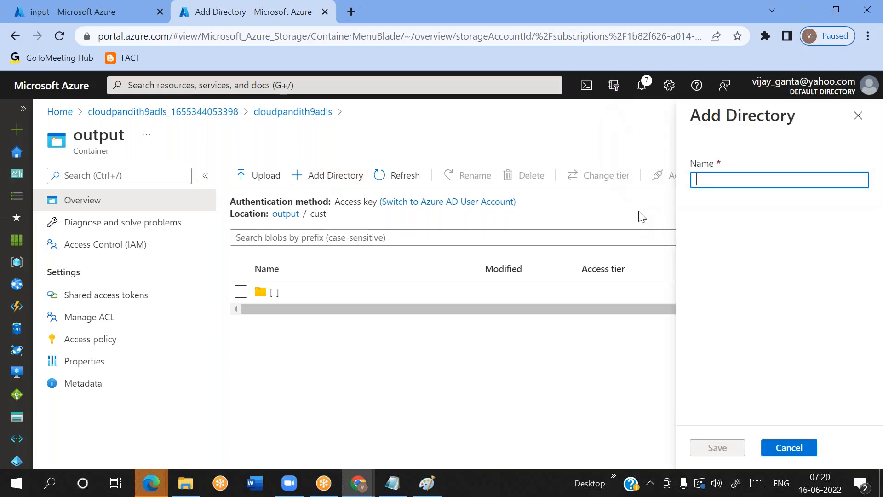
text(2022)
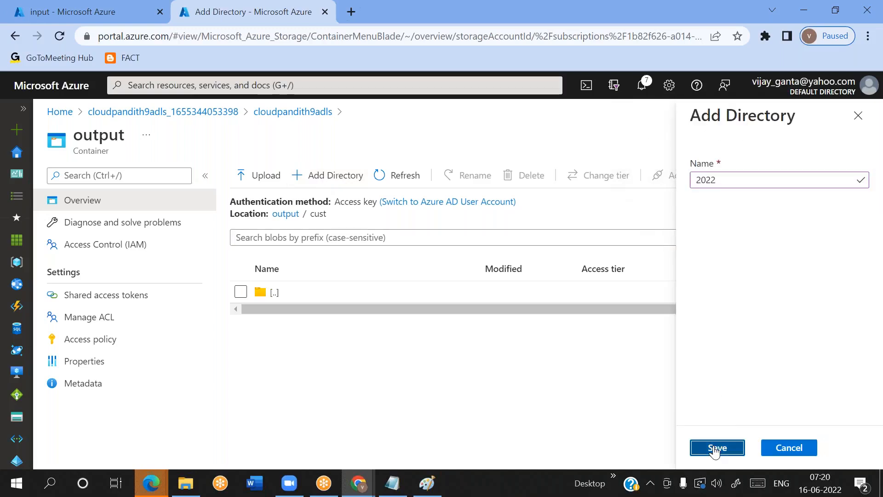
click(715, 448)
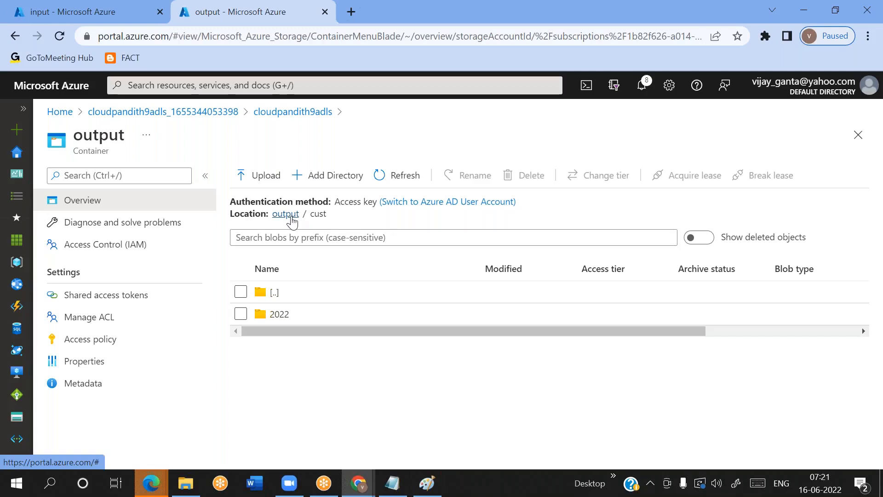
Return to the output container's root, compare it with the input container, and go back to cloudpandith9blob's container list
click(291, 215)
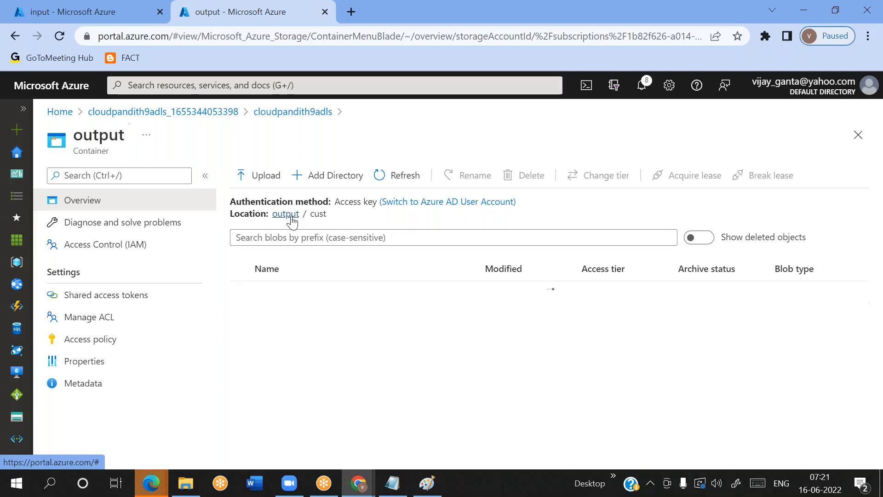
click(101, 13)
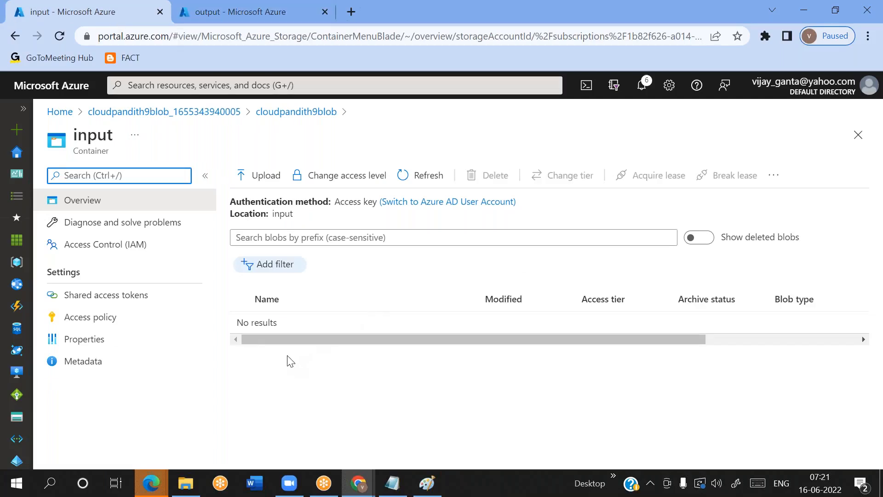
click(302, 115)
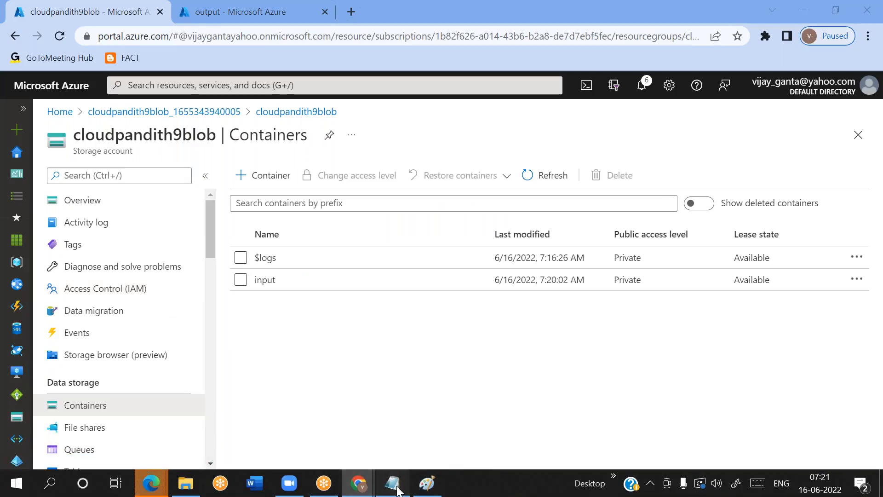
Switch to the Notepad notes and highlight the lines comparing flat-file with hierarchical structure and limited with unlimited storage
click(396, 489)
drag(6, 311, 442, 310)
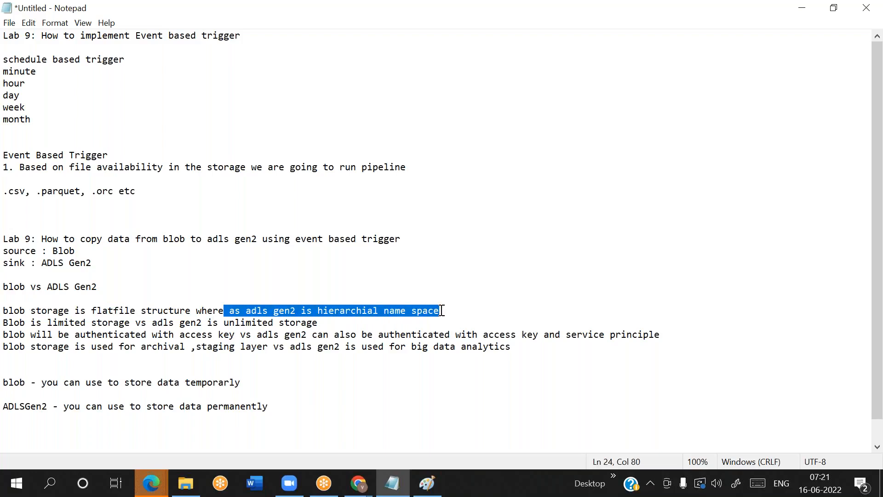
click(442, 311)
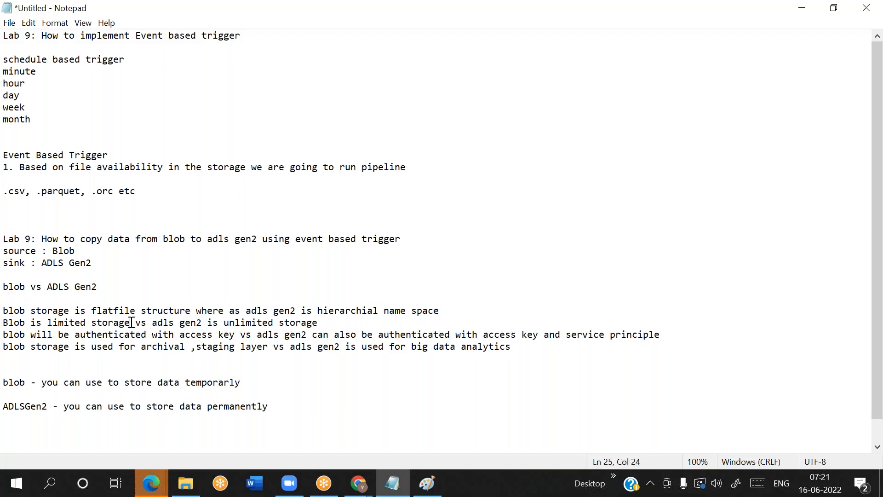
key(shift+Home)
click(132, 322)
key(shift+End)
key(End)
key(shift+Home)
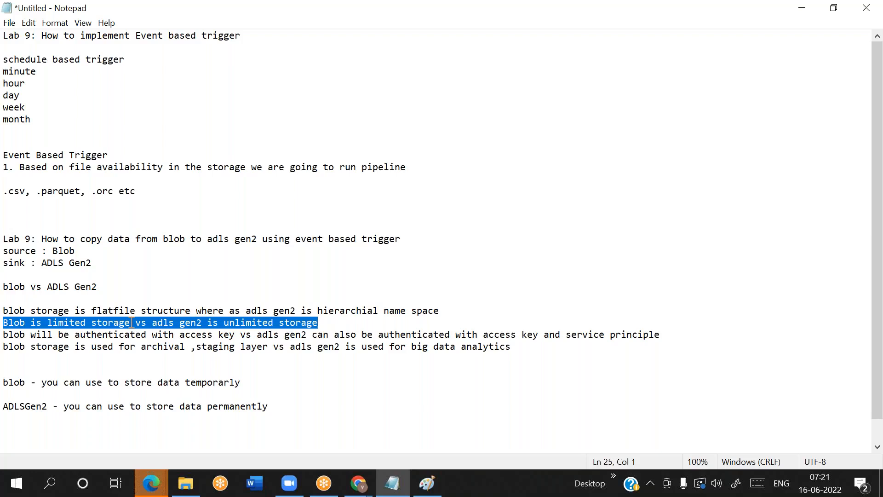
click(132, 323)
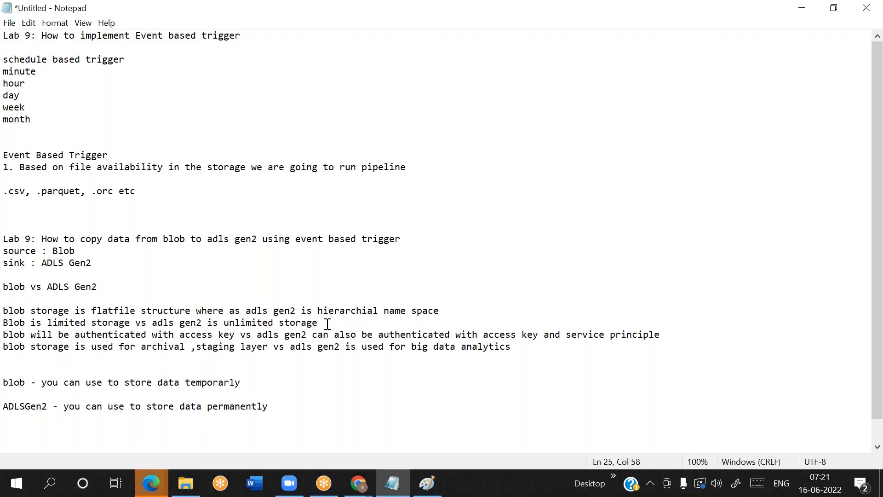
Review the Notepad lines comparing limited with unlimited storage and access key with service principle authentication
key(shift+Home)
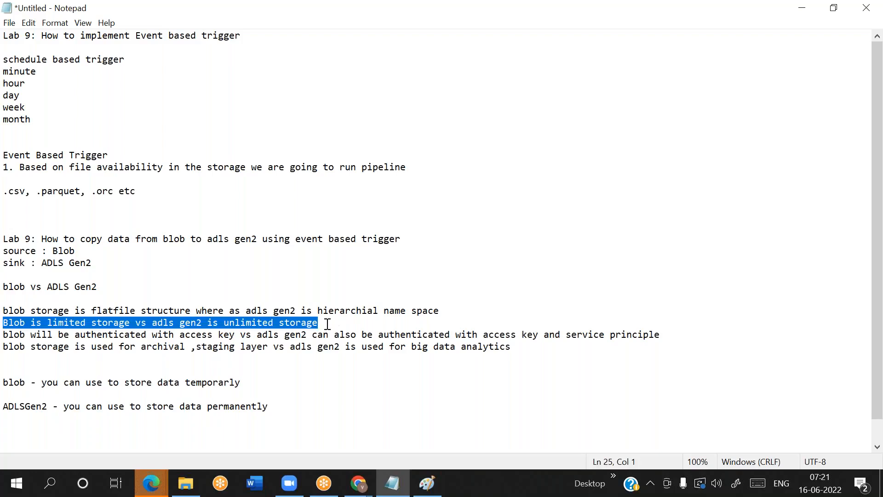
click(237, 335)
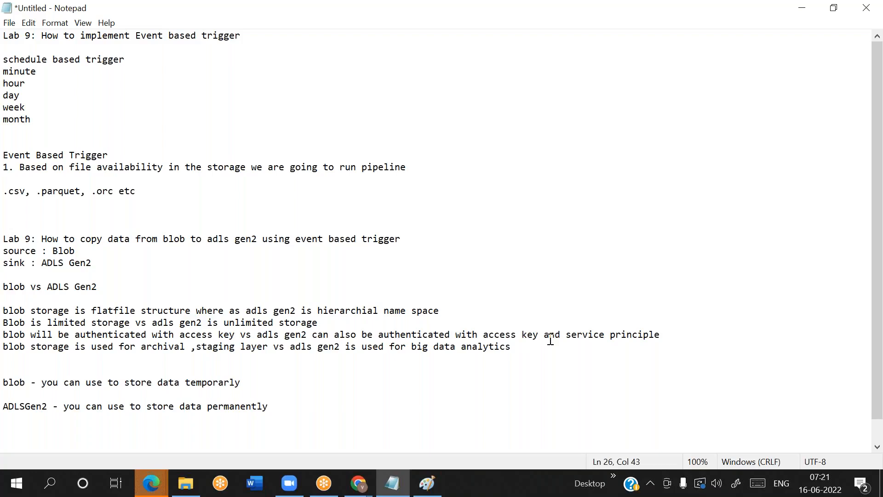
click(666, 335)
double_click(666, 336)
click(665, 336)
text(-- AD)
Highlight the line comparing archival and staging use with big data analytics, and the whole blob versus ADLS Gen2 comparison
click(518, 347)
drag(519, 348, 292, 348)
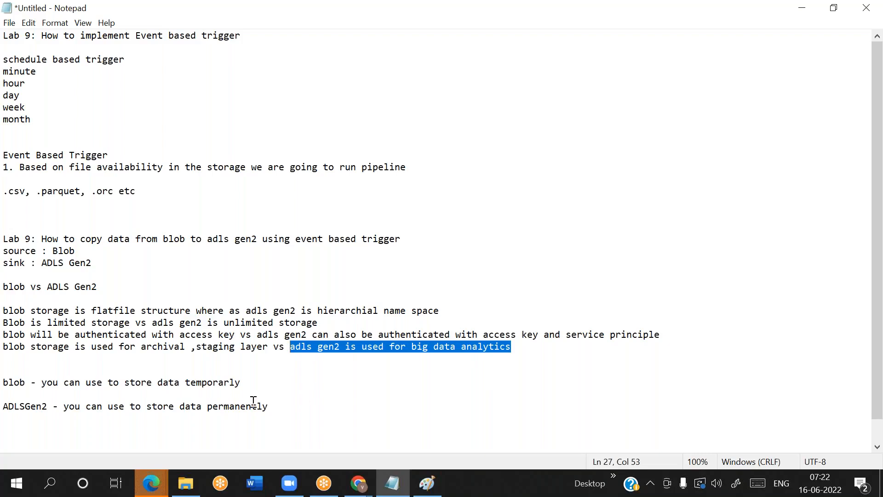
drag(20, 347, 271, 349)
click(271, 350)
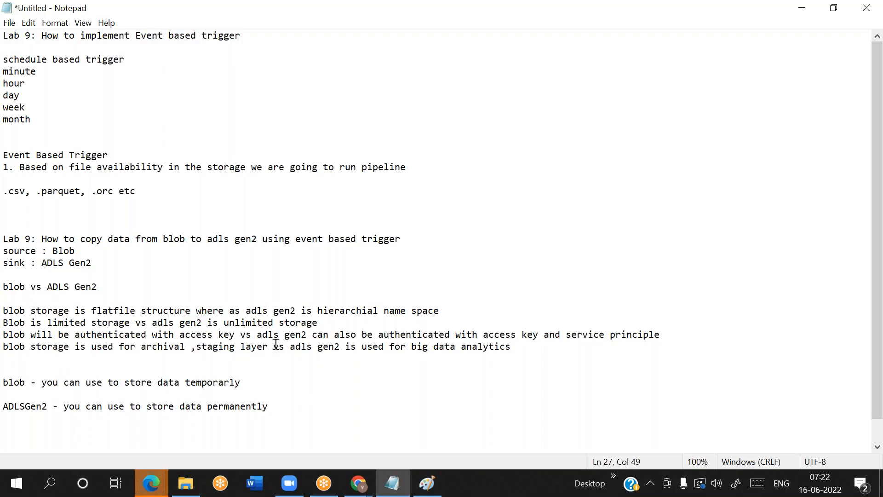
double_click(236, 348)
drag(522, 353, 8, 298)
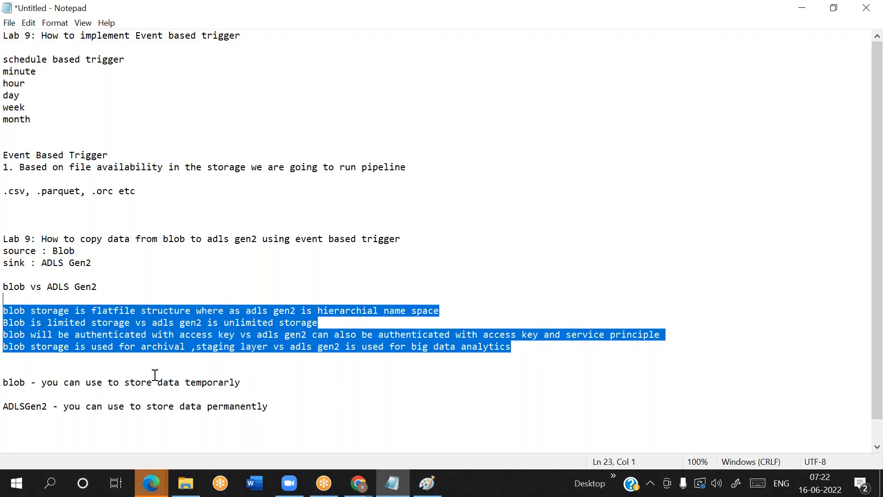
click(280, 408)
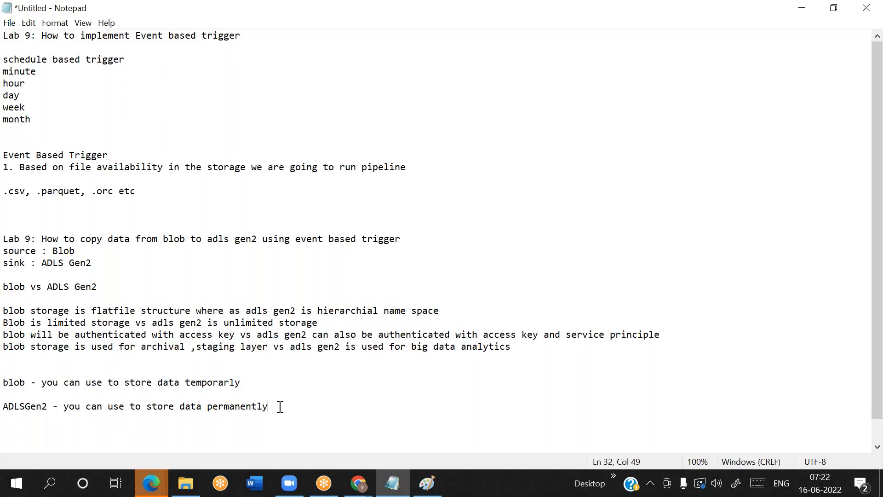
Switch to the Azure portal in Chrome, look inside cloudpandith9blob's input container, and return to the container list
click(611, 28)
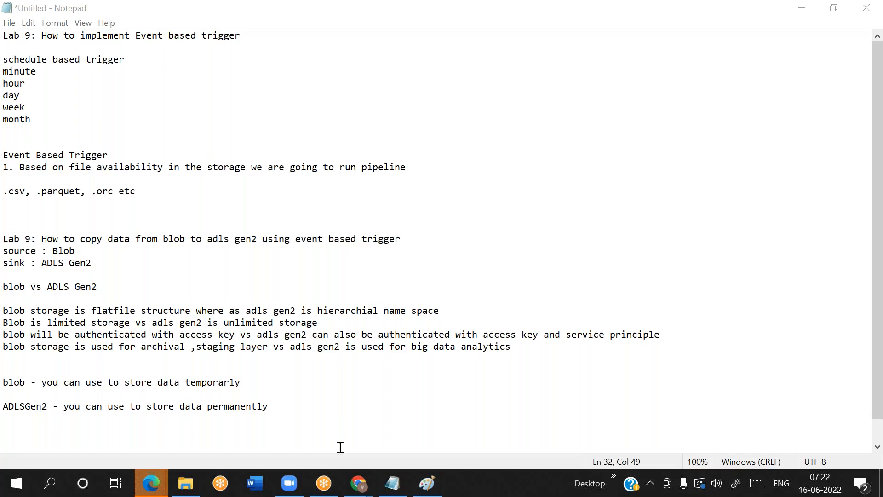
mouse_move(359, 483)
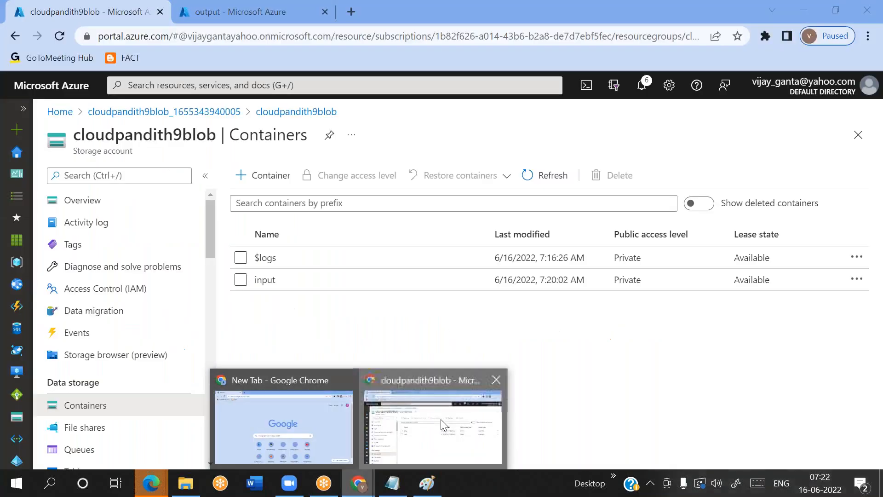
click(442, 426)
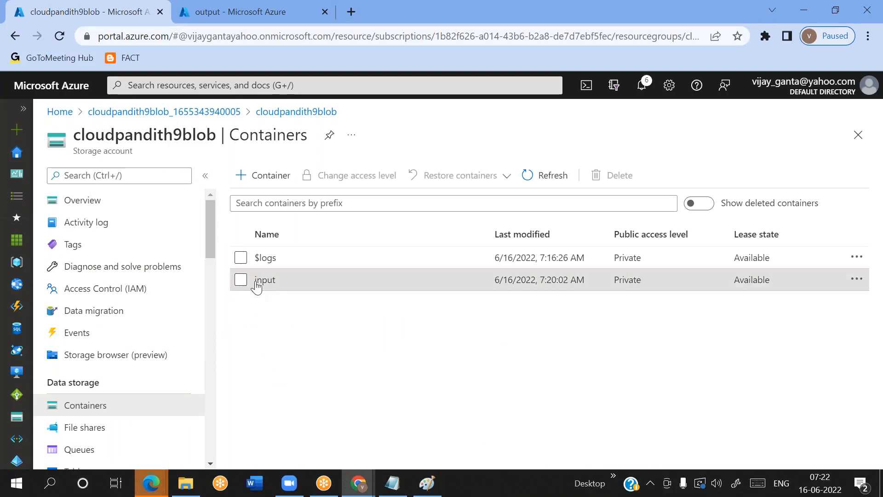
click(257, 281)
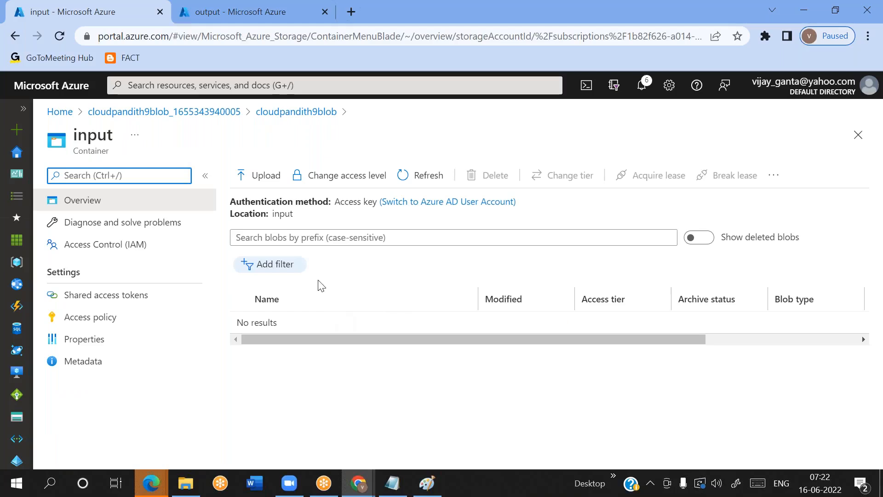
click(284, 112)
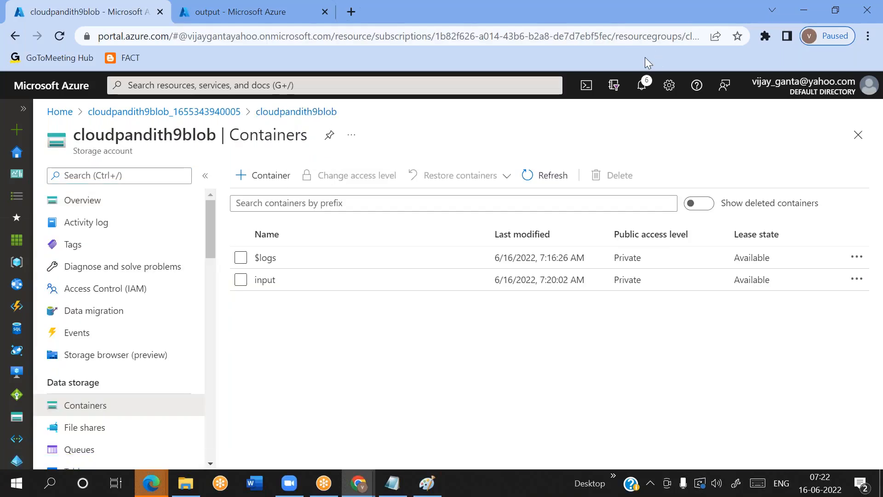
Try to create a container named input/cust in the cloudpandith9blob storage account
click(268, 176)
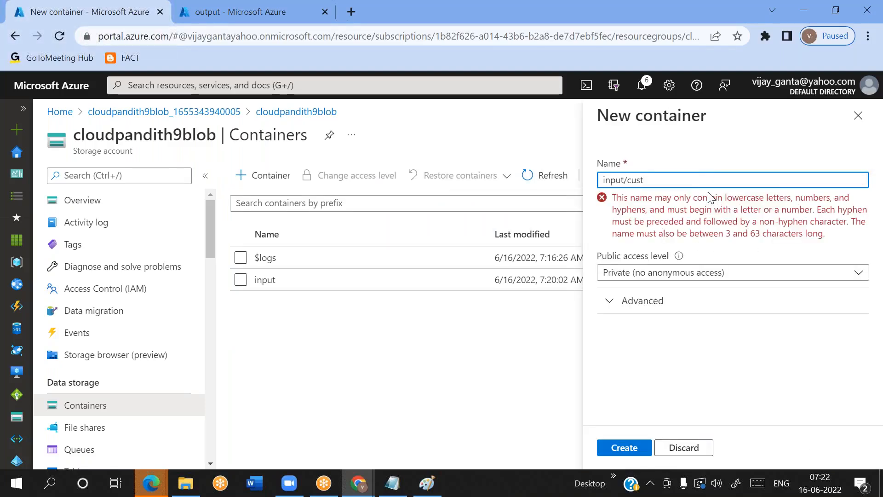
key(BackSpace)
key(BackSpace)
key(BackSpace)
key(BackSpace)
click(694, 448)
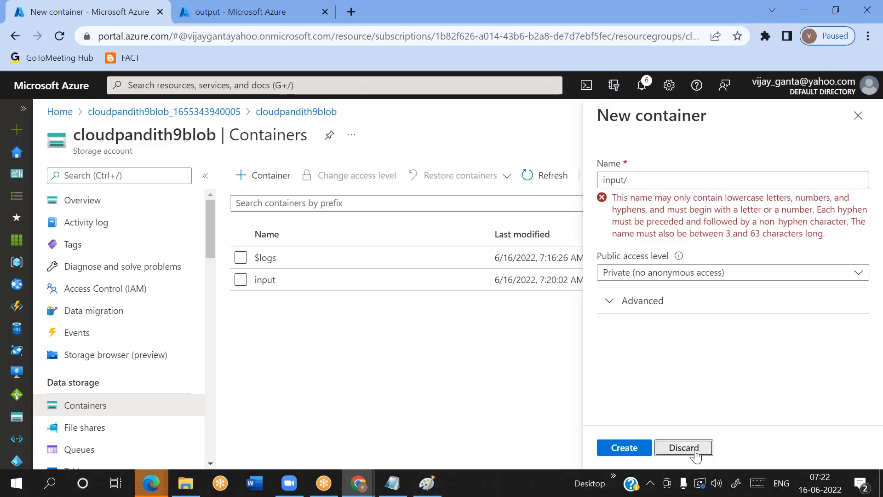
click(608, 23)
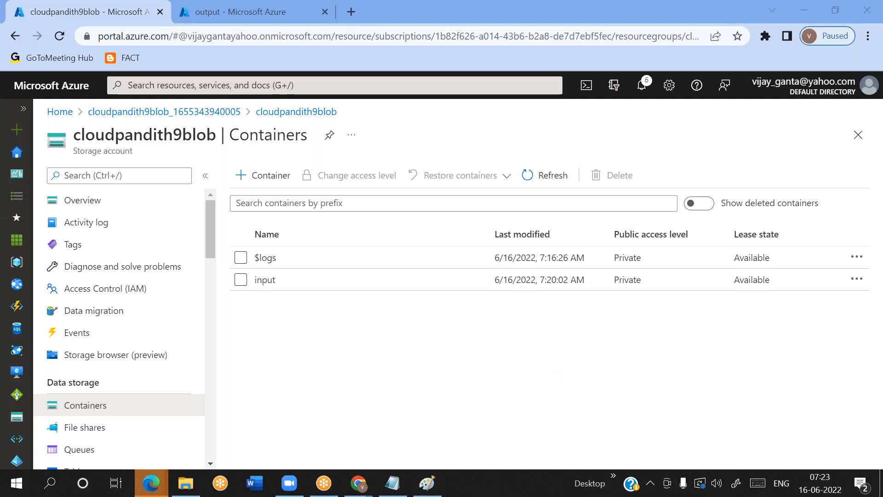
Delete the cust directory from the output container of cloudpandith9adls
click(208, 18)
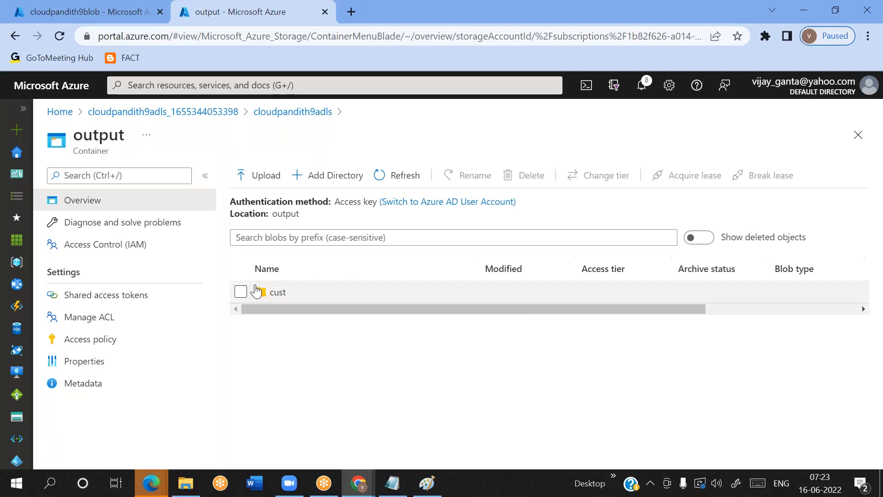
click(240, 292)
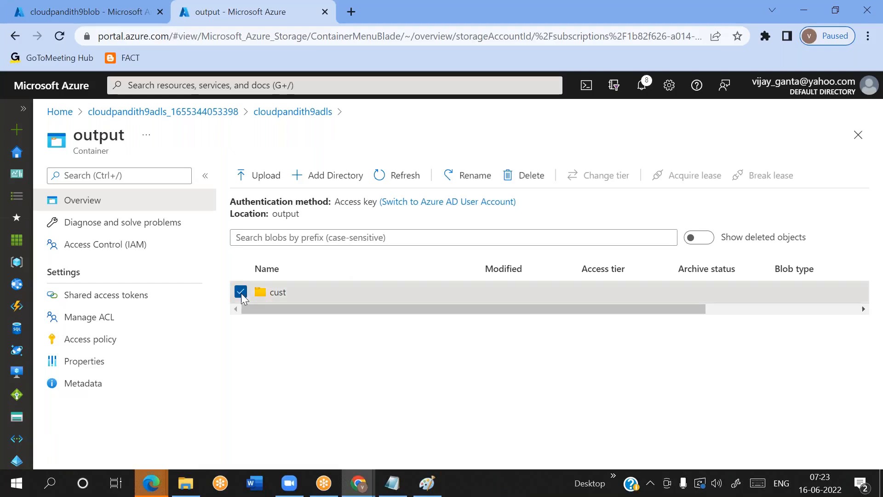
click(511, 177)
click(255, 272)
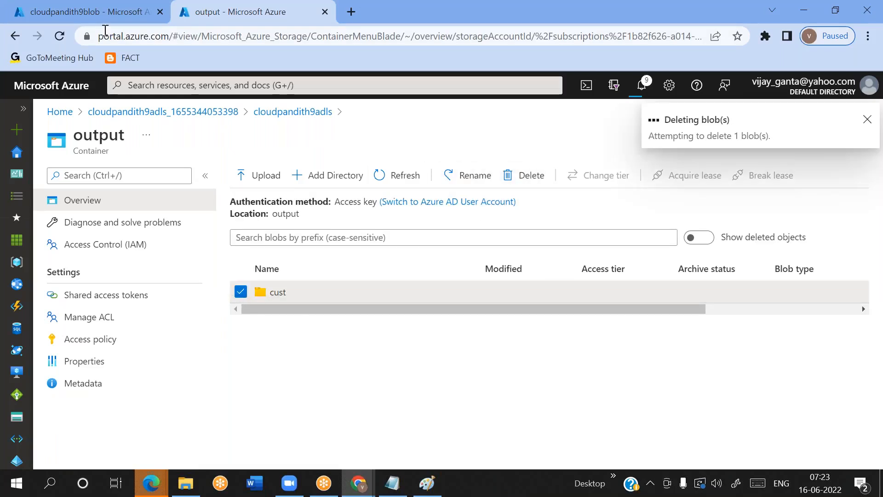
Choose credit1.csv and credit2.csv from the set-comma folder in cloudpandith-datasets for upload to cloudpandith9blob's input container
click(120, 20)
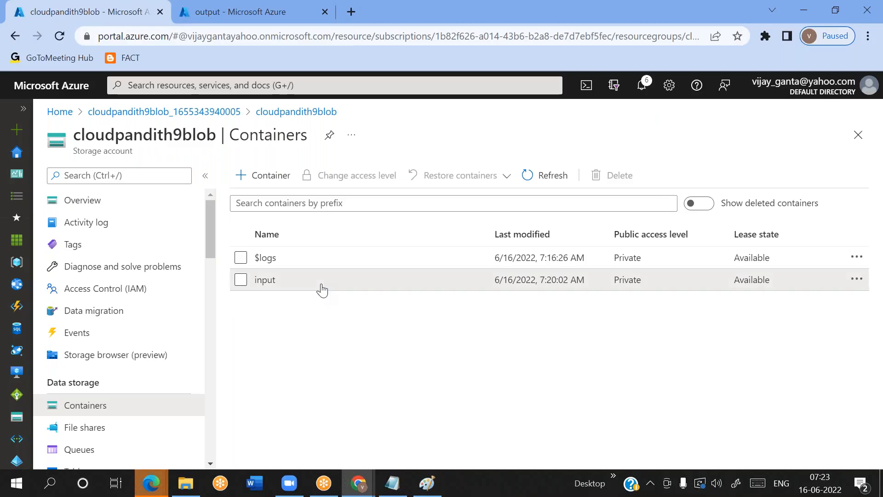
click(266, 280)
click(259, 175)
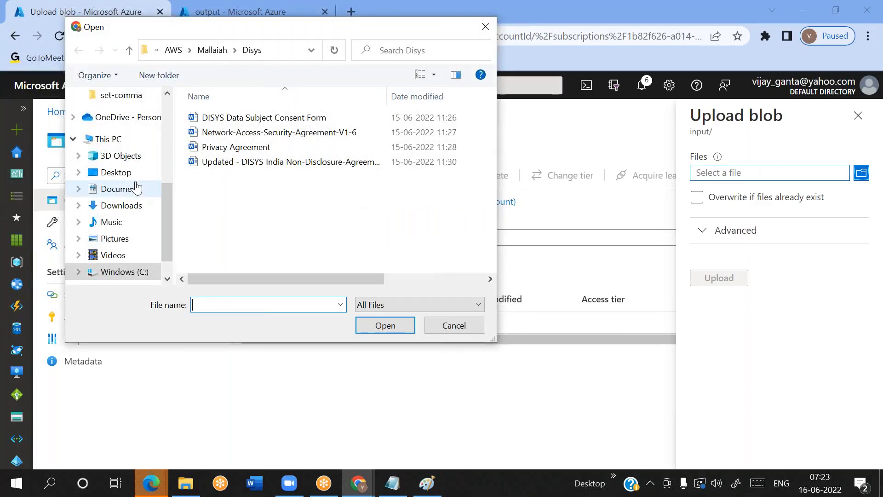
click(136, 187)
scroll(124, 187, up, 3)
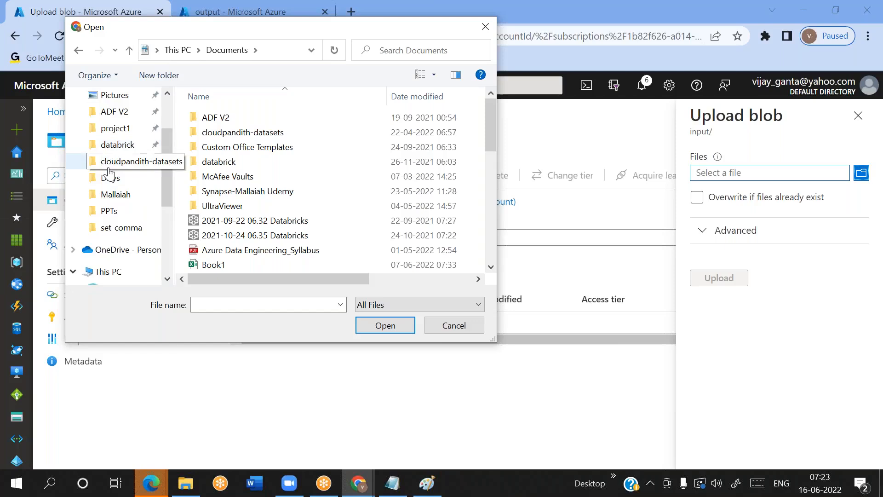
click(109, 166)
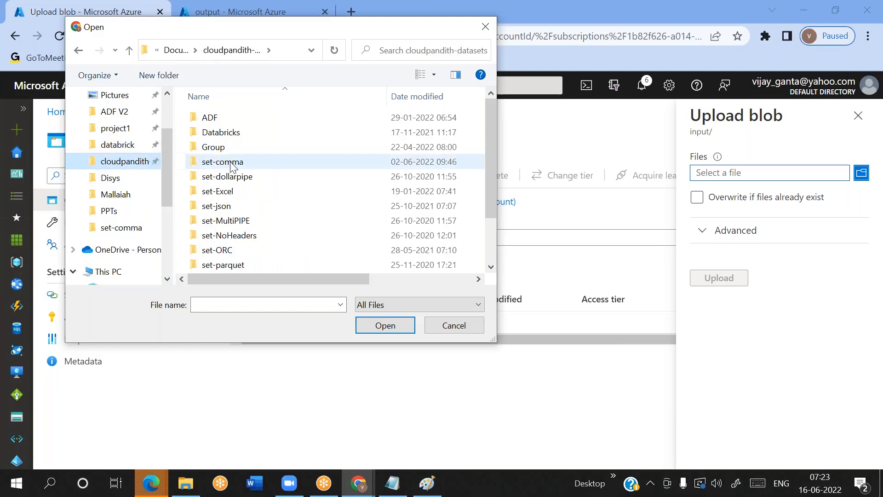
click(233, 166)
double_click(232, 167)
click(230, 252)
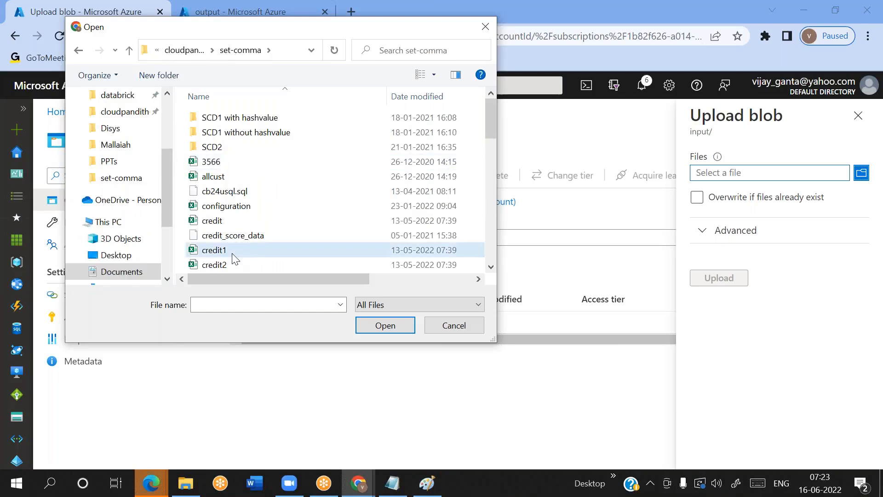
ctrl+click(230, 263)
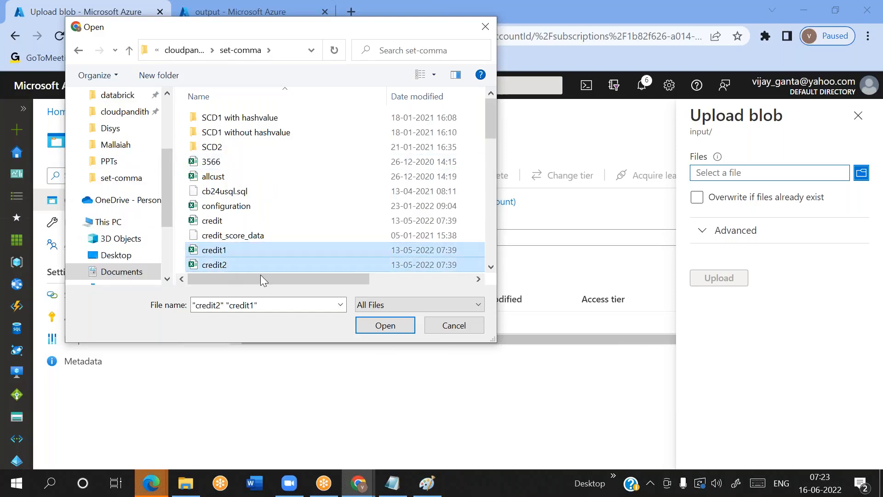
click(382, 326)
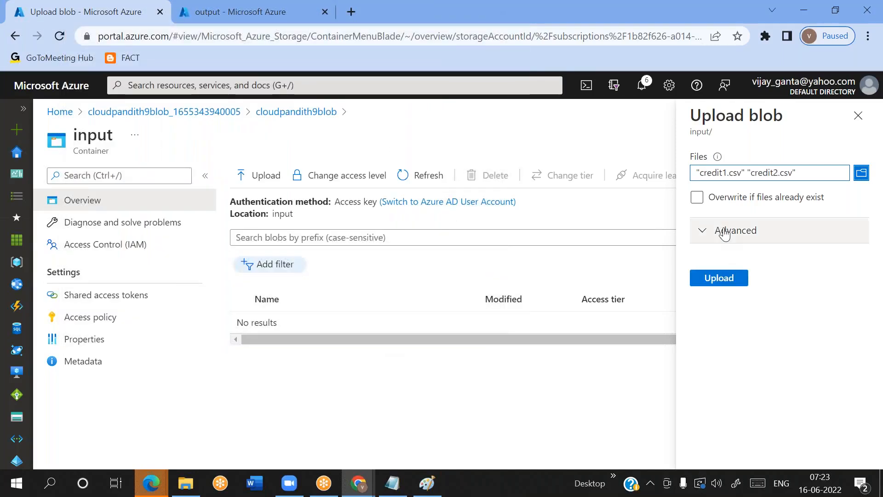
Set the upload folder to cust/2022, upload the two chosen files, and close the upload pane
click(724, 231)
scroll(676, 344, down, 7)
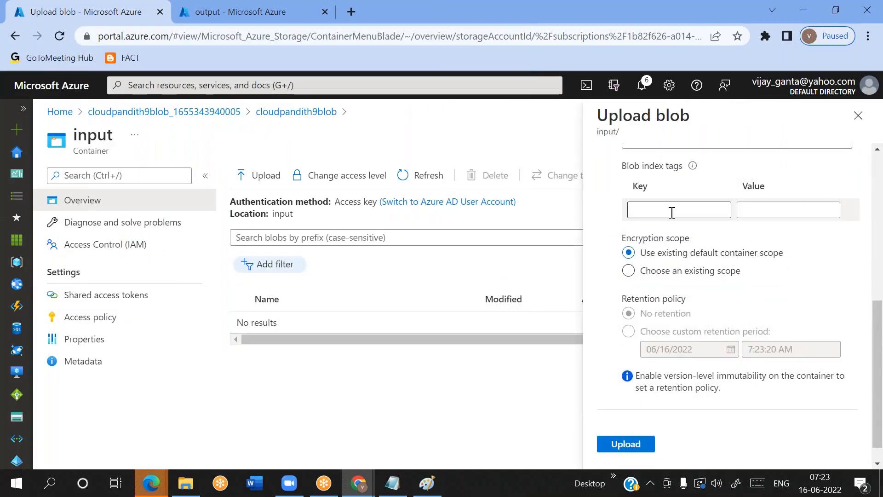
scroll(676, 345, up, 3)
click(650, 267)
text(cust/2022)
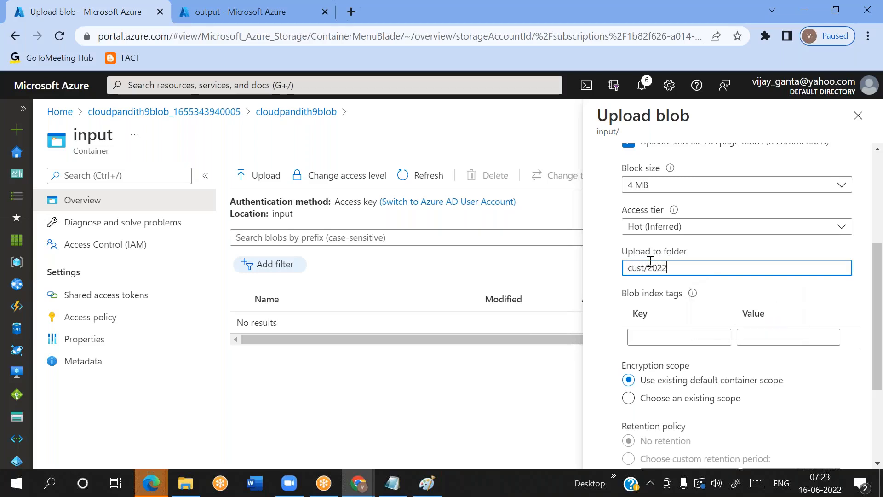
scroll(660, 423, down, 3)
click(625, 421)
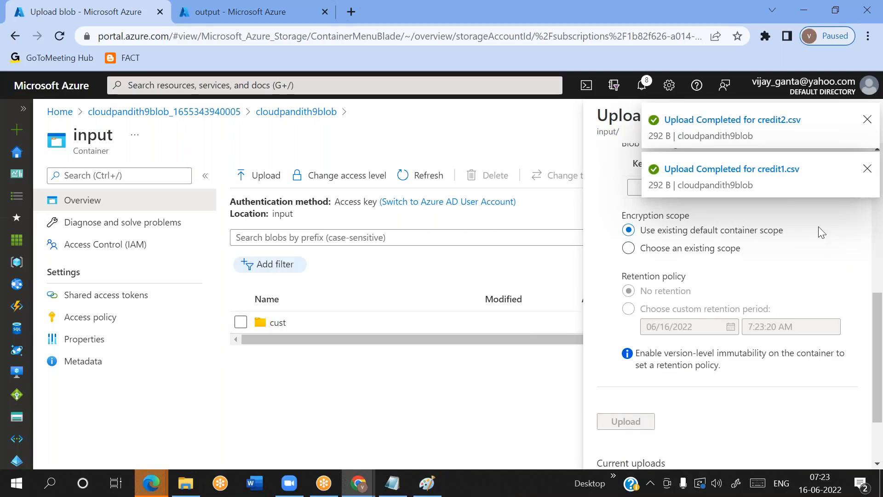
click(868, 120)
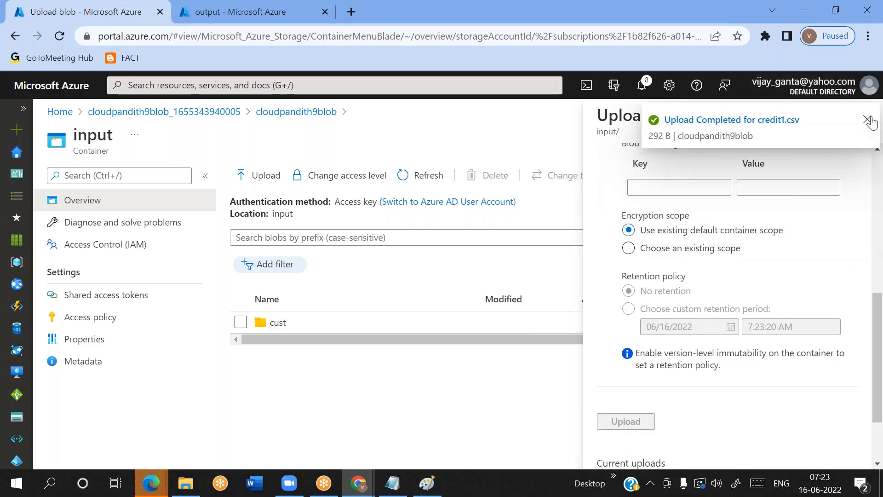
click(868, 120)
click(861, 115)
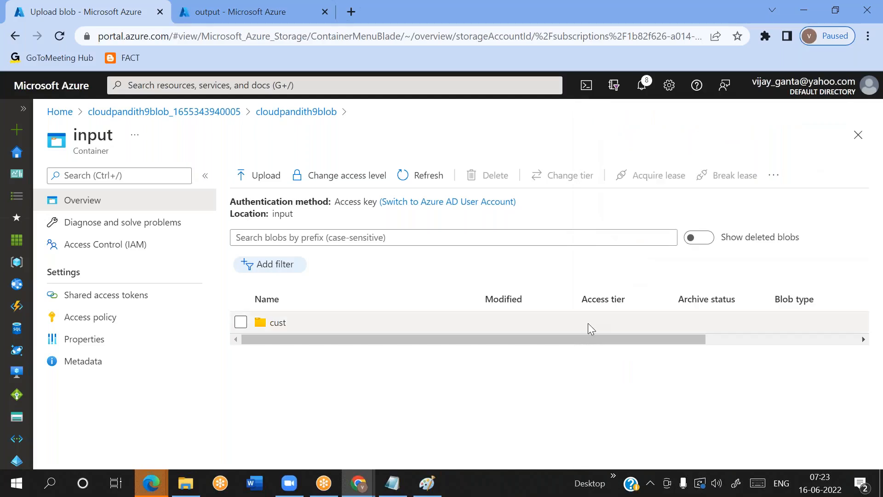
Open the cust folder in the input container and its 2022 subfolder
click(241, 323)
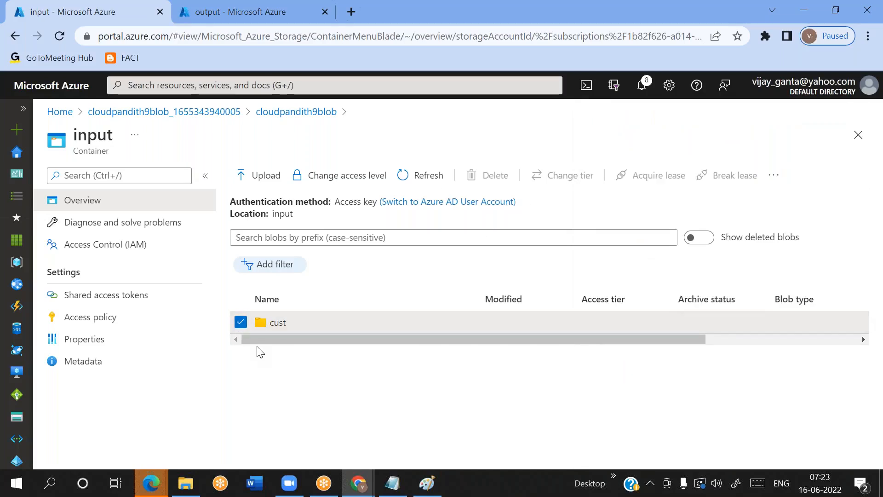
click(299, 324)
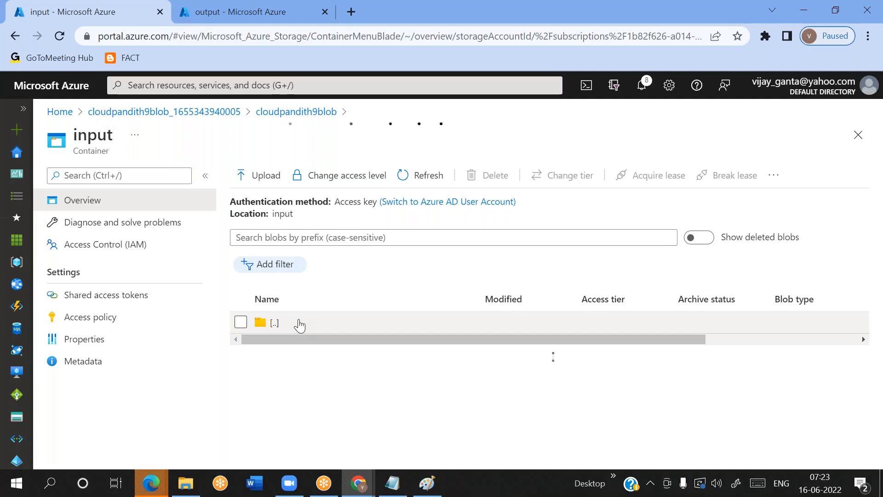
click(241, 344)
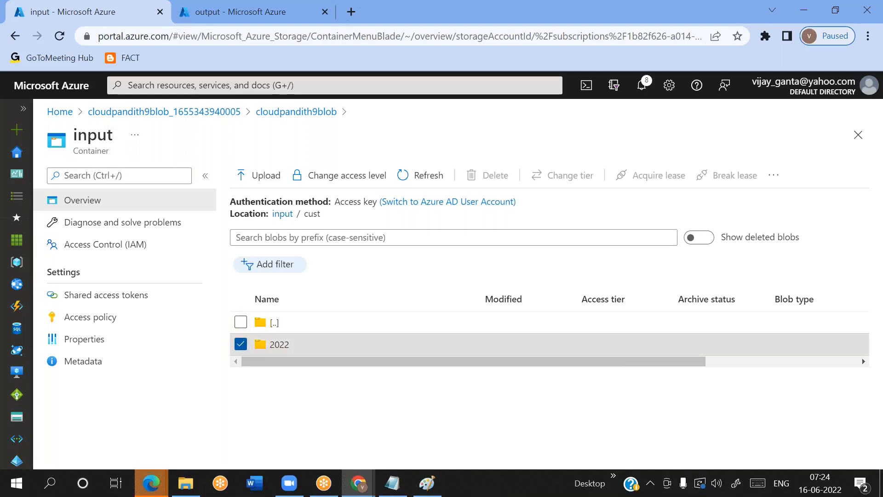
click(284, 343)
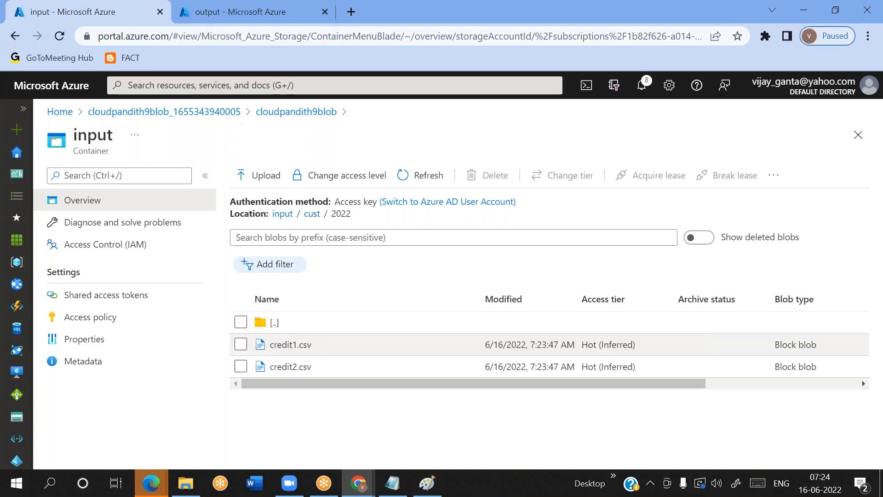
Delete credit1.csv and credit2.csv from the cust/2022 folder and return to the root of the input container
click(241, 344)
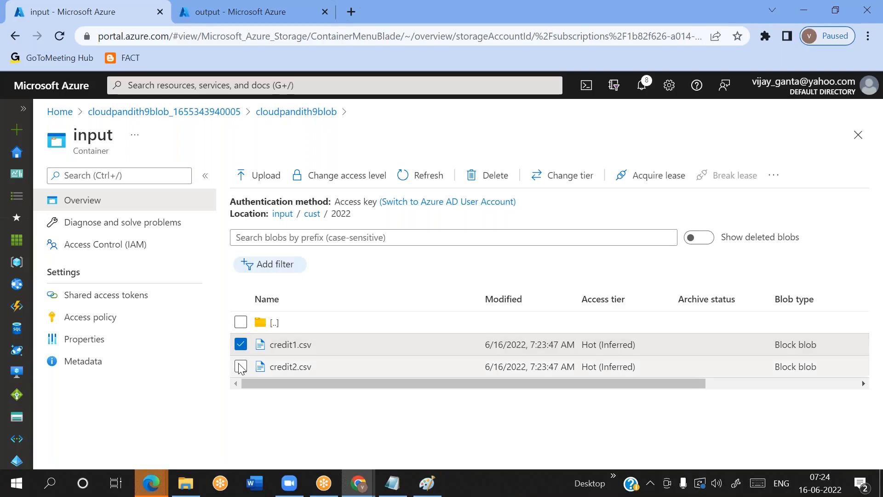
click(241, 366)
click(491, 174)
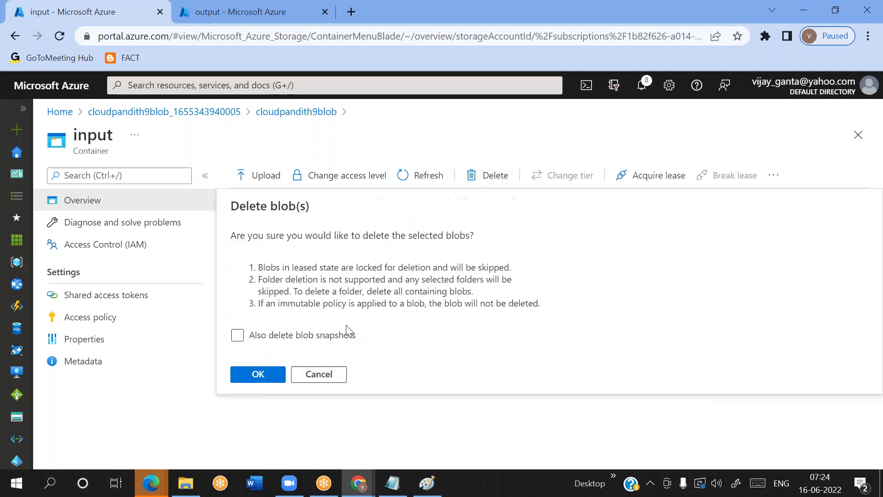
click(260, 375)
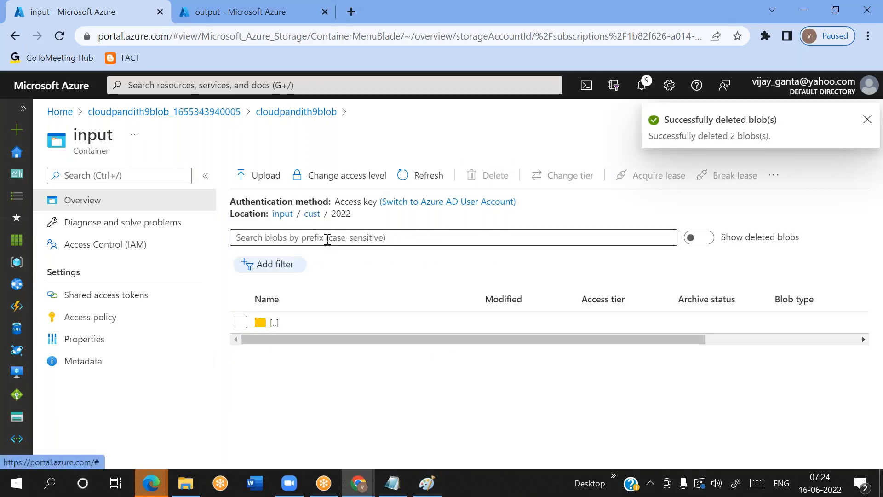
click(285, 217)
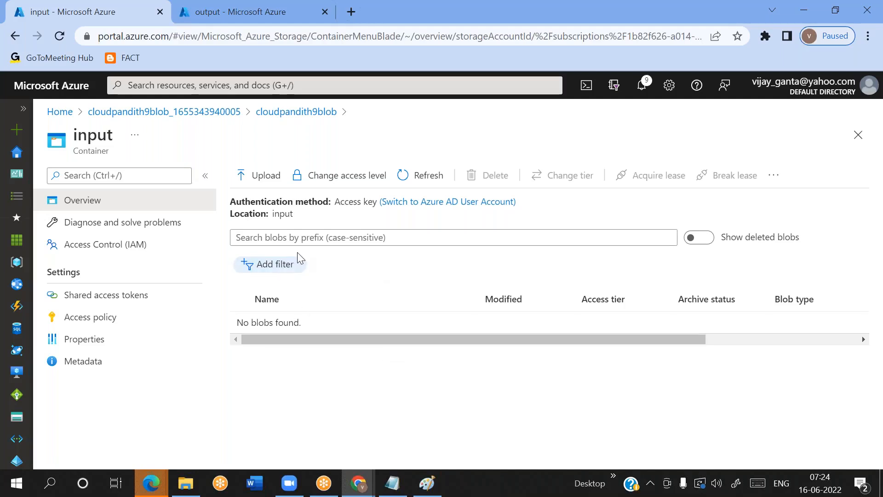
Try to open the Azure portal in a third browser tab with the first listed account, and close that tab
click(203, 8)
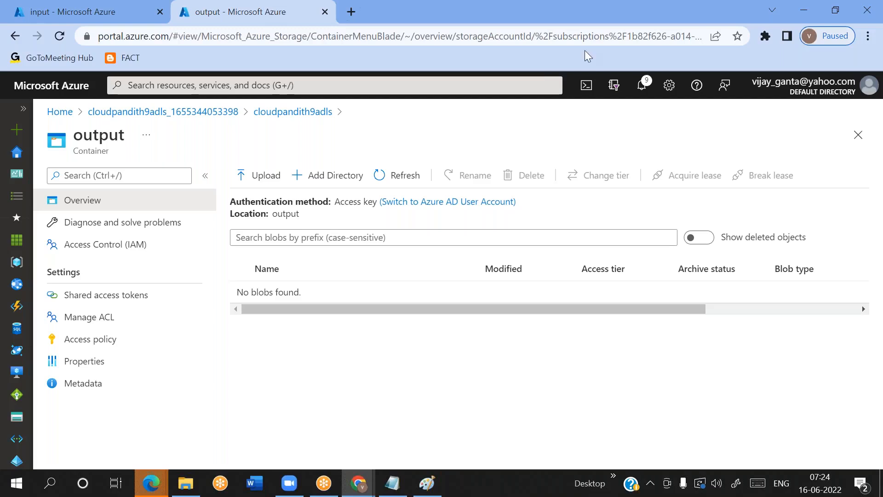
click(351, 18)
text(portal.azure.com)
key(Return)
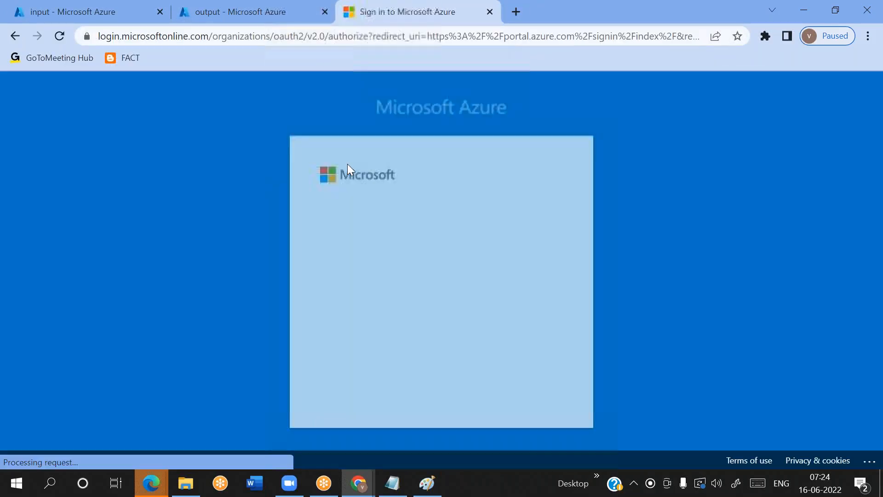
click(412, 275)
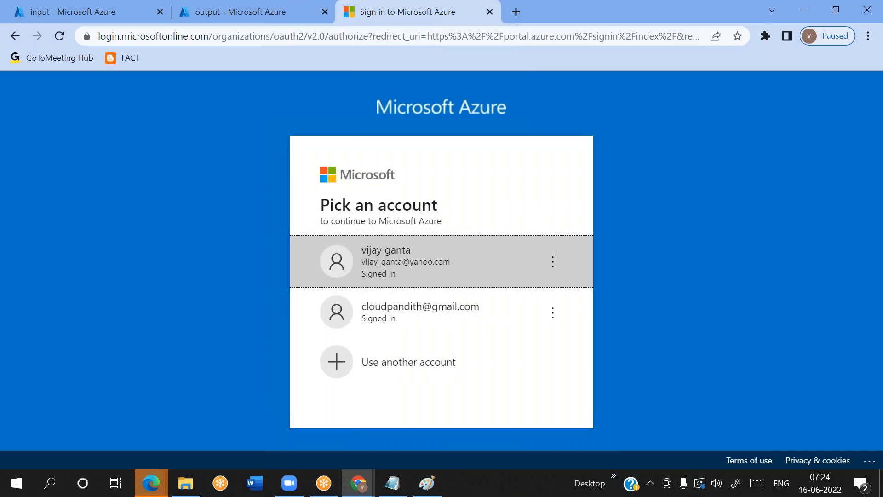
click(412, 276)
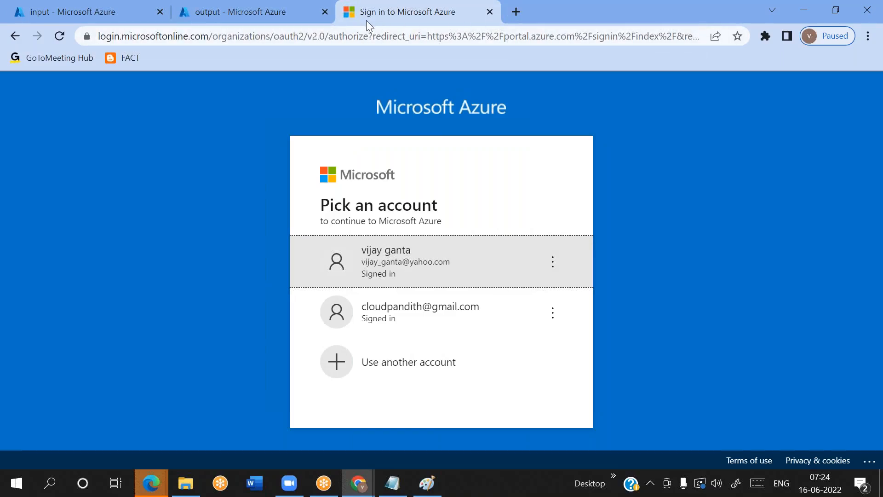
drag(366, 20, 33, 10)
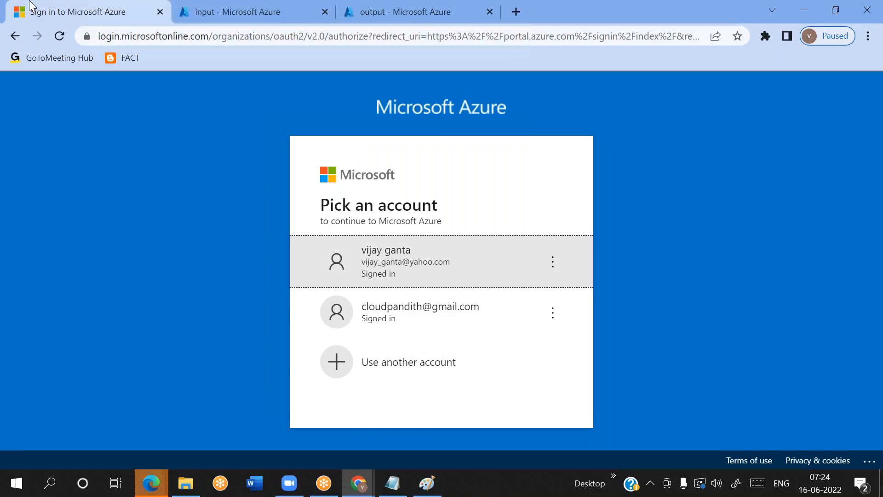
click(161, 12)
Try again to load portal.azure.com in a new tab and sign in with the first listed account
click(347, 18)
text(p)
key(Return)
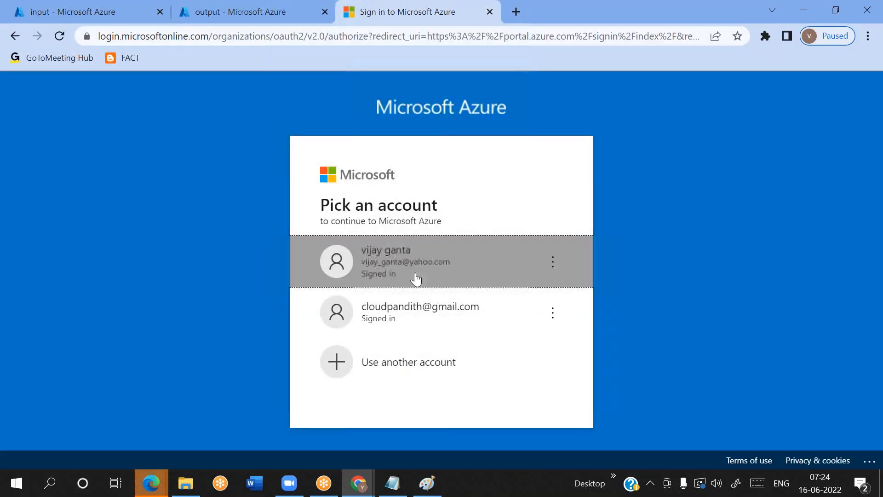
click(416, 278)
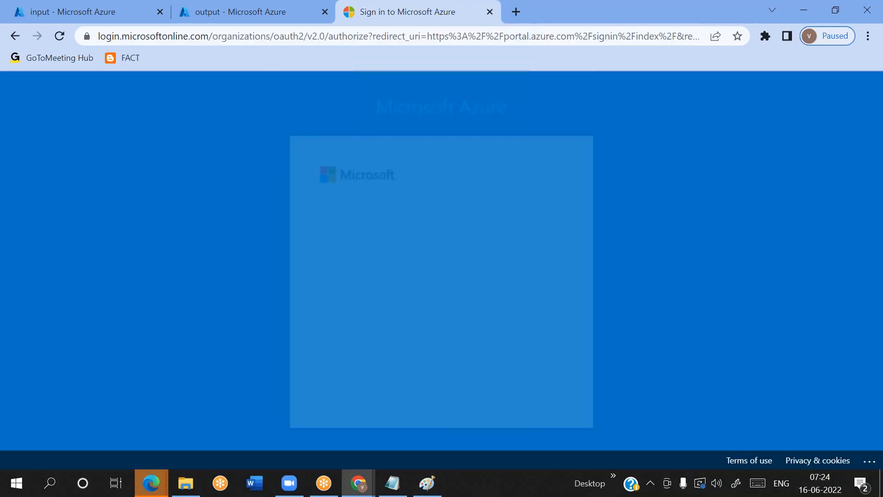
Try to duplicate the output container's browser tab and sign in there with the first listed account
click(236, 9)
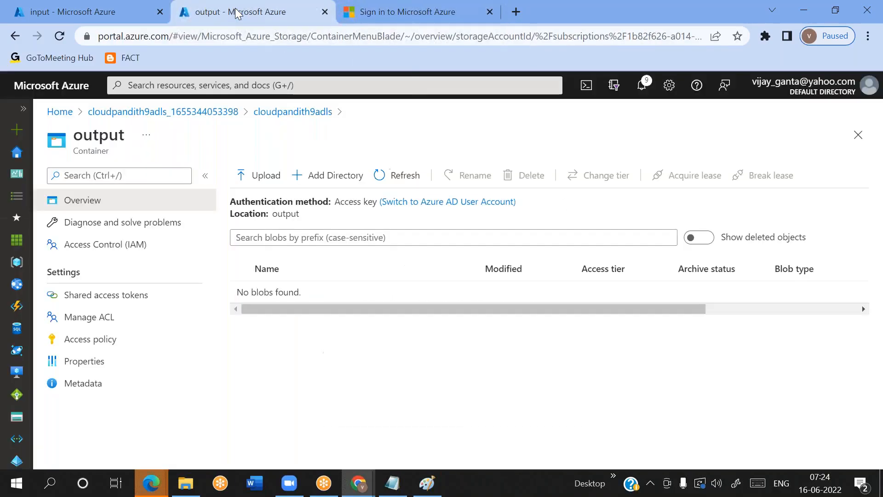
right_click(236, 9)
key(Escape)
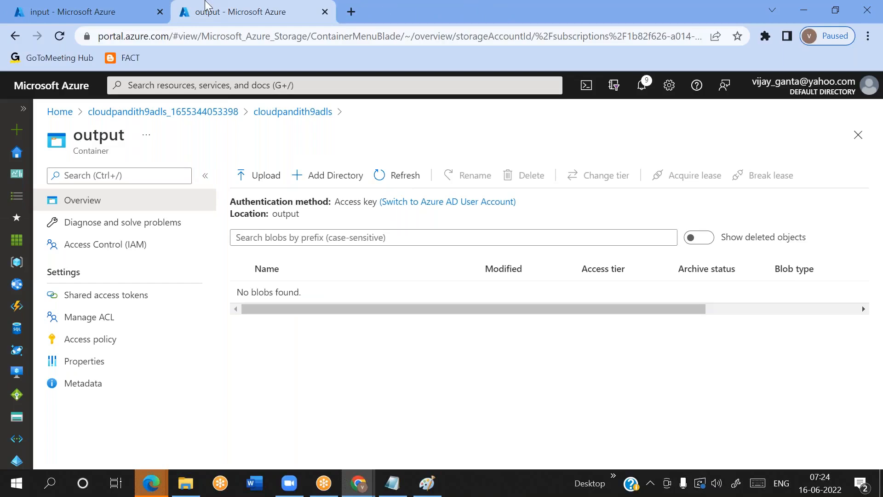
right_click(207, 5)
click(236, 103)
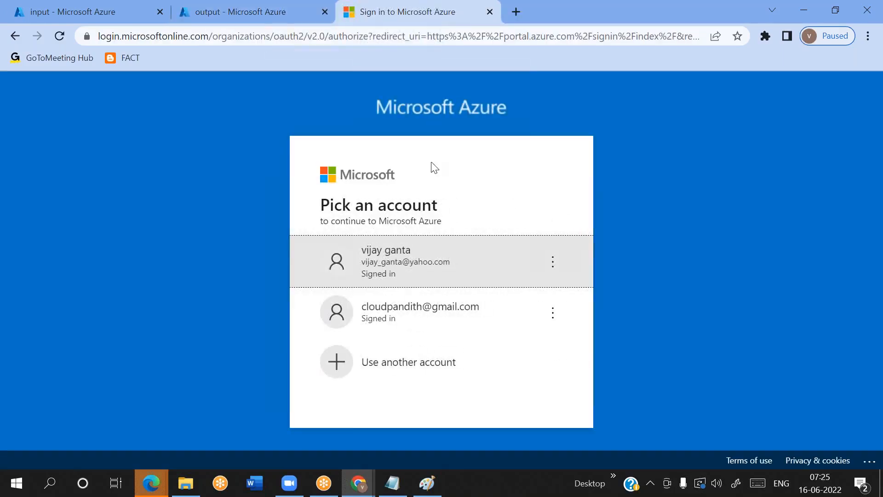
click(405, 269)
Try to sign in to the Azure portal from the other open Chrome window, and close that window
click(361, 490)
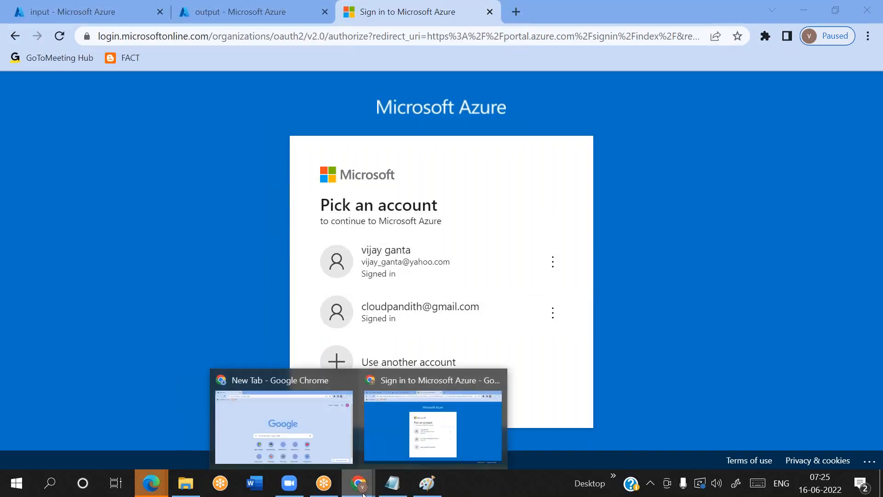
click(284, 391)
text(portal.azure.com)
key(Return)
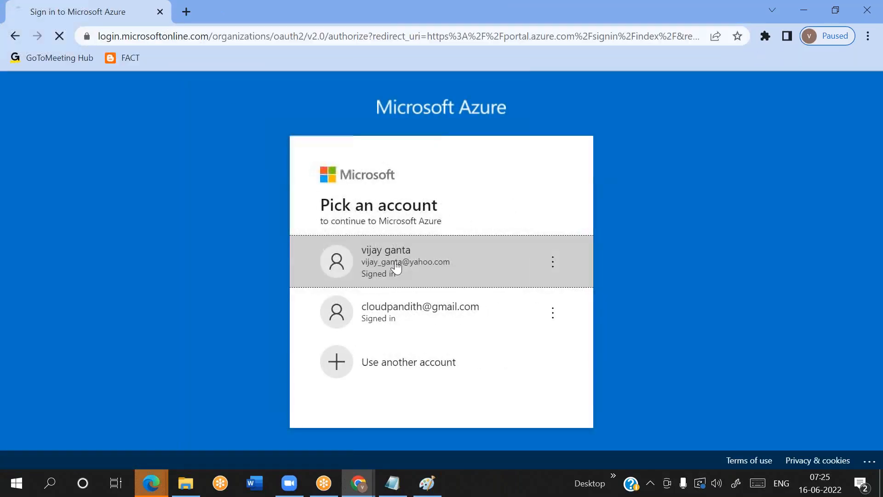
click(394, 270)
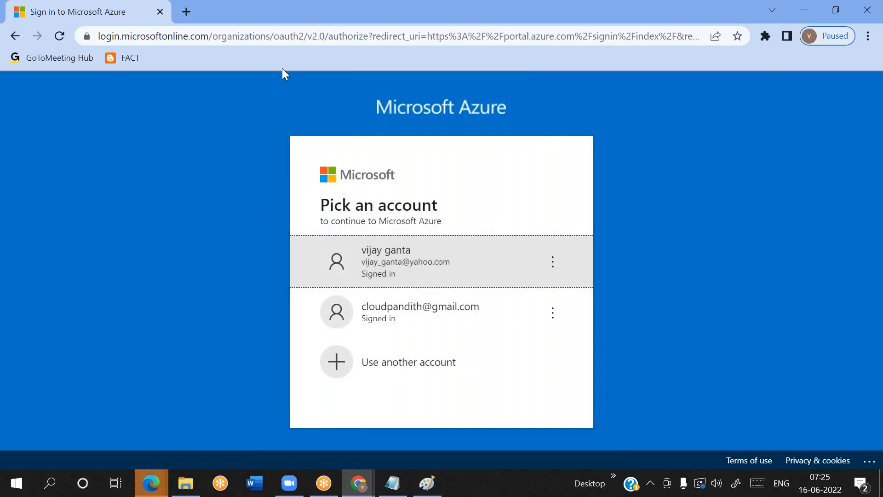
drag(231, 10, 199, 54)
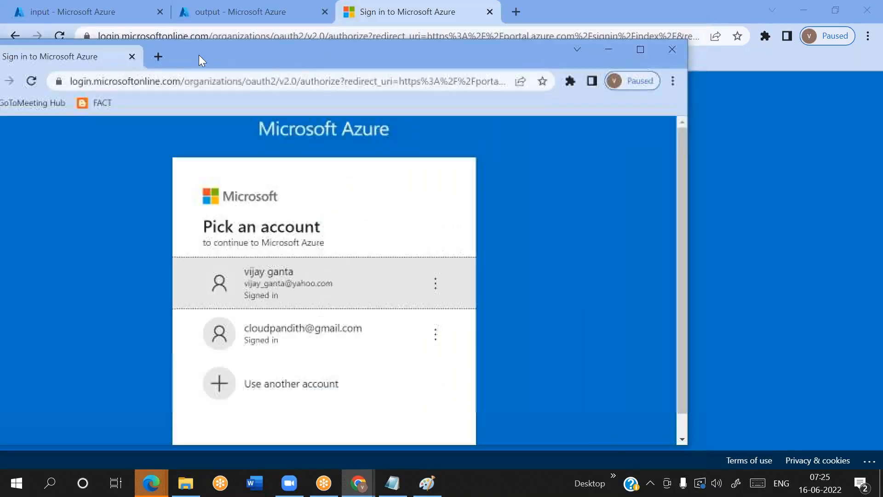
click(678, 48)
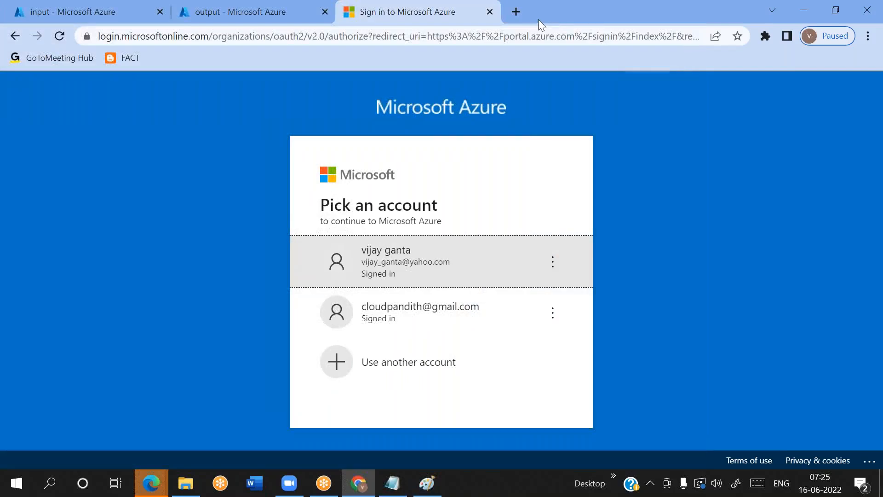
Close the remaining Chrome window, relaunch Chrome with a user profile, and maximize its window
double_click(530, 18)
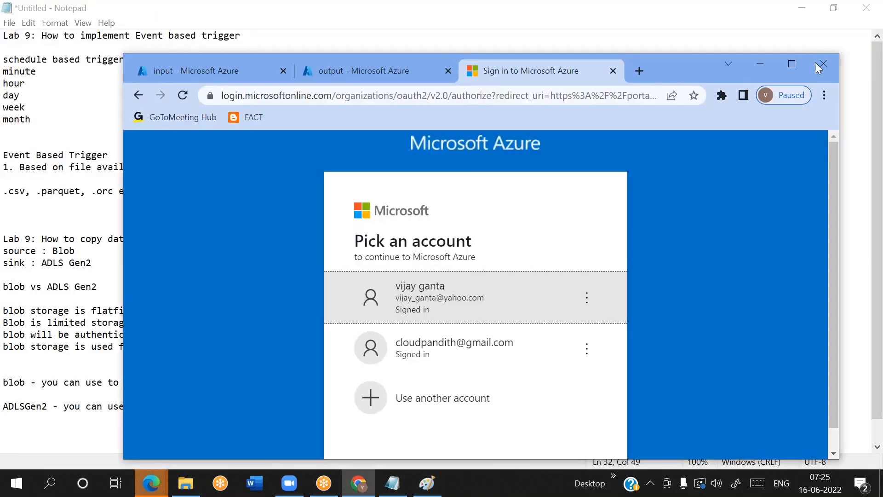
click(823, 64)
click(51, 484)
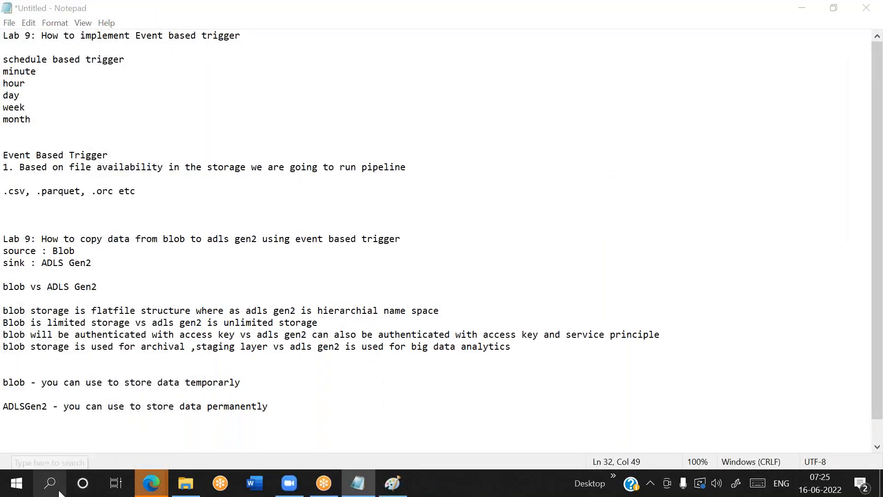
text(hrome)
key(Return)
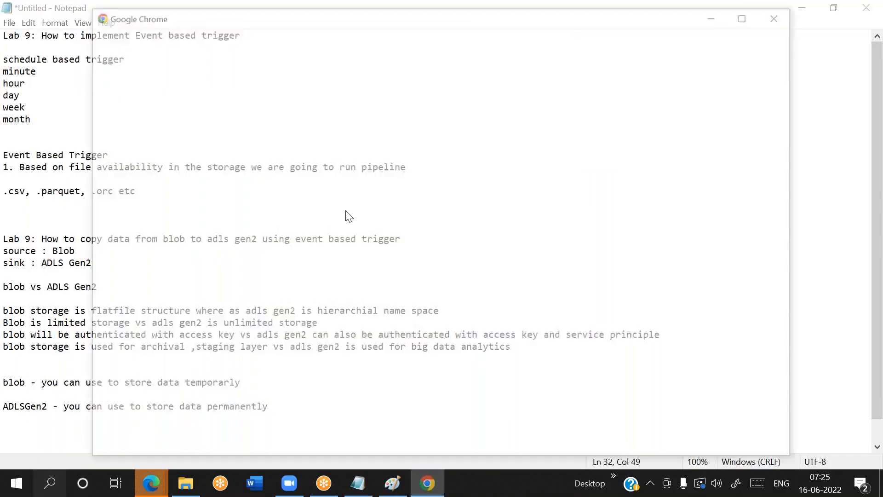
click(635, 223)
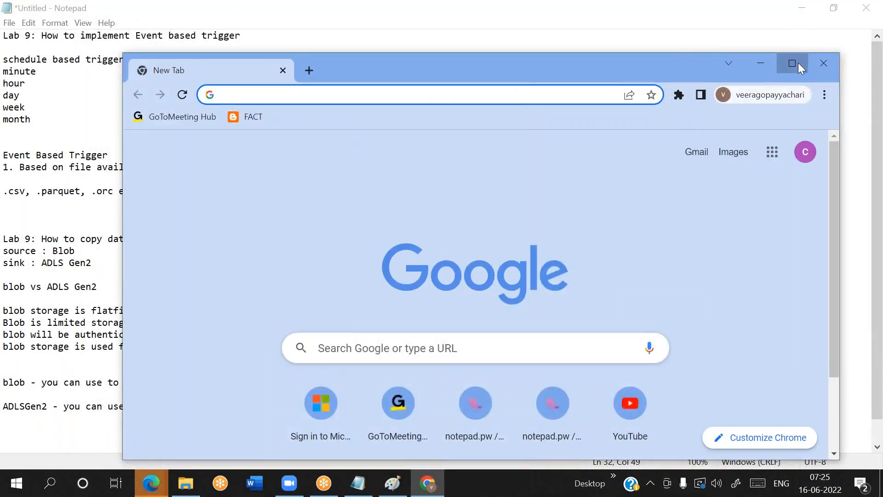
click(798, 62)
Open the Azure portal, sign in with the first listed account, and load portal.azure.com in a second tab
text(po)
key(Return)
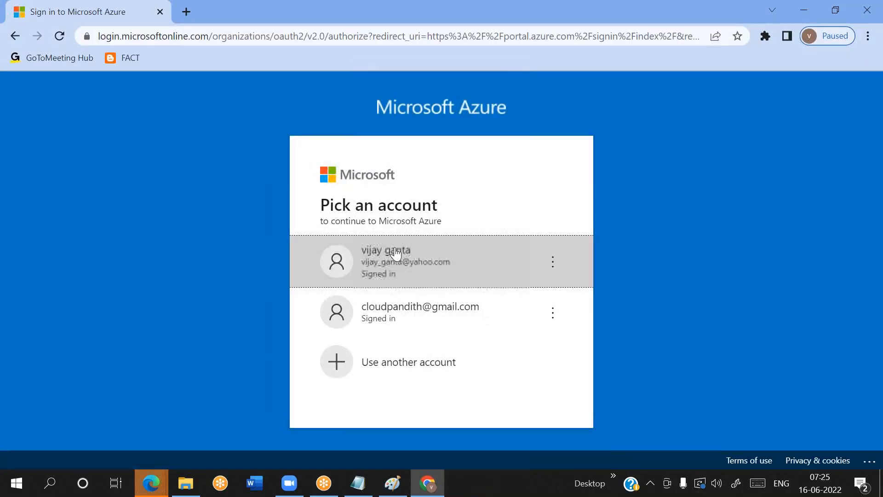
click(396, 253)
click(390, 270)
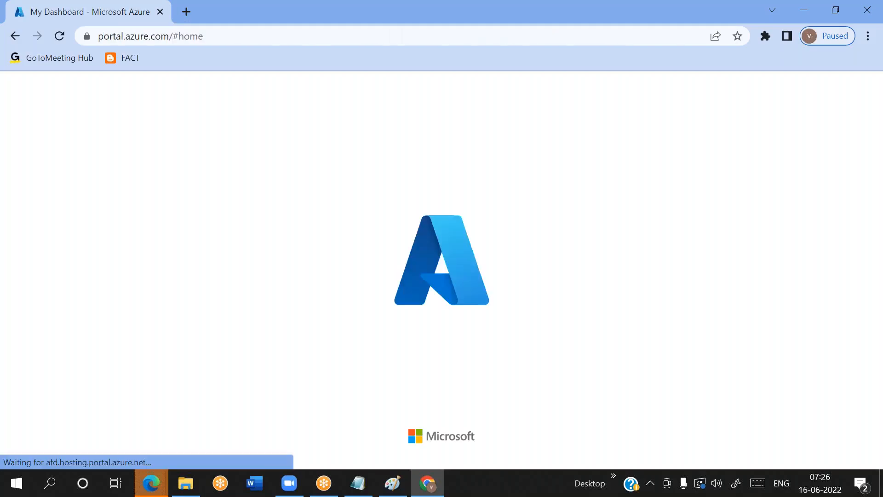
click(186, 11)
text(portal.azure.com)
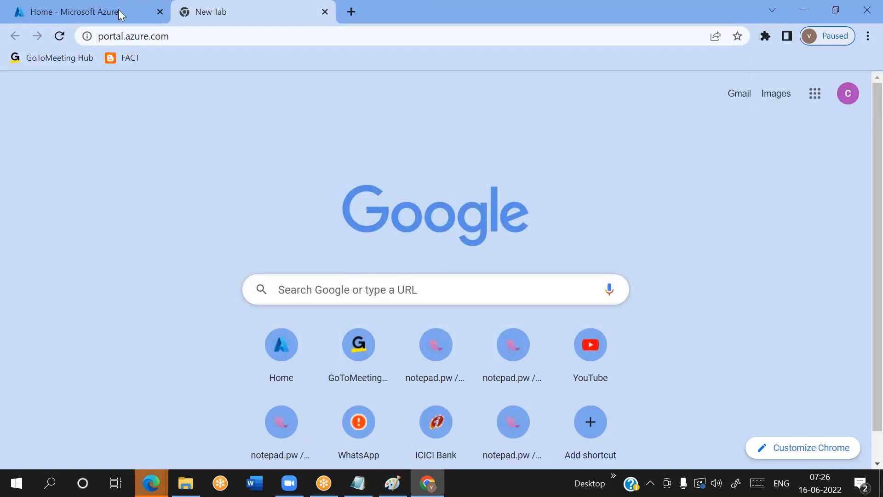
Search the portal for cloudpandith9blob in the first tab and open that storage account
click(119, 14)
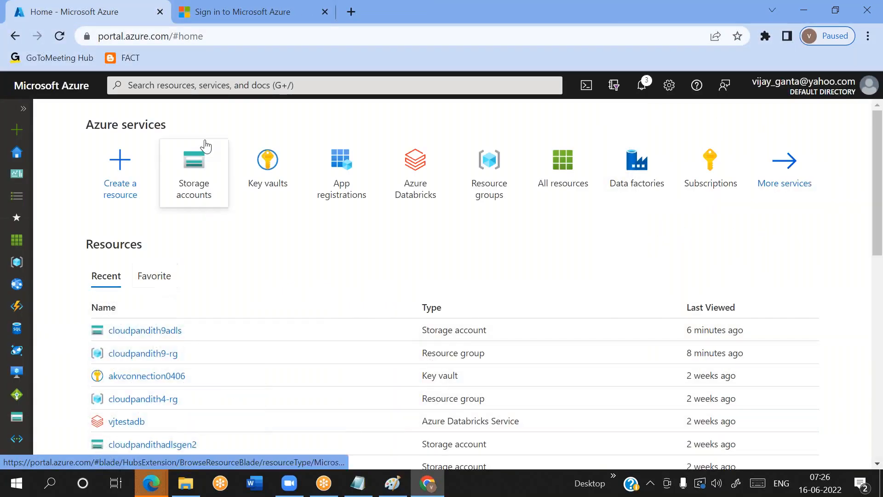
click(183, 85)
text(c)
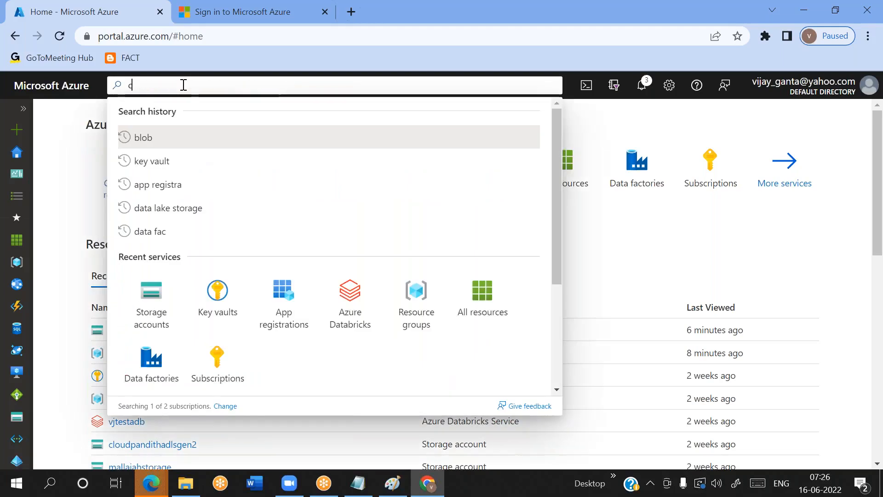
text(loudpandith)
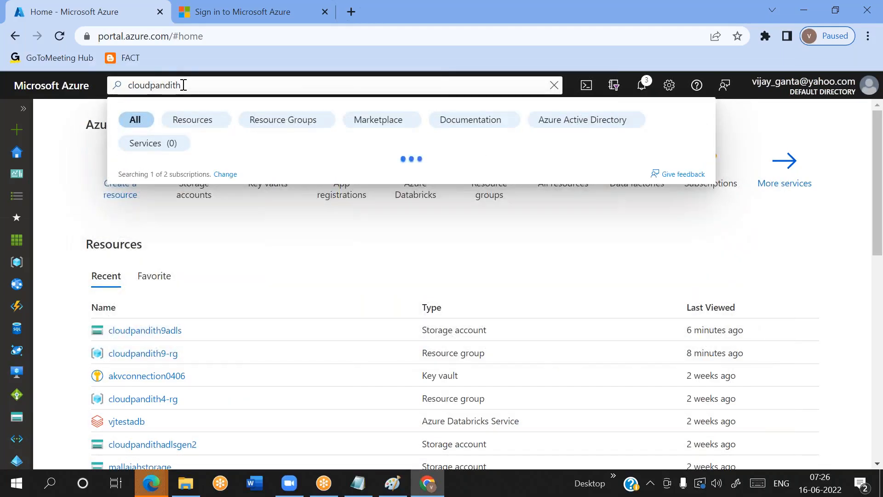
text(9blob)
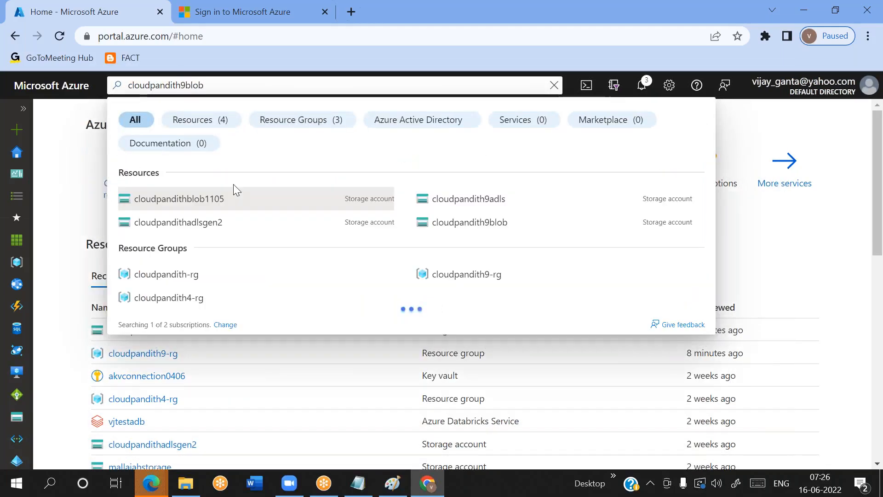
click(174, 202)
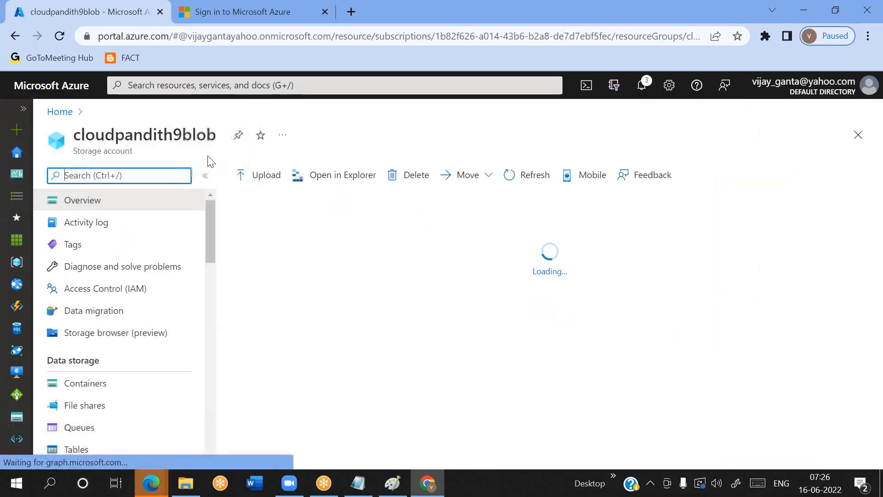
Try to sign in to the Azure portal in the second tab with the first listed account
click(198, 11)
click(395, 286)
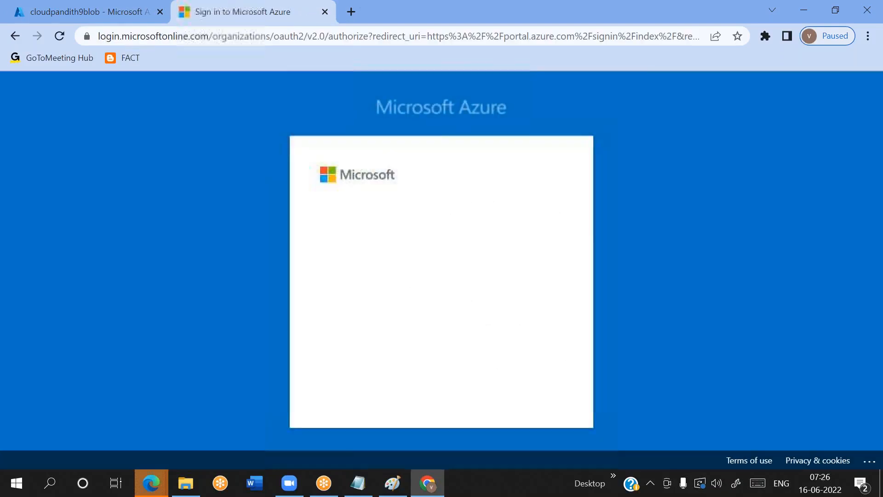
click(387, 276)
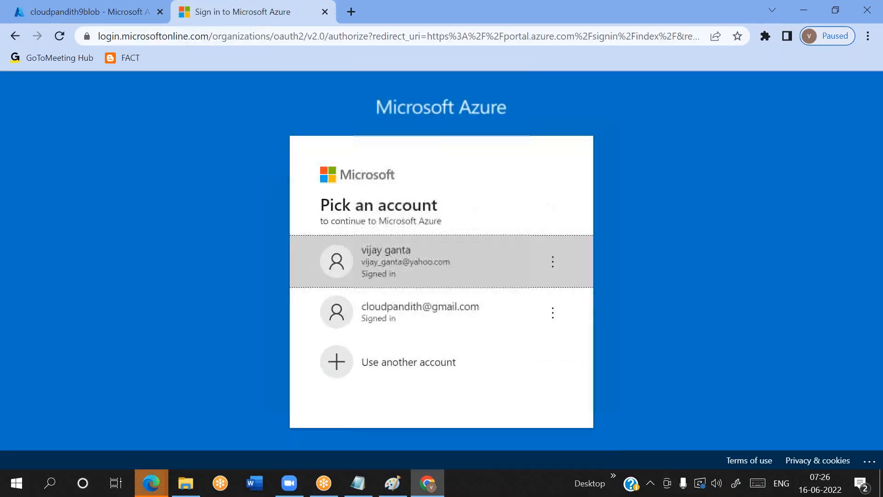
click(387, 275)
Sign out and forget the second listed account, and sign in to the Azure portal with the remaining account
click(554, 318)
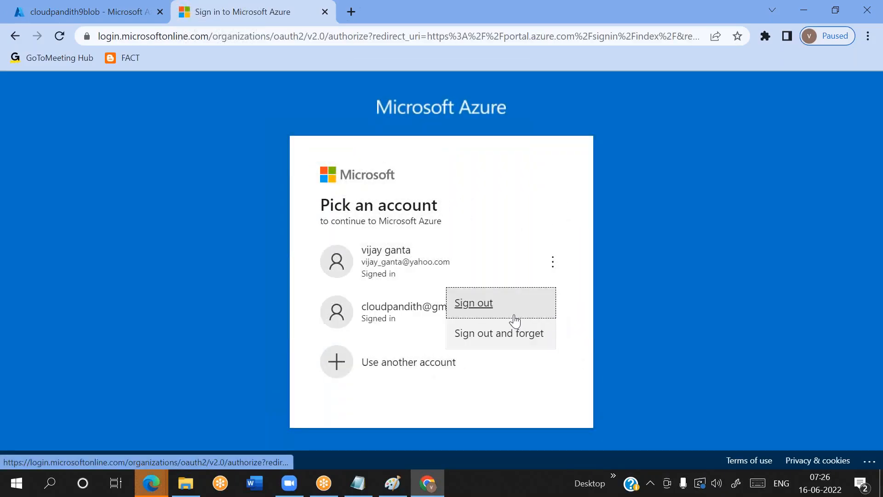
click(482, 334)
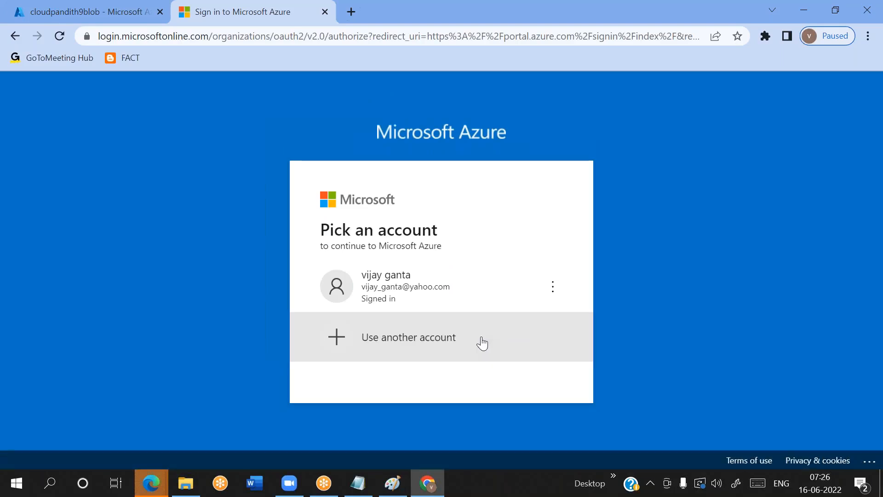
click(416, 292)
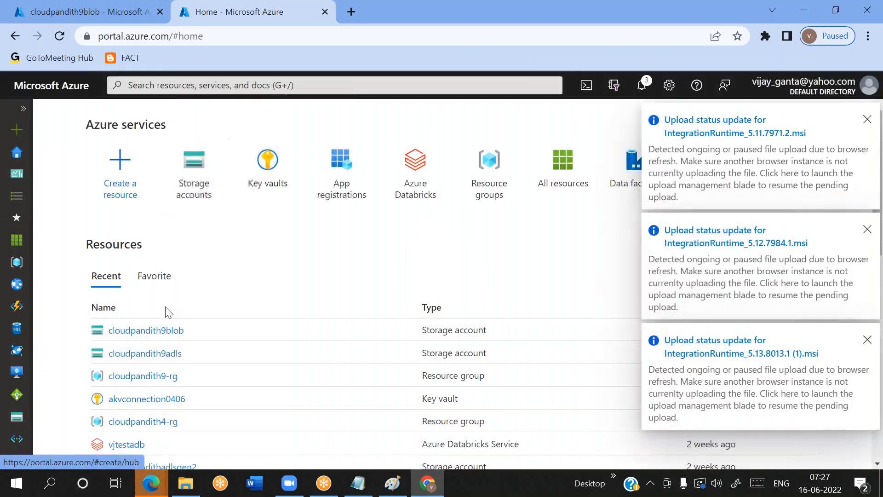
Open the cloudpandith9adls storage account in the second tab, and check the tab with the cloudpandith9blob account
click(145, 353)
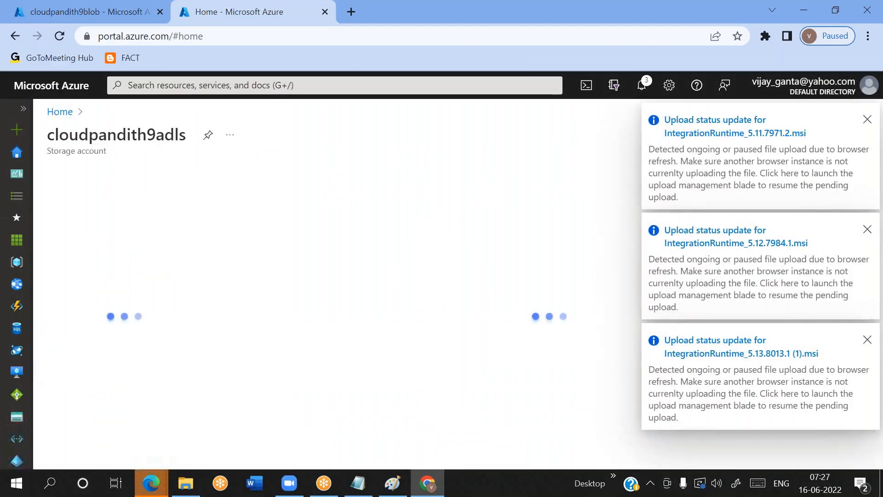
click(89, 17)
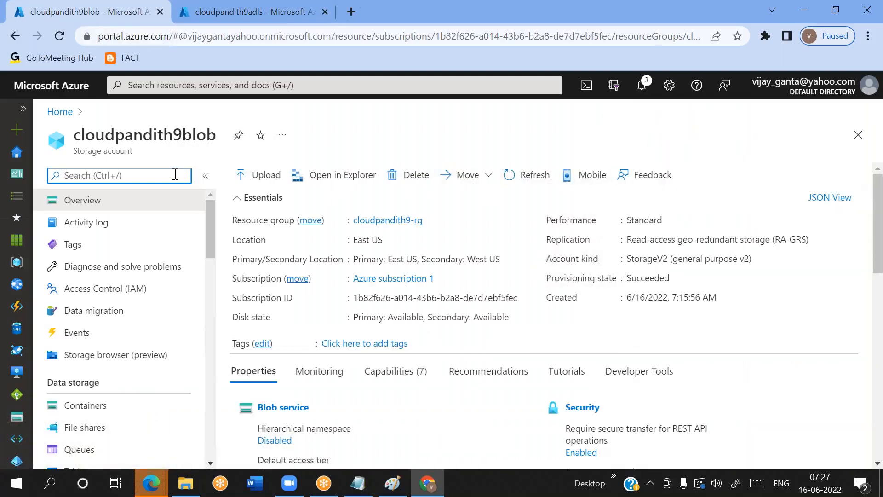
click(205, 14)
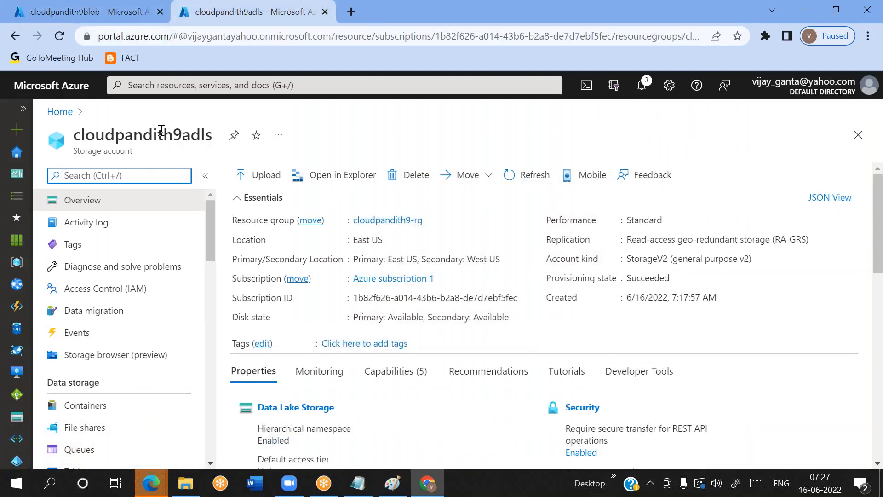
Load the Azure portal in a third tab and start creating a data factory
click(352, 21)
text(po)
key(Return)
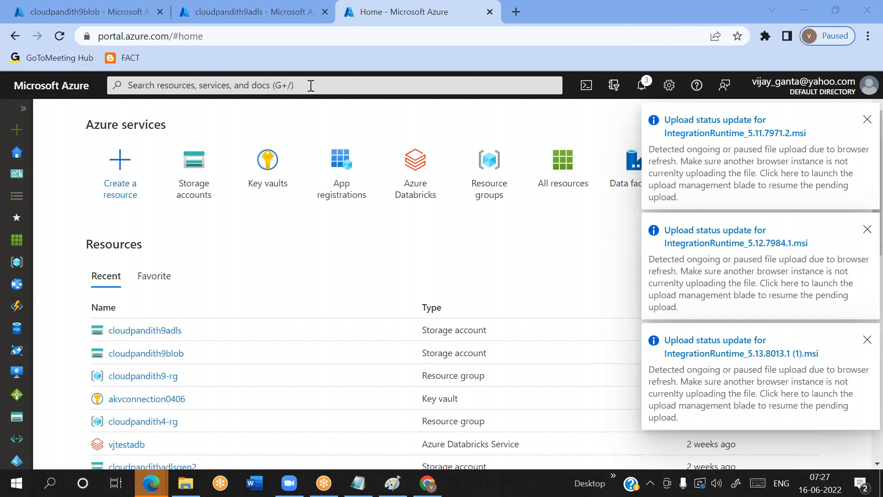
click(633, 165)
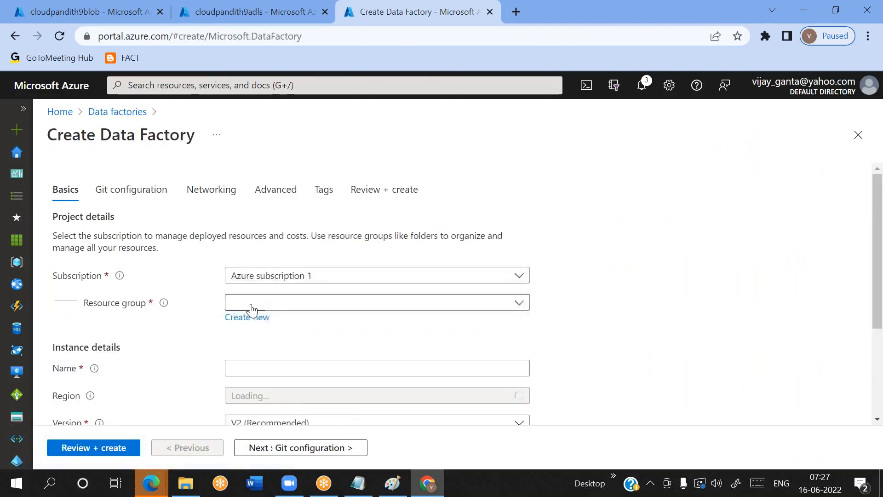
Assign the new data factory to the resource group cloudpandith9-rg
click(252, 305)
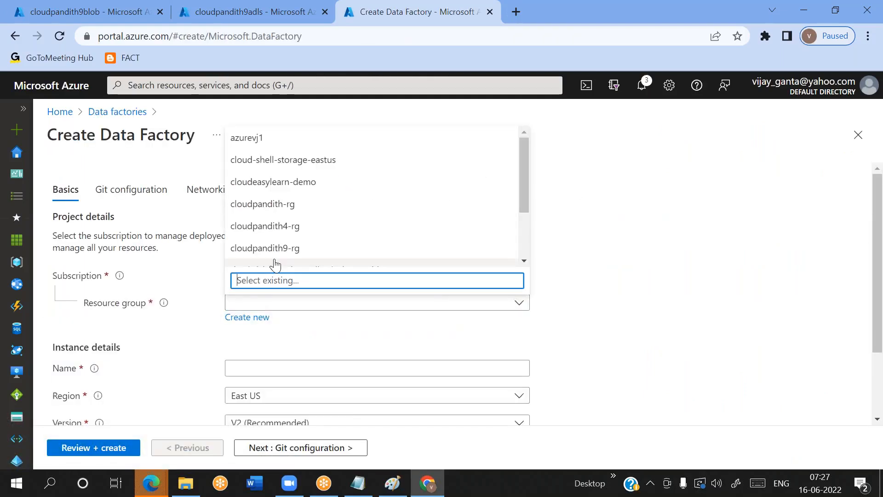
click(275, 265)
scroll(276, 232, down, 2)
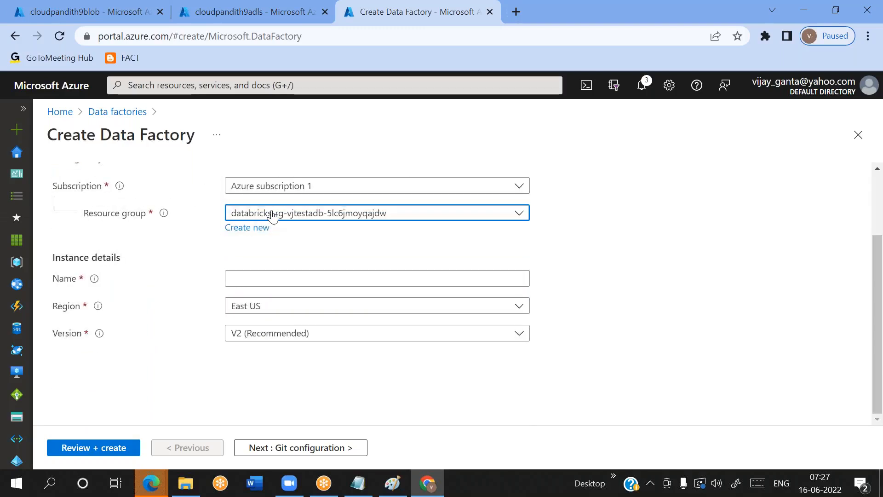
click(273, 215)
click(266, 370)
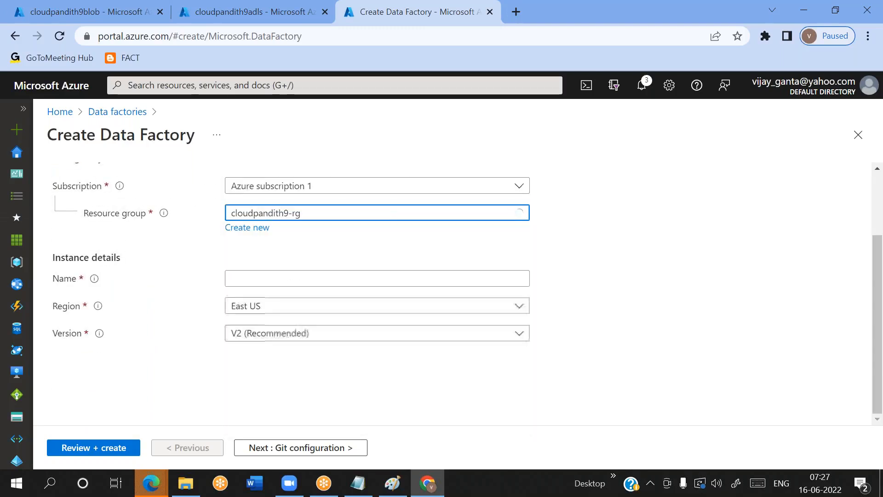
Name the data factory cloudpandith9adf
click(258, 274)
text(cloudpandith9adf)
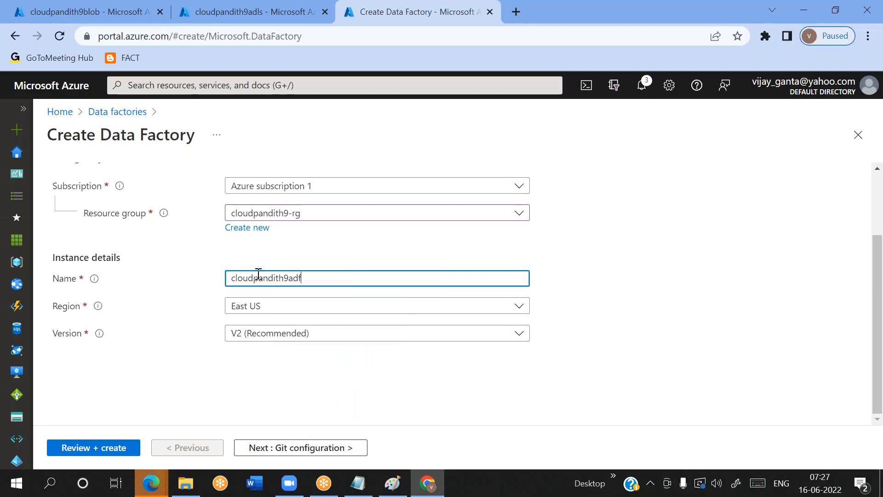
Proceed through the Git configuration page to the review, and create the data factory
click(244, 445)
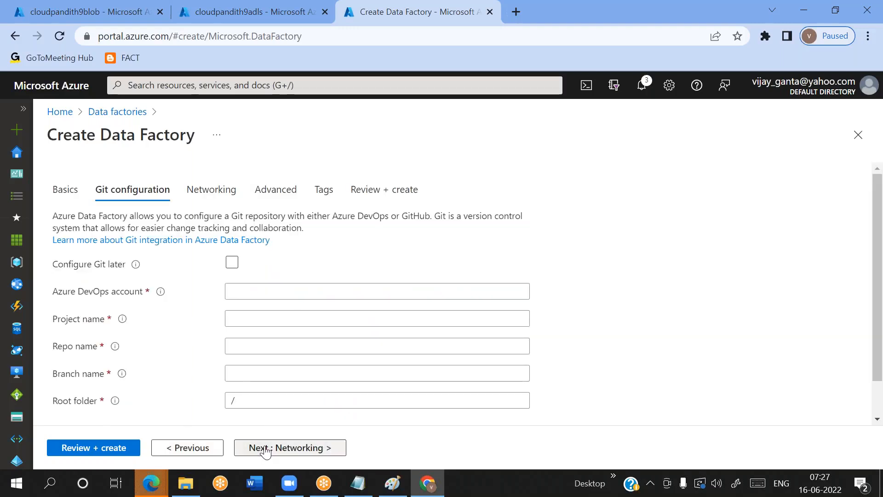
click(103, 449)
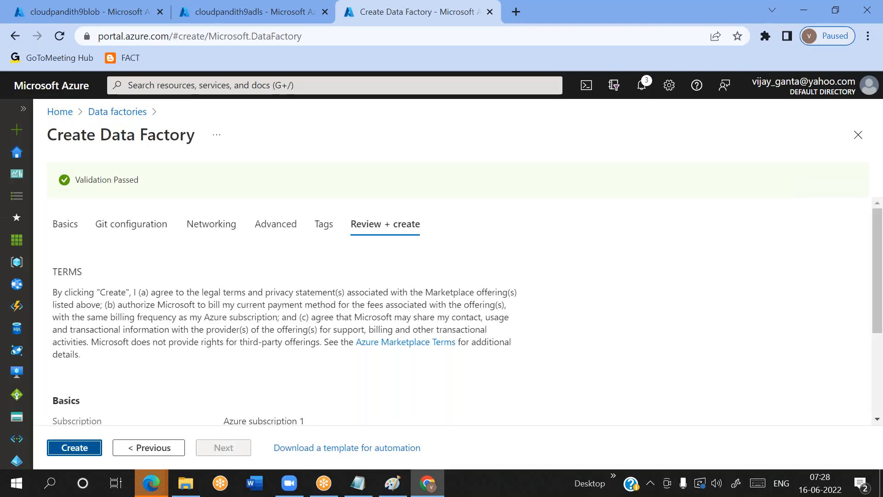
click(74, 448)
Look over the blob and ADLS storage account tabs, and refresh the data factory's deployment status
click(97, 7)
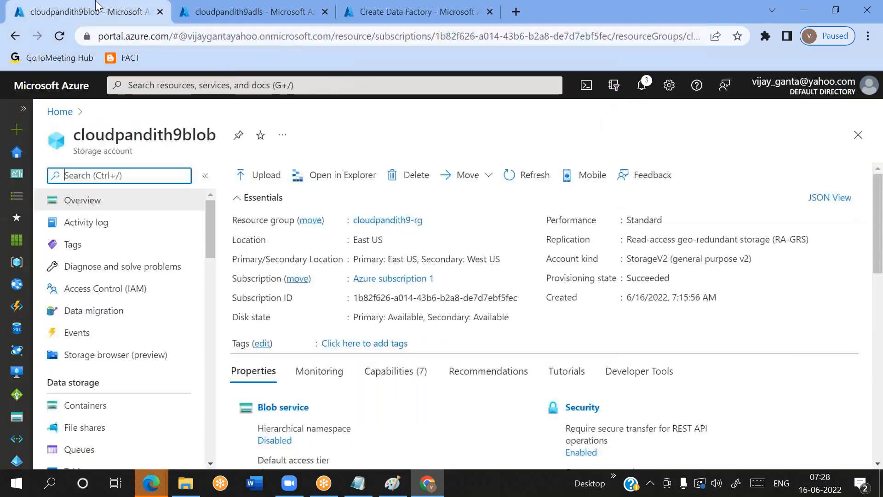
click(215, 6)
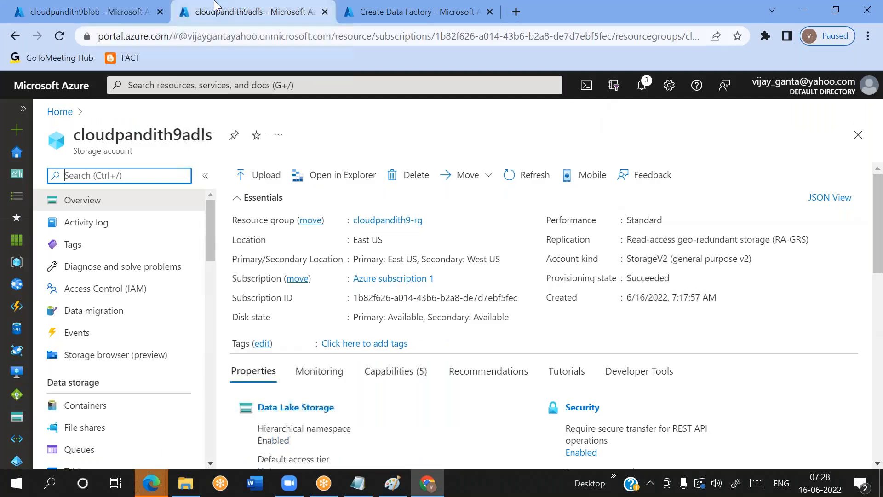
click(363, 19)
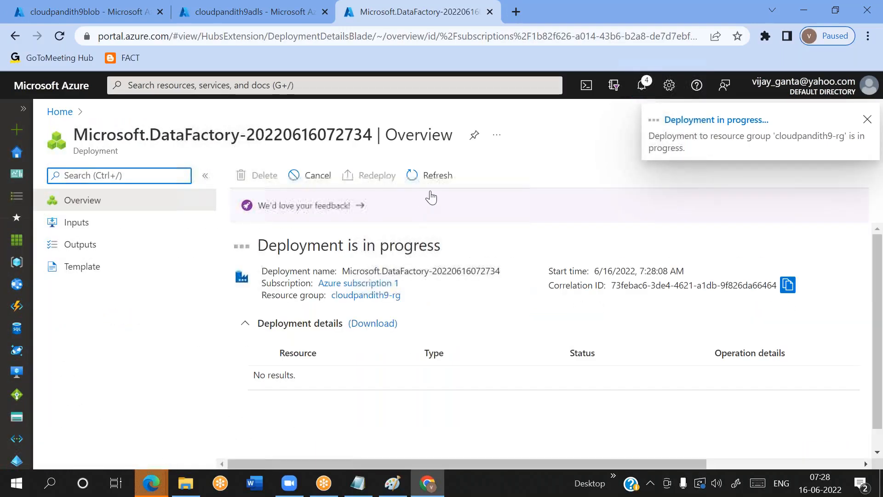
click(437, 182)
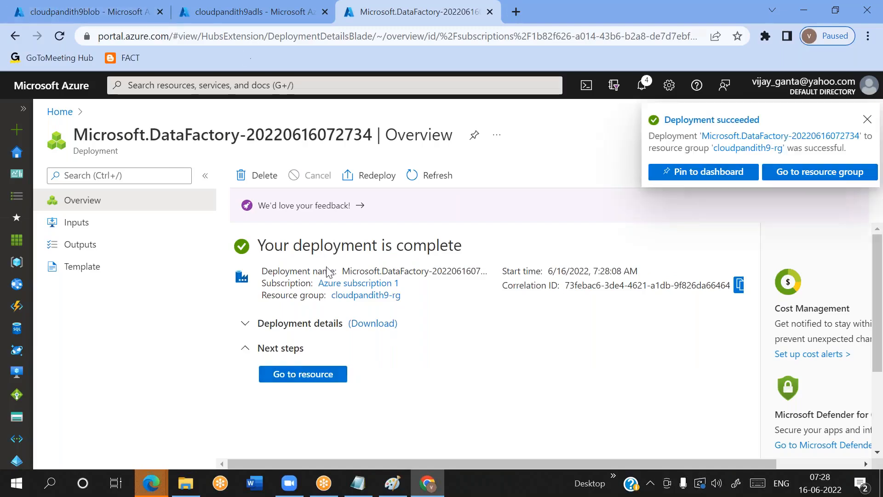
Open the deployed data factory resource and launch Azure Data Factory Studio from its overview
click(286, 378)
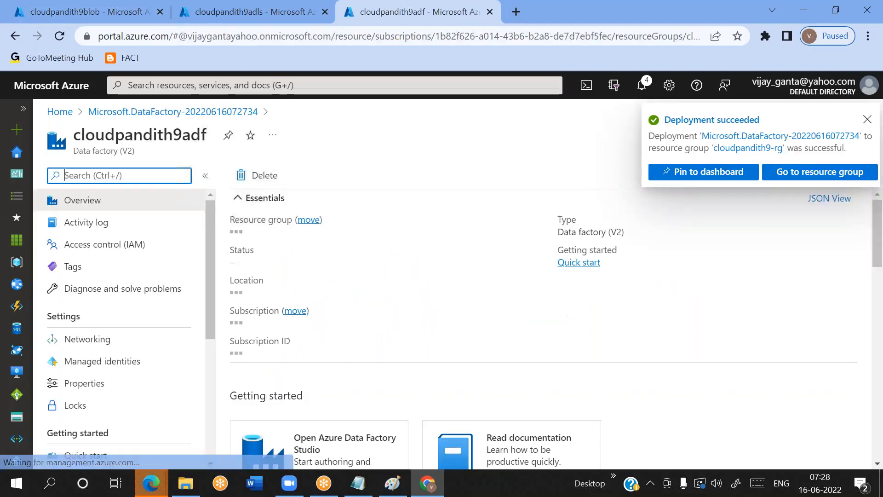
scroll(415, 348, down, 3)
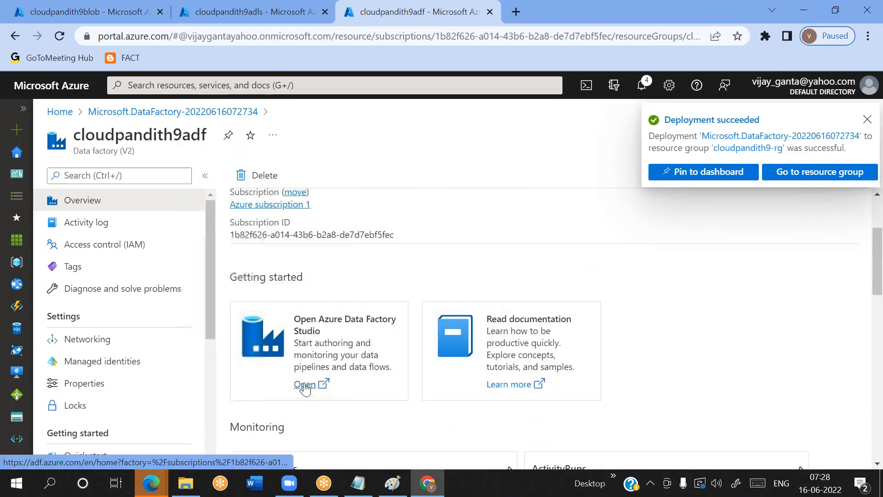
click(305, 385)
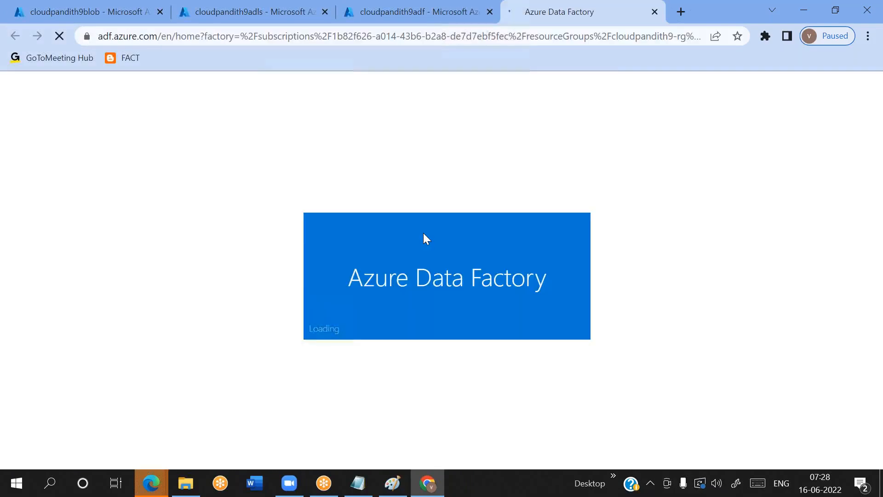
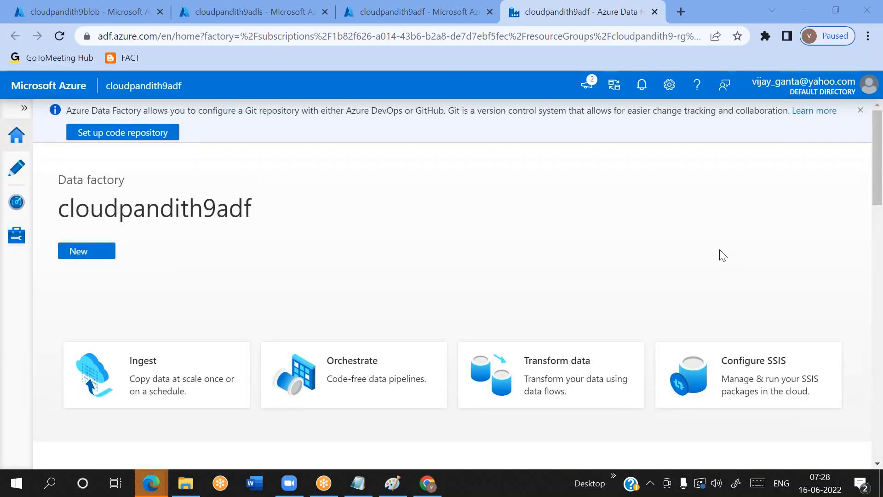
Start a new Azure Blob Storage linked service in the data factory's management area and name it LS_Blob
click(2, 250)
click(222, 191)
click(642, 54)
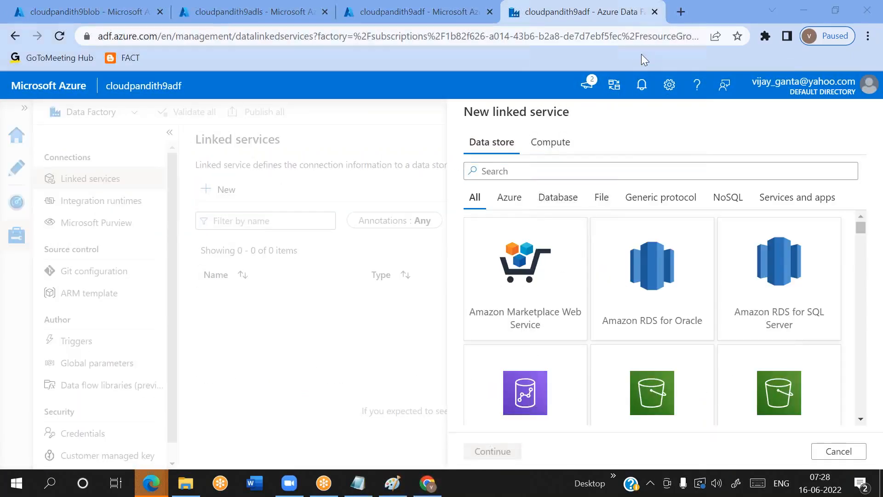
click(641, 54)
text(blob)
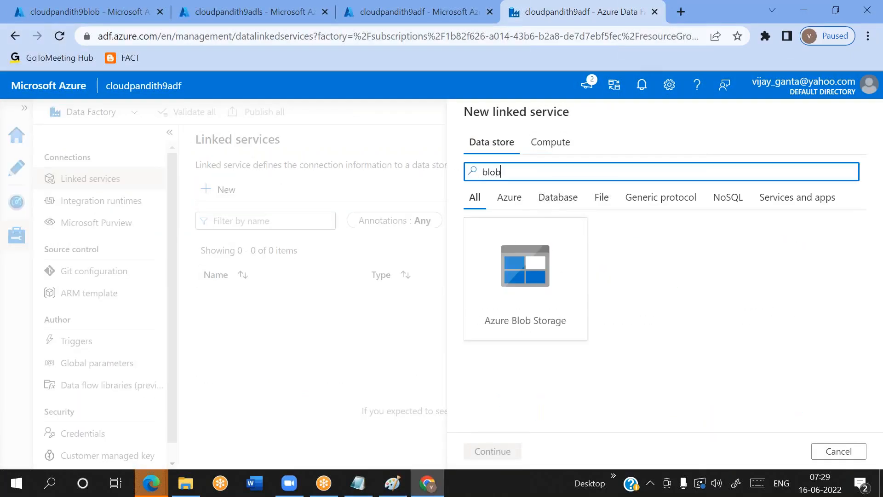
double_click(518, 299)
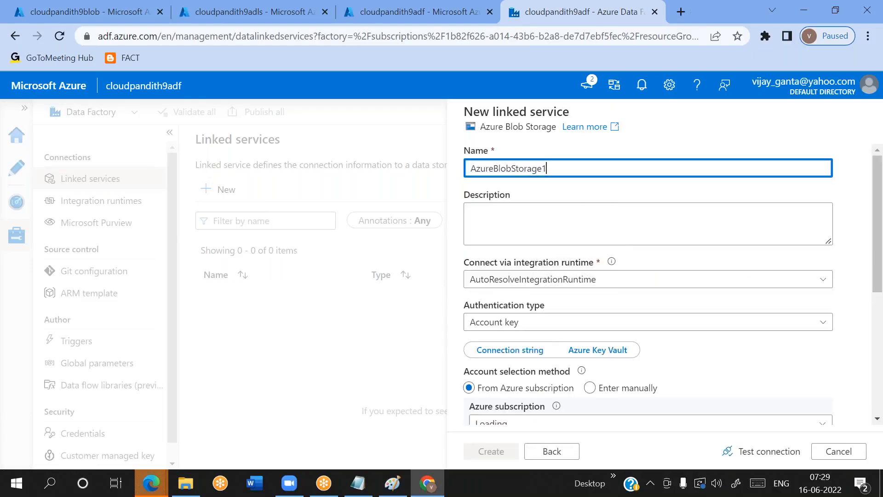
key(ctrl+a)
key(BackSpace)
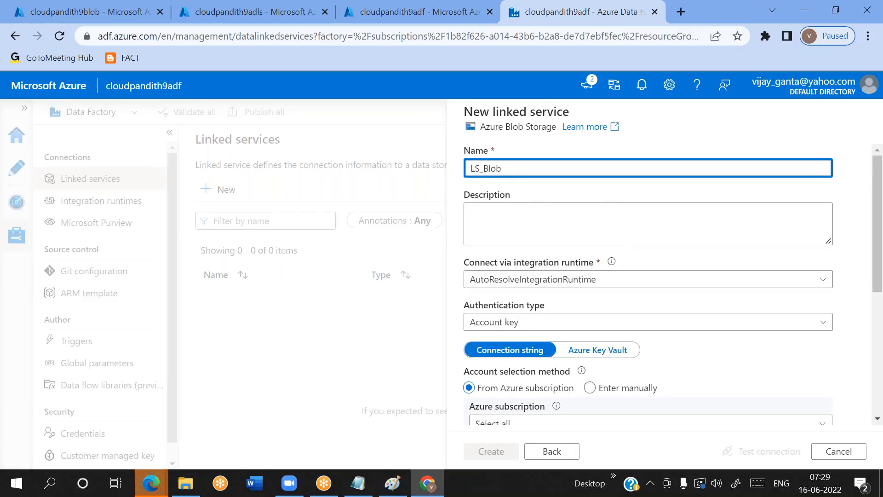
Select Azure subscription 1 and the storage account cloudpandith9blob for the LS_Blob linked service
scroll(566, 309, down, 3)
click(532, 315)
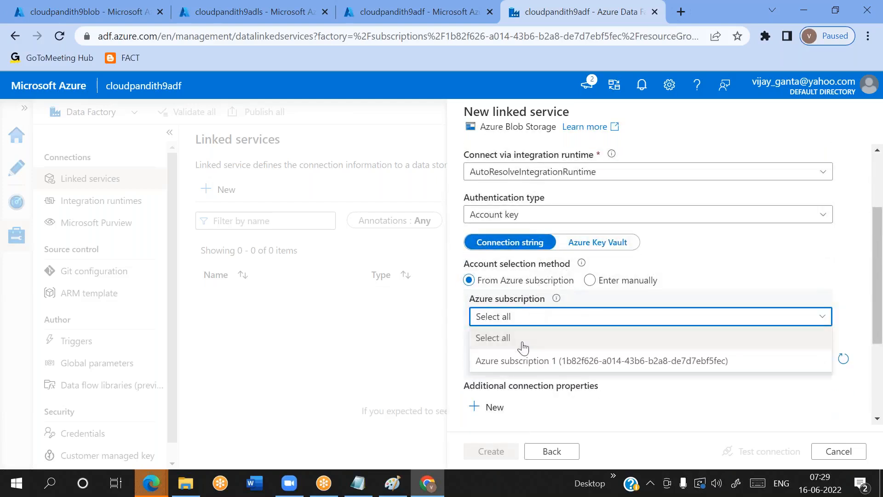
click(518, 362)
scroll(514, 322, down, 2)
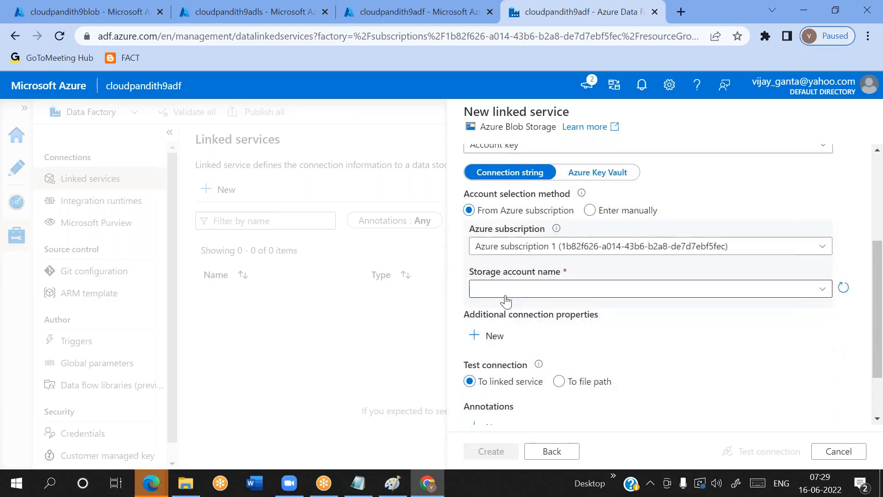
click(506, 300)
text(cloud)
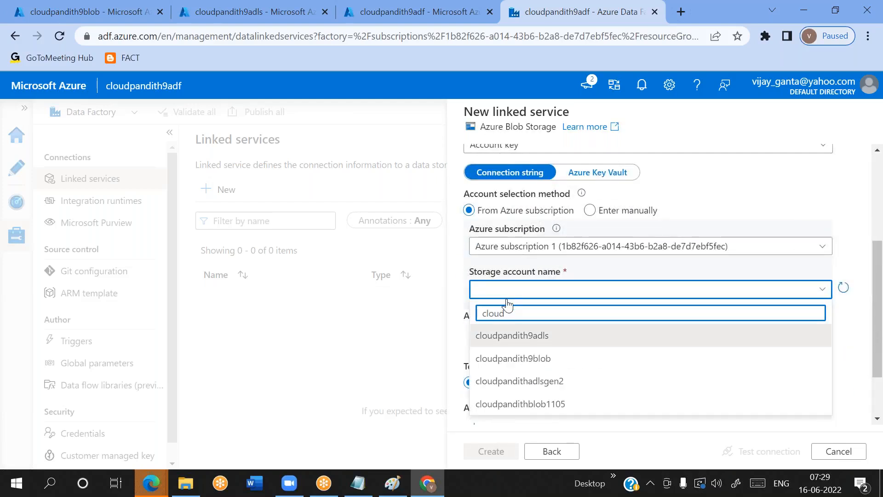
click(517, 359)
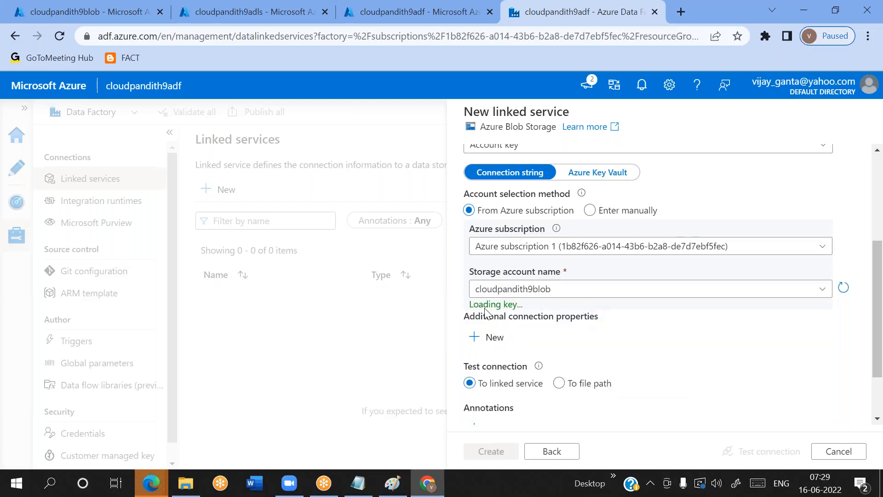
Review the authentication types offered for the Azure Blob Storage linked service
scroll(650, 312, up, 2)
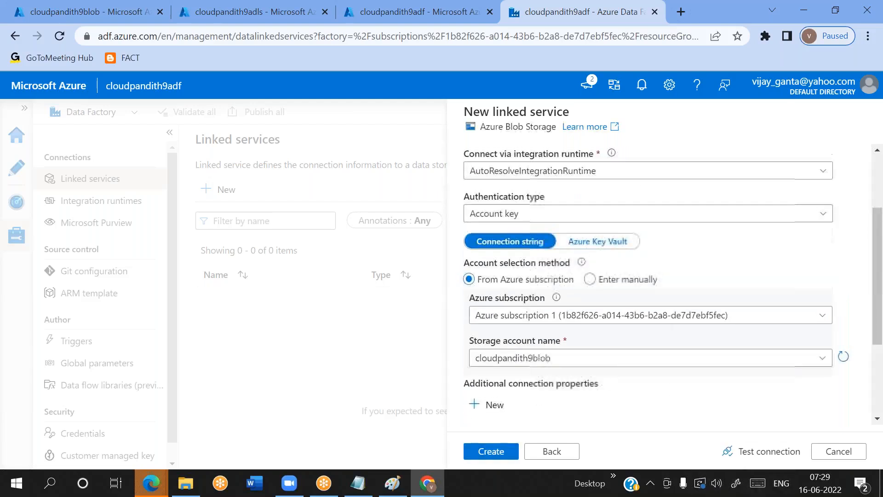
click(549, 214)
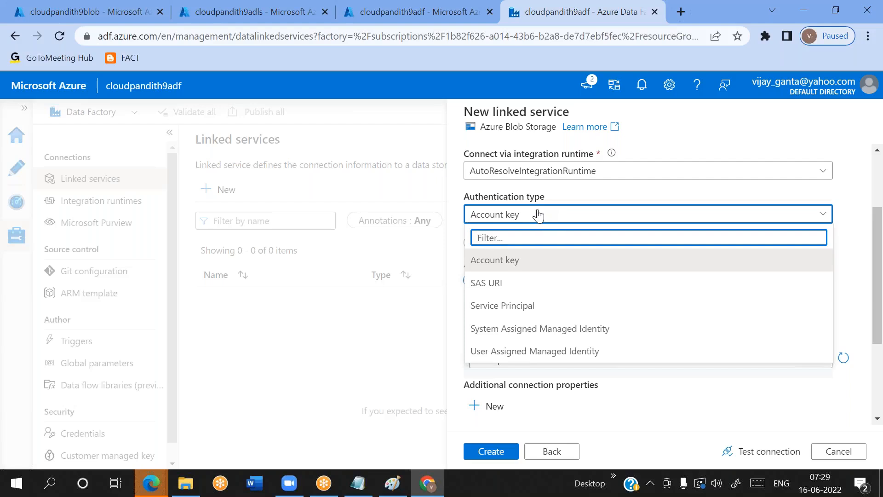
scroll(541, 214, up, 2)
click(649, 286)
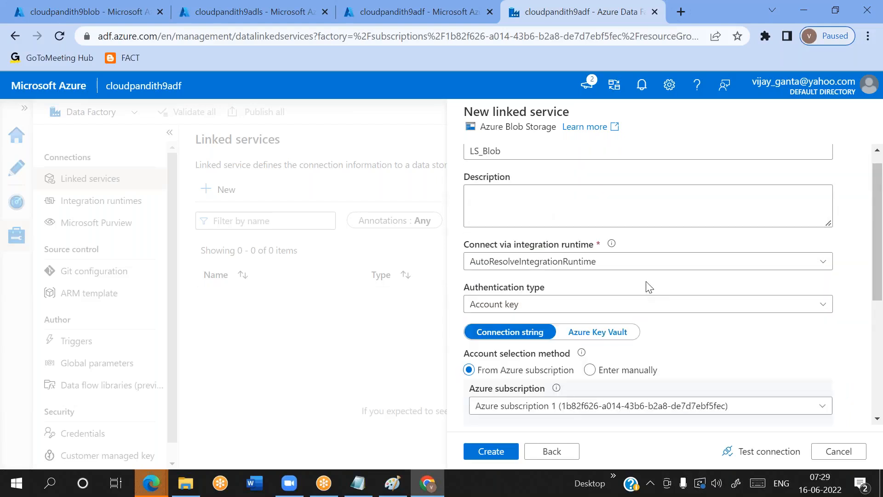
scroll(641, 285, down, 2)
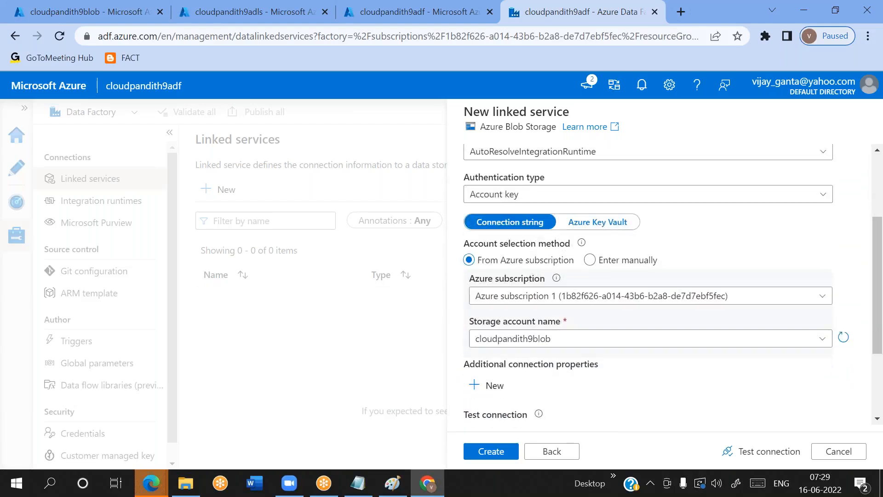
click(527, 196)
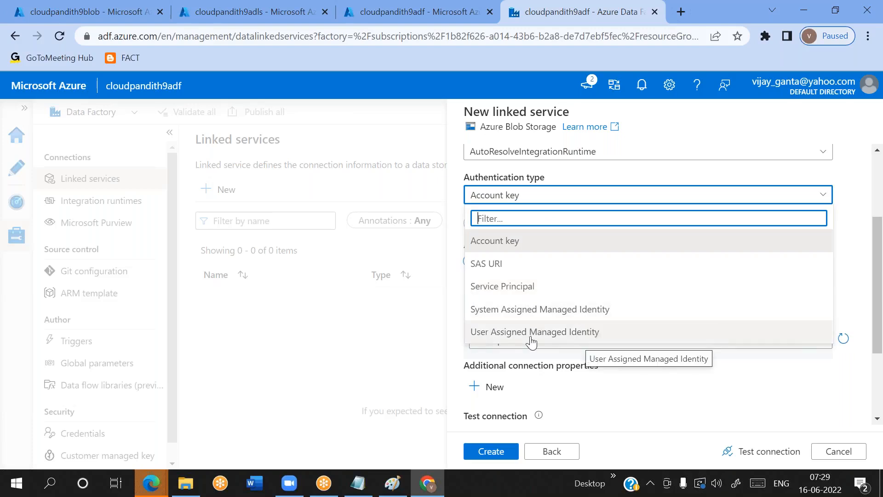
click(663, 395)
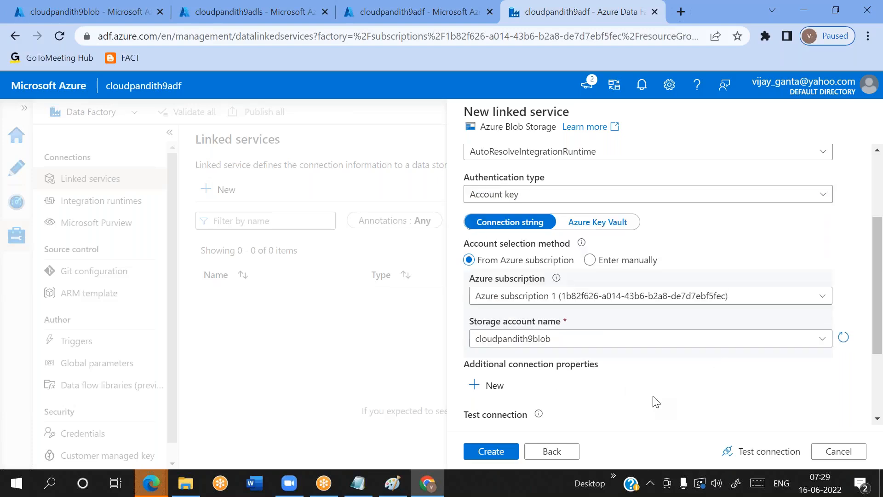
Test the connection of the LS_Blob linked service and create it
click(776, 452)
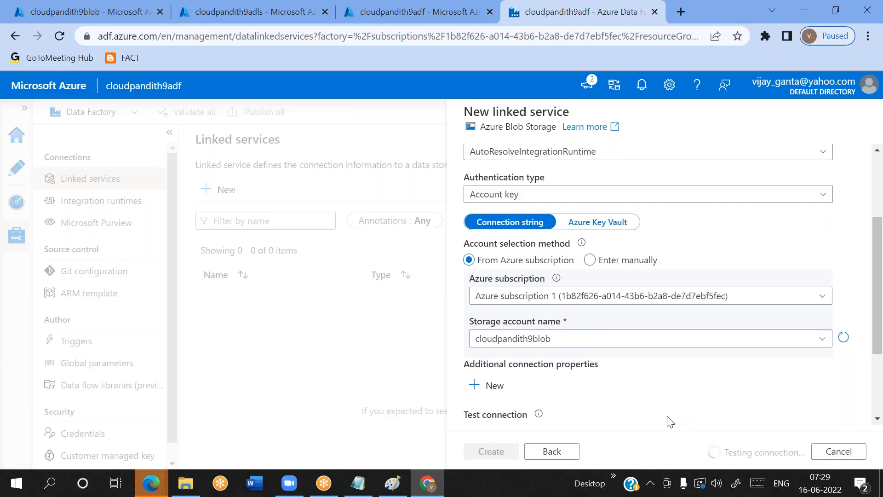
scroll(671, 422, up, 3)
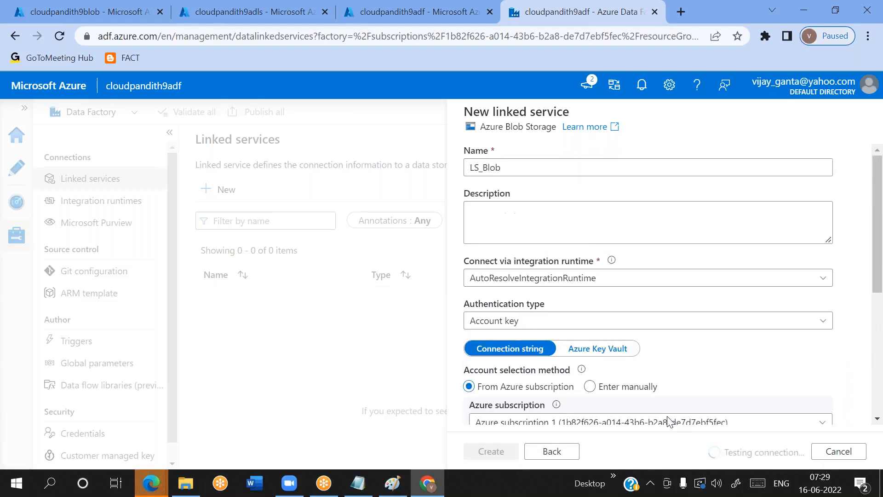
scroll(671, 422, down, 4)
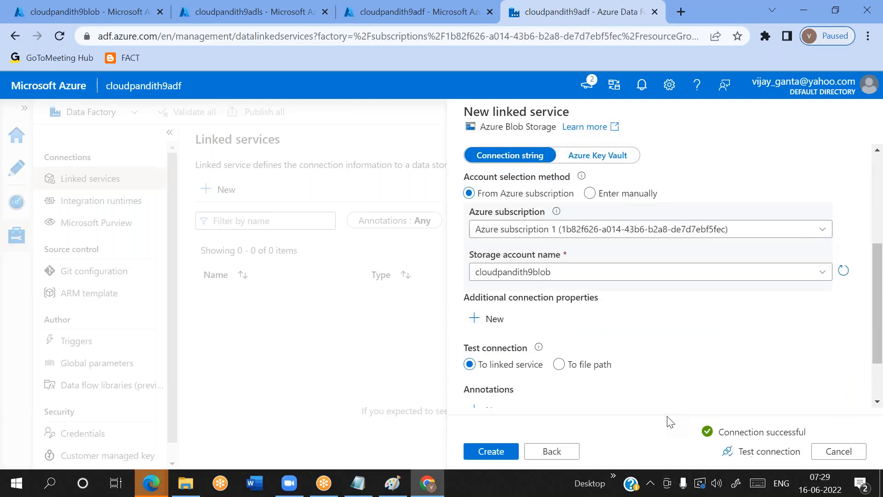
click(497, 451)
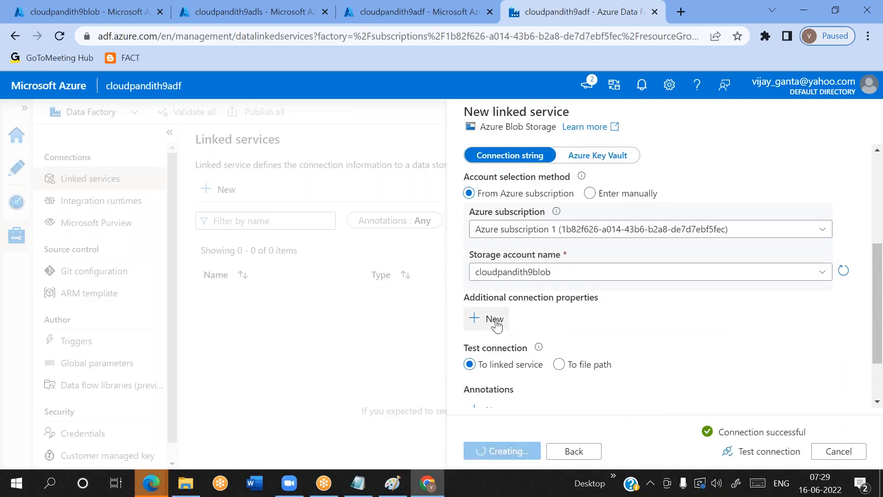
scroll(497, 324, up, 4)
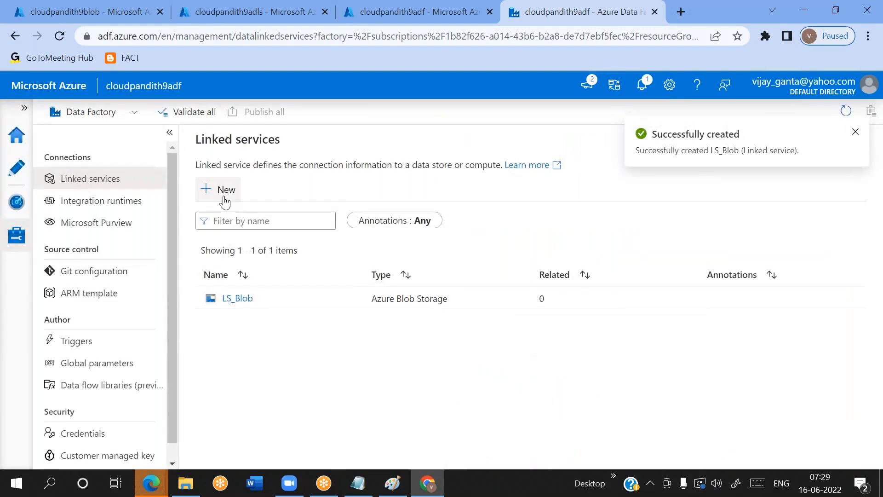
Start a new Azure Data Lake Storage Gen2 linked service named LS_ADLSGen2 and open its authentication type choices
click(225, 201)
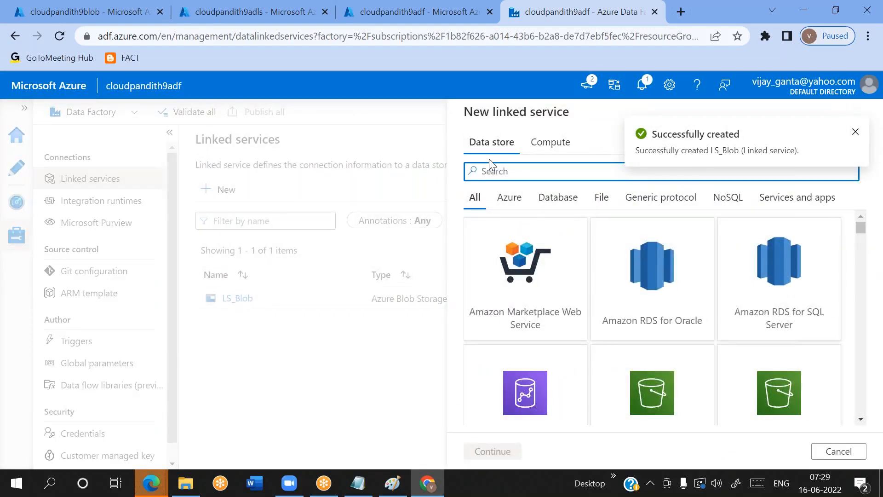
text(2)
click(555, 339)
double_click(555, 339)
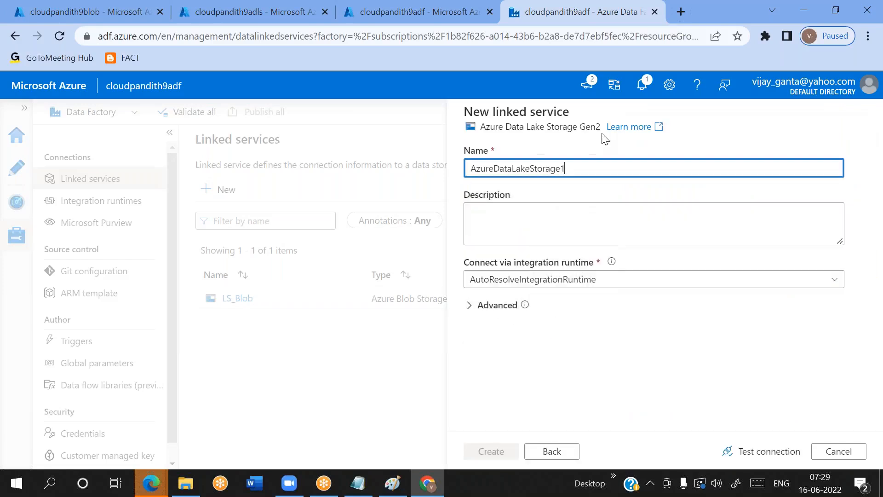
key(ctrl+a)
text(LS_ADLS)
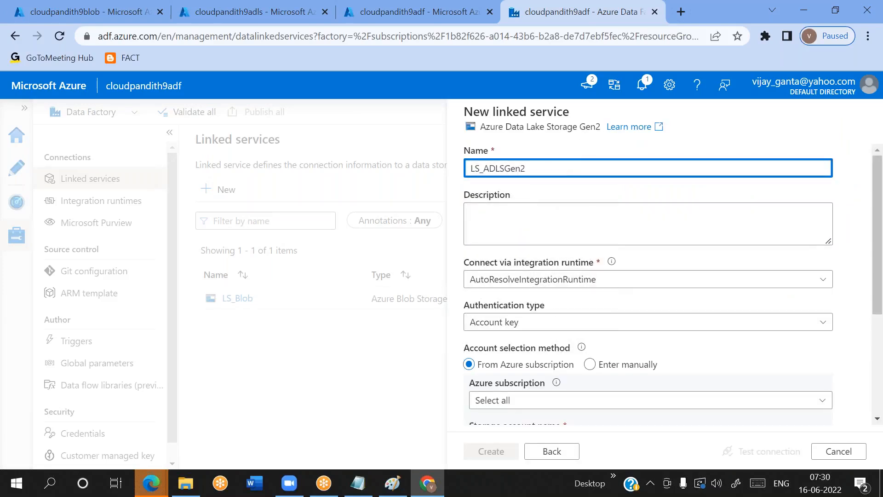
scroll(548, 232, down, 2)
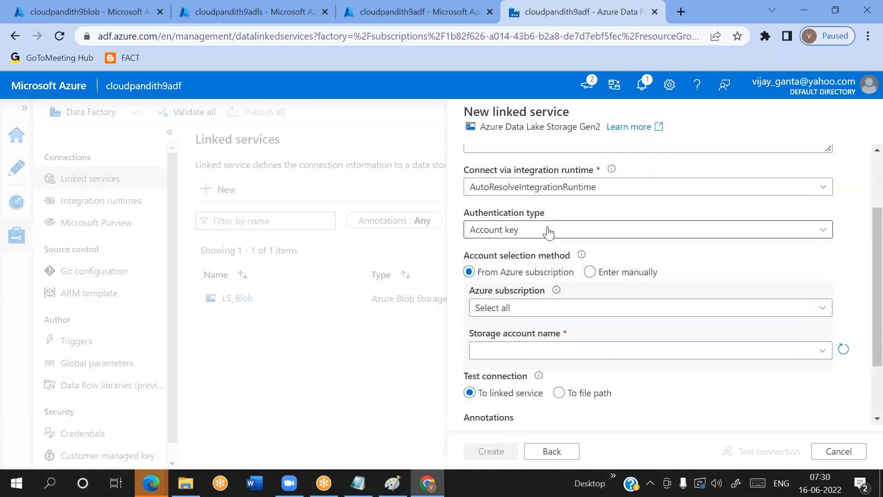
click(548, 232)
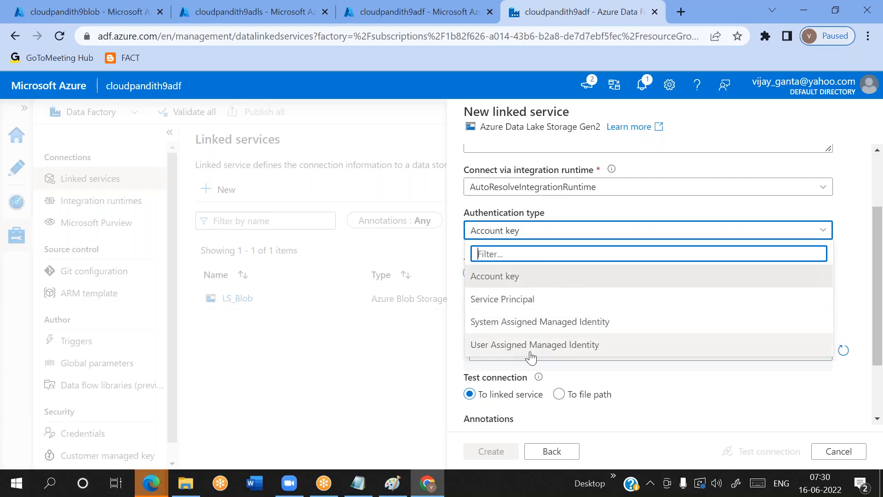
Switch to the Notepad notes and replace "access key" with "SAS" as the blob authentication method
click(358, 484)
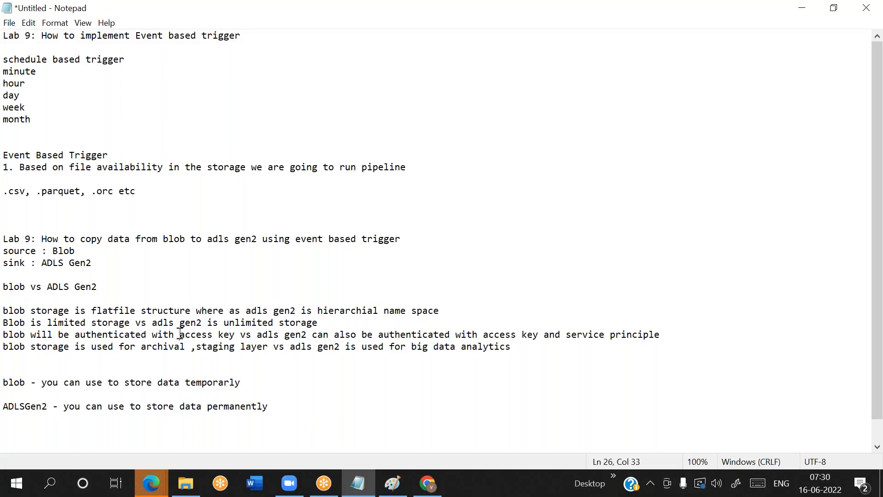
drag(178, 335, 236, 335)
key(BackSpace)
text(SAS)
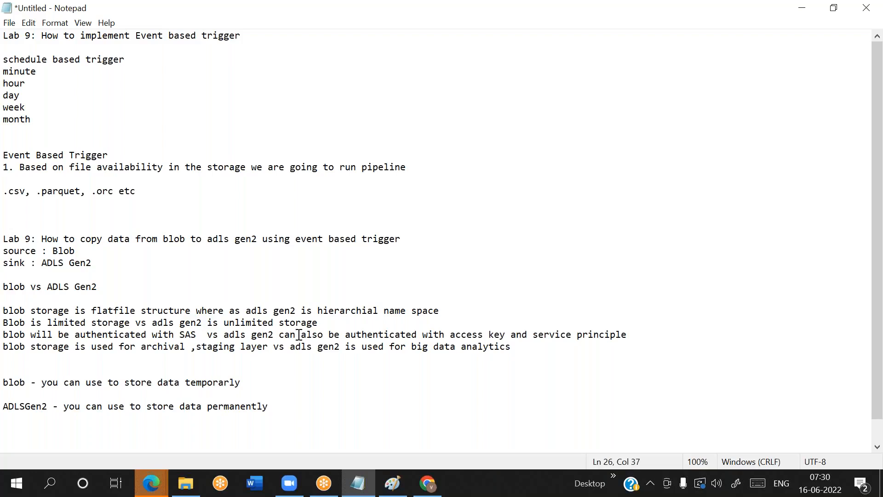
text(  not be)
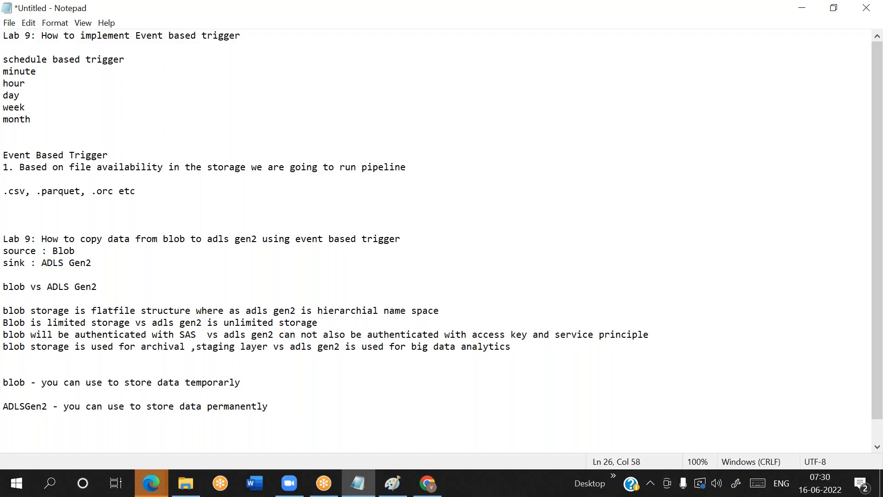
Reword the ADLS Gen2 part of the authentication line to "can not be authenticated with SAS Key"
key(BackSpace)
key(BackSpace)
key(BackSpace)
key(BackSpace)
key(BackSpace)
key(BackSpace)
key(BackSpace)
key(BackSpace)
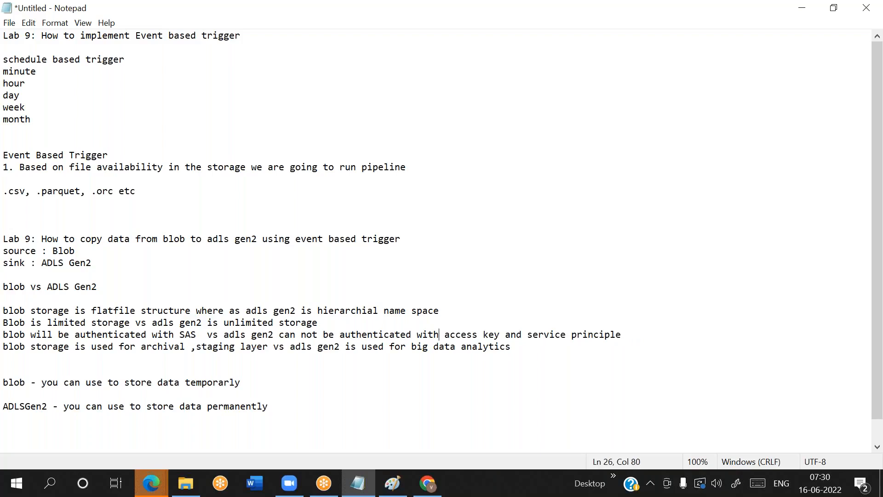
key(shift+End)
key(Delete)
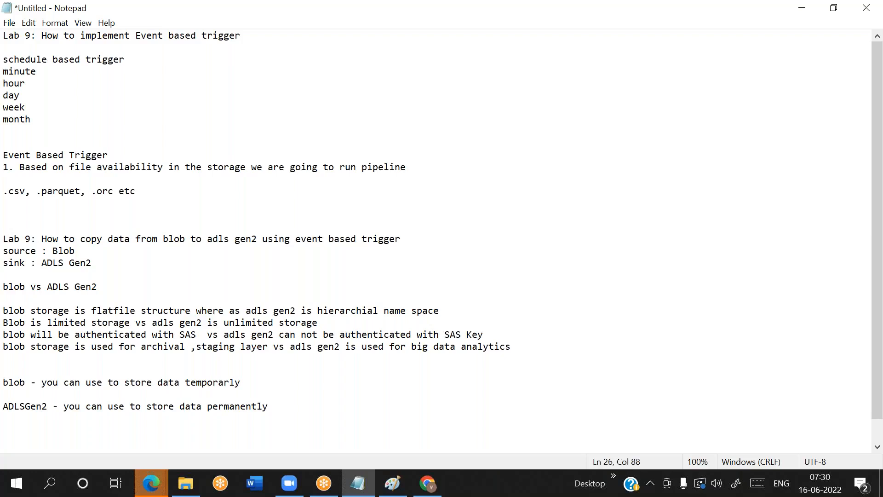
Switch back to Chrome and go over the authentication types for the ADLS Gen2 linked service, choosing Account key
key(alt+Tab)
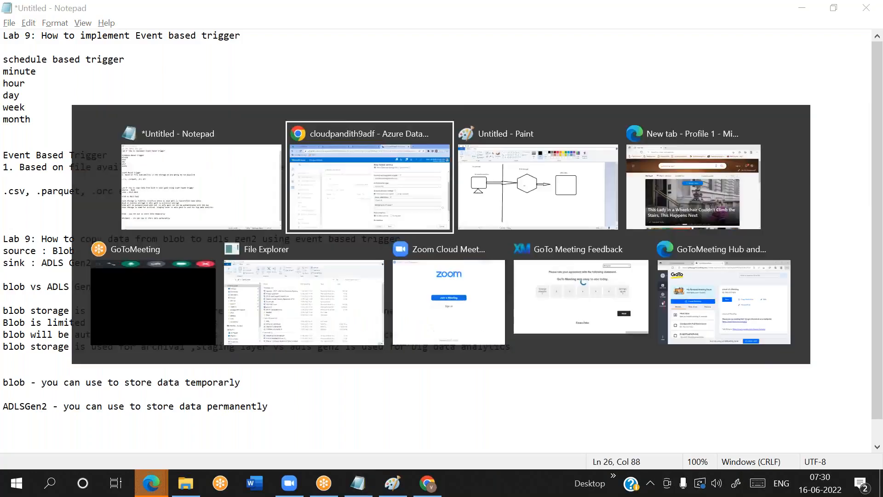
click(508, 230)
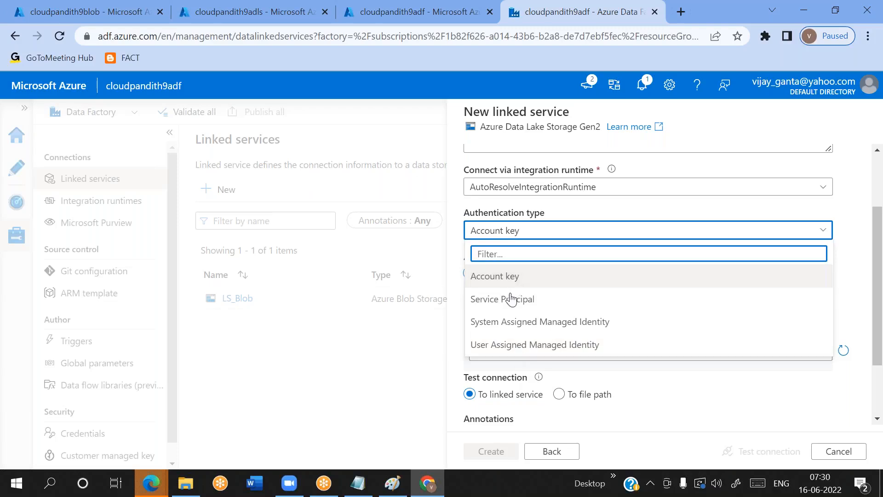
click(494, 278)
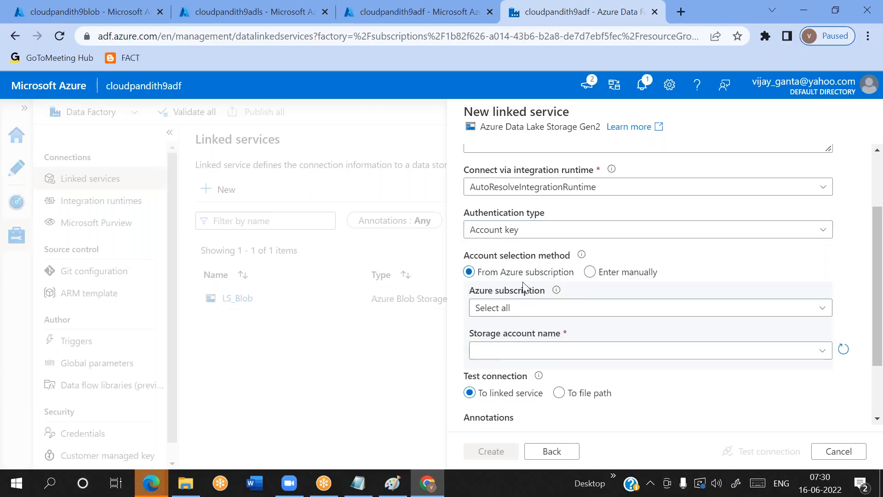
click(519, 230)
click(519, 230)
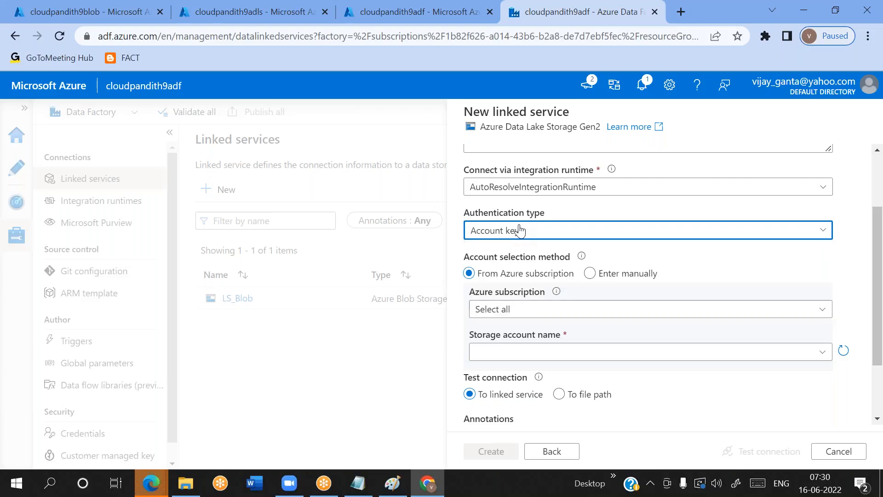
click(520, 230)
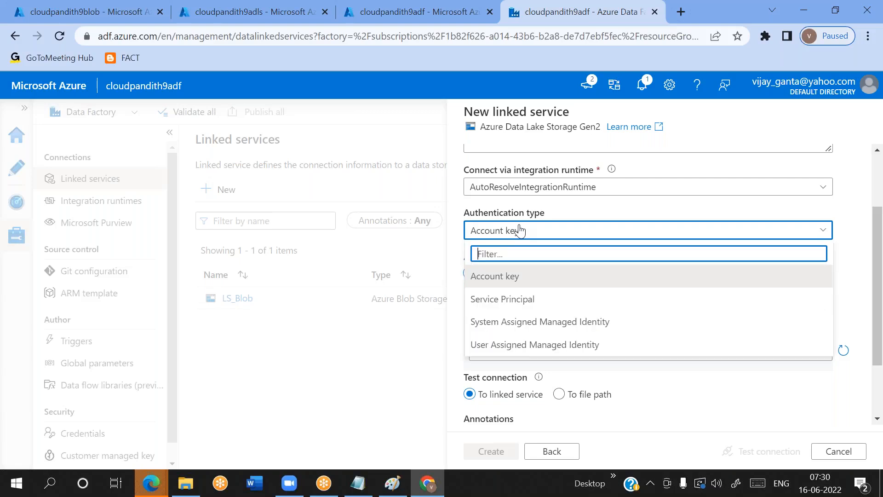
click(582, 216)
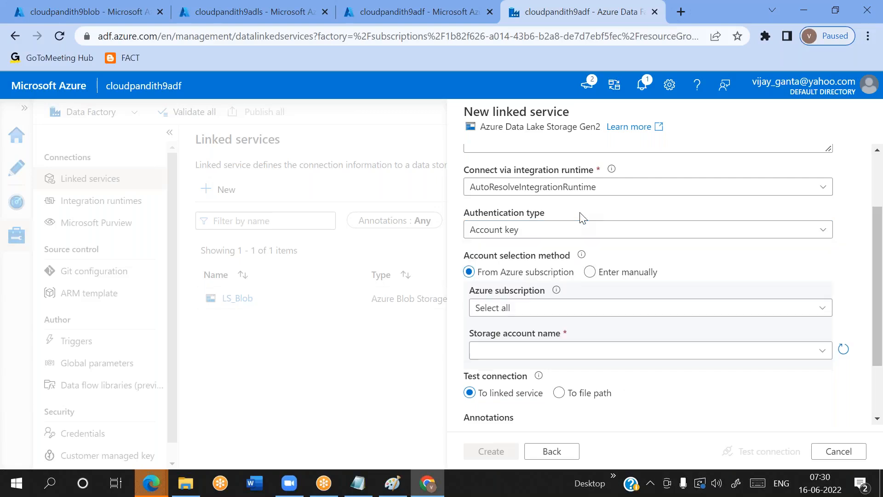
Select Azure subscription 1 and the cloudpandith9adls storage account for the linked service, keeping Account key authentication
click(501, 308)
click(502, 353)
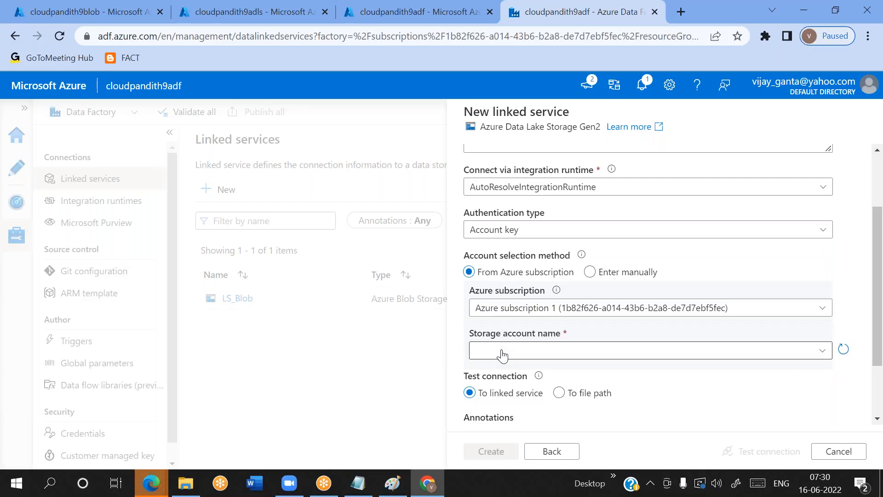
scroll(506, 322, down, 1)
click(526, 298)
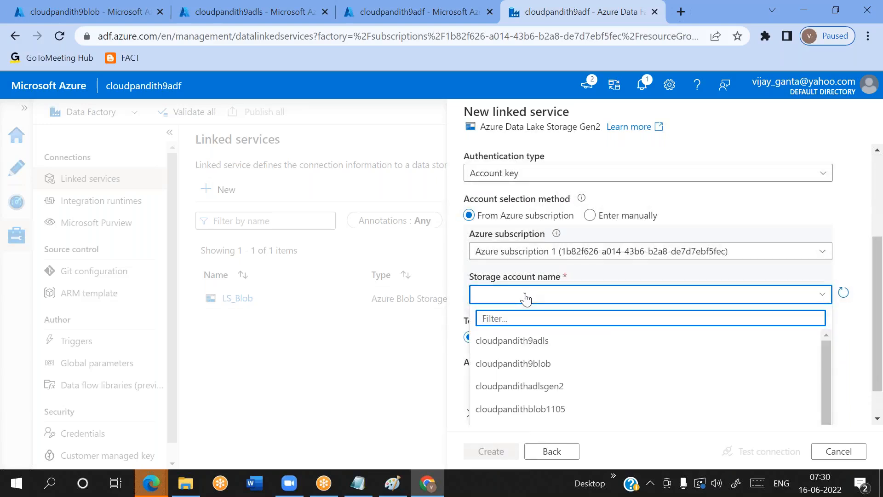
click(519, 349)
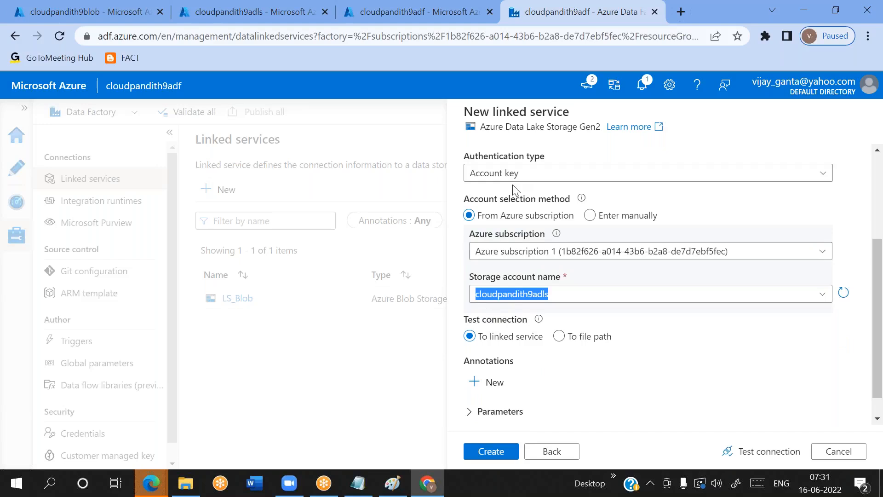
click(527, 174)
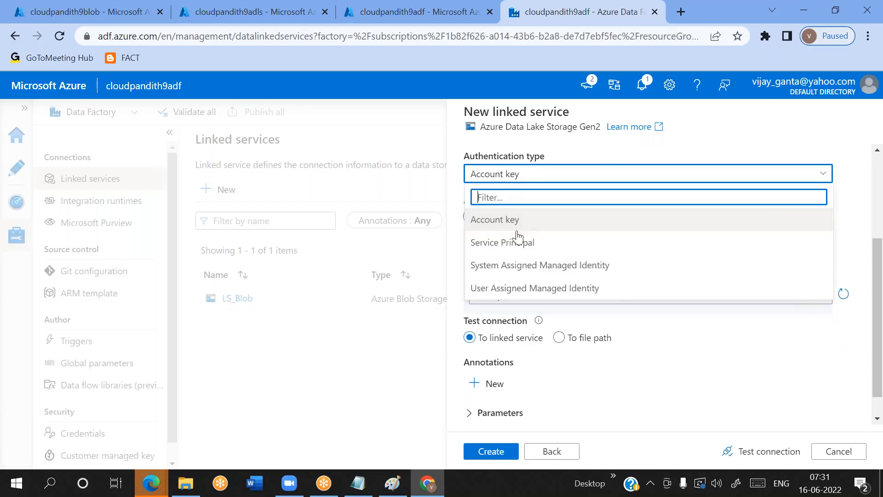
click(664, 180)
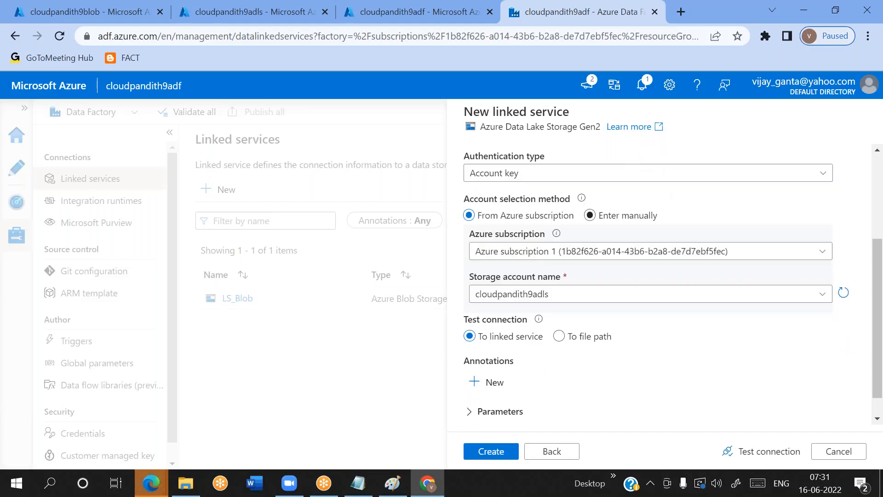
Test the connection of the ADLS Gen2 linked service and create it
click(750, 452)
scroll(668, 390, down, 2)
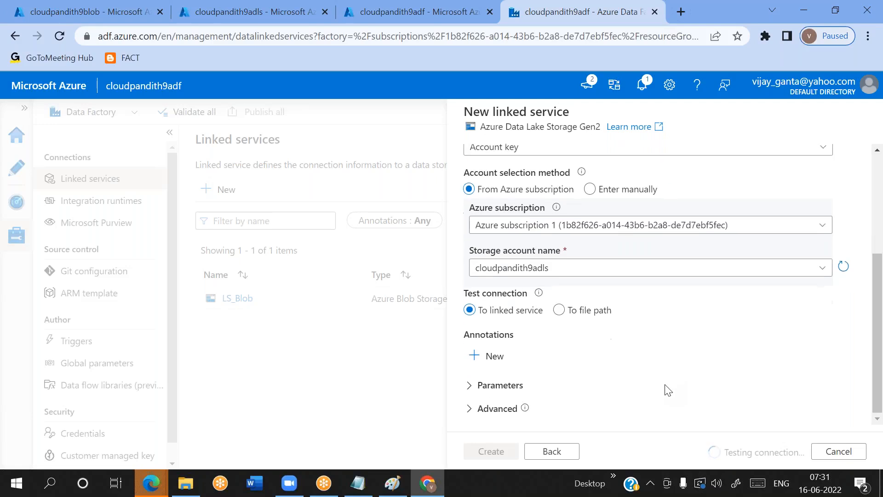
scroll(668, 390, up, 1)
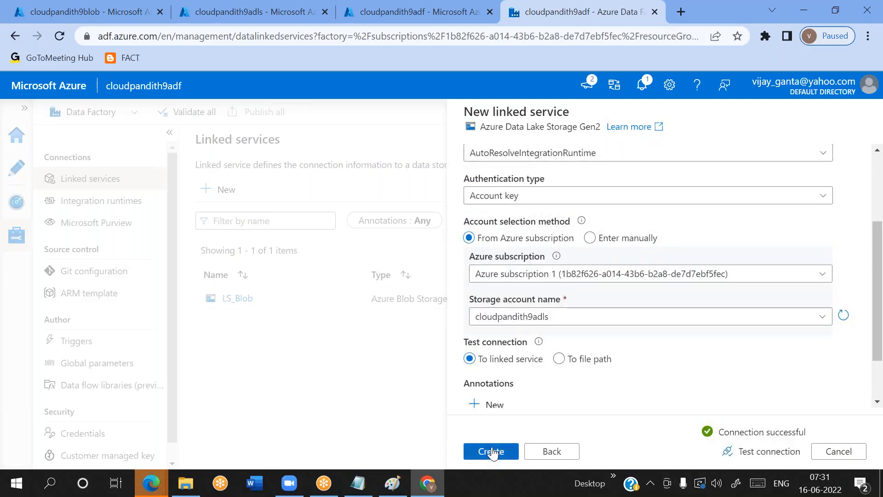
click(492, 452)
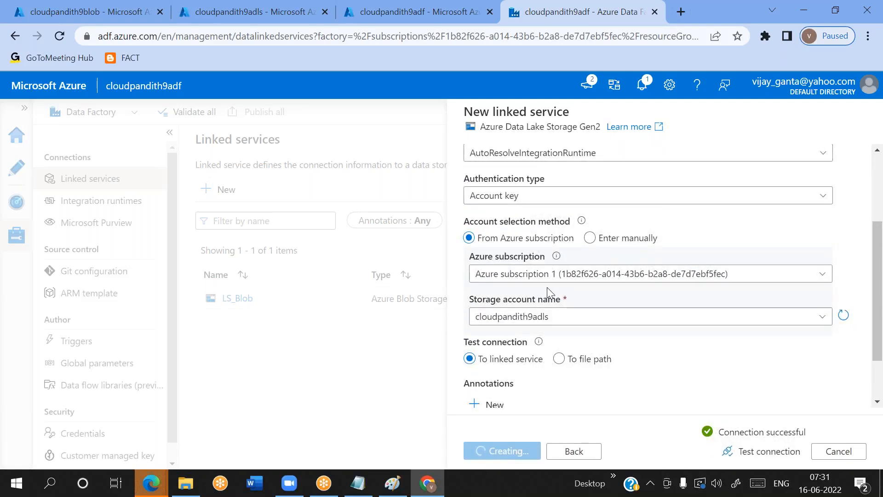
scroll(548, 287, up, 2)
scroll(548, 287, down, 3)
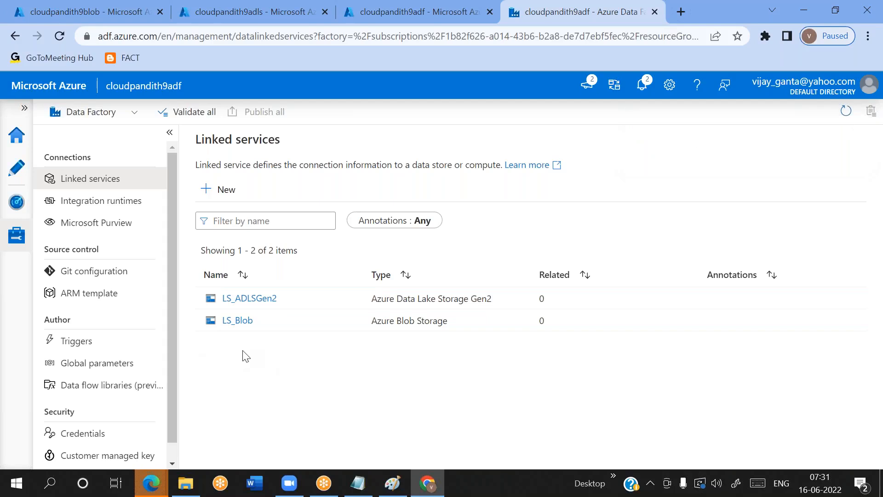
Open the data factory's authoring workspace
click(16, 168)
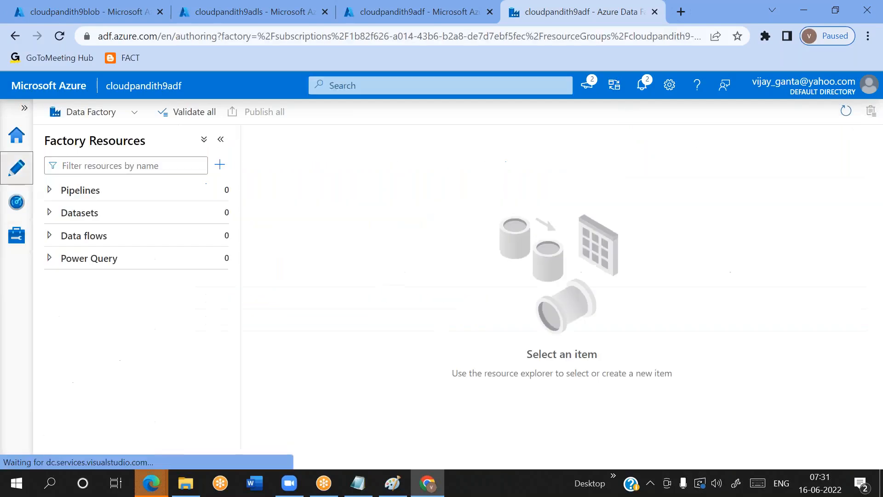
click(218, 214)
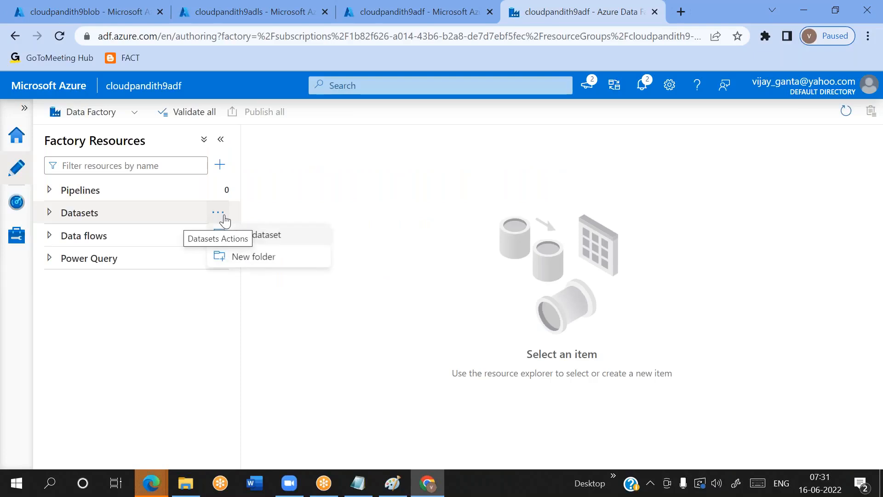
click(266, 241)
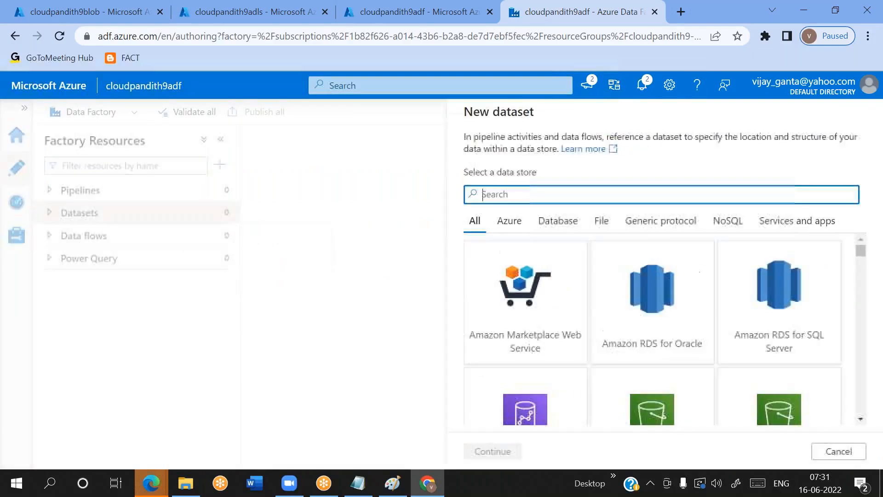
click(835, 450)
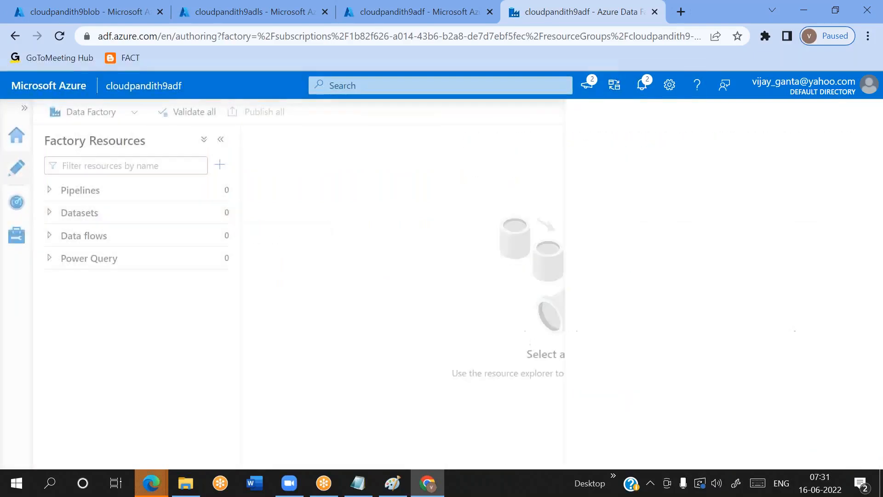
Create a new pipeline, place a Copy data activity on its canvas and hide the pipeline properties
click(219, 189)
click(274, 216)
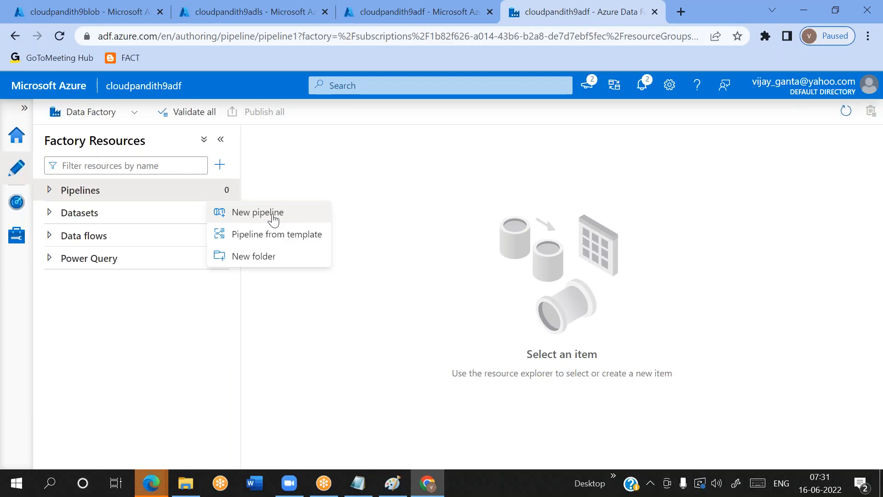
click(308, 208)
drag(302, 233, 534, 240)
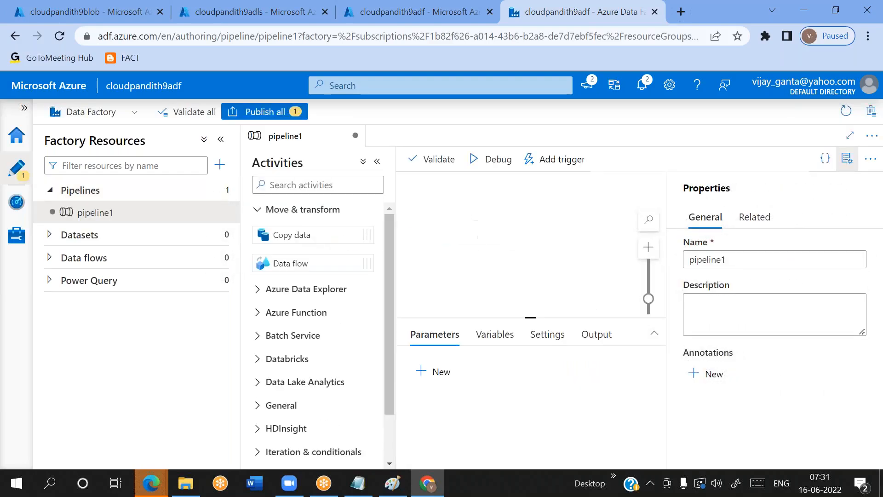
click(846, 159)
drag(542, 245, 584, 261)
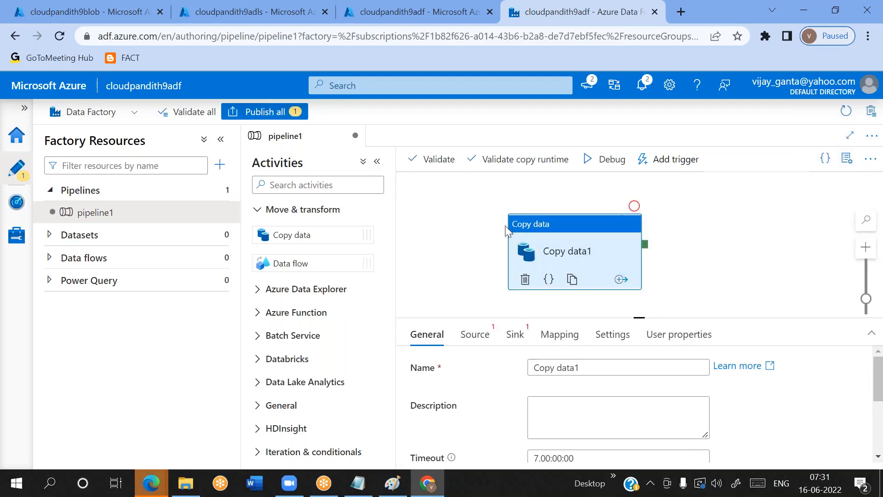
Check the contents of the input container in the cloudpandith9blob storage account and return to the pipeline
click(80, 6)
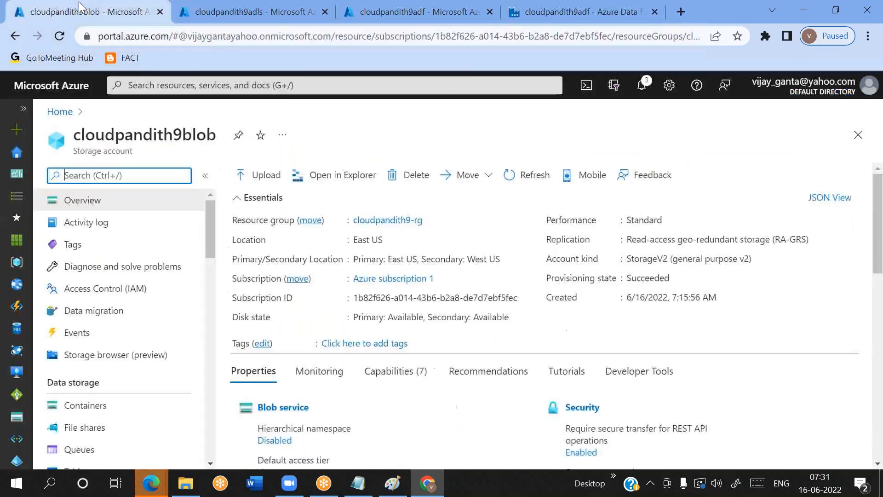
click(96, 407)
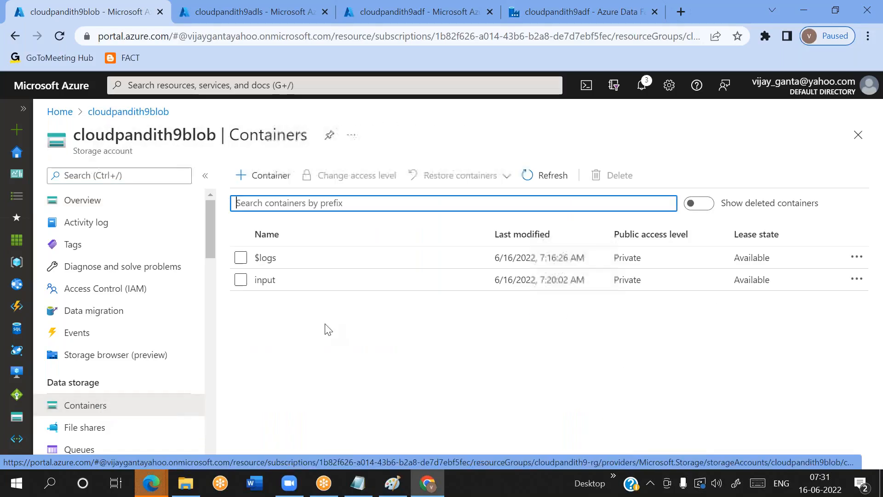
click(265, 280)
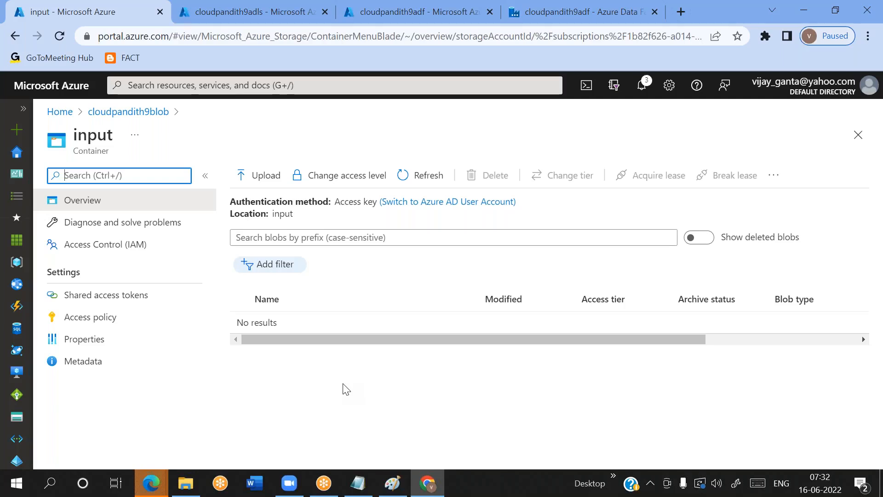
click(517, 21)
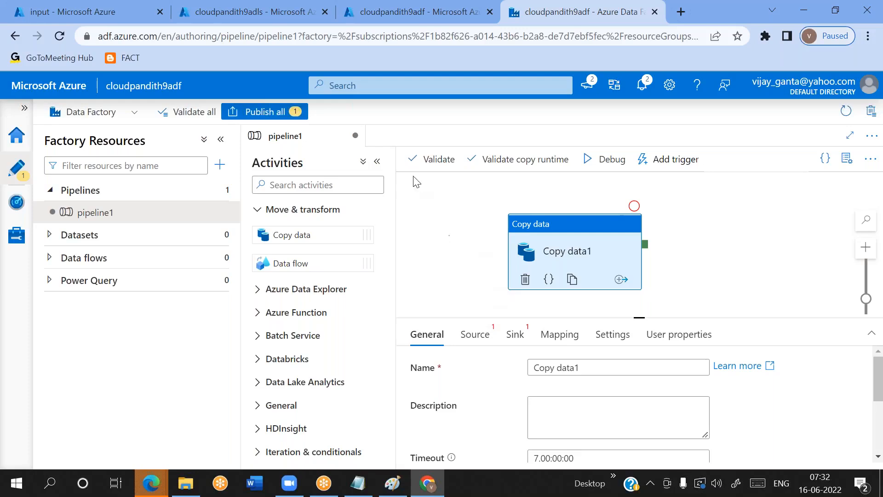
Switch to the Notepad notes and add "1. Whenever new file arrived into blob storage, out ADF pipeline should run" at the end
click(358, 482)
click(288, 405)
key(Return)
key(Return)
key(Return)
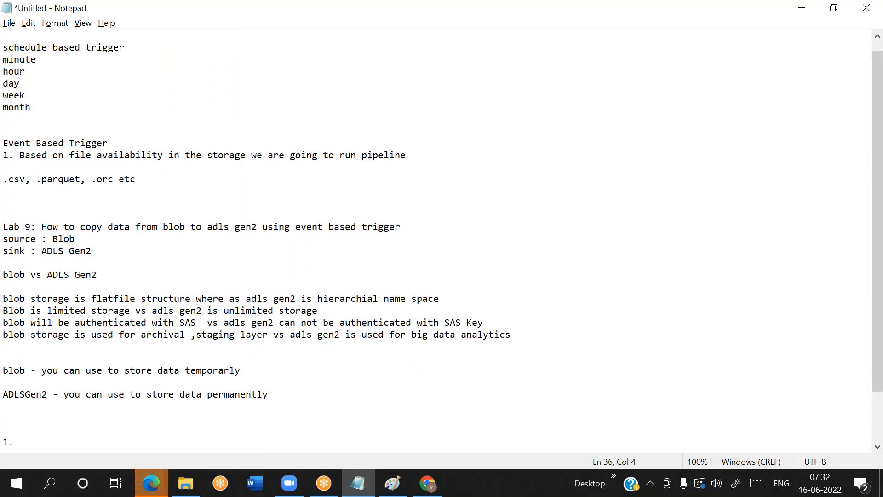
text(1. Wehe)
key(BackSpace)
key(BackSpace)
key(BackSpace)
text(henever new file arrived into blob storage, out)
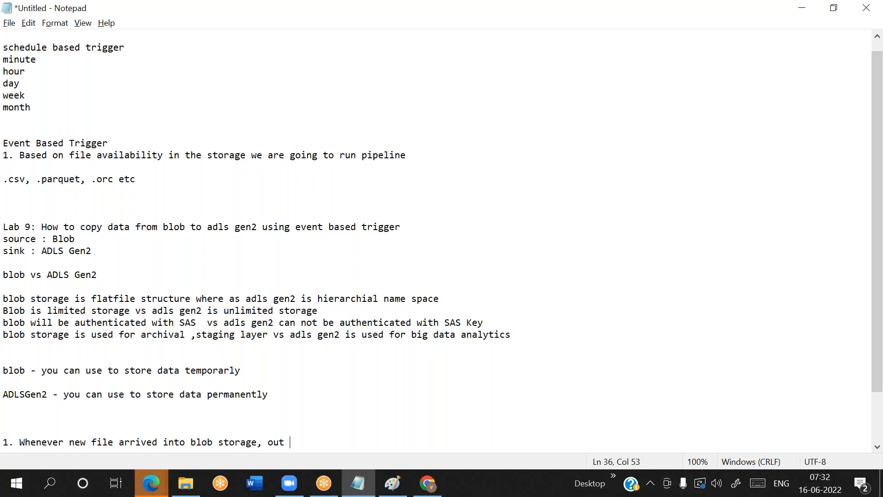
text( ADF pipeline shoul)
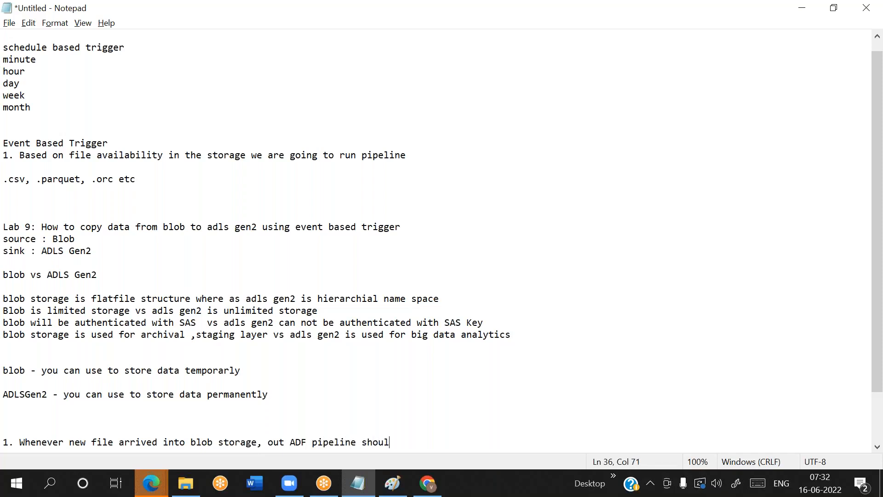
text(d run)
Add two ">" bullet lines below the new note and write "Eventgrid on subscription" on the first
key(Return)
text(>)
key(Return)
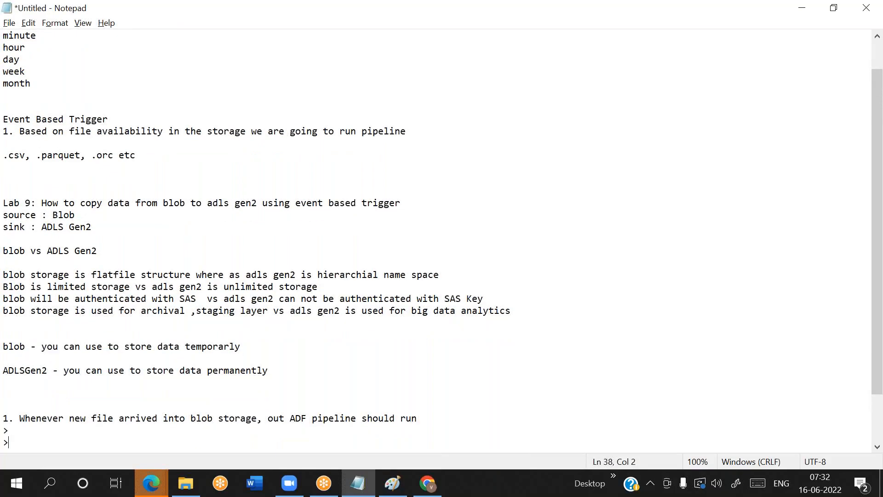
text(Eventgrid on subscription)
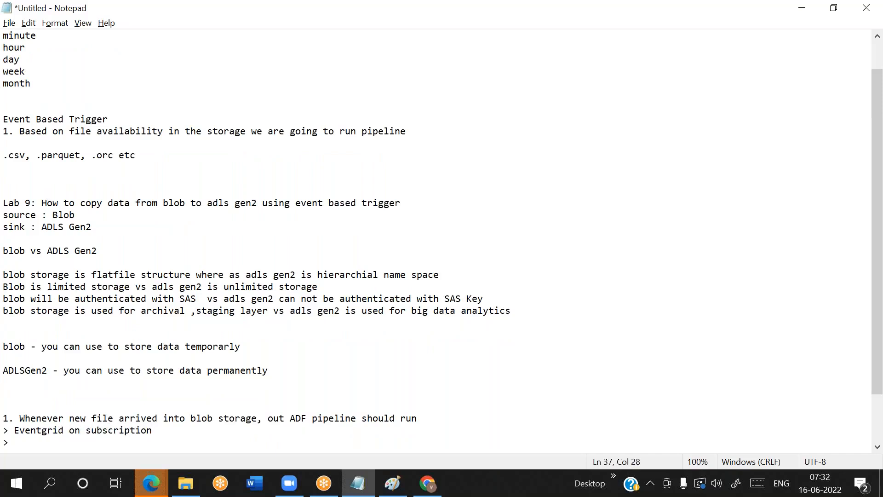
Go over the Eventgrid note and the blob storage wording in the line above it
double_click(39, 430)
click(58, 441)
drag(14, 430, 61, 430)
double_click(39, 430)
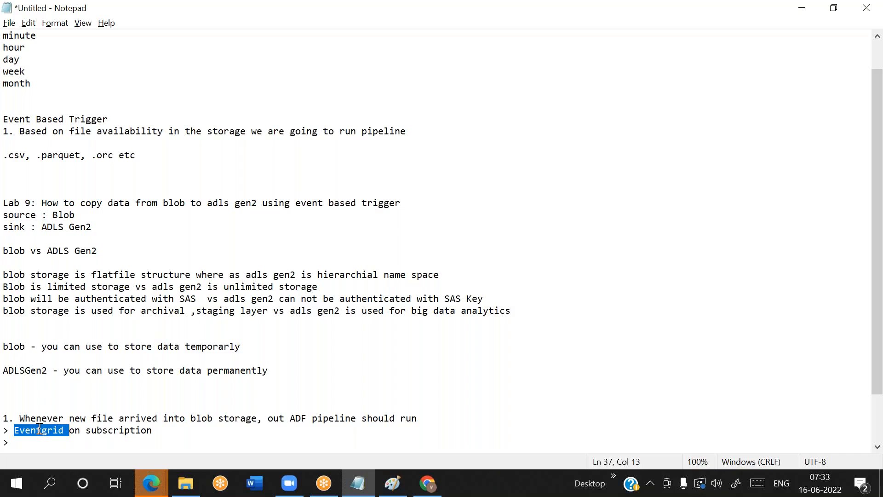
drag(202, 418, 247, 415)
click(234, 412)
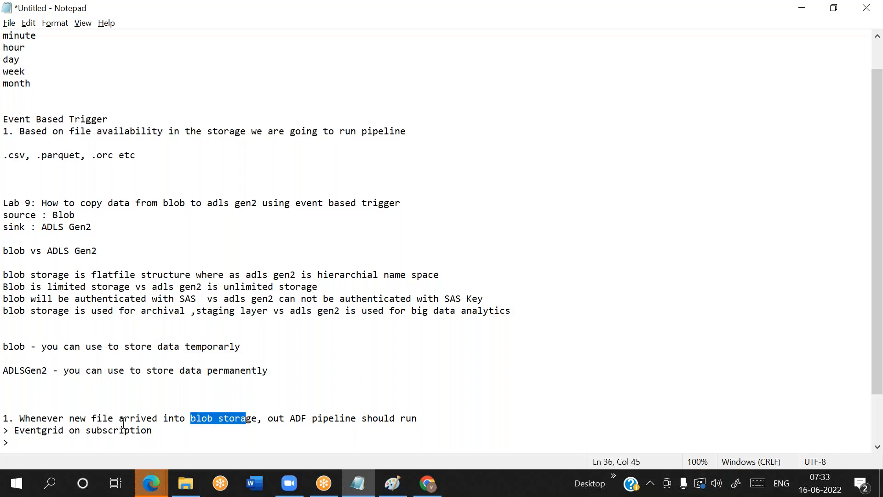
double_click(38, 431)
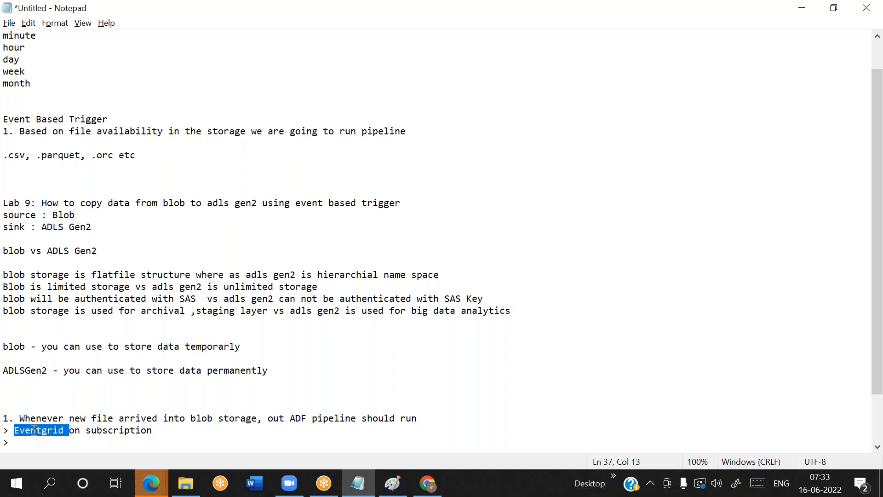
double_click(31, 431)
click(35, 444)
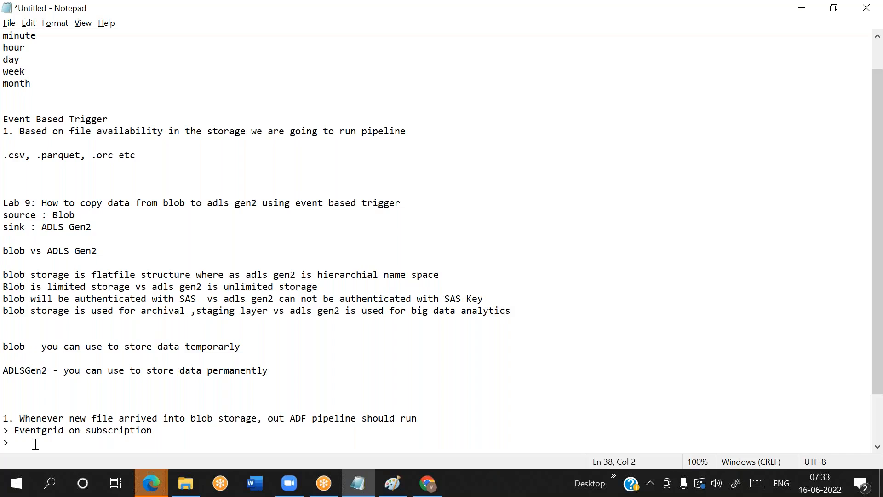
Switch back to Chrome, search the Azure portal for subscription and open Azure subscription 1 from the Subscriptions service
key(alt+Tab)
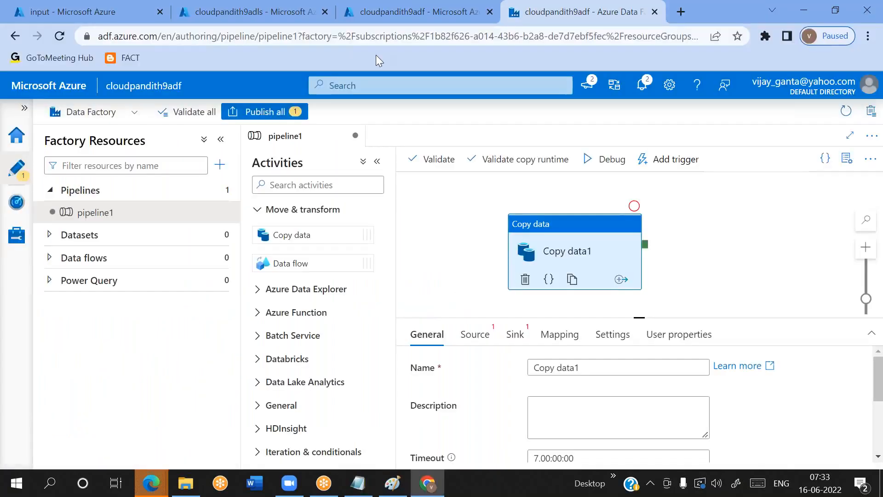
click(402, 20)
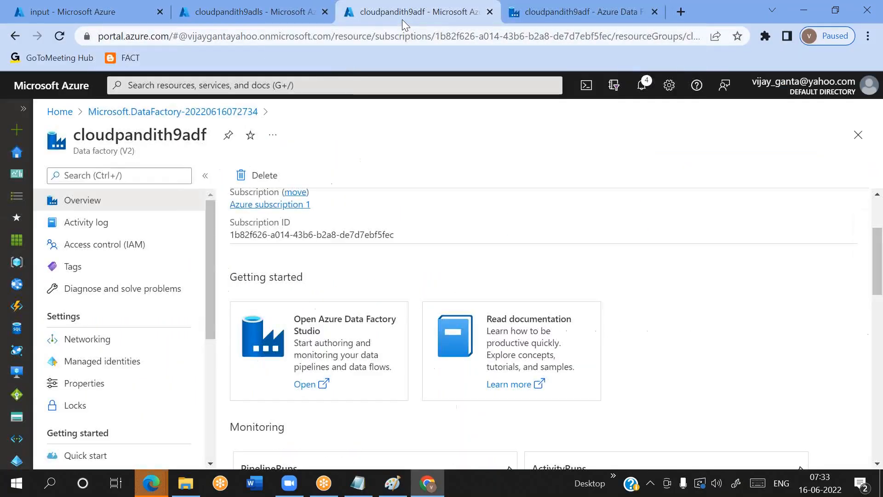
click(290, 87)
text(subs)
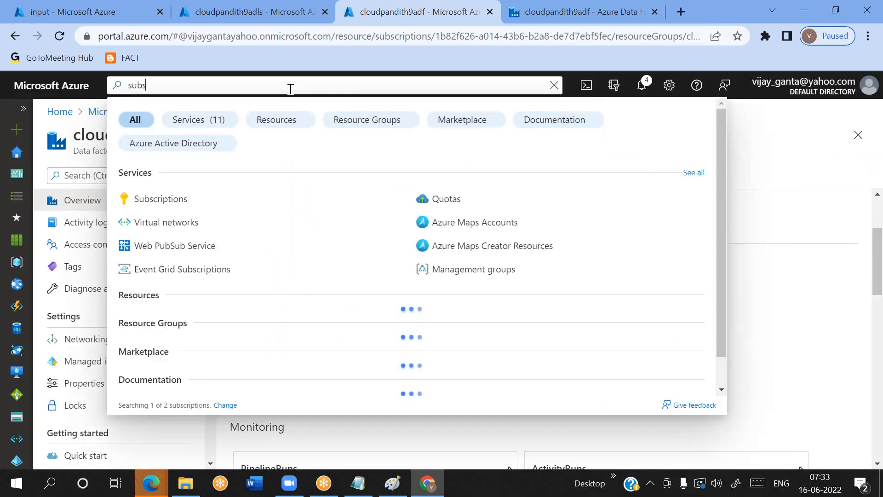
text(cription)
click(162, 200)
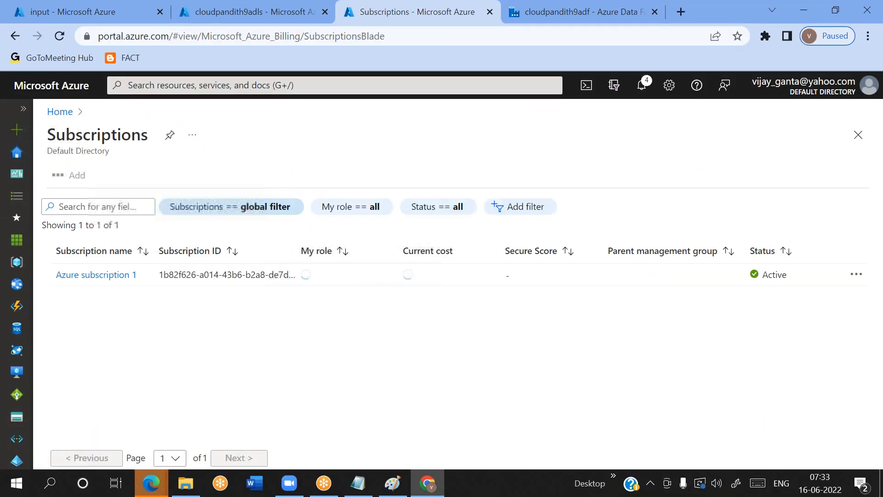
click(100, 275)
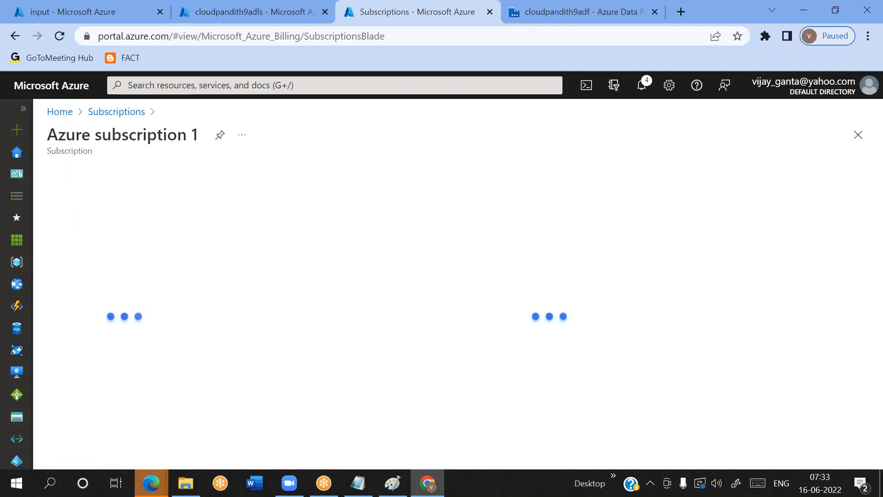
Open the resource providers of Azure subscription 1 and filter them by event
scroll(115, 340, down, 1)
scroll(115, 340, down, 4)
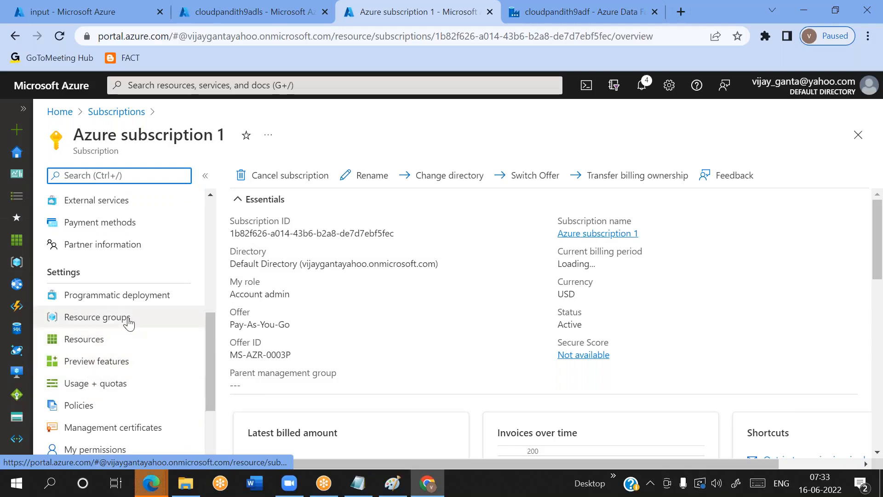
scroll(106, 325, down, 2)
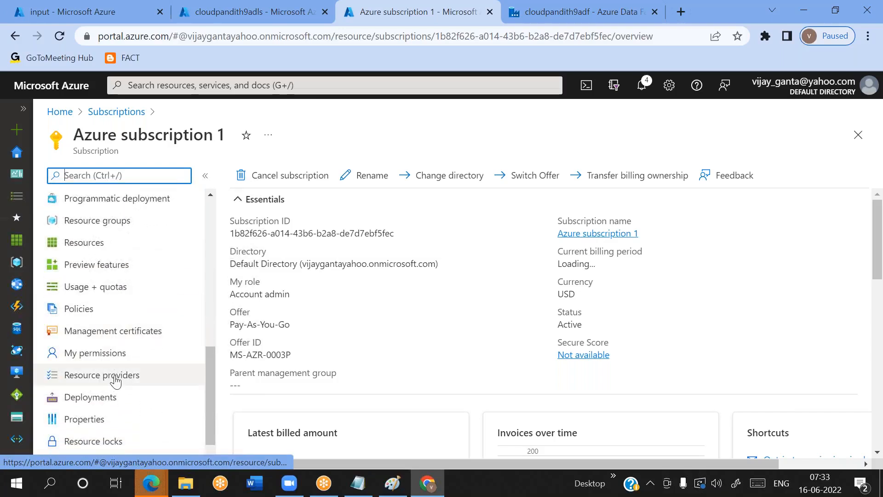
click(114, 382)
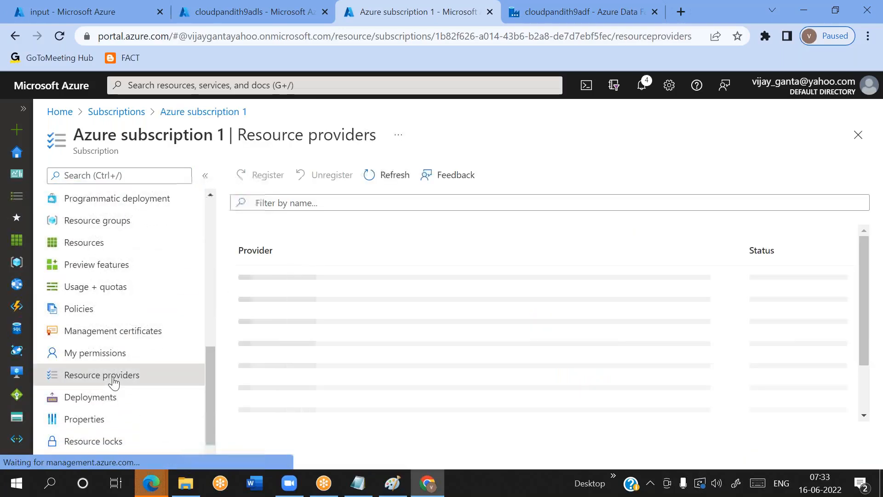
click(280, 202)
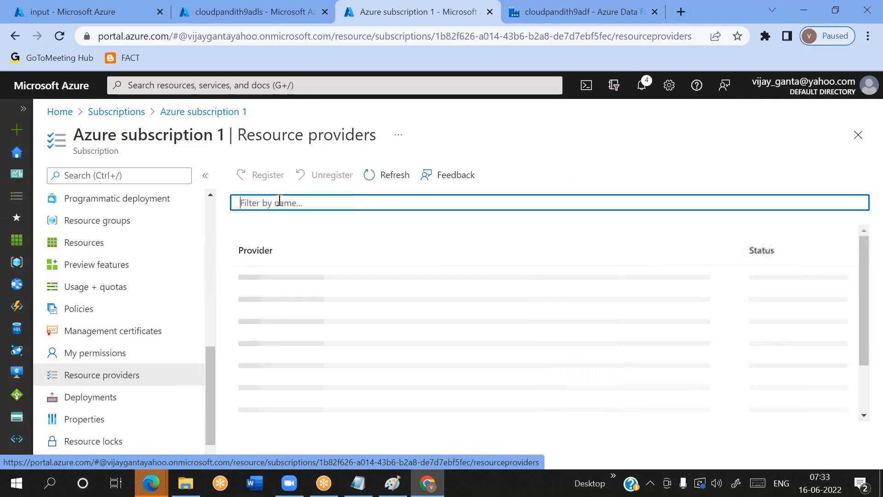
text(event)
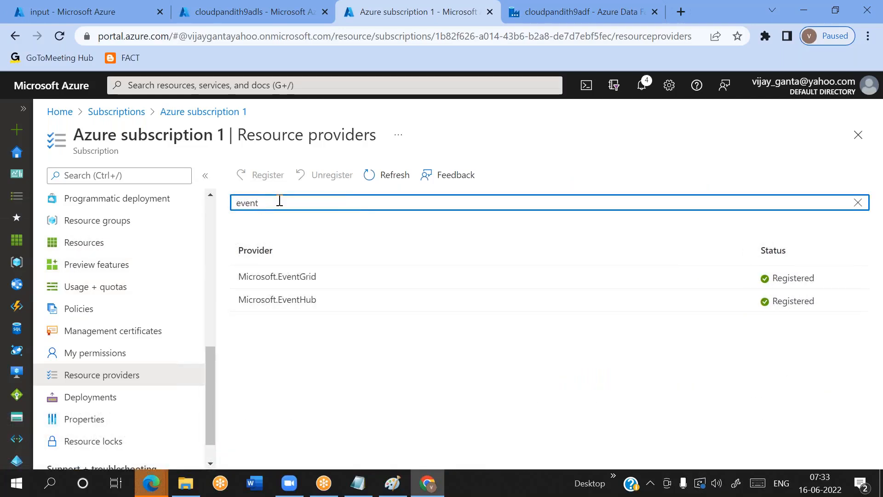
Check the registration status of the Microsoft.EventGrid provider
double_click(282, 278)
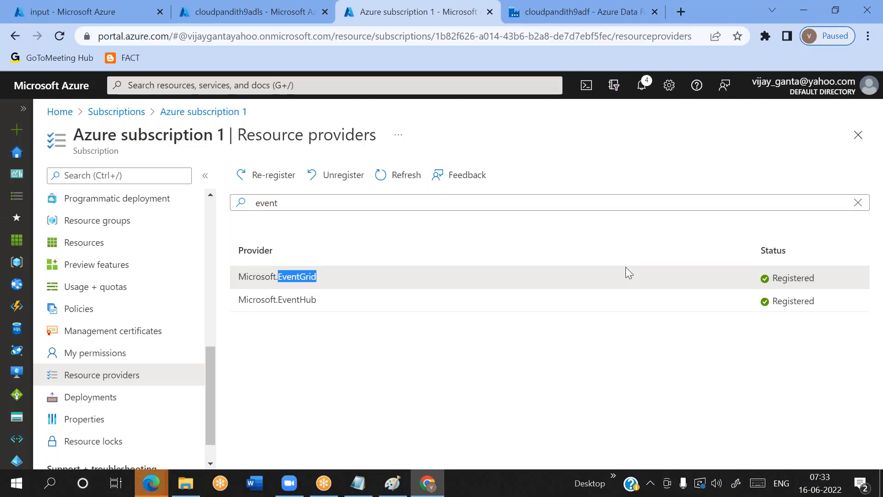
click(790, 275)
double_click(789, 276)
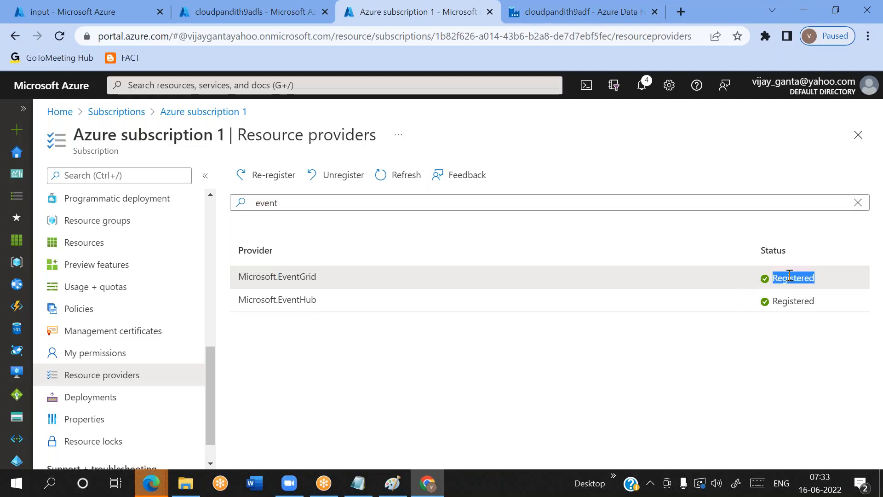
Clear the provider filter and look over the registration status of other providers such as Microsoft.AppComplianceAutomation
click(342, 203)
key(ctrl+a)
key(BackSpace)
scroll(626, 400, down, 5)
scroll(626, 400, down, 4)
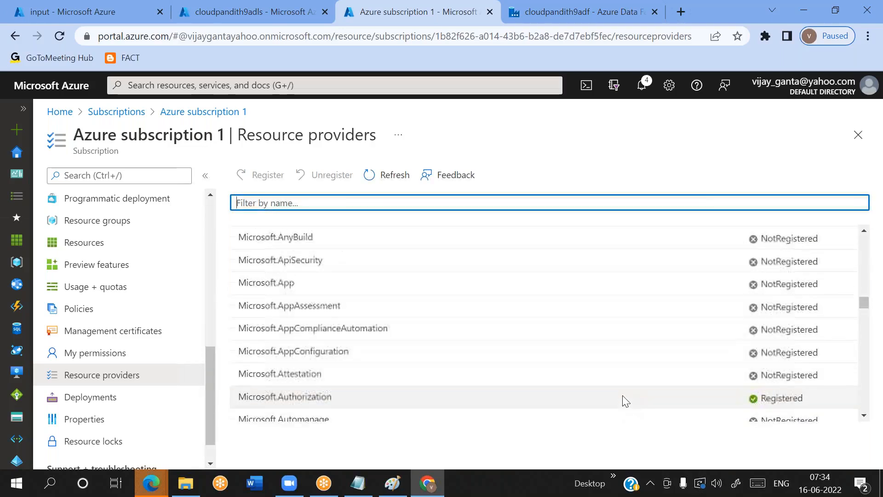
double_click(782, 332)
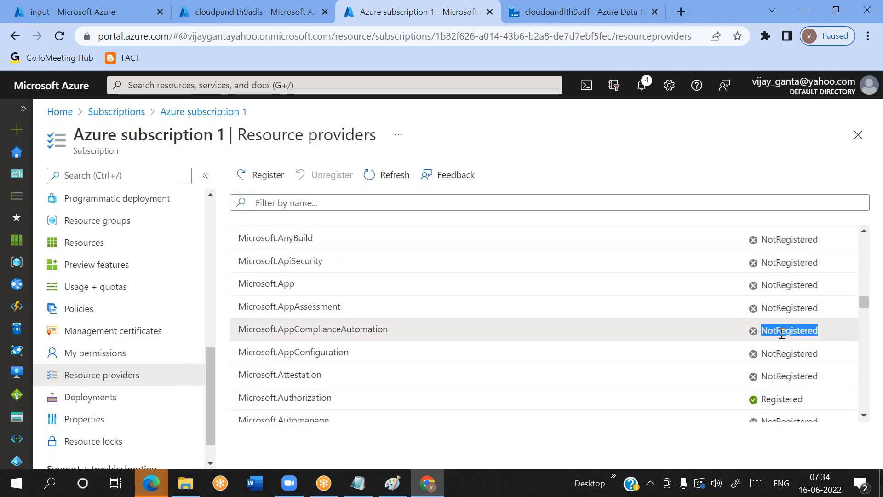
double_click(304, 329)
Filter the resource providers by eventgrid and unregister Microsoft.EventGrid
click(292, 203)
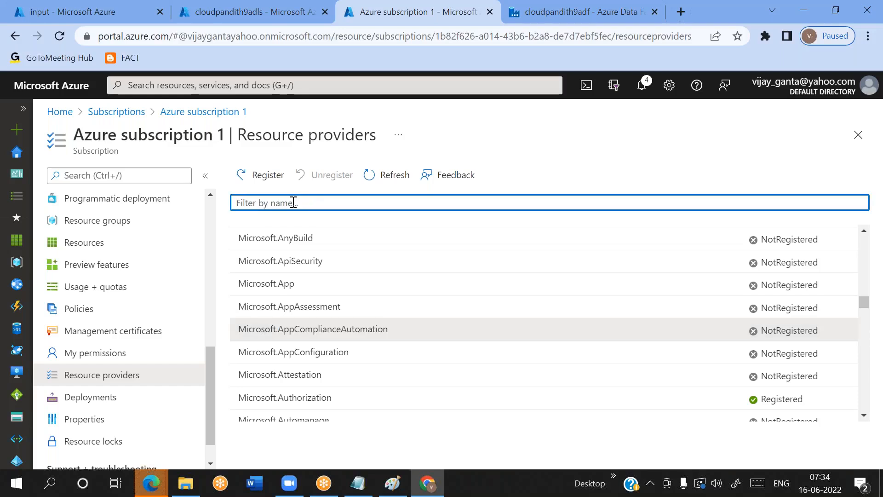
text(eventgrid)
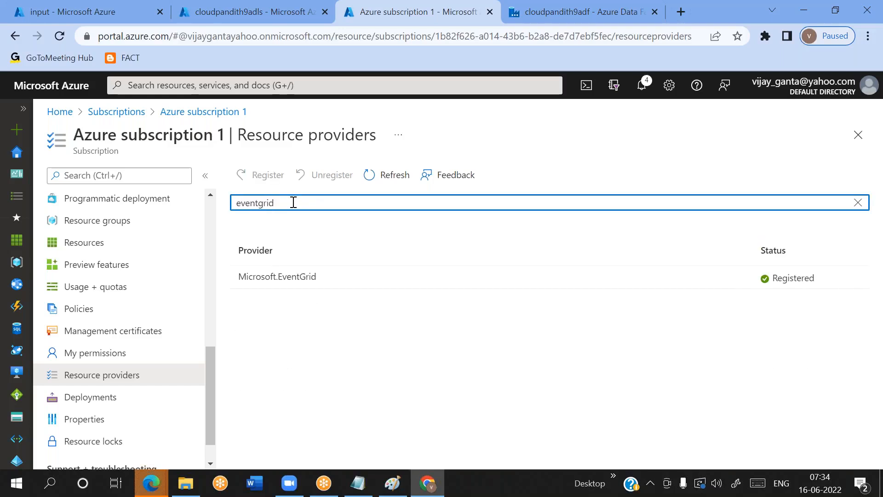
click(294, 270)
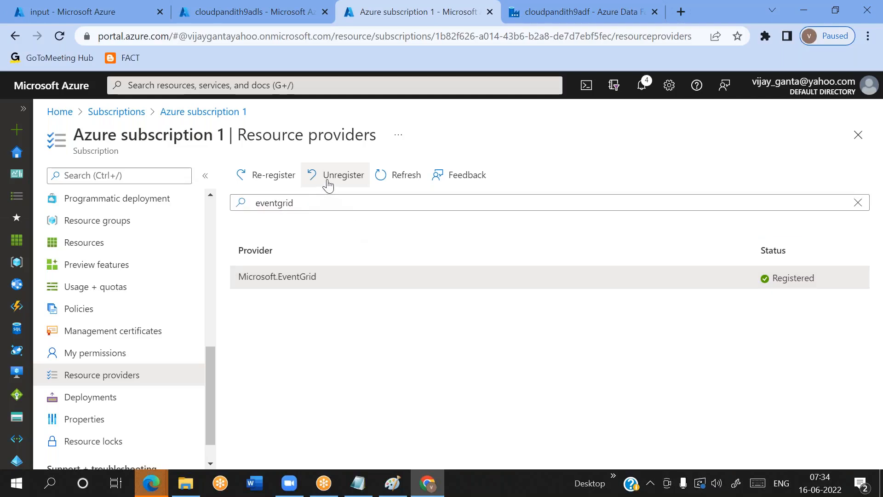
click(328, 177)
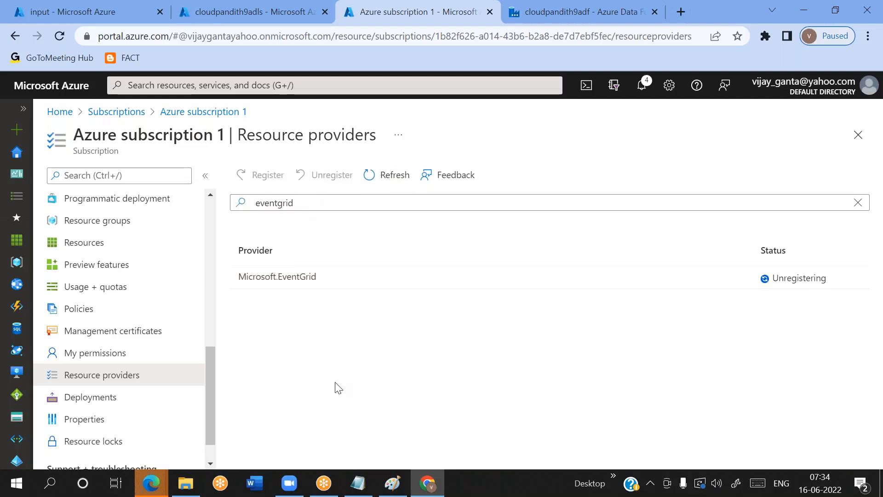
Reload the resource providers page, filter it by event and register the Microsoft.EventGrid provider
click(87, 248)
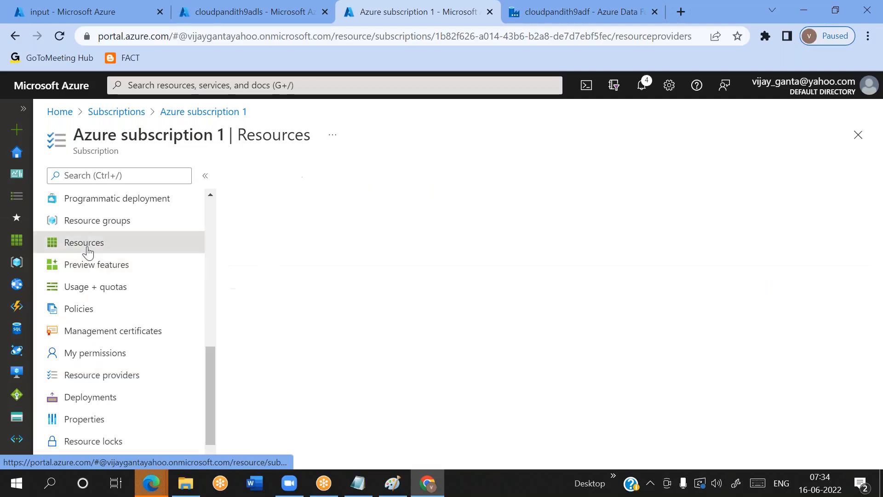
click(113, 375)
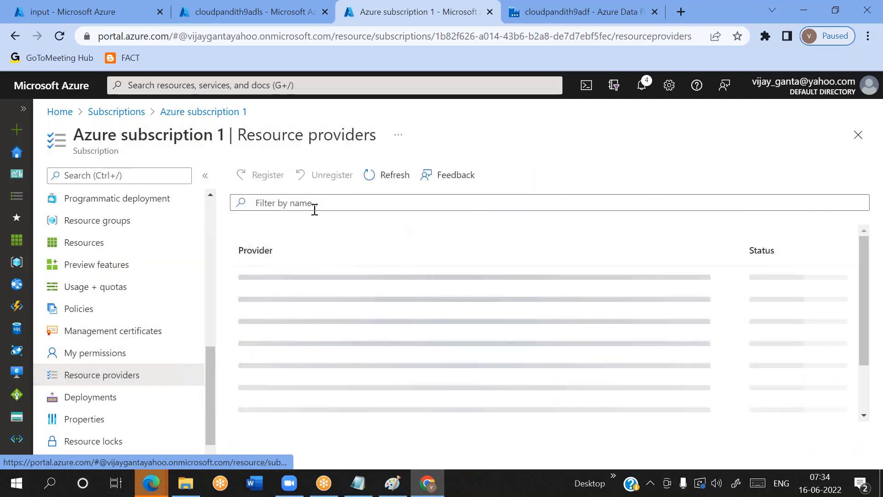
click(315, 208)
text(event)
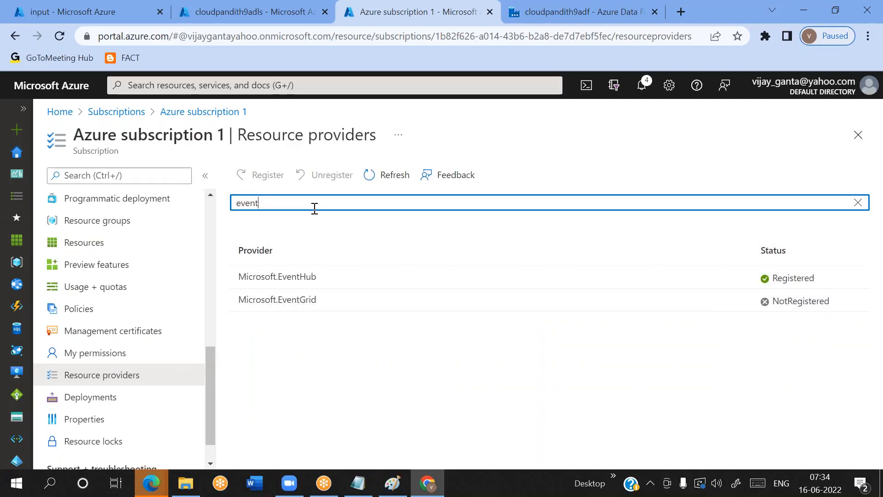
double_click(807, 301)
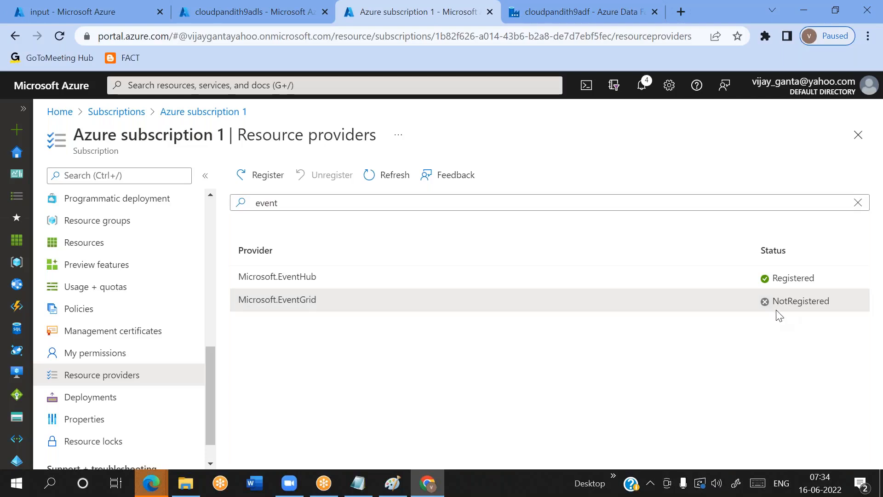
double_click(803, 301)
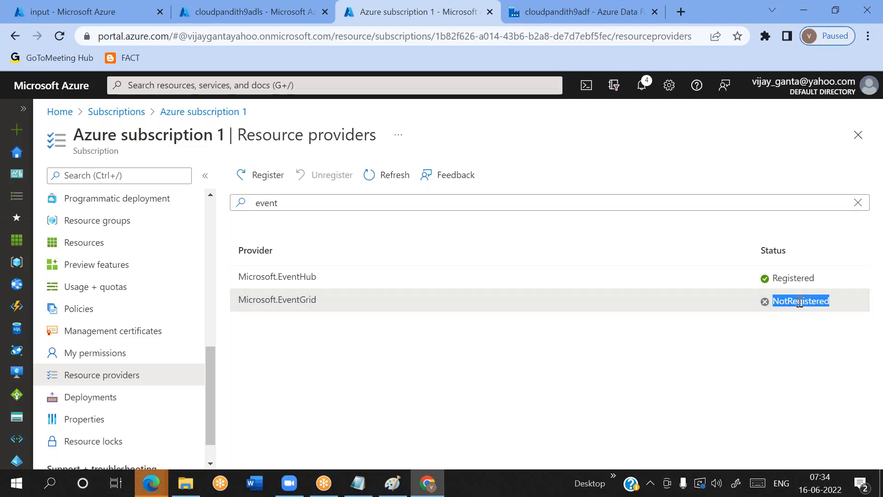
click(327, 304)
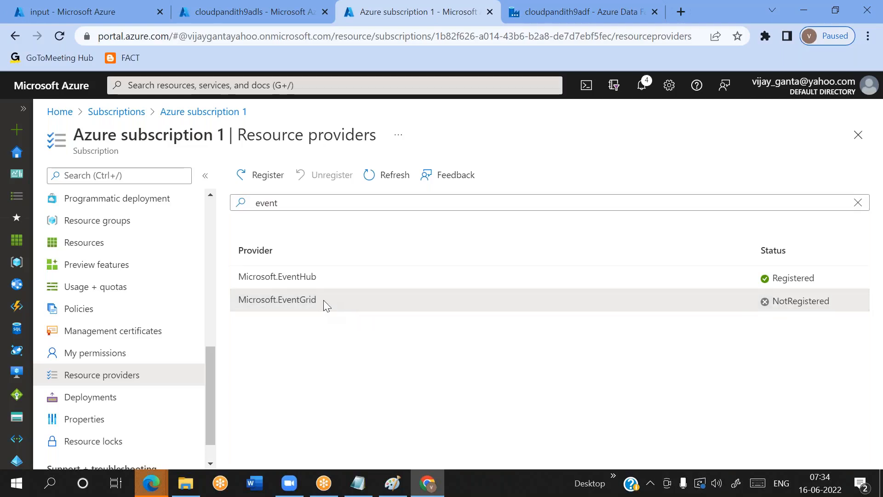
click(260, 172)
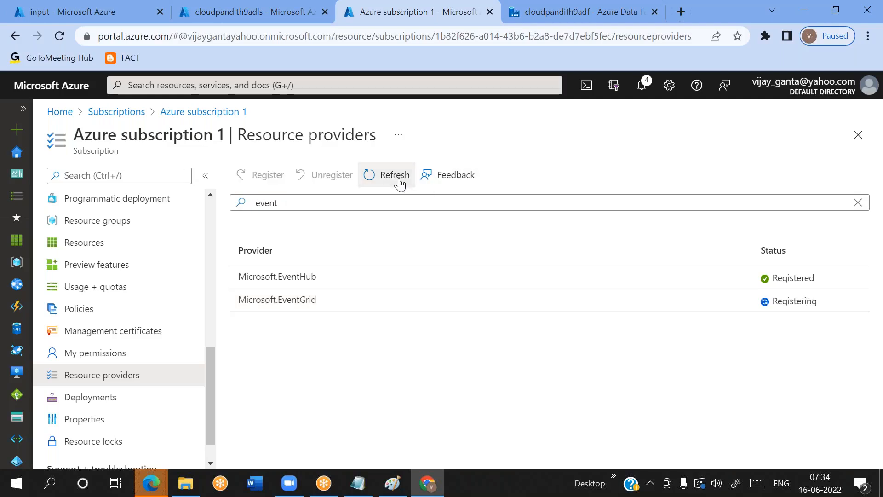
Leave and reopen the resource providers page, filter by event and check the status of Microsoft.EventGrid
click(112, 313)
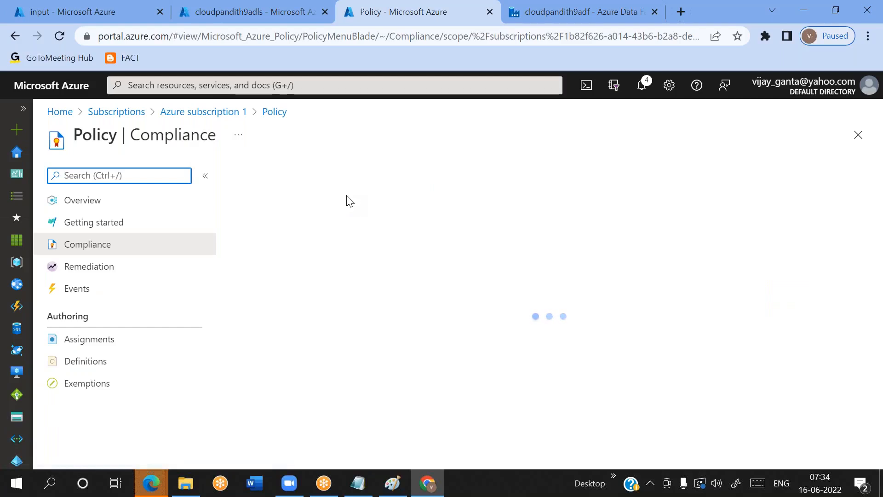
click(224, 114)
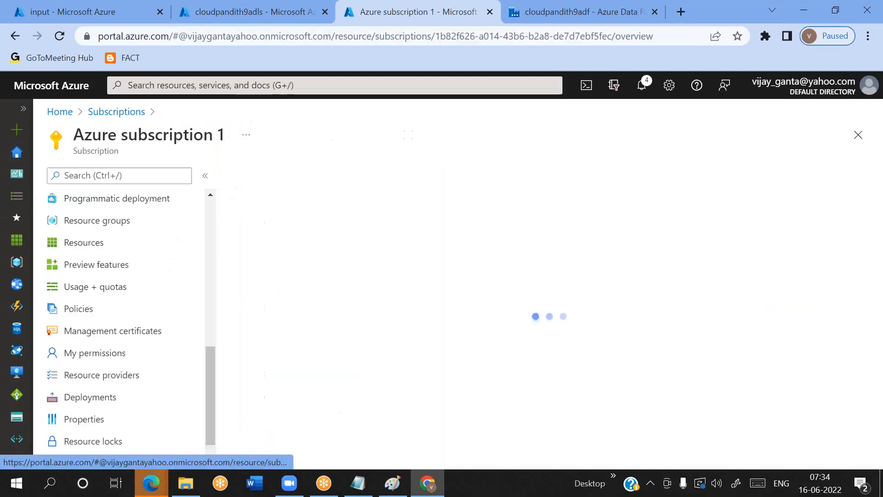
click(115, 376)
click(312, 203)
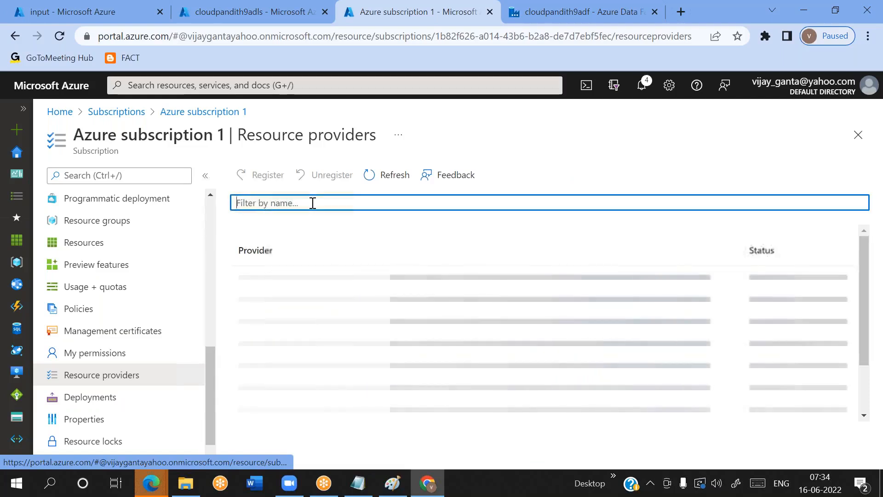
text(event gr)
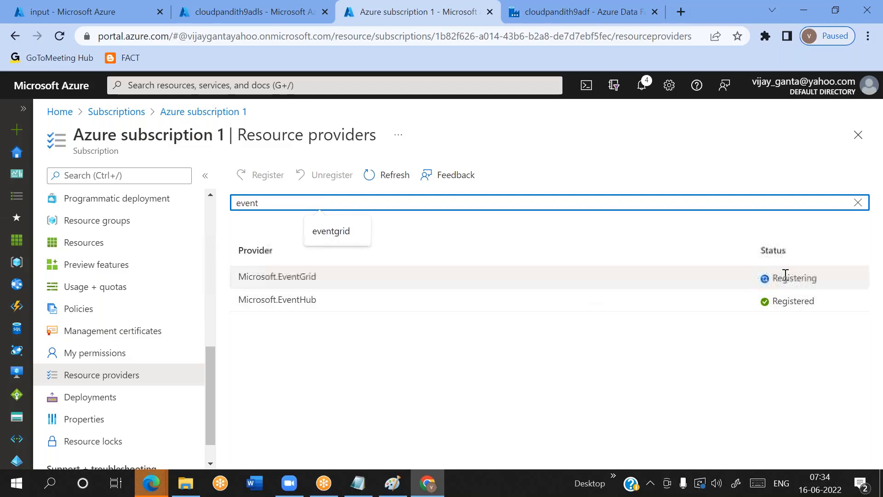
double_click(776, 278)
click(401, 175)
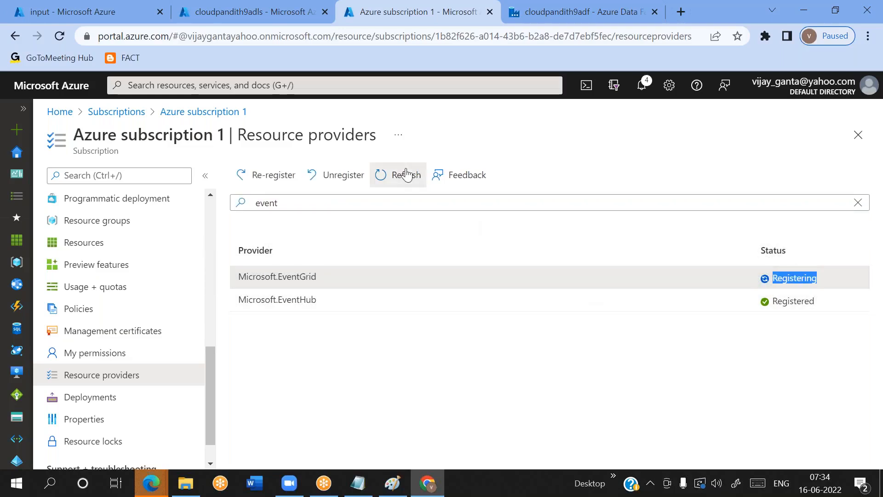
Reload the resource providers by way of the subscription's resources and recheck Microsoft.EventGrid with the filter even
click(90, 251)
click(106, 377)
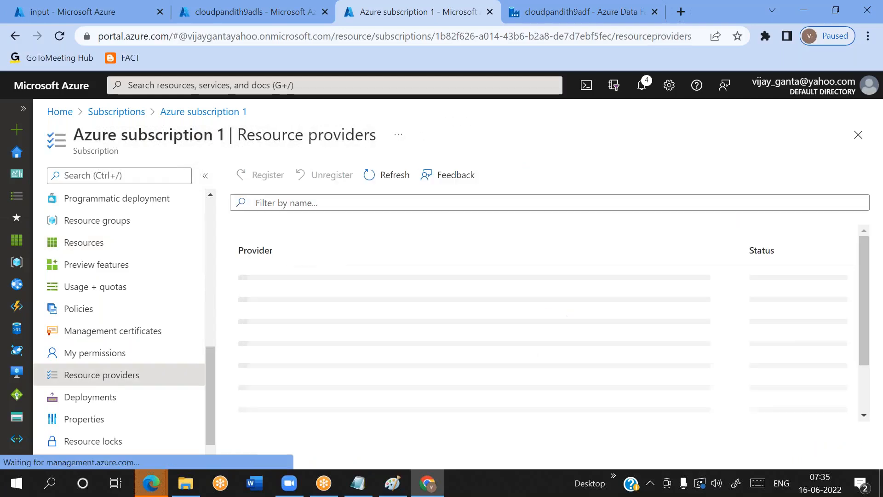
click(305, 204)
text(even)
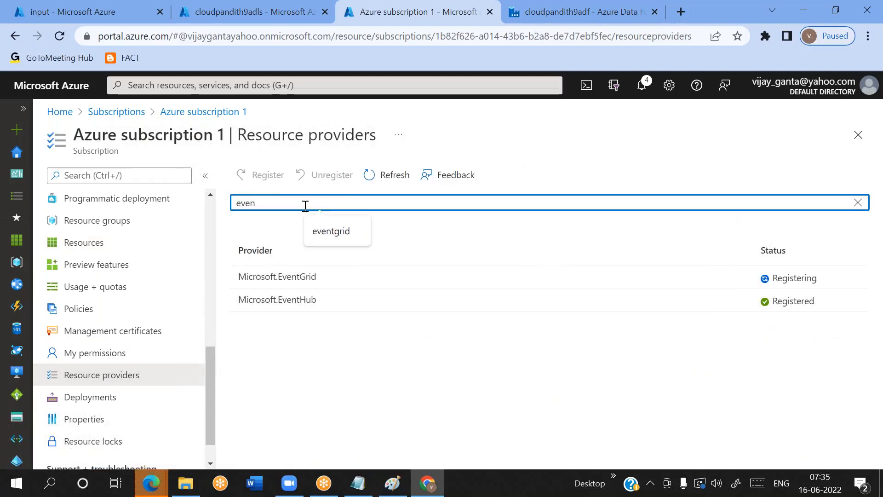
click(303, 275)
double_click(303, 275)
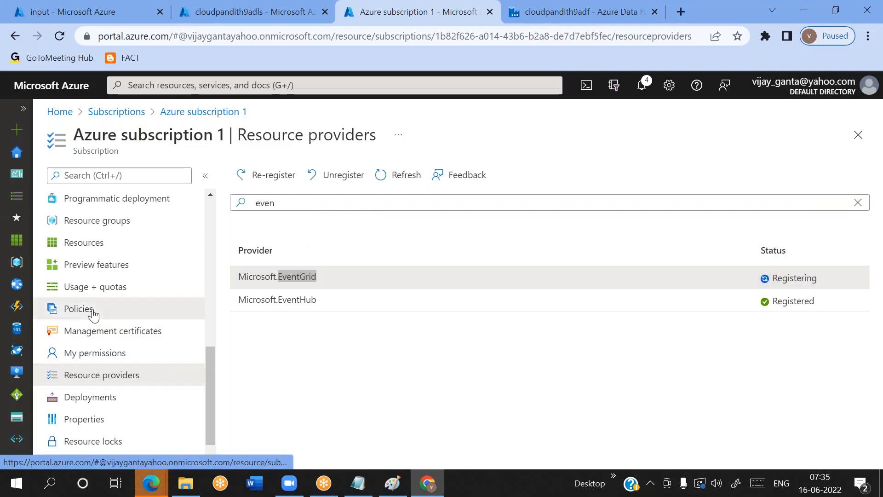
Reopen the resource providers from the subscription overview, filter by event and refresh the list to check Microsoft.EventGrid again
click(79, 308)
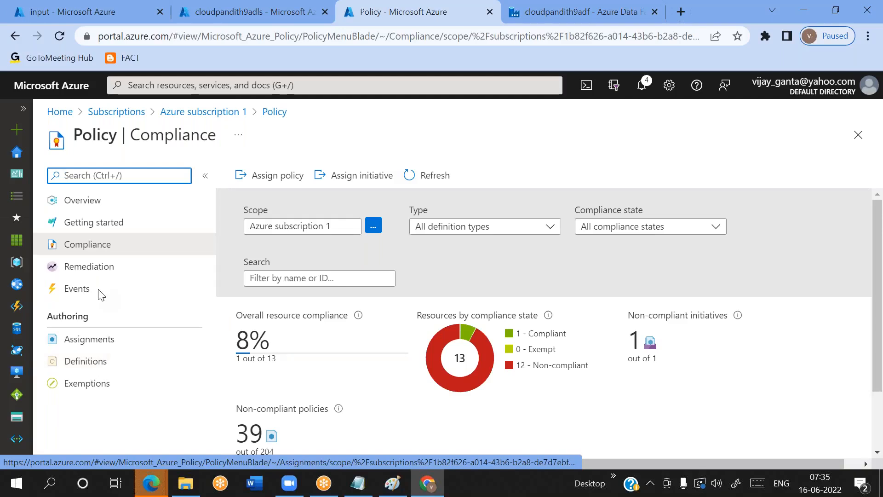
click(221, 115)
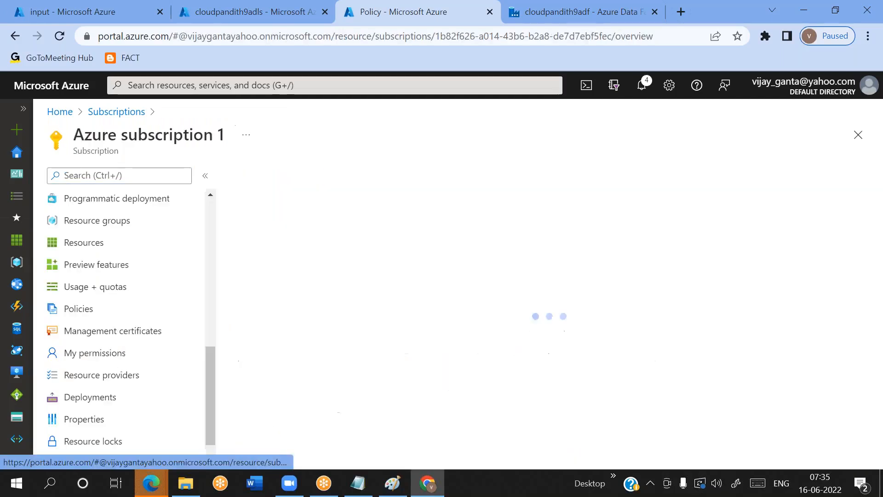
click(112, 375)
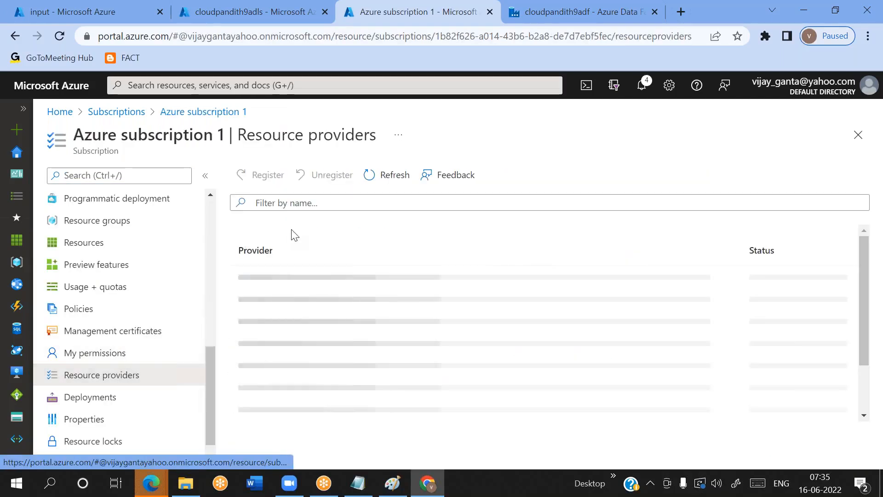
click(292, 199)
text(event)
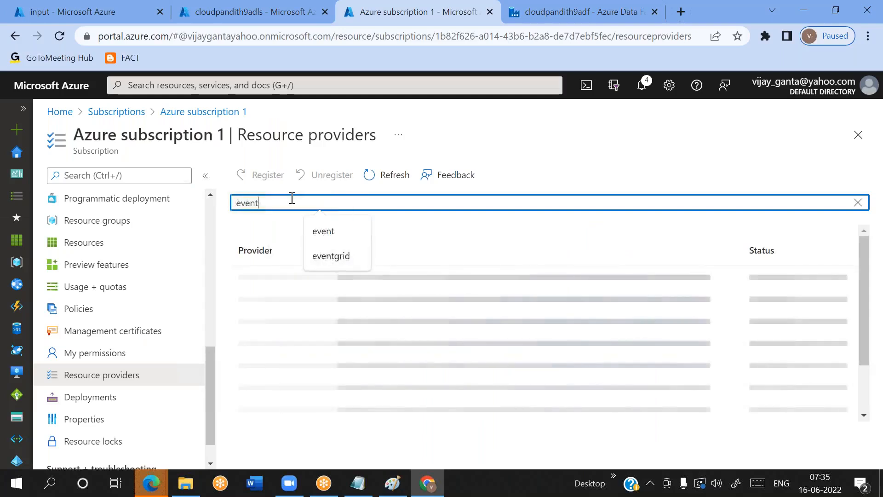
click(379, 181)
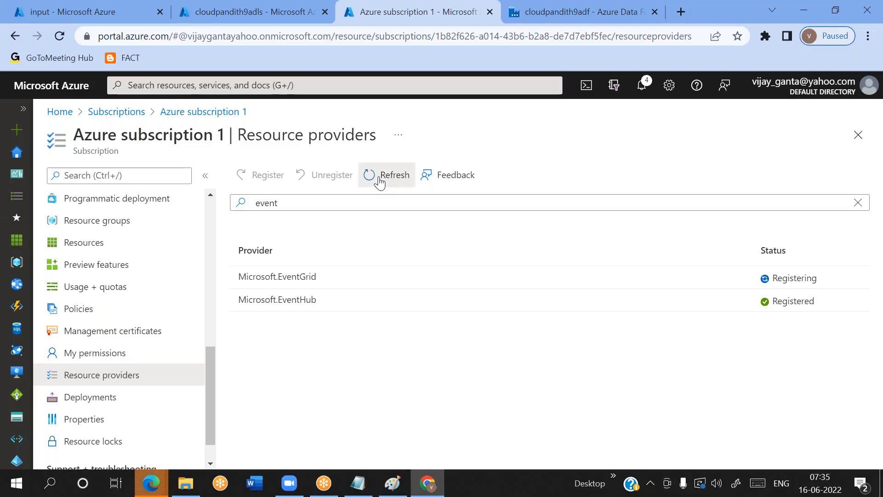
click(379, 182)
drag(316, 277, 279, 276)
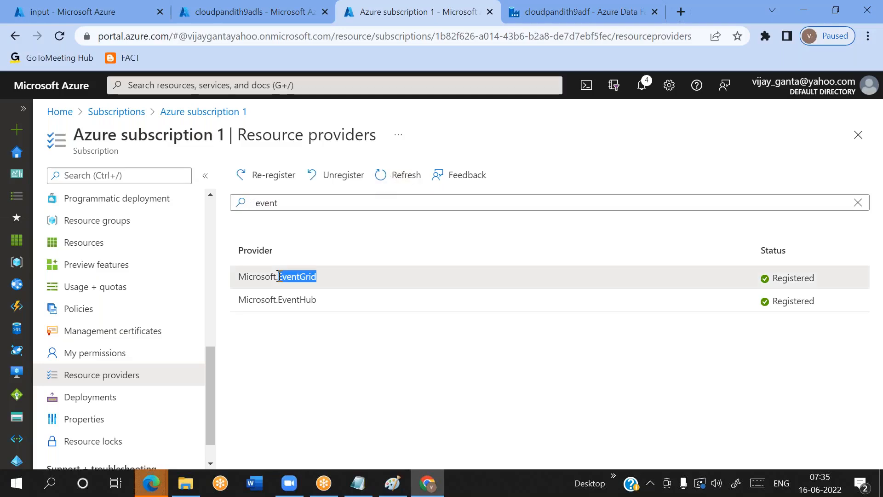
Switch to the Notepad notes and write "Create Event Based Trigger" on the second bullet line
click(346, 476)
text(Create Event Based Trigger)
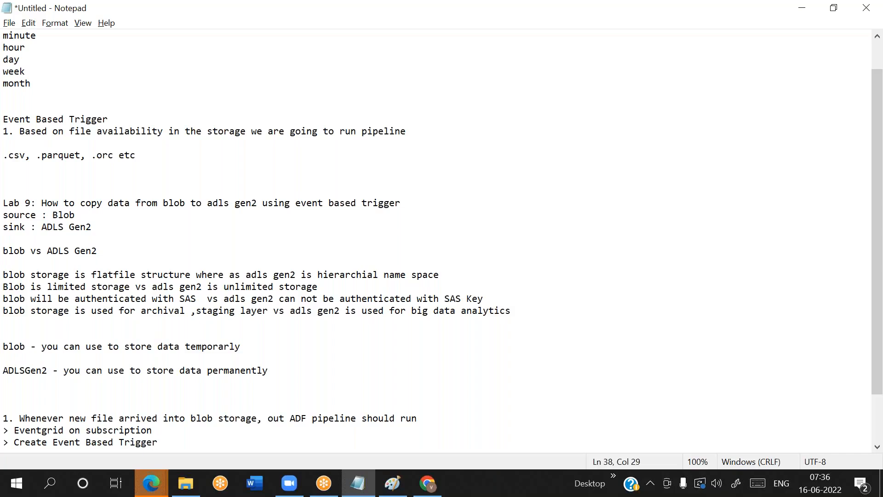
Start a new line below the second bullet of the notes and switch back to the cloudpandith9adf data factory in the browser
key(Return)
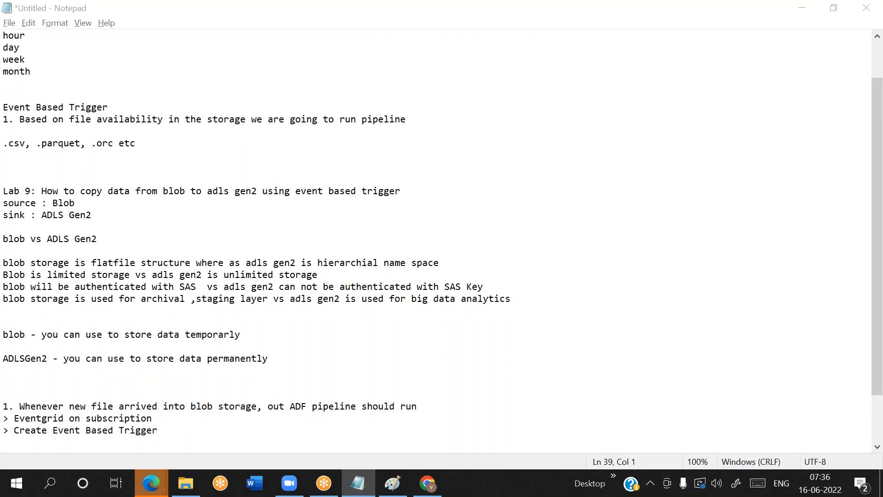
key(alt+Tab)
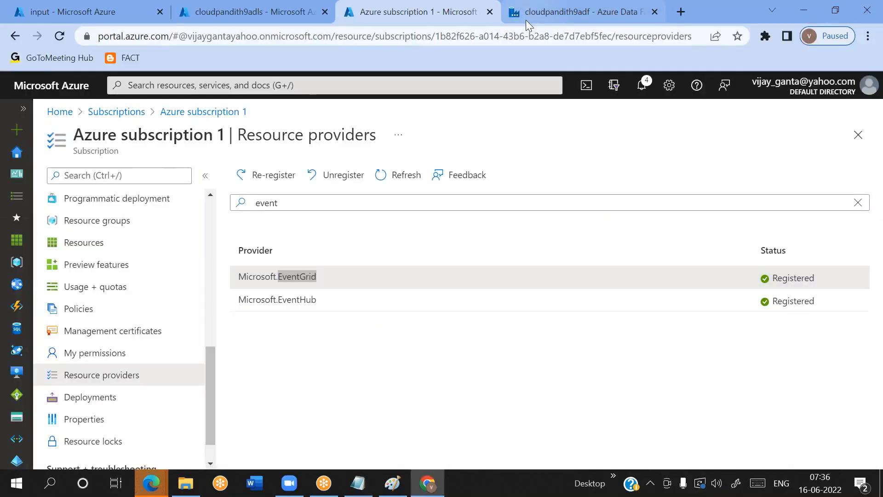
click(526, 21)
click(672, 161)
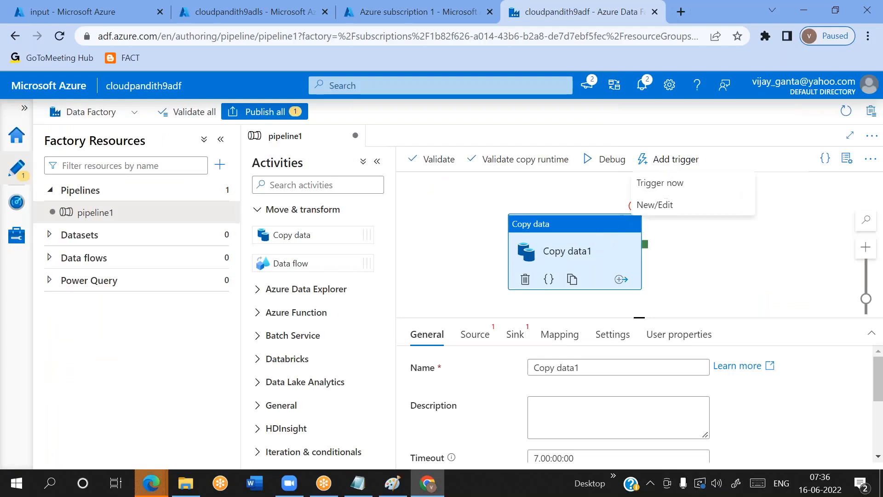
click(652, 203)
click(559, 145)
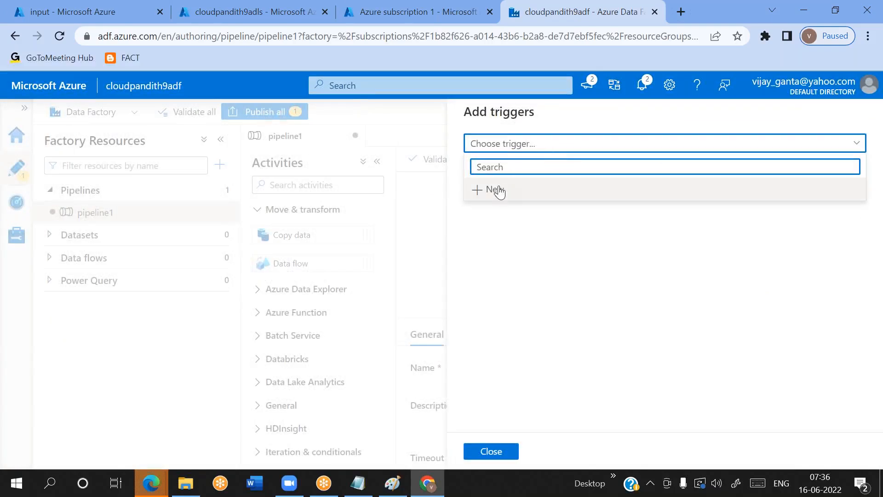
click(503, 458)
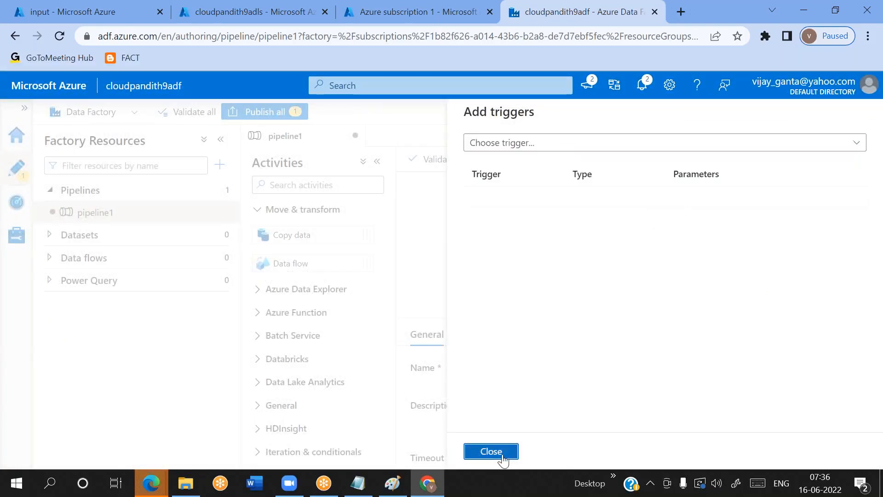
click(503, 458)
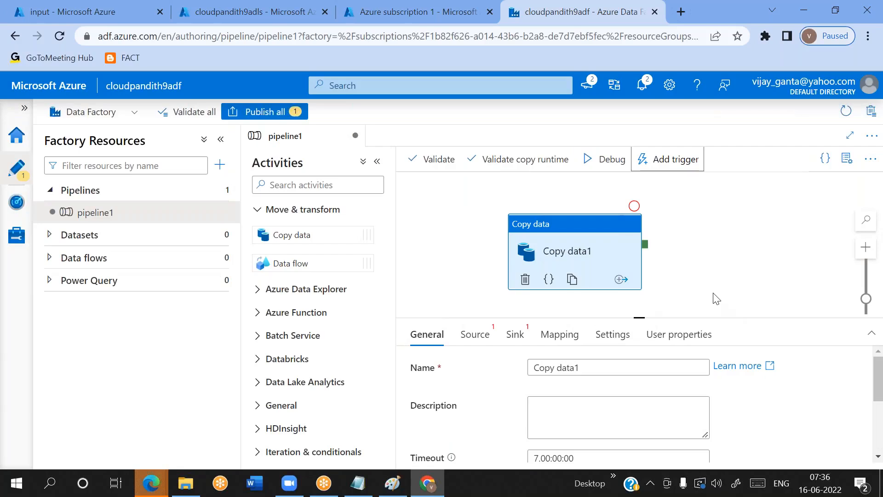
Check the location and contents of the input container in cloudpandith9blob
click(89, 12)
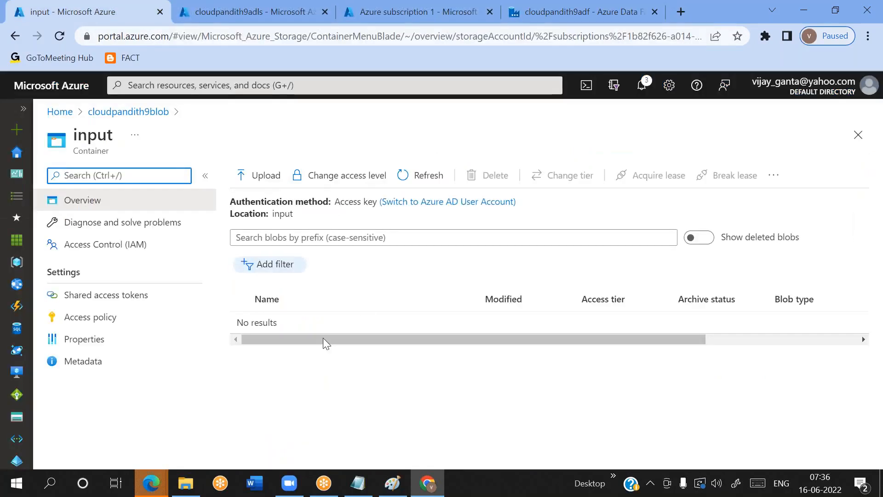
double_click(286, 213)
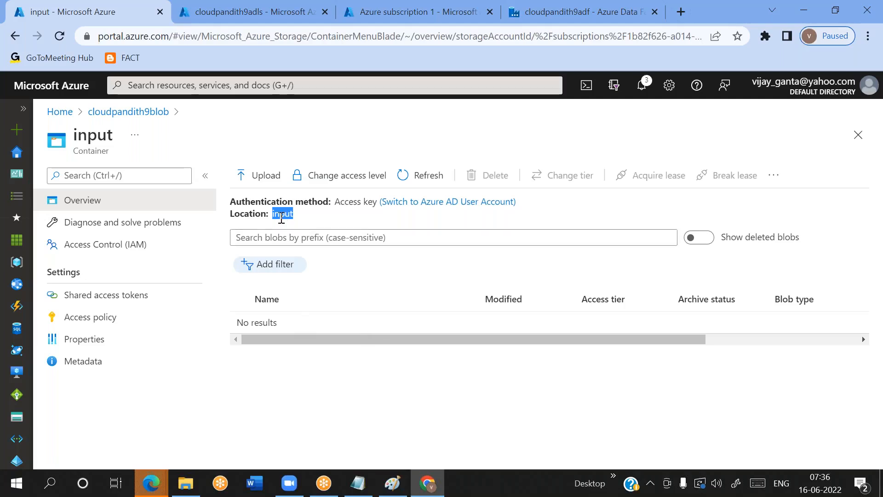
click(296, 324)
double_click(282, 214)
Add two String parameters to pipeline1 in cloudpandith9adf and name the first one pl_param_folderpath
click(539, 20)
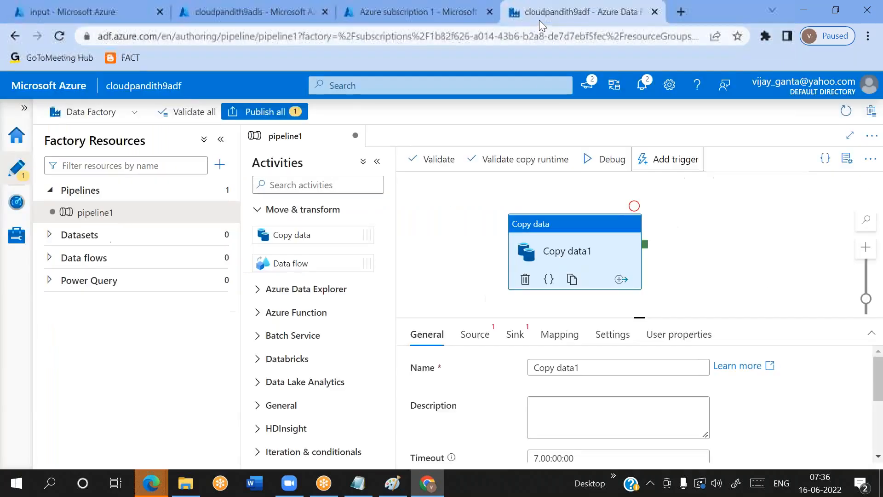
click(472, 269)
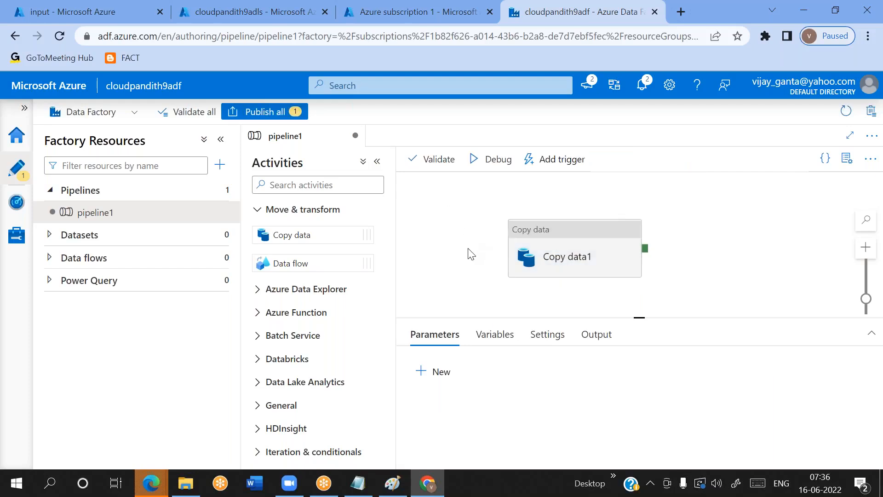
click(551, 261)
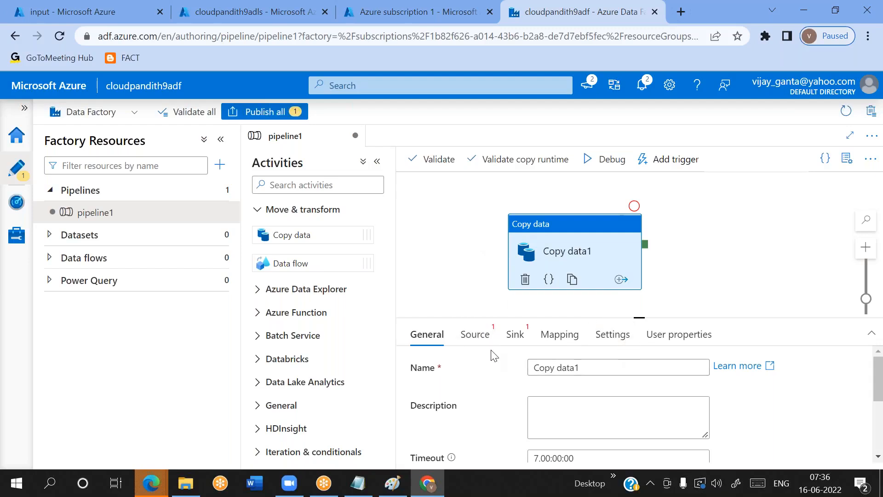
click(463, 236)
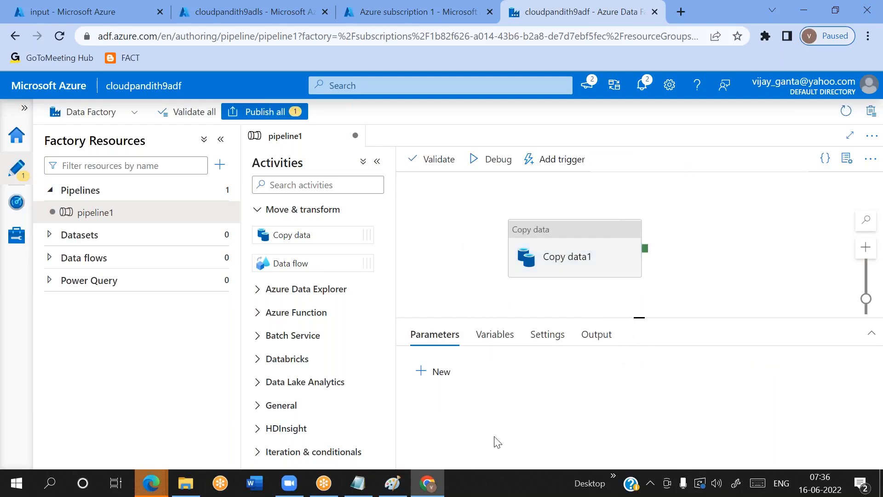
click(441, 370)
click(439, 371)
click(473, 421)
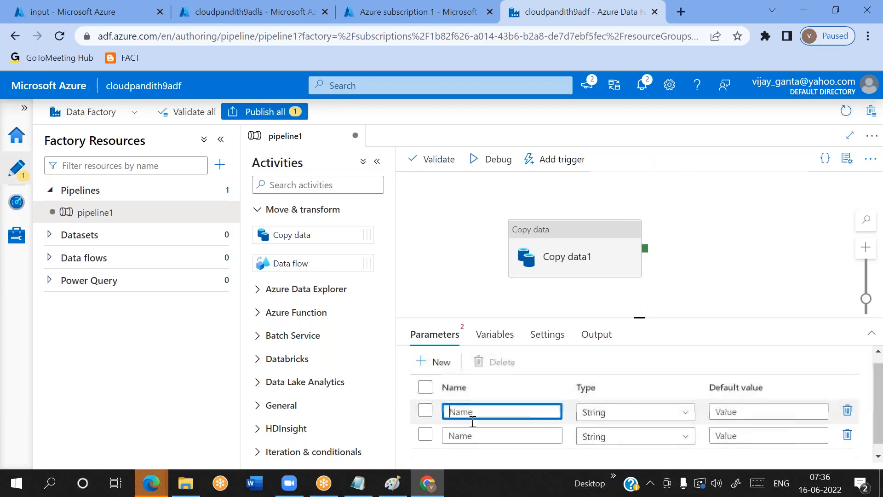
text(p)
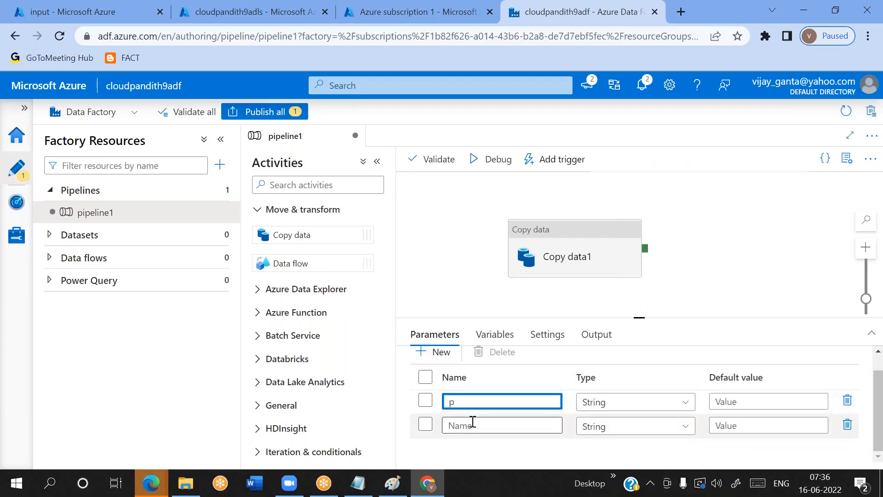
text(l_param_folderpat)
Name the second pipeline parameter pl_param_filename, reusing the text of the first parameter's name
key(ctrl+a)
key(ctrl+c)
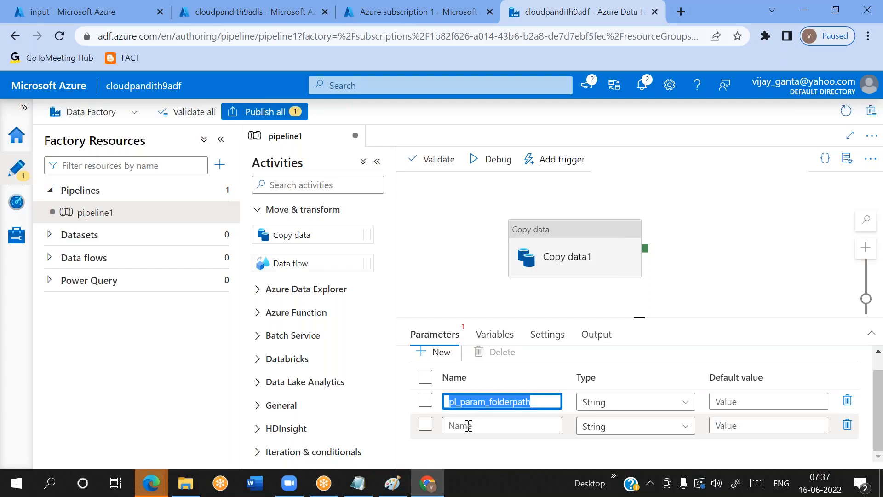
click(469, 424)
key(ctrl+v)
key(BackSpace)
key(BackSpace)
key(BackSpace)
key(BackSpace)
key(BackSpace)
key(BackSpace)
key(BackSpace)
text(ilename)
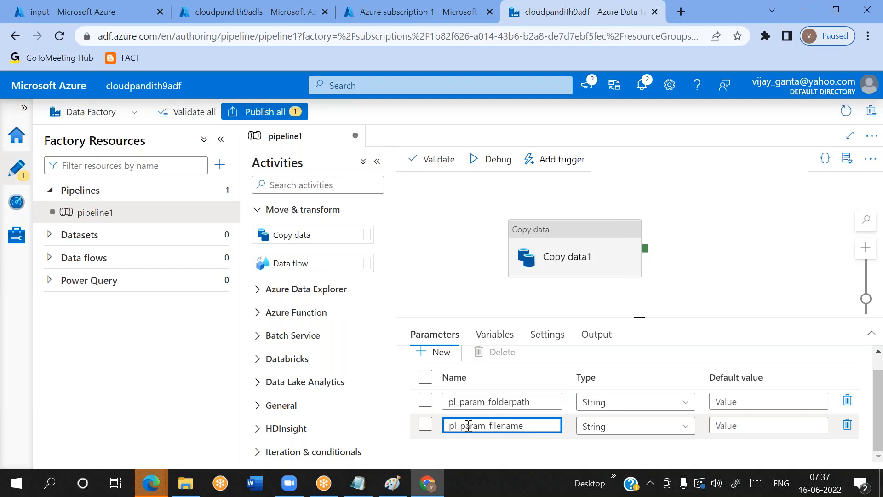
Review the names of the folder path and file name parameters of pipeline1
double_click(506, 408)
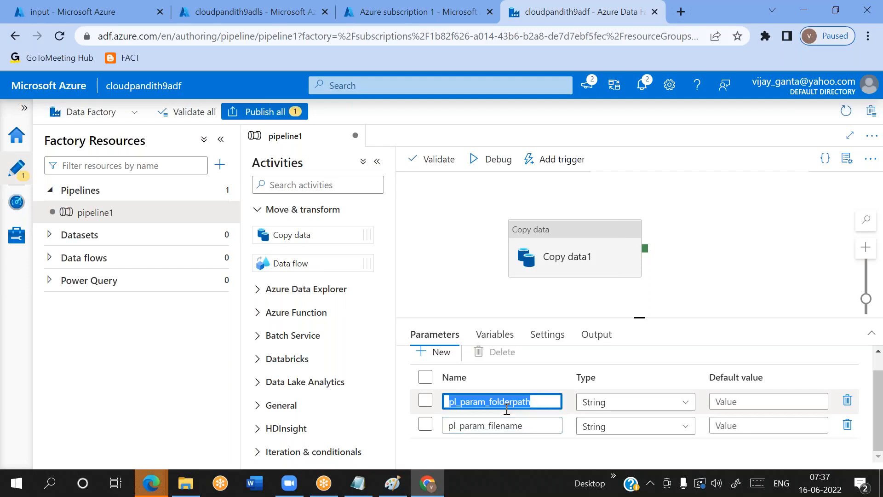
double_click(496, 426)
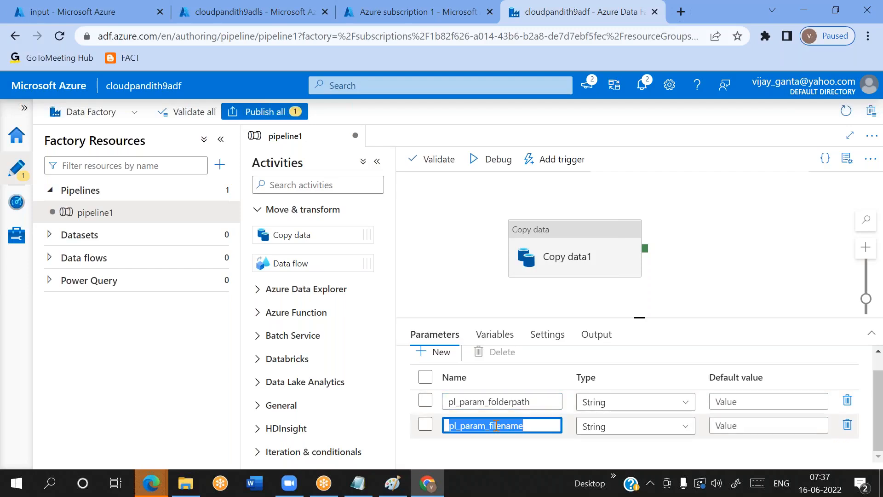
double_click(489, 399)
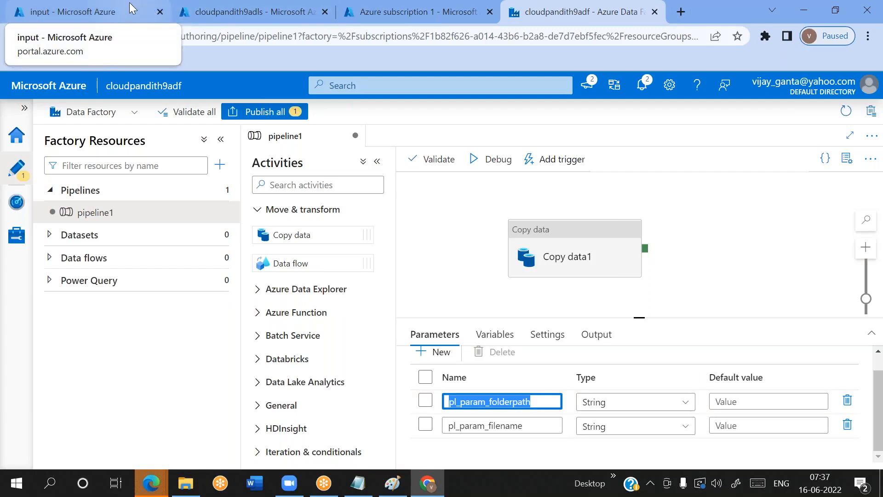
click(496, 426)
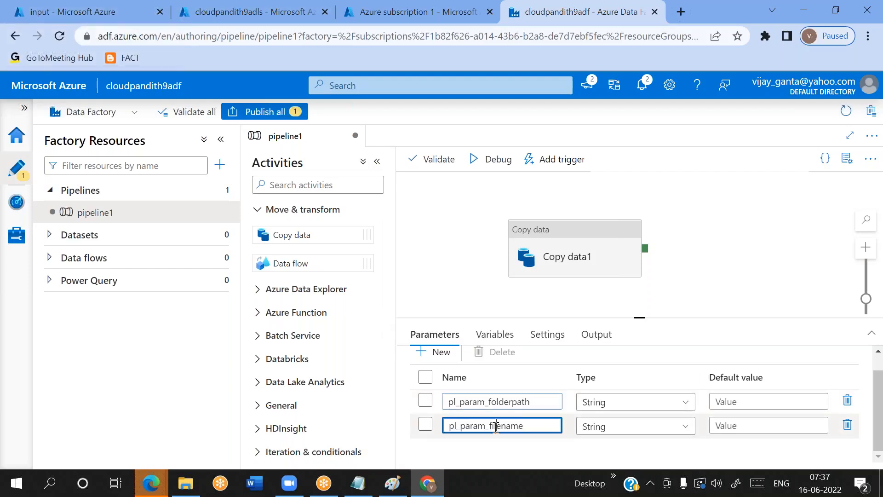
double_click(496, 426)
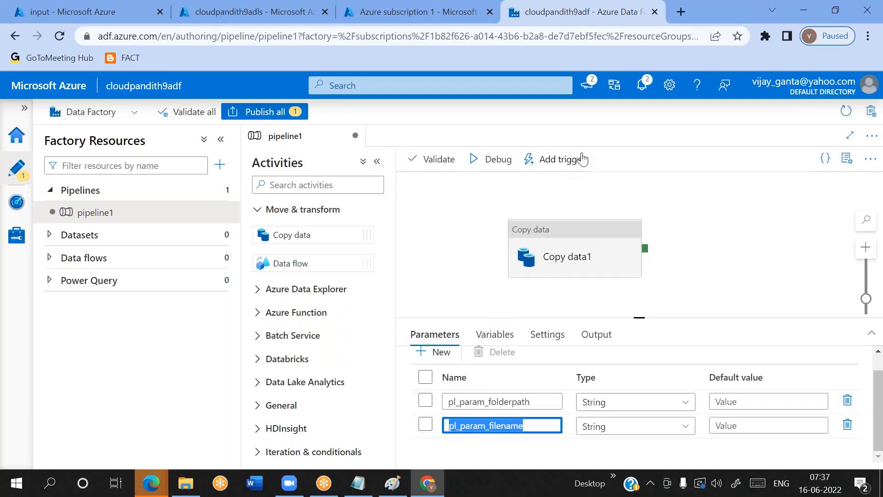
click(611, 23)
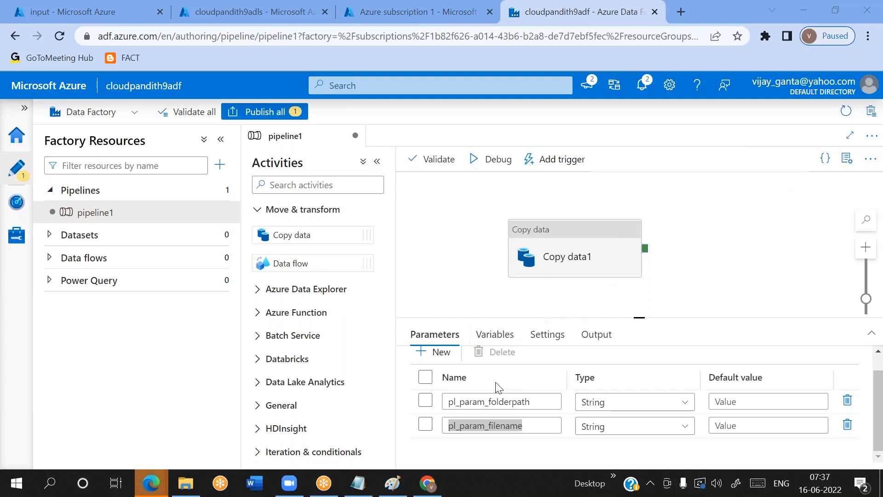
scroll(499, 387, up, 1)
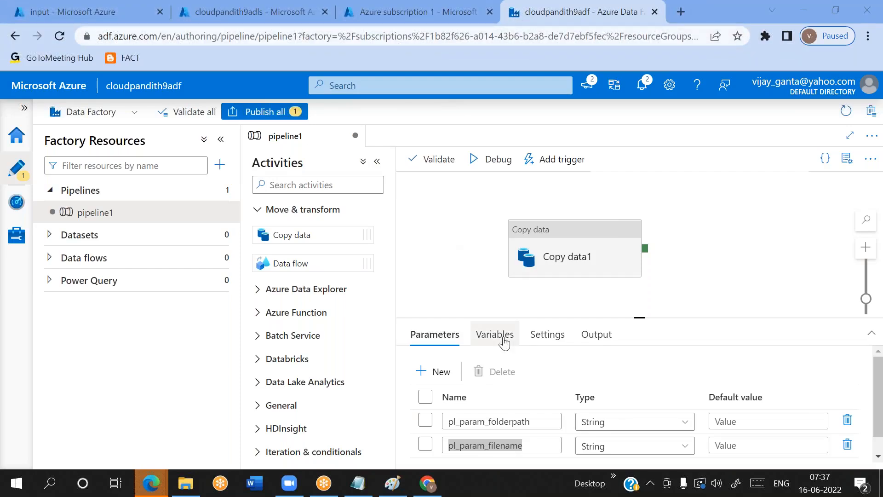
Recheck the location of the input container in cloudpandith9blob and return to pipeline1 in the data factory
click(92, 18)
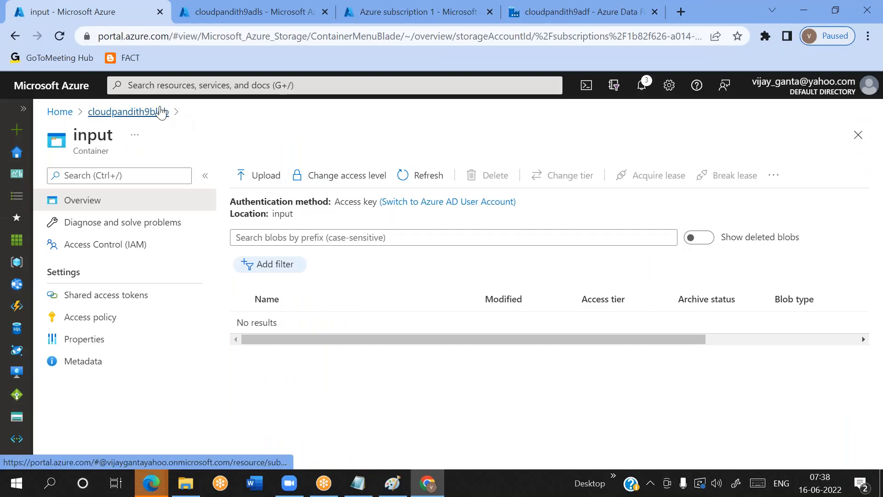
double_click(282, 213)
click(329, 226)
double_click(283, 213)
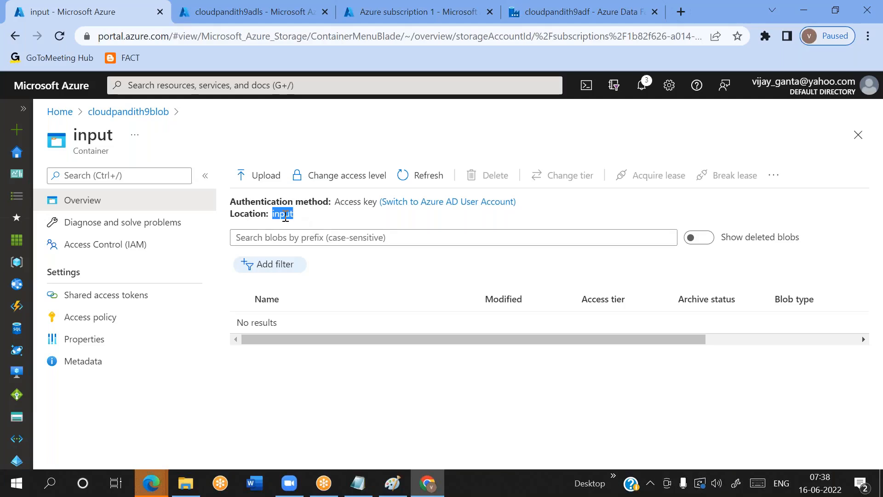
click(324, 226)
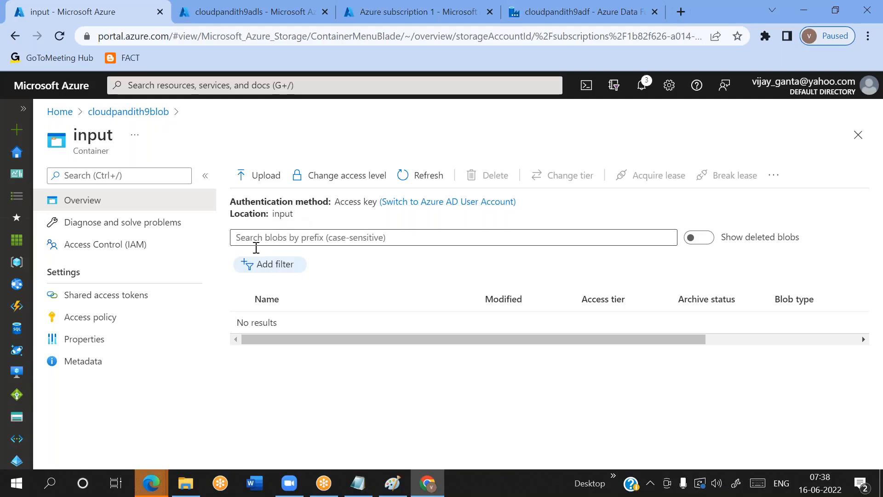
click(556, 12)
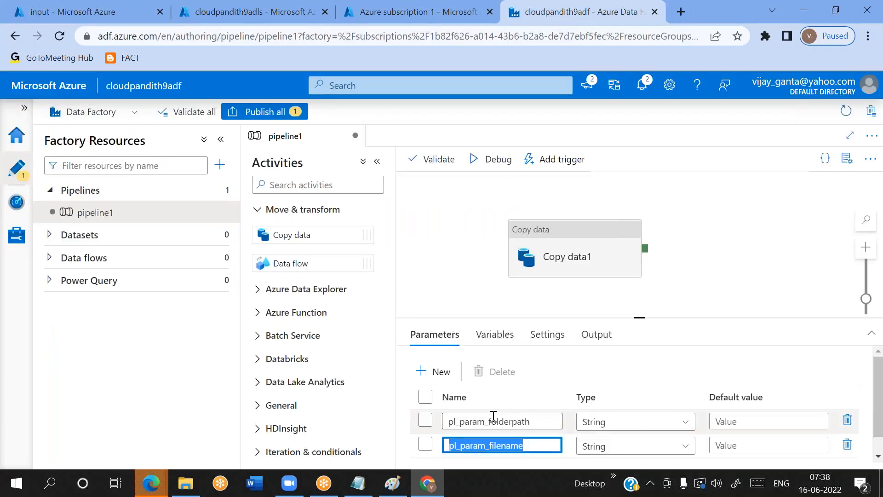
Delete both the pl_param_folderpath and pl_param_filename parameters from pipeline1
click(493, 419)
double_click(484, 443)
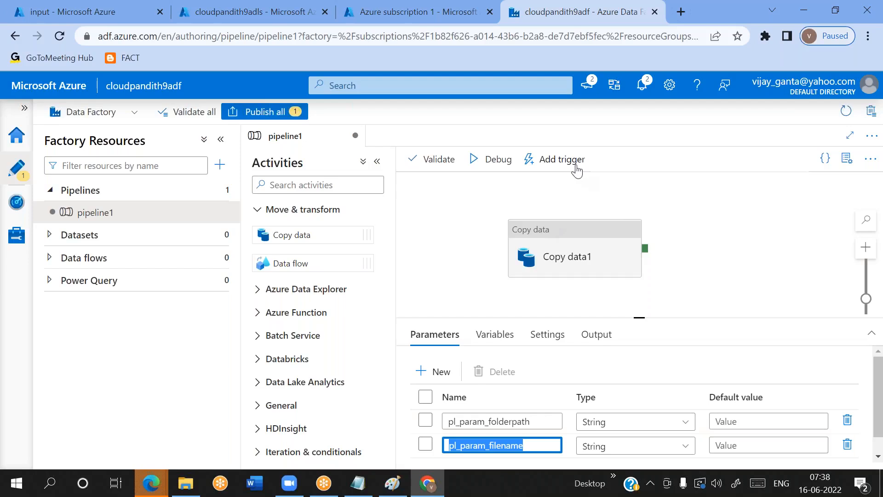
click(426, 396)
click(496, 372)
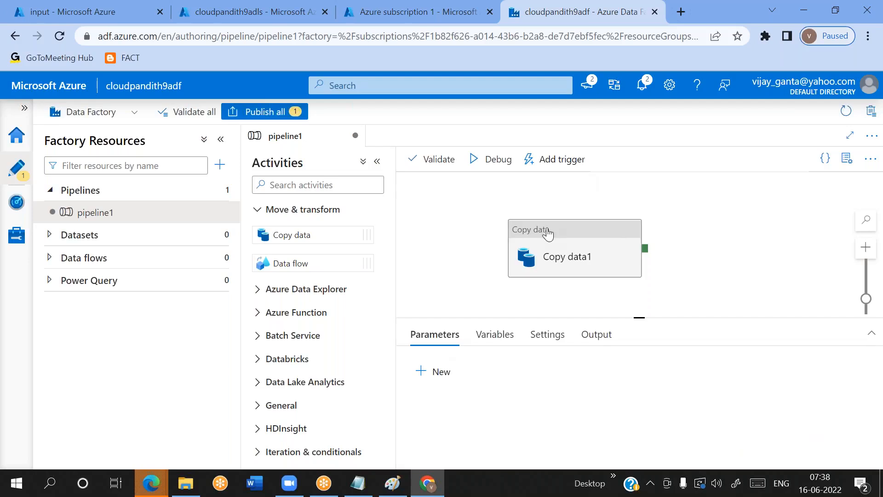
Move the Copy data1 activity slightly up and to the right on the pipeline canvas
click(613, 233)
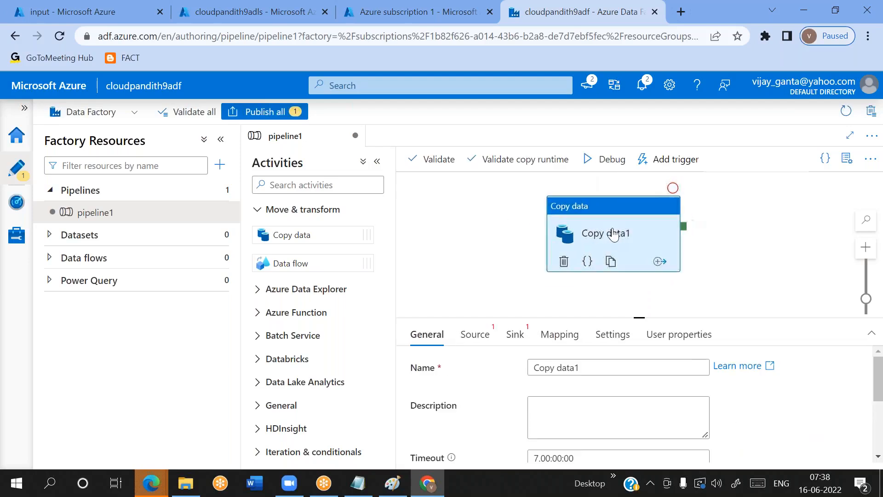
click(528, 280)
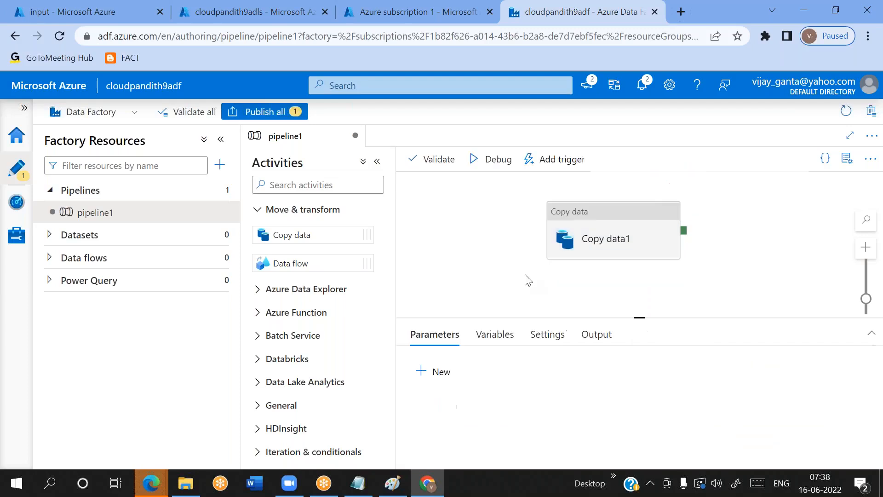
click(603, 216)
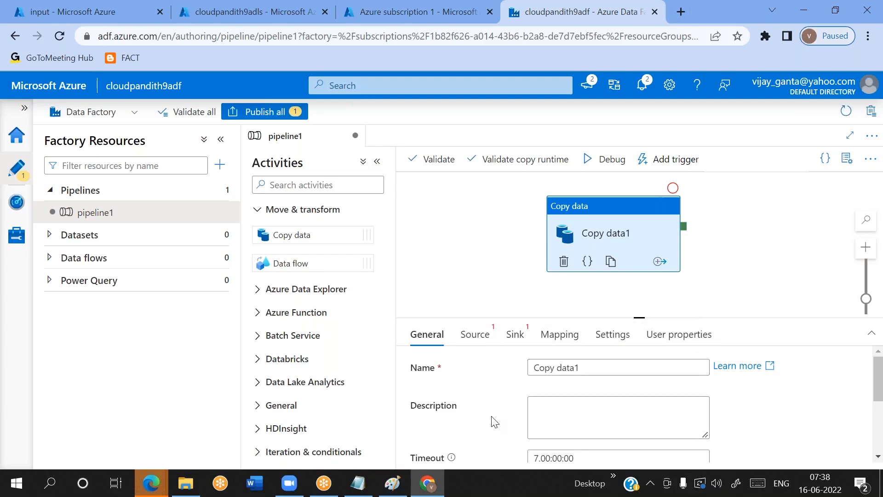
Add a String parameter named pl_param_folderpath to pipeline1
click(470, 234)
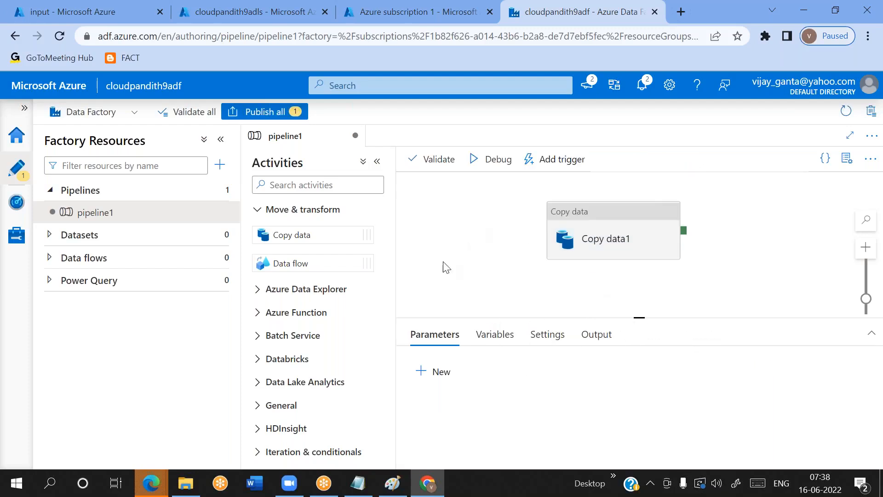
click(441, 371)
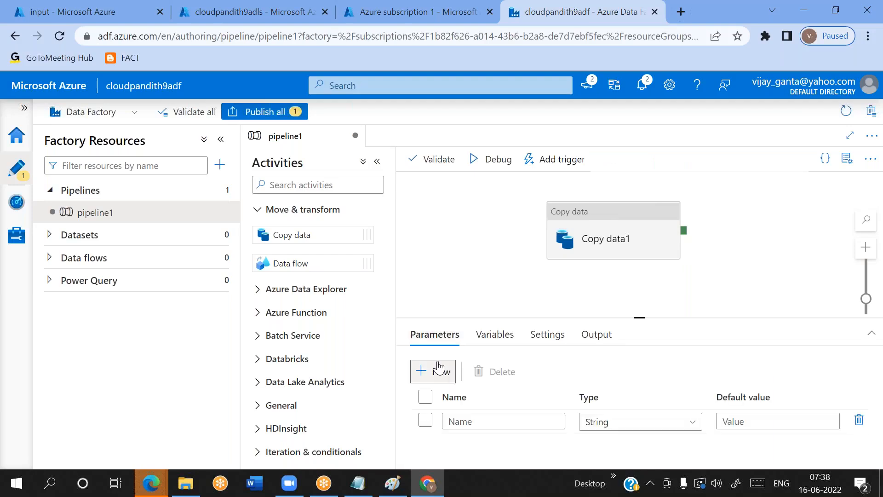
click(468, 427)
text(pl_param)
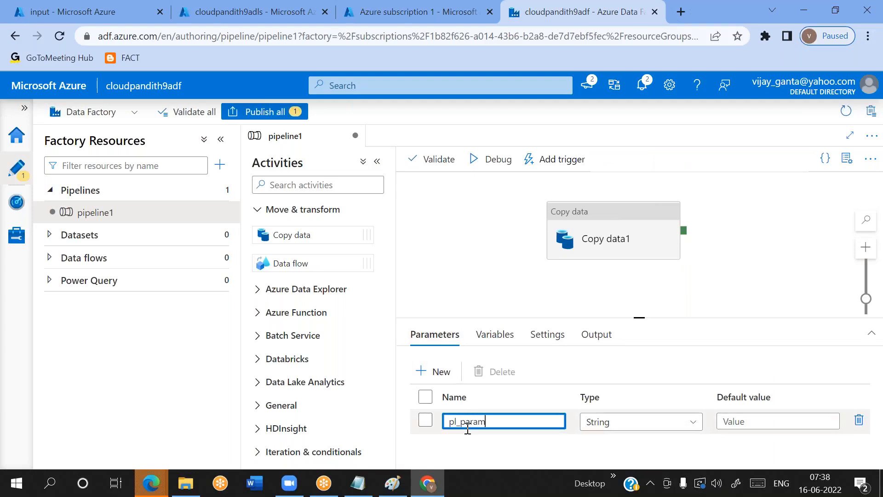
text(_folderpatg)
key(BackSpace)
text(h)
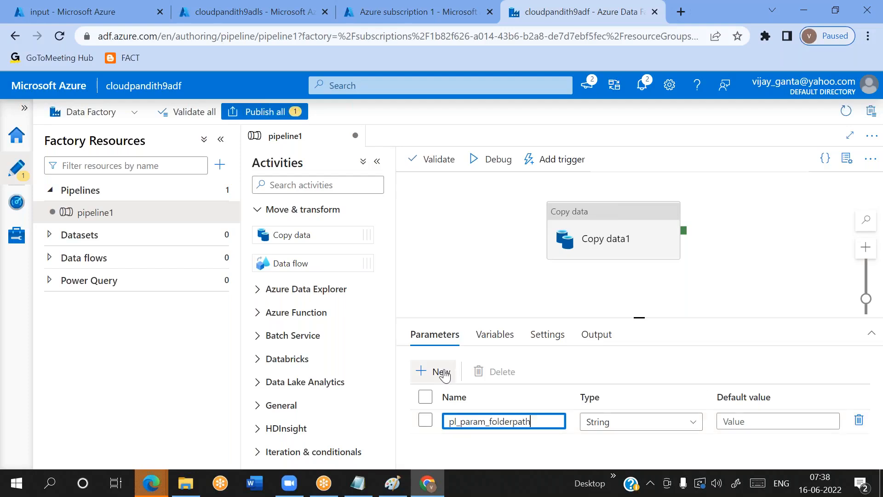
Add a second String parameter named pl_param_filename to pipeline1
click(441, 371)
click(480, 445)
text(pl)
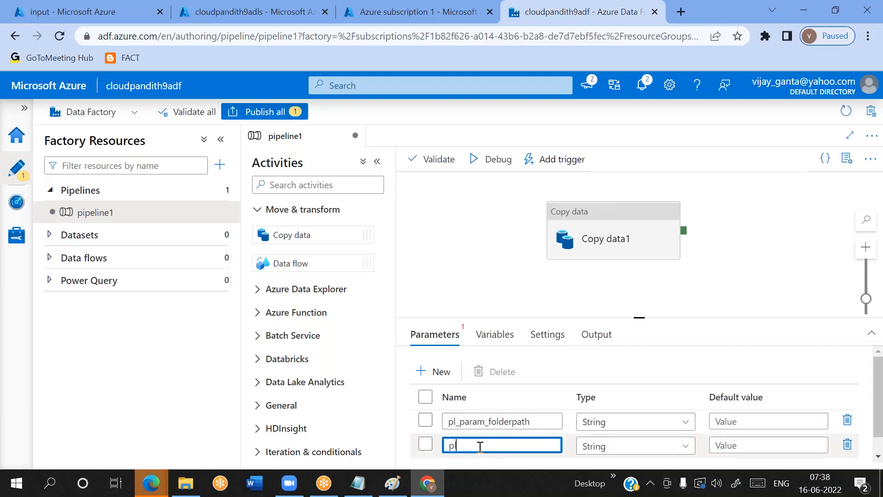
text(_param_filename)
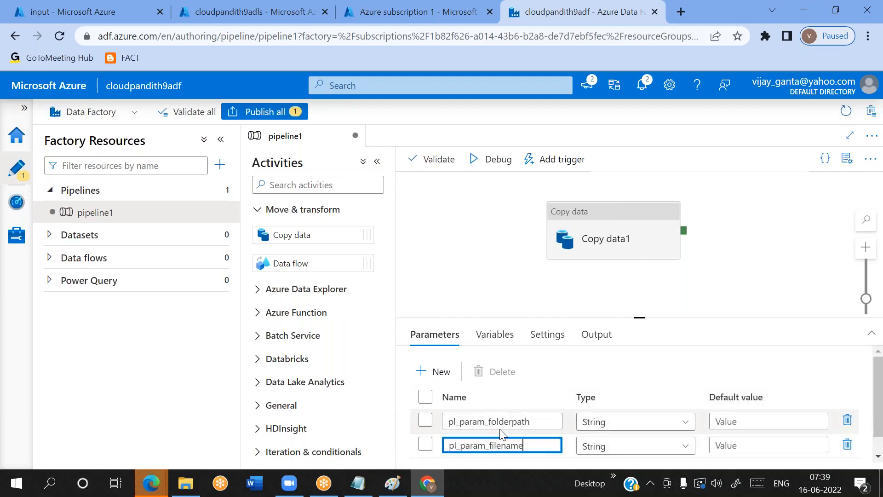
Start a new trigger for pipeline1 and name it tr_event_blob
click(550, 169)
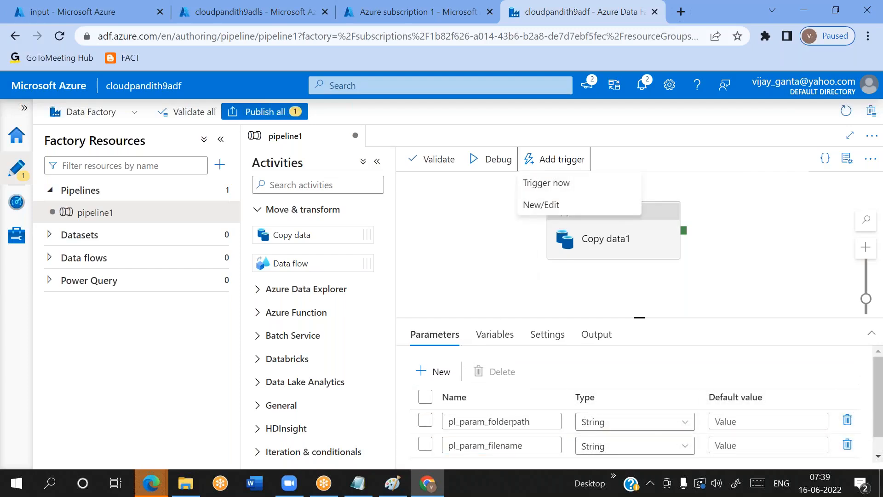
click(547, 206)
click(505, 144)
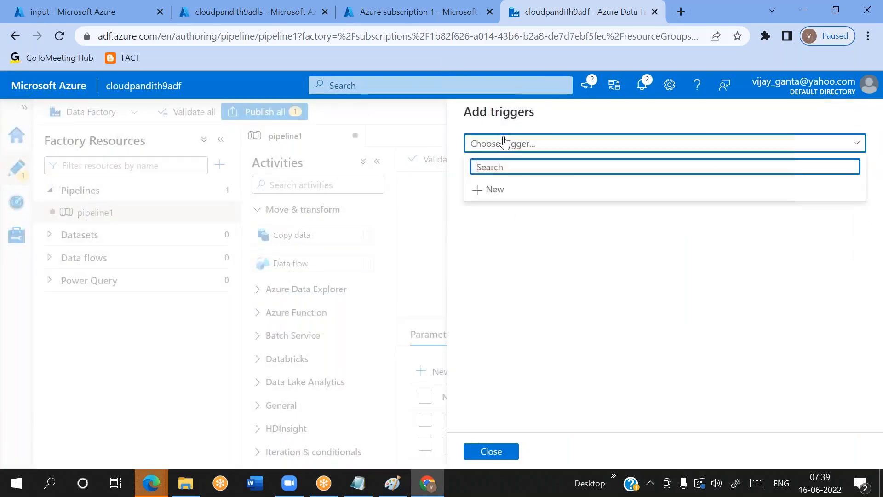
click(495, 190)
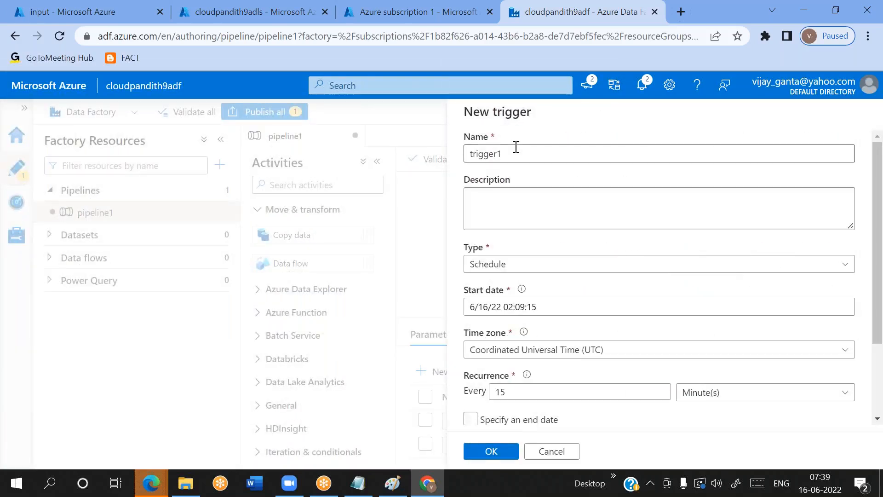
click(516, 147)
key(ctrl+a)
key(BackSpace)
text(tr_)
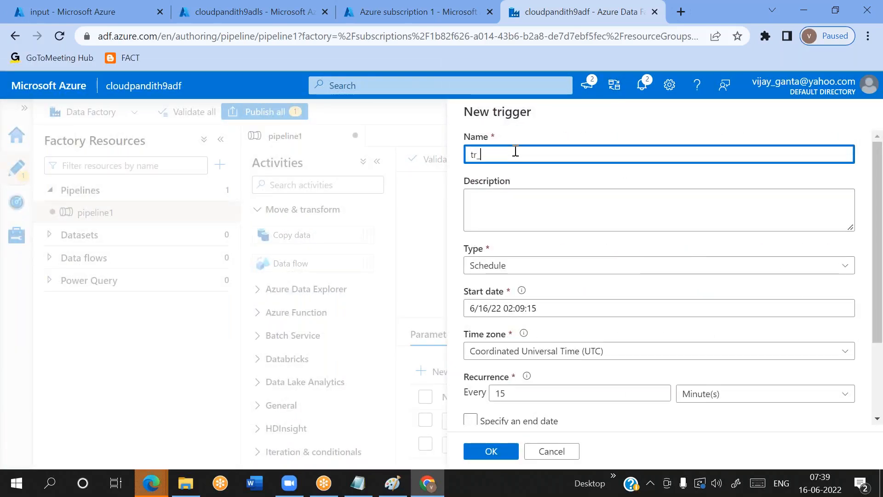
text(event)
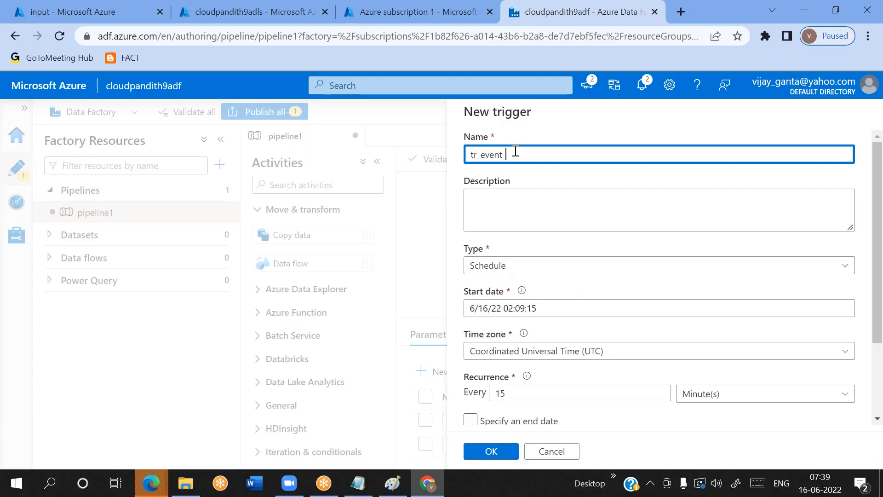
text(_blob)
double_click(501, 152)
Set the trigger type to Storage events and choose Azure subscription 1 as its subscription
click(507, 266)
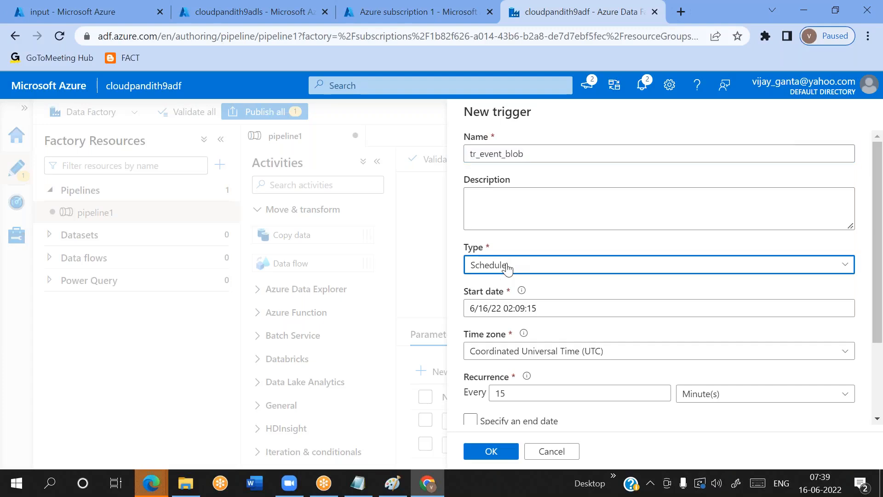
click(497, 357)
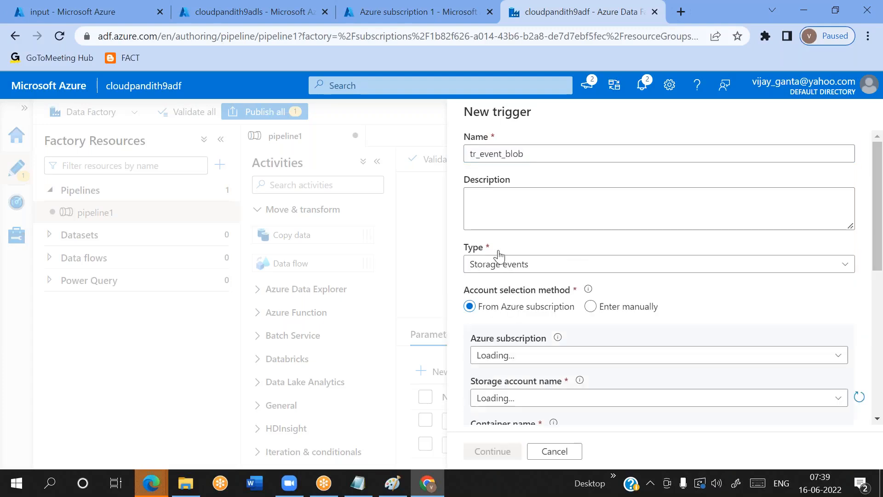
scroll(524, 272, down, 2)
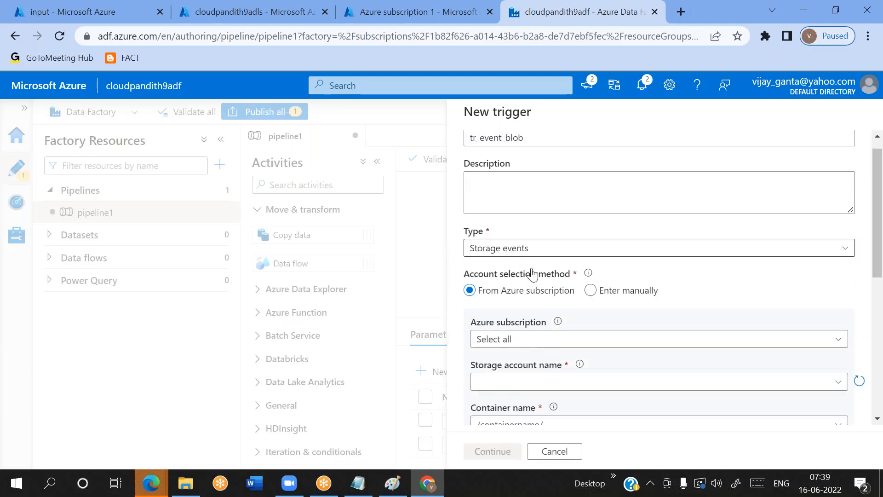
click(514, 286)
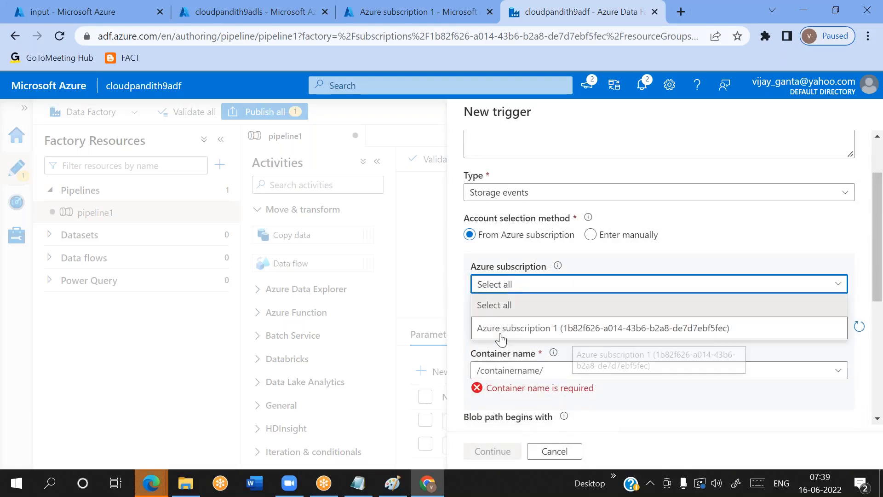
click(499, 329)
scroll(498, 329, down, 2)
Point the trigger at the input container of the cloudpandith9blob storage account
click(507, 283)
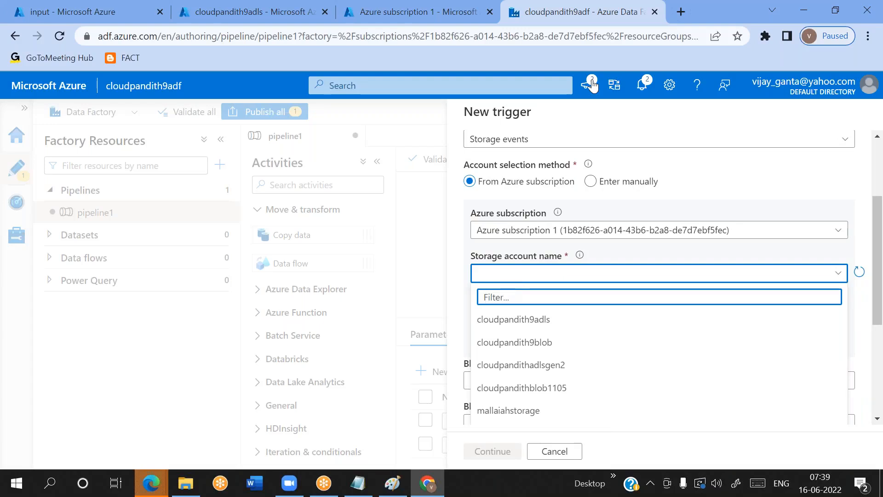
click(650, 10)
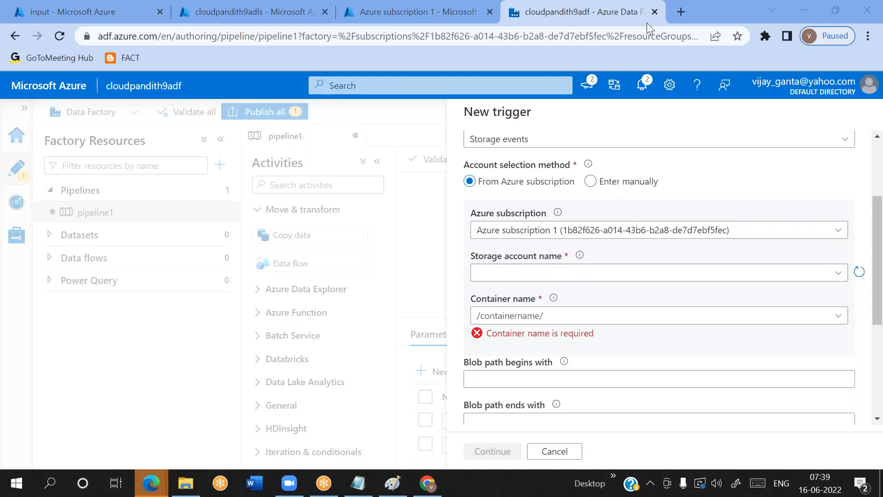
click(515, 273)
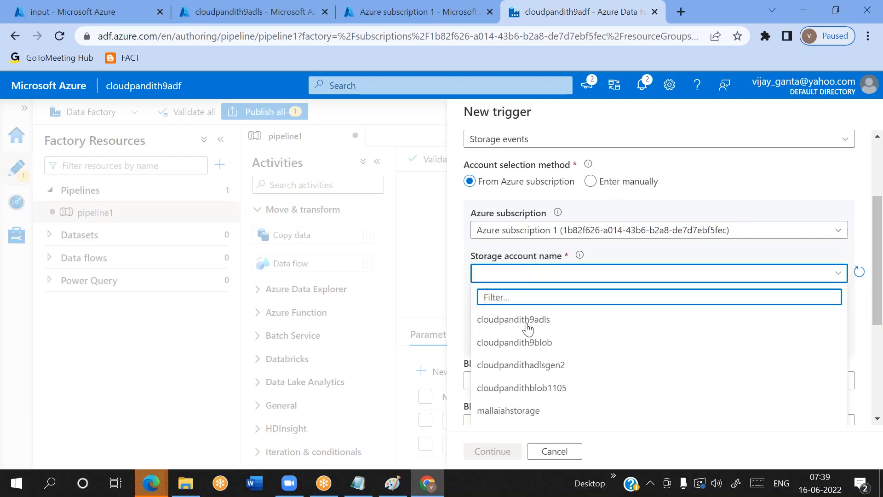
click(516, 342)
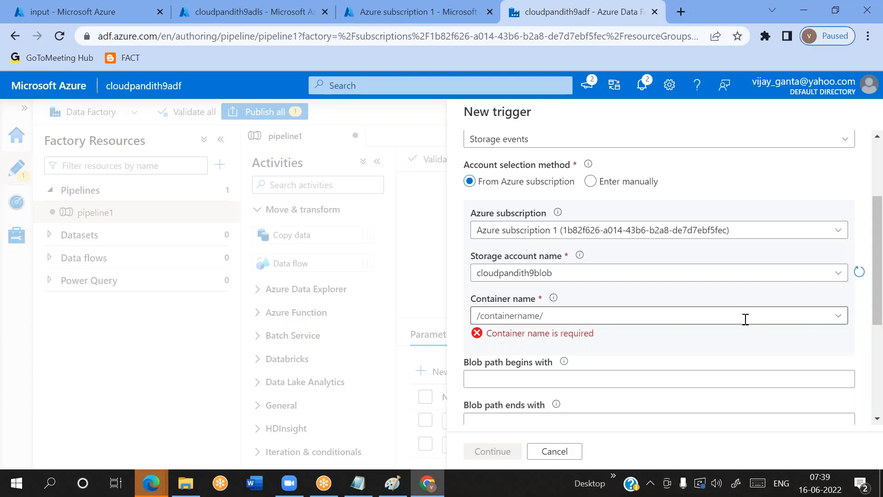
click(838, 322)
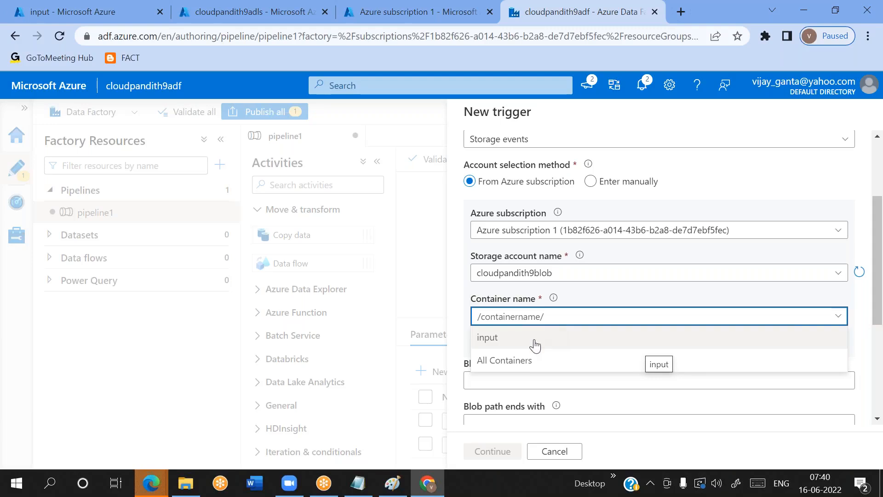
click(498, 341)
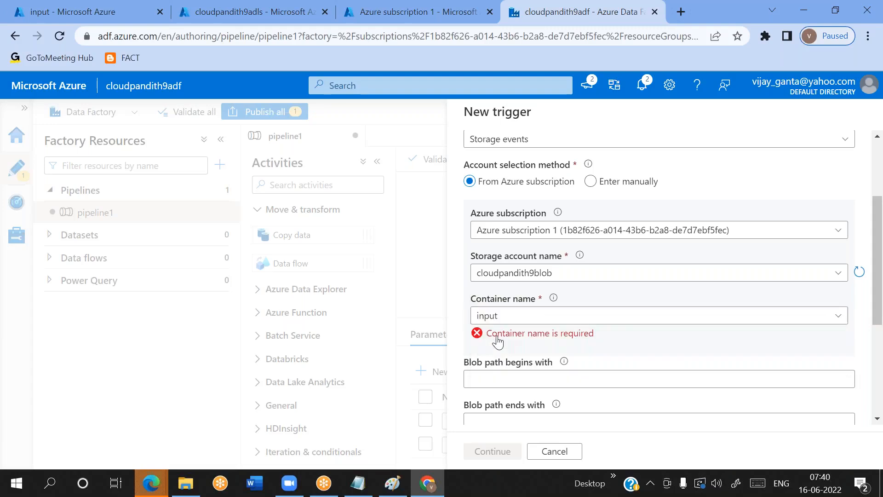
double_click(496, 318)
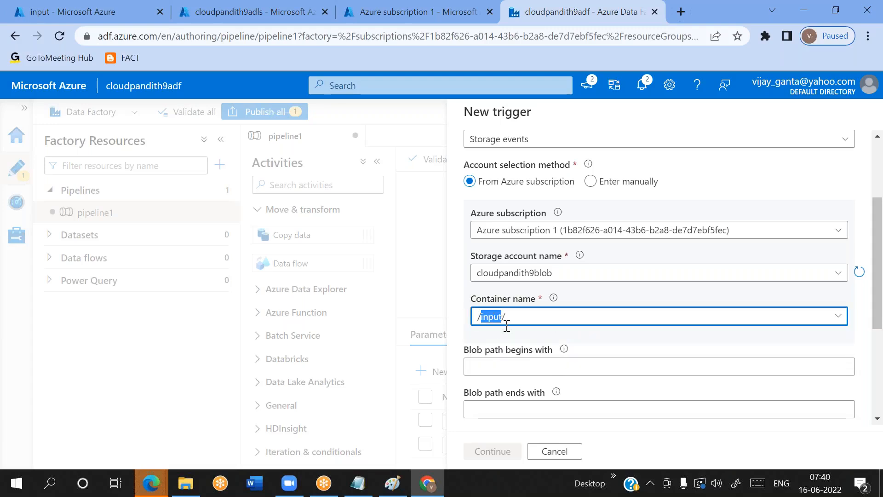
scroll(514, 335, down, 2)
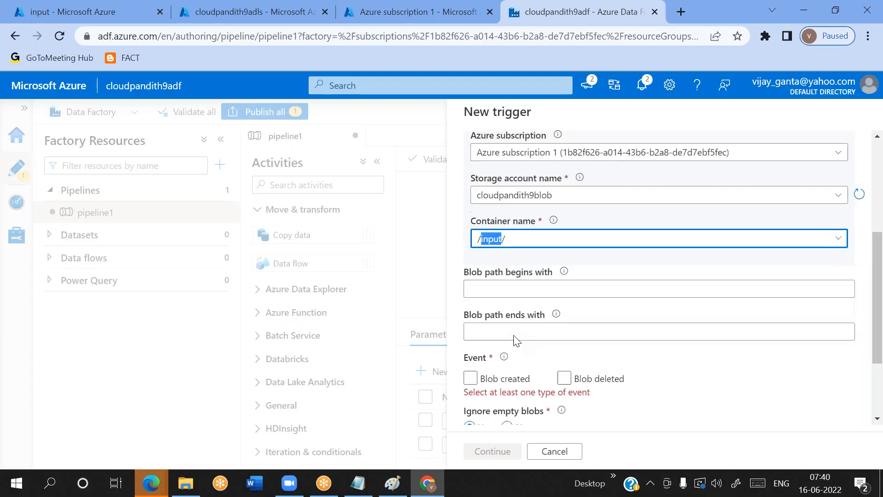
click(495, 245)
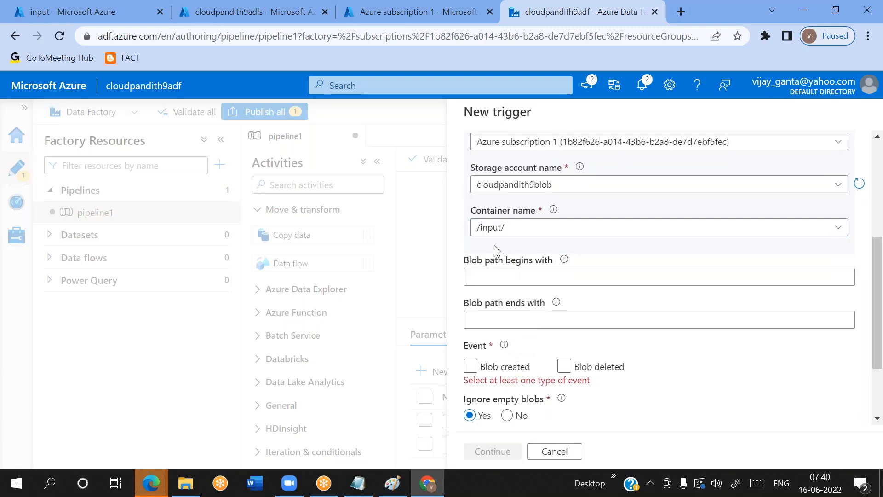
double_click(492, 228)
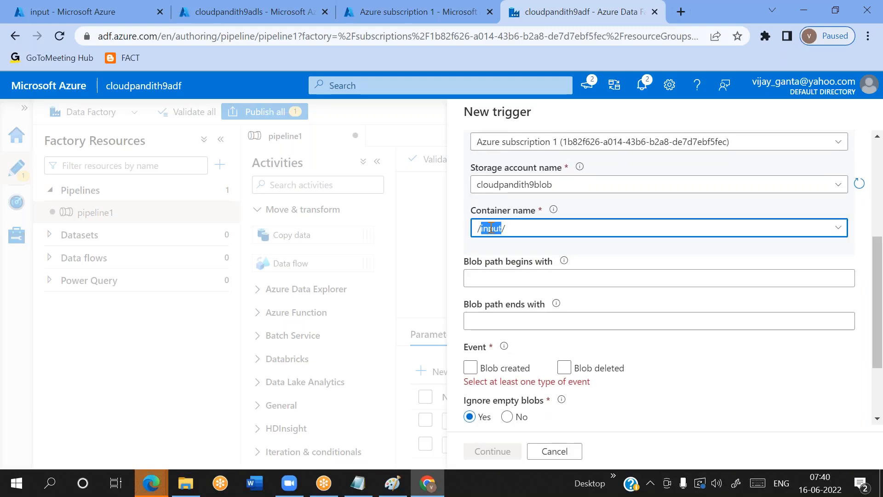
click(489, 244)
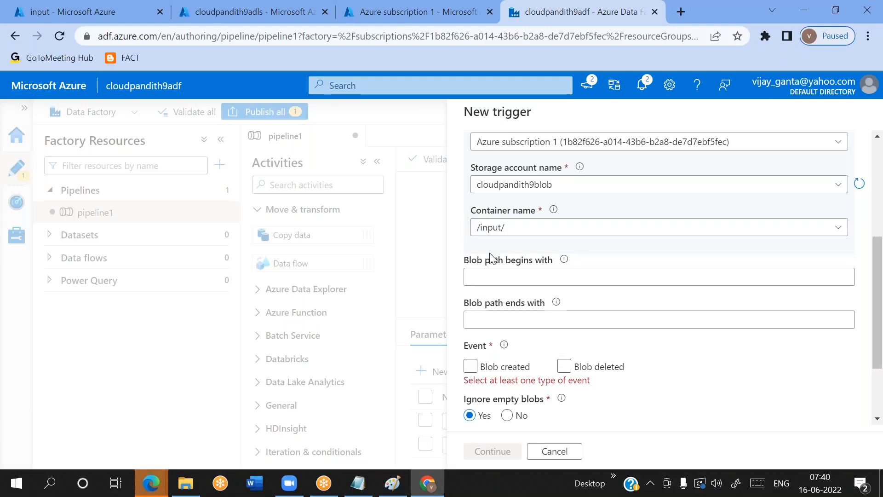
Try .csv and .parquet in turn as the trigger's blob path ending
click(472, 322)
text(.csv)
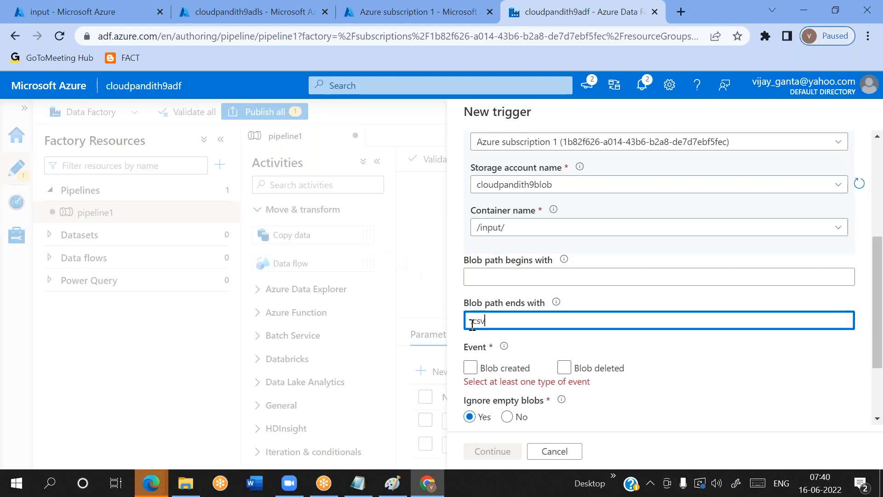
key(BackSpace)
key(BackSpace)
key(BackSpace)
key(BackSpace)
text(.parquet)
Replace the trigger's blob path ending with .csv
key(ctrl+a)
key(BackSpace)
triple_click(472, 321)
click(493, 323)
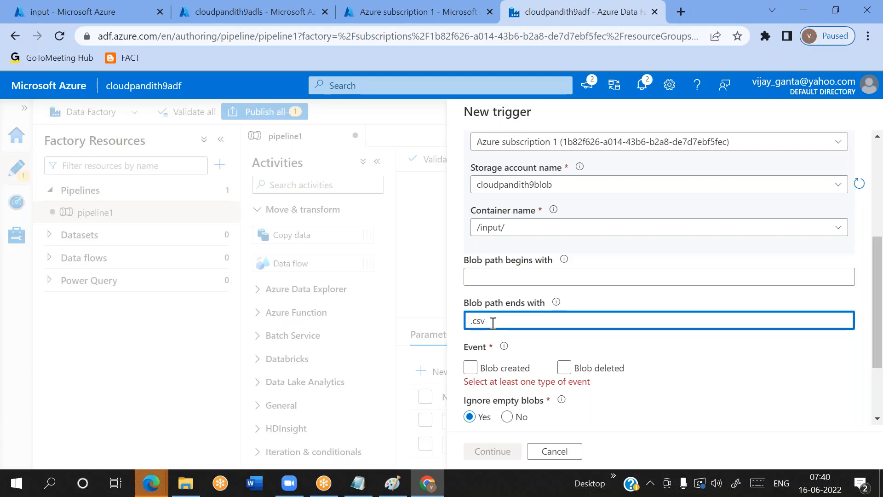
drag(493, 322, 456, 325)
click(504, 322)
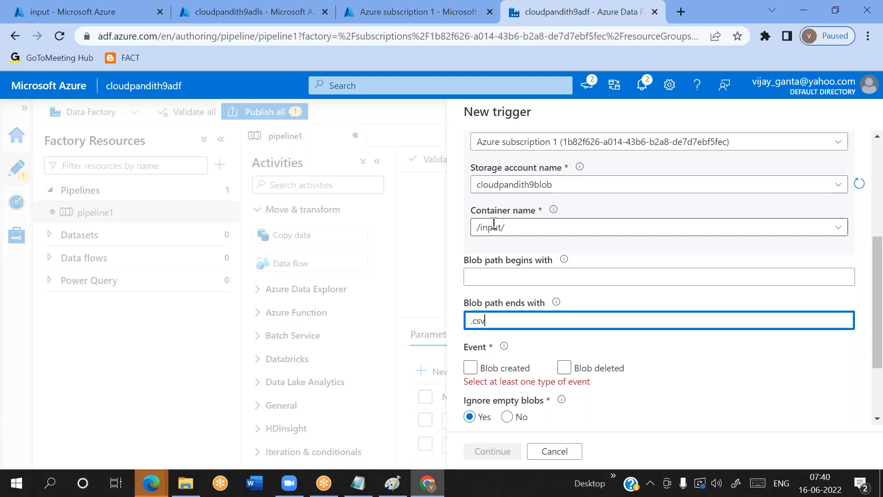
triple_click(476, 321)
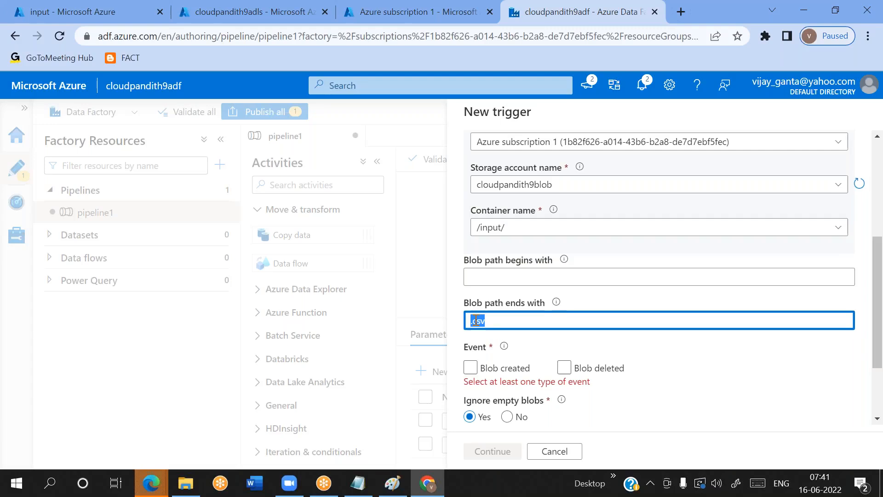
click(612, 22)
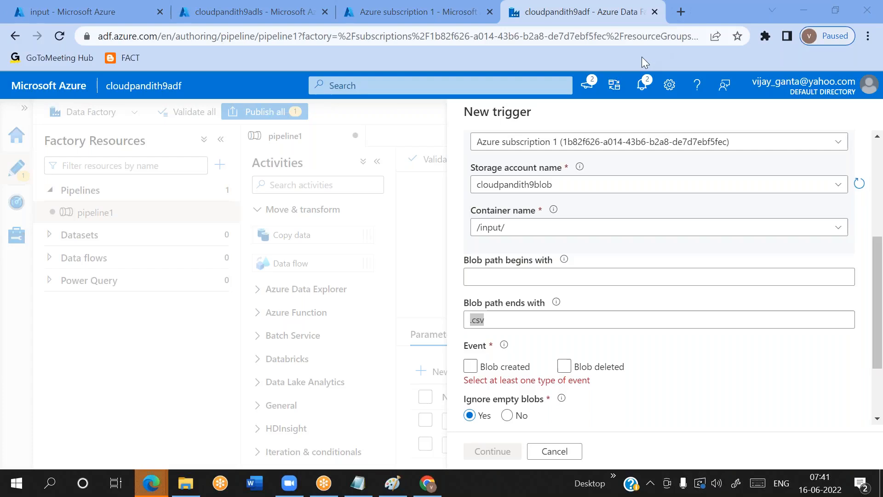
Try cust/2022/ as the beginning of the trigger's blob path, and clear it again
click(515, 275)
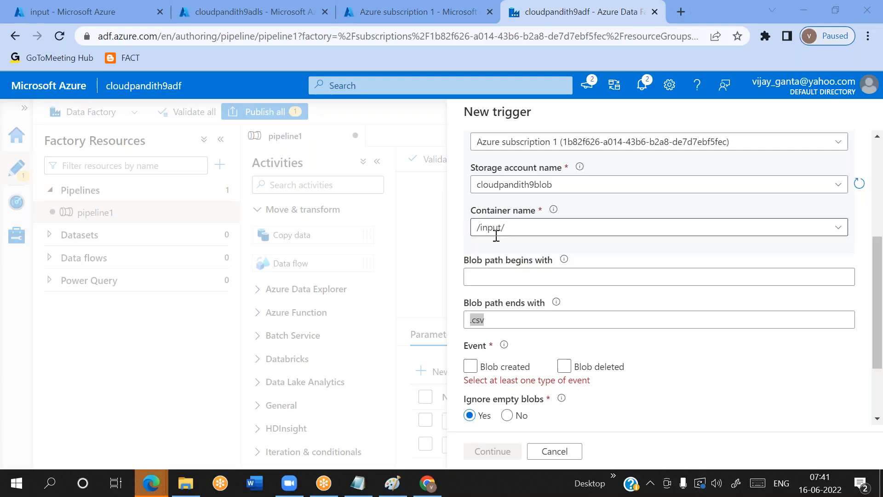
click(483, 271)
text(cust)
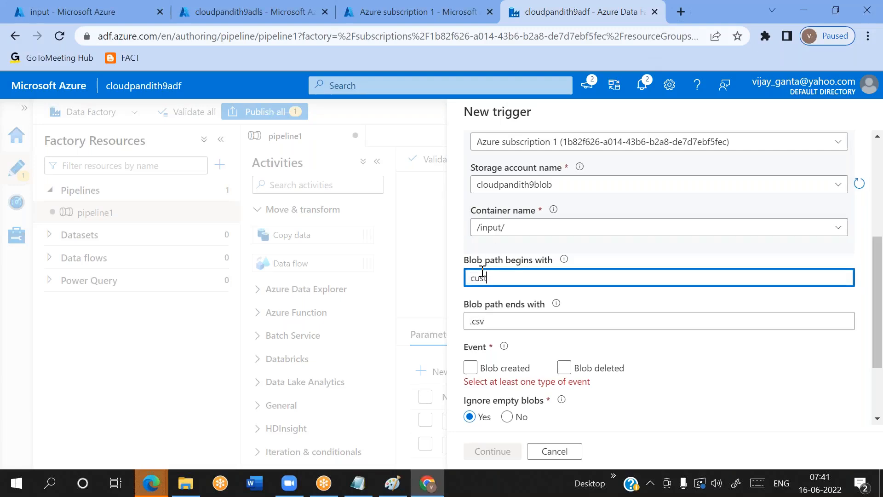
text(/2022/)
key(ctrl+a)
key(BackSpace)
scroll(558, 335, down, 1)
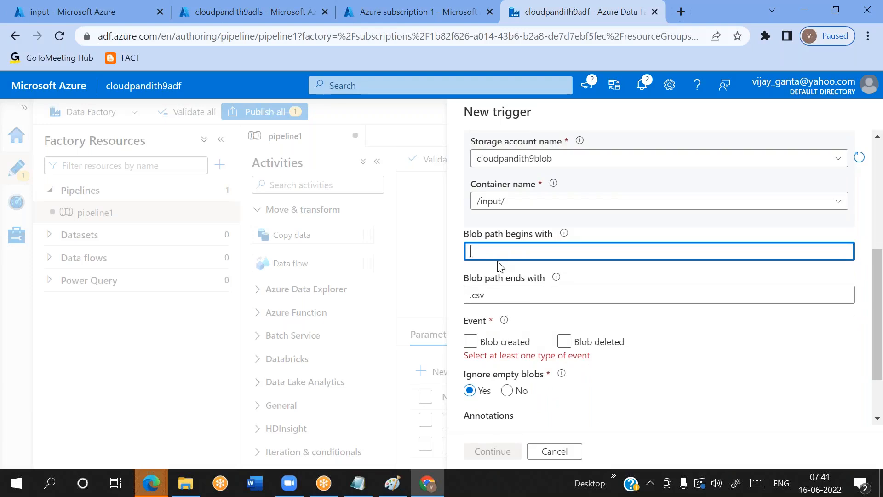
scroll(519, 247, up, 1)
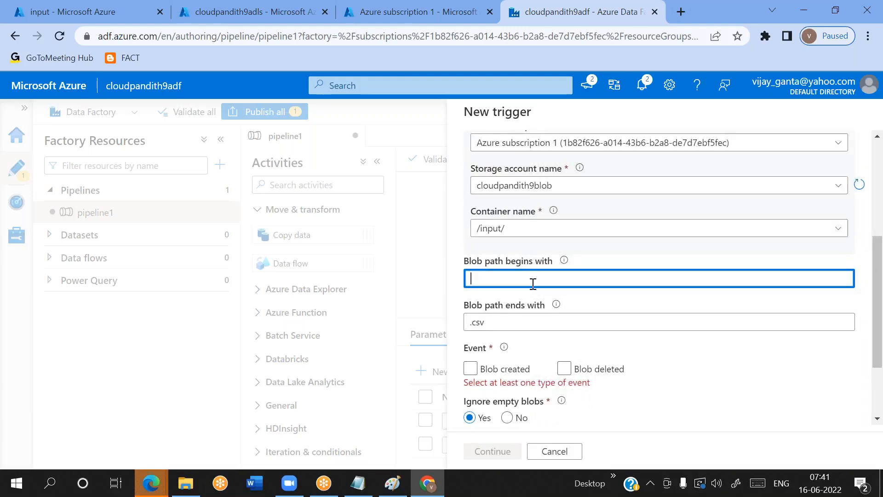
Try adding a comma-separated second extension after .csv in the blob path ending, and remove it again
click(556, 305)
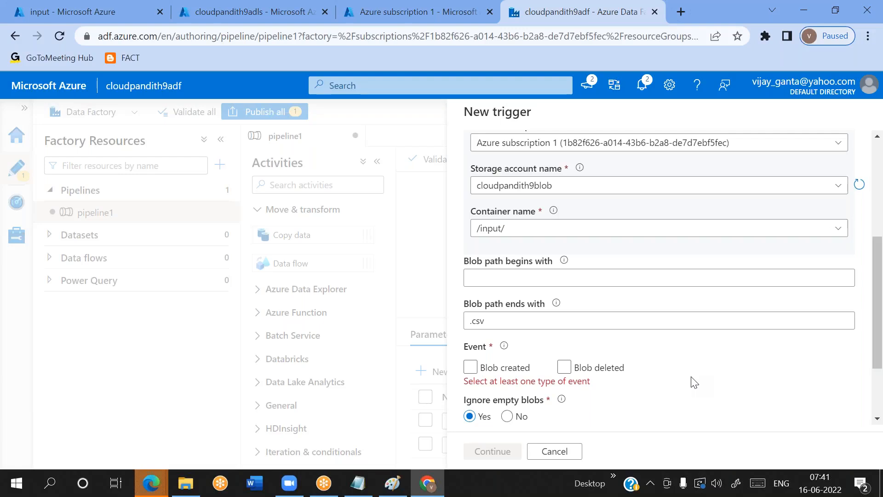
click(505, 313)
text(,.parq)
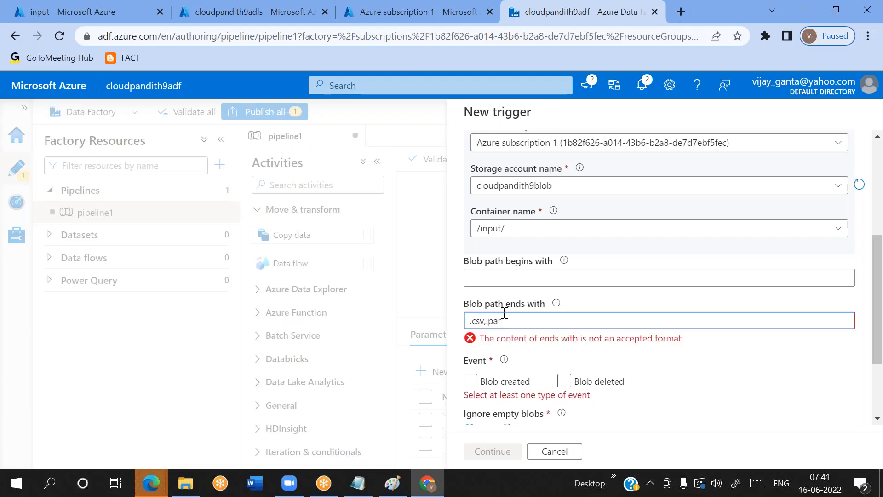
key(BackSpace)
key(BackSpace)
key(BackSpace)
key(BackSpace)
key(BackSpace)
key(BackSpace)
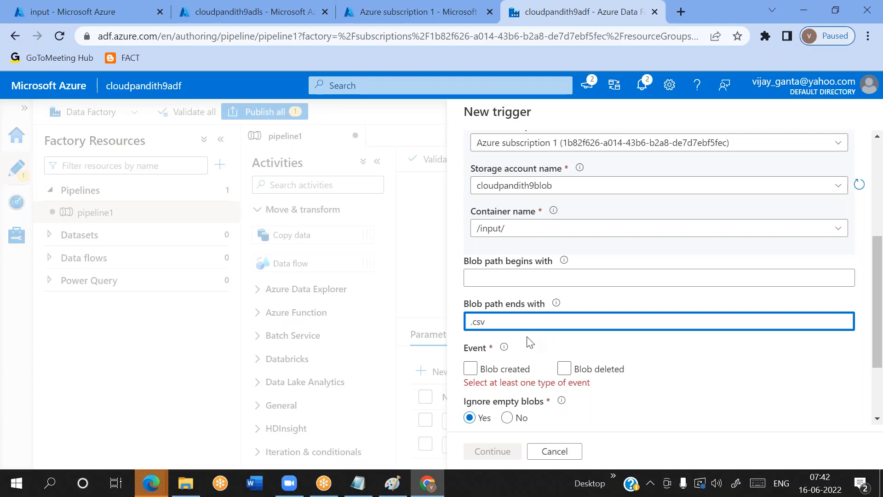
scroll(529, 341, down, 1)
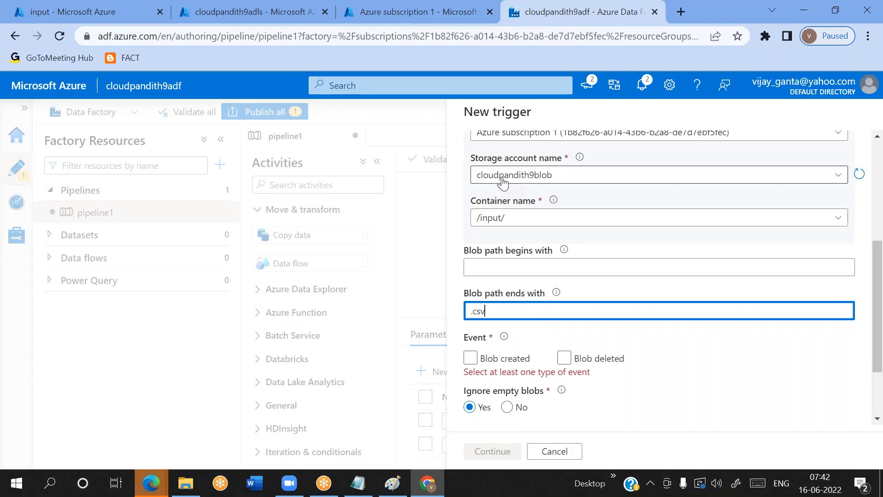
Review the trigger's container name and blob path ending filter
double_click(491, 218)
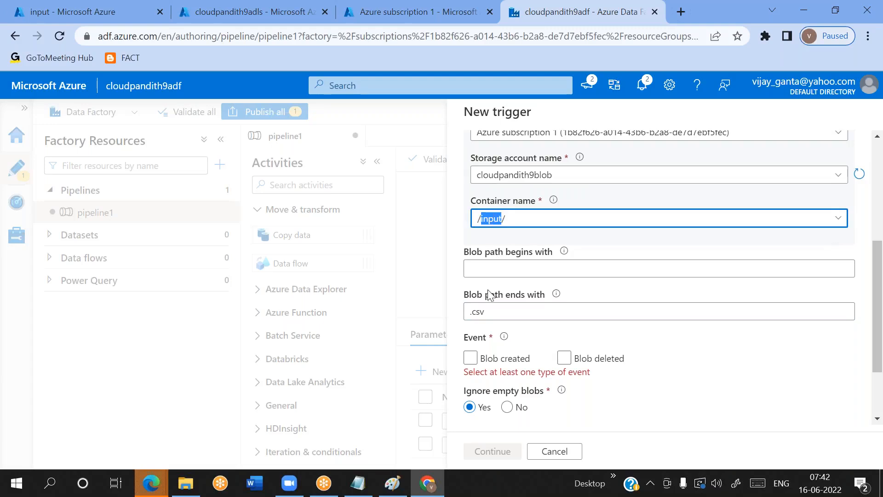
double_click(480, 311)
click(500, 312)
double_click(483, 312)
triple_click(484, 312)
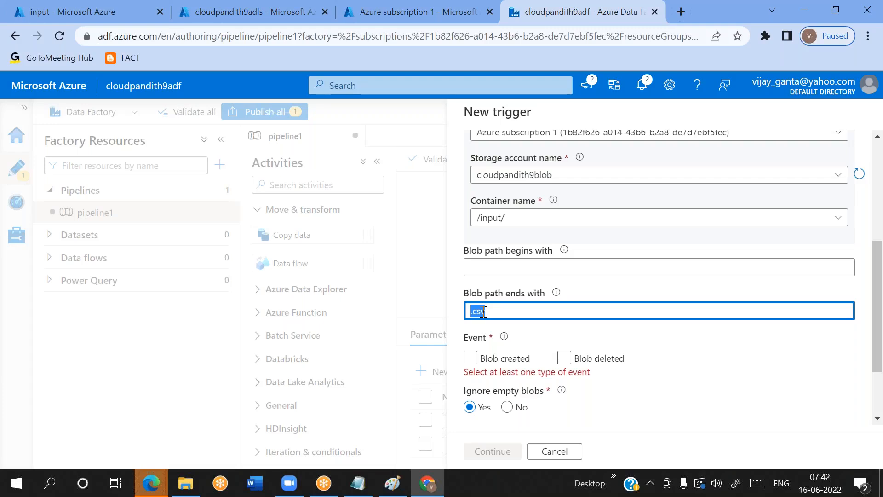
click(613, 18)
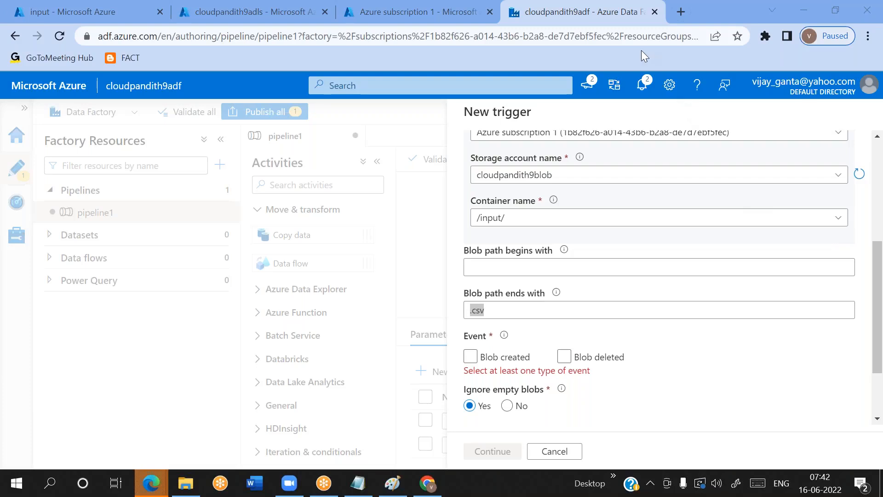
double_click(492, 218)
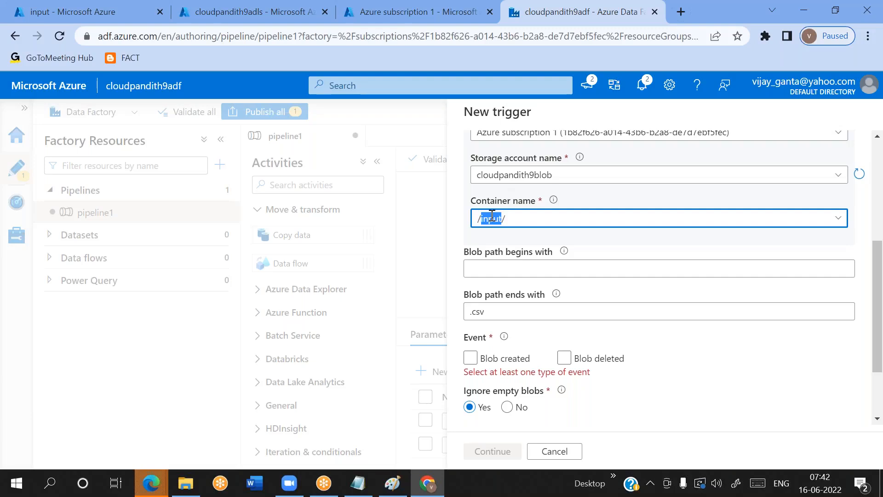
double_click(483, 309)
click(492, 311)
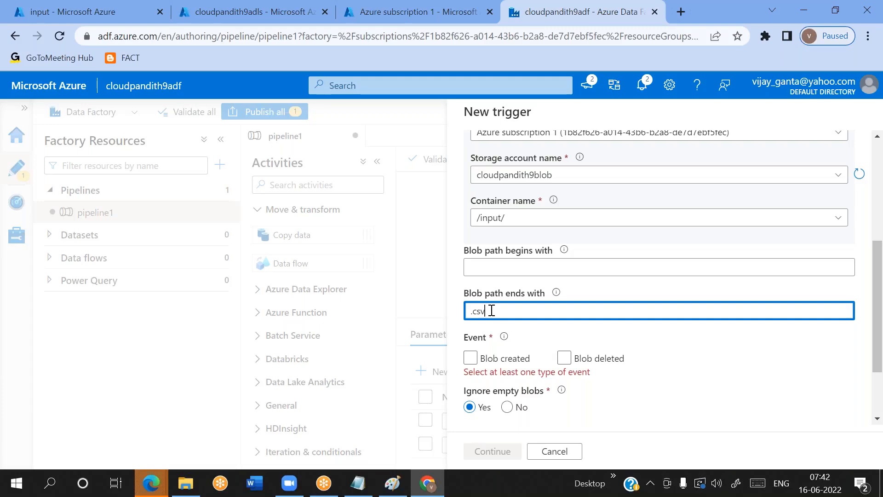
Set the trigger to fire on blob created events only, leaving blob deleted events off
scroll(492, 311, down, 1)
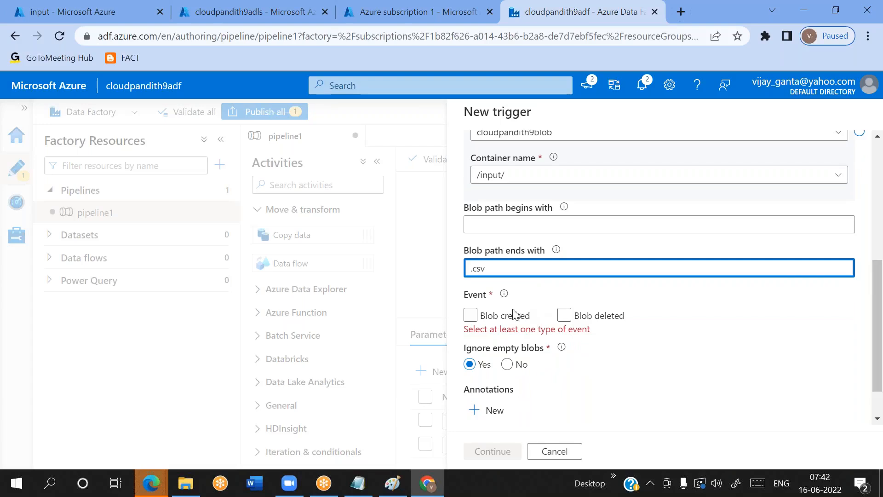
click(470, 315)
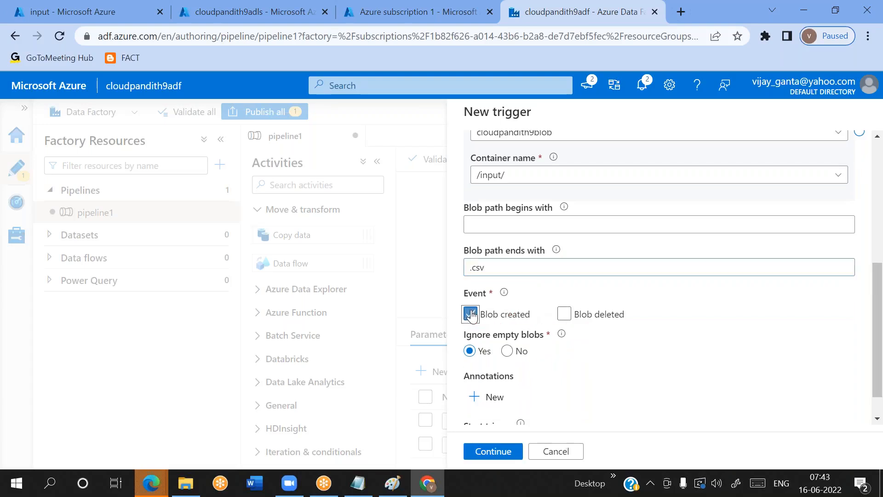
click(565, 315)
click(564, 315)
Try No for the trigger's ignore empty blobs option and switch it back to Yes
triple_click(502, 338)
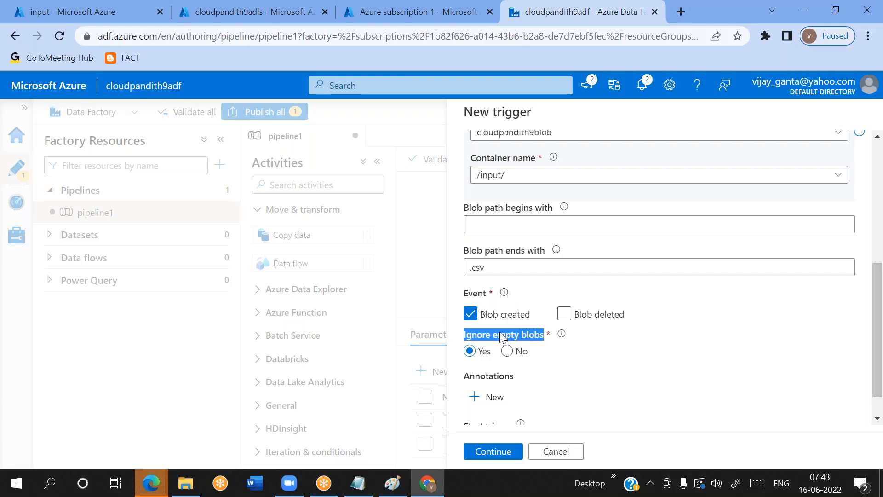
triple_click(512, 335)
double_click(505, 338)
triple_click(480, 339)
click(507, 351)
click(471, 352)
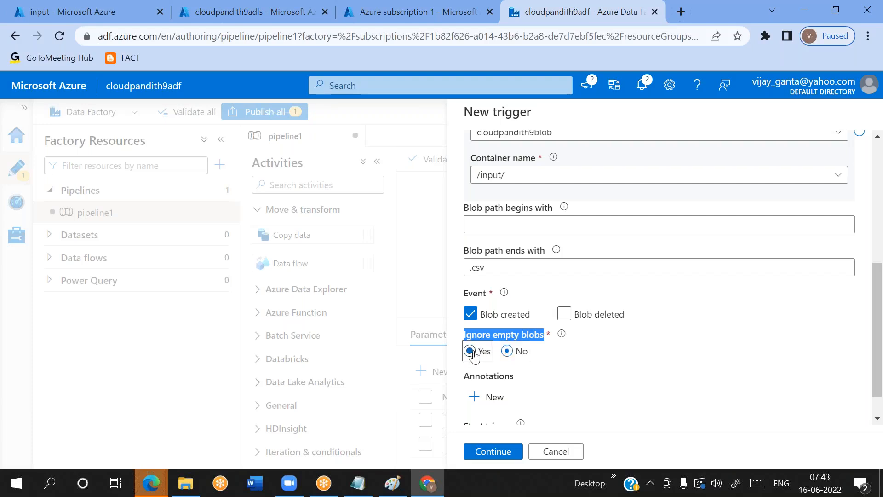
click(576, 361)
scroll(575, 361, down, 1)
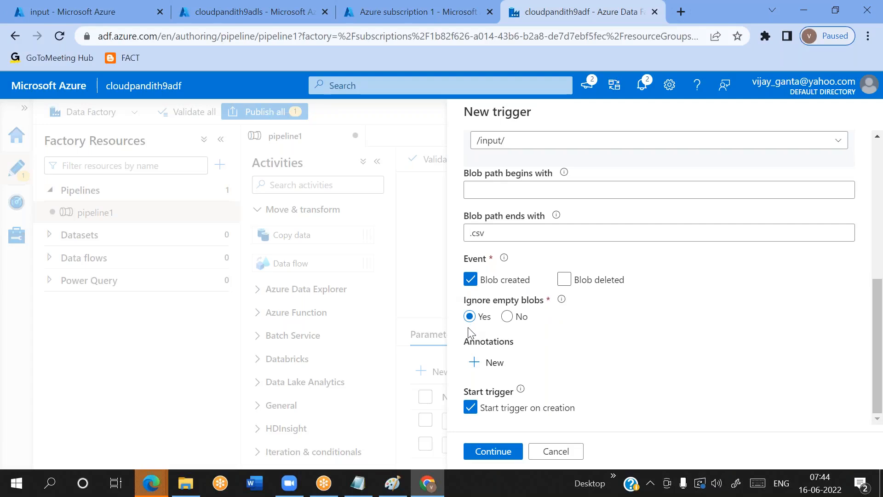
Switch to Notepad and add the line "> pipeline should run only on file creation" after a few blank lines at the end of the notes
click(363, 492)
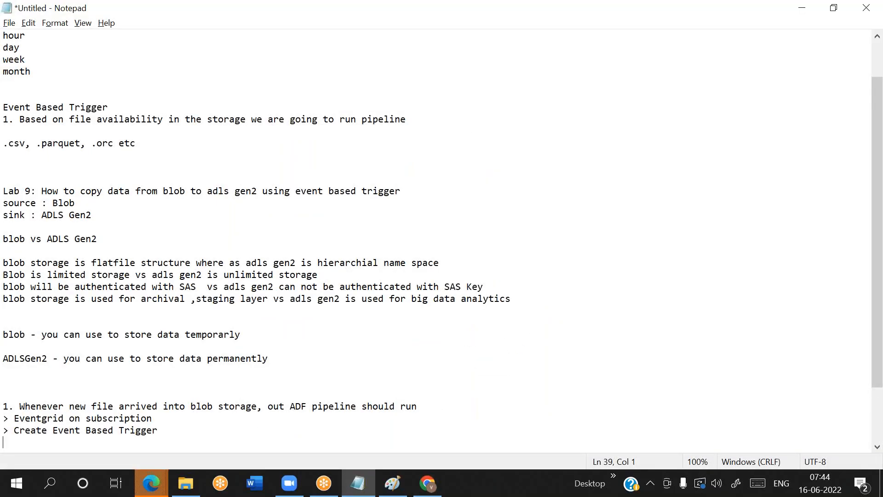
key(Return)
key(Return)
key(Return)
text(> pip)
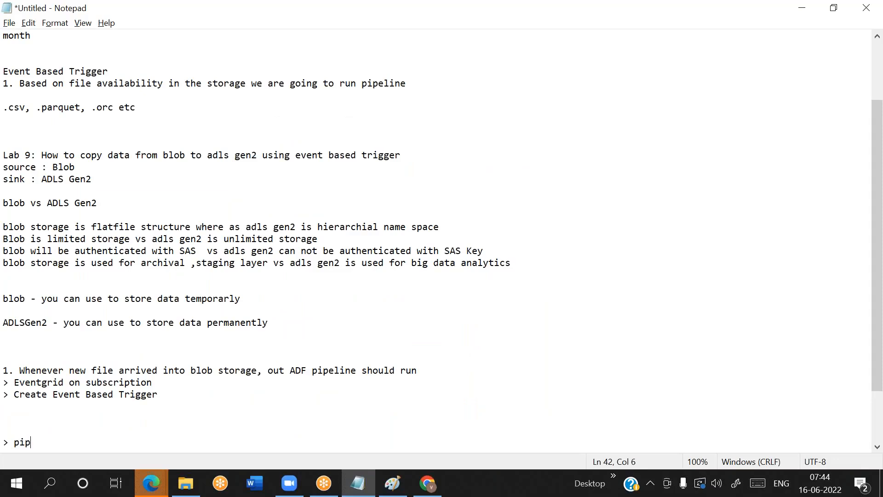
text(eline should run only on file creartio)
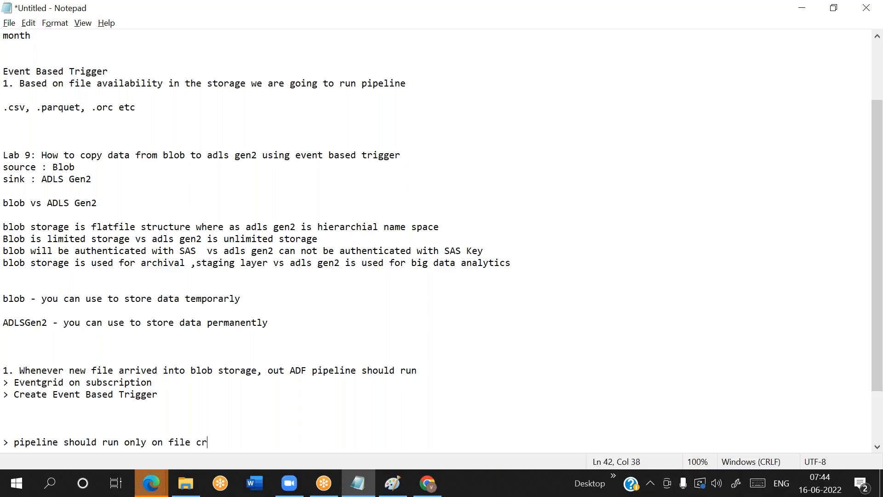
key(BackSpace)
key(BackSpace)
key(BackSpace)
key(BackSpace)
text(tion)
key(Return)
Add the note line "> pipeline should not run on file deletion"
text(> pipel)
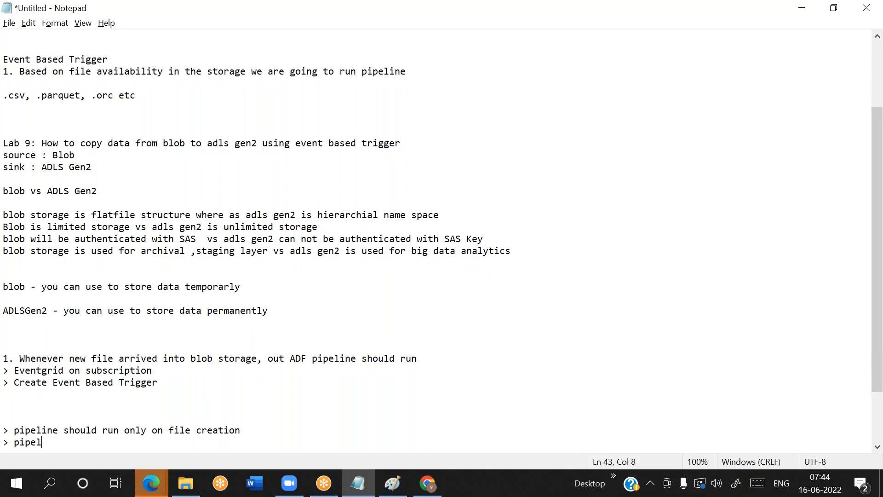
text(ine should not run on f)
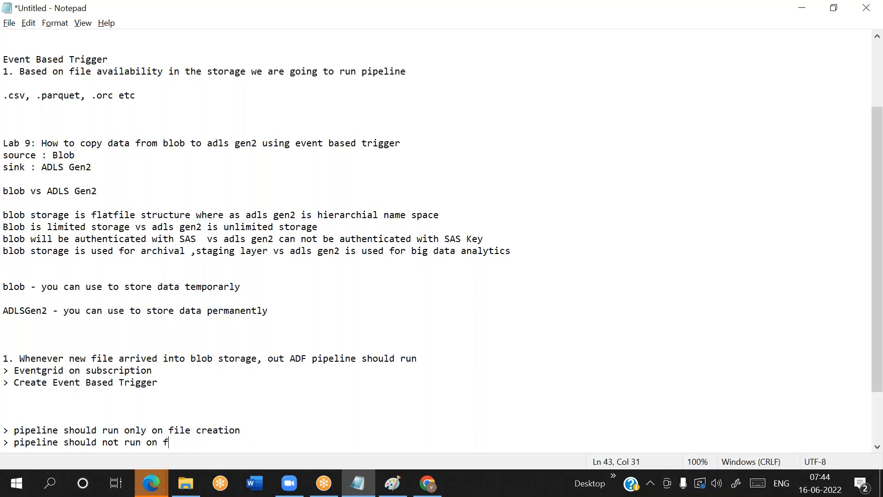
text(ile deletion)
key(Return)
Add the note line "> pipeline should not run on empty file creation" and start a new line
text(> pipeline should not run on empty files)
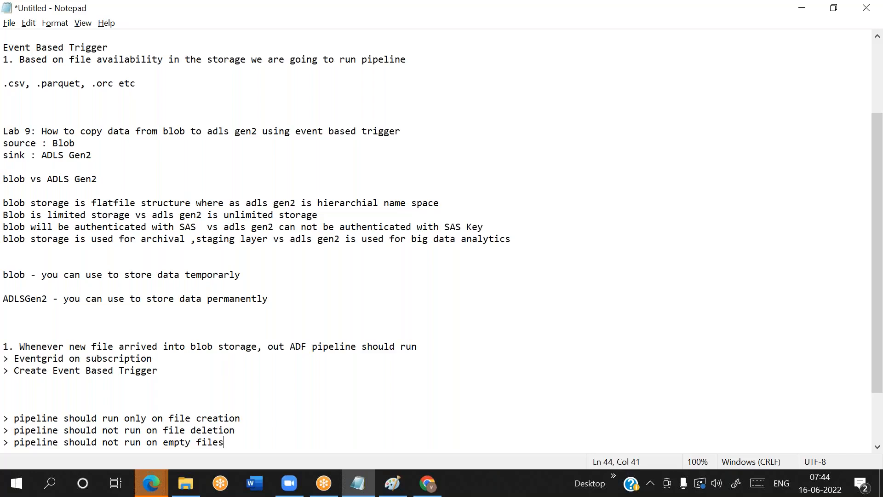
key(BackSpace)
text(creation)
key(Return)
key(BackSpace)
key(Return)
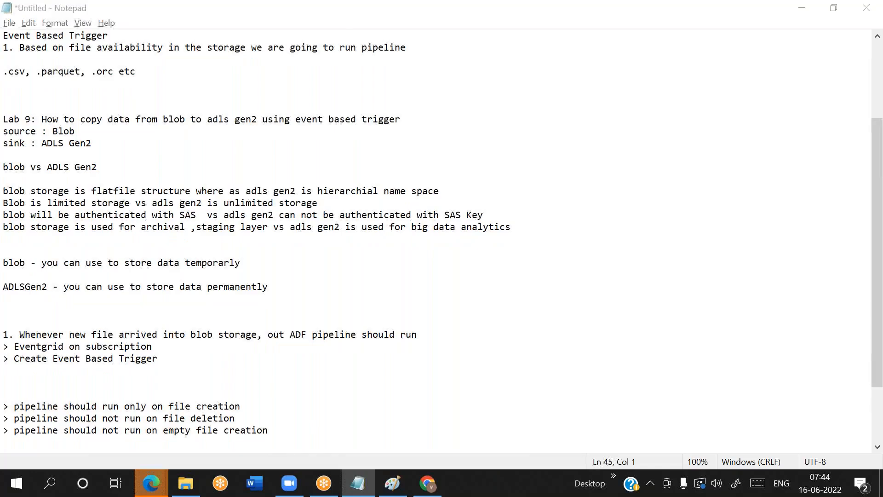
Switch back to the data factory in Chrome, review the new trigger's settings and continue to its data preview
key(alt+Tab)
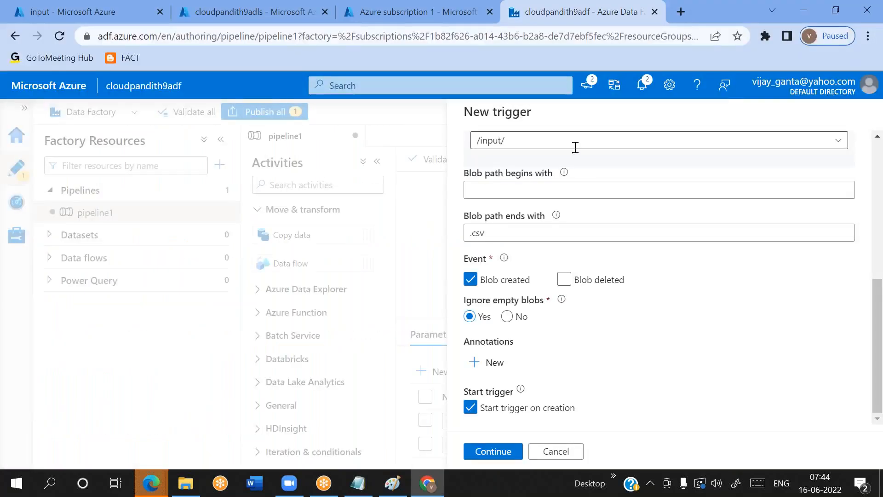
click(612, 21)
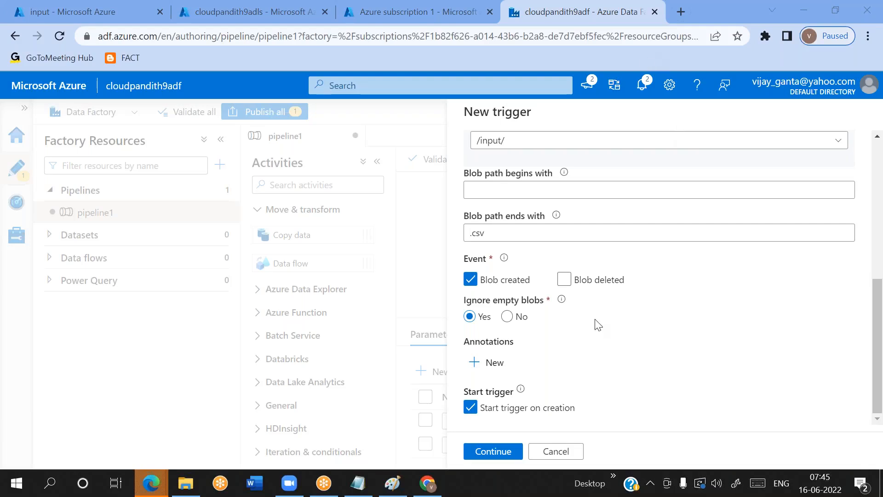
scroll(598, 325, up, 2)
scroll(595, 321, down, 2)
scroll(534, 174, up, 2)
scroll(517, 433, down, 2)
click(493, 452)
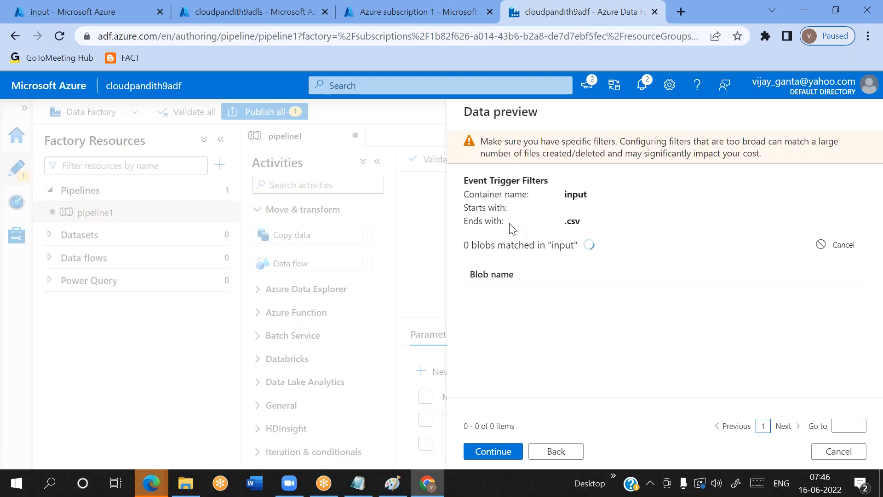
Check the event trigger filters in the data preview and continue to the trigger run parameters
triple_click(494, 194)
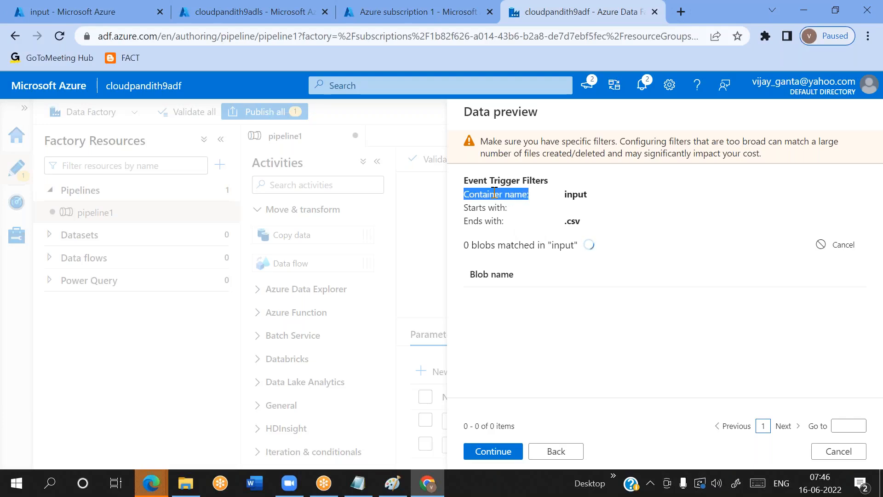
double_click(578, 195)
double_click(572, 223)
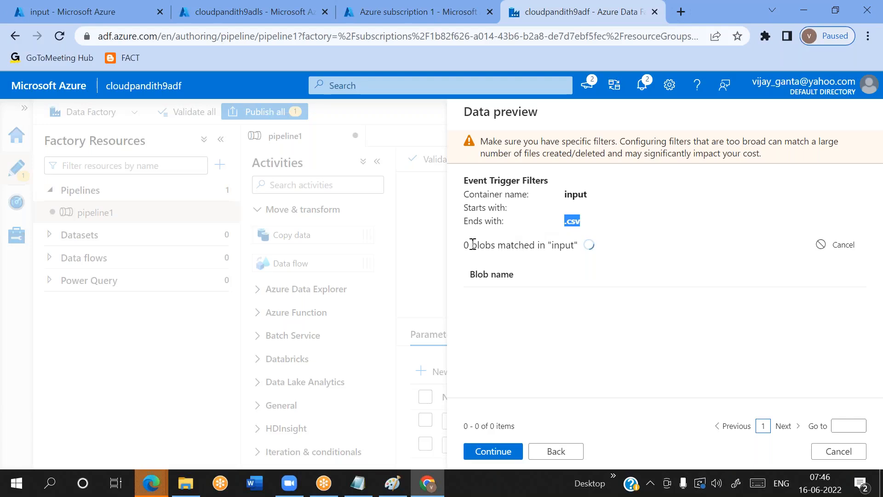
double_click(562, 244)
click(604, 264)
click(488, 452)
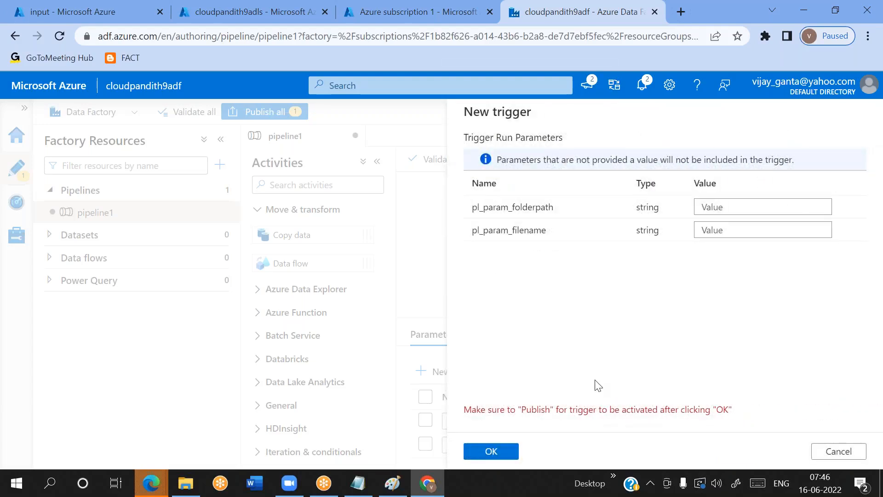
Try input as the value of pl_param_folderpath and credit.csv as the value of pl_param_filename
double_click(532, 207)
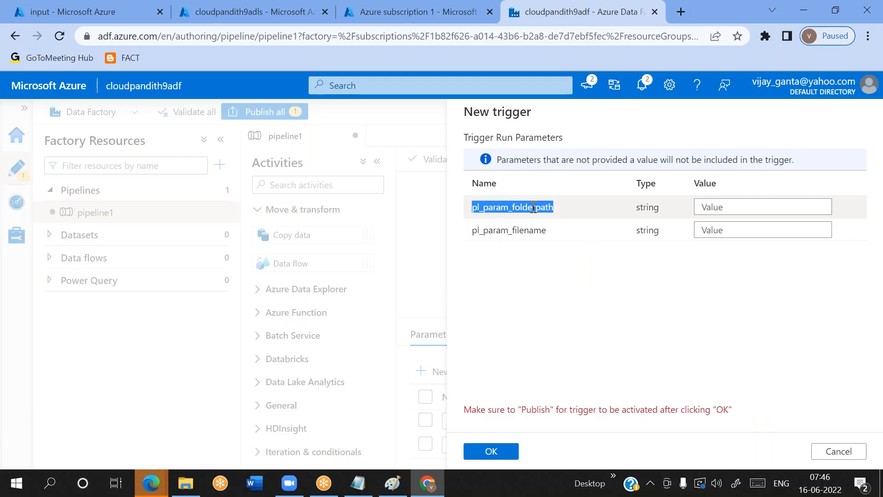
double_click(516, 231)
double_click(531, 208)
double_click(515, 233)
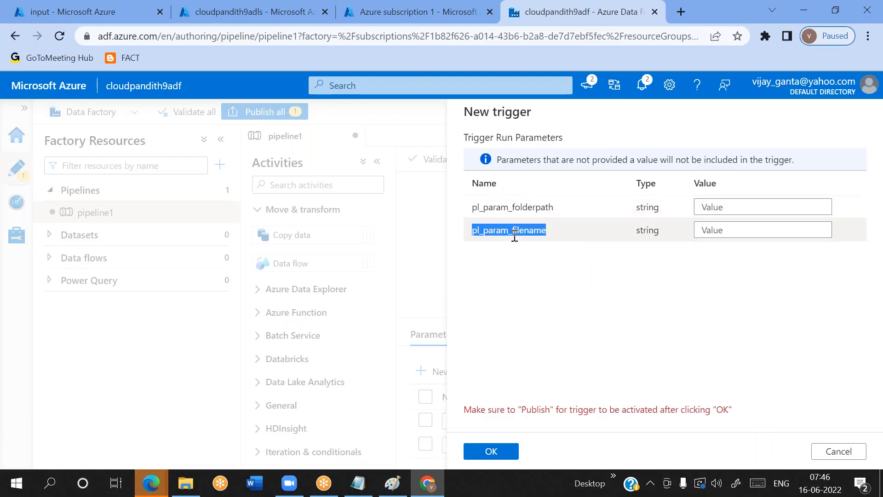
click(702, 201)
text(input)
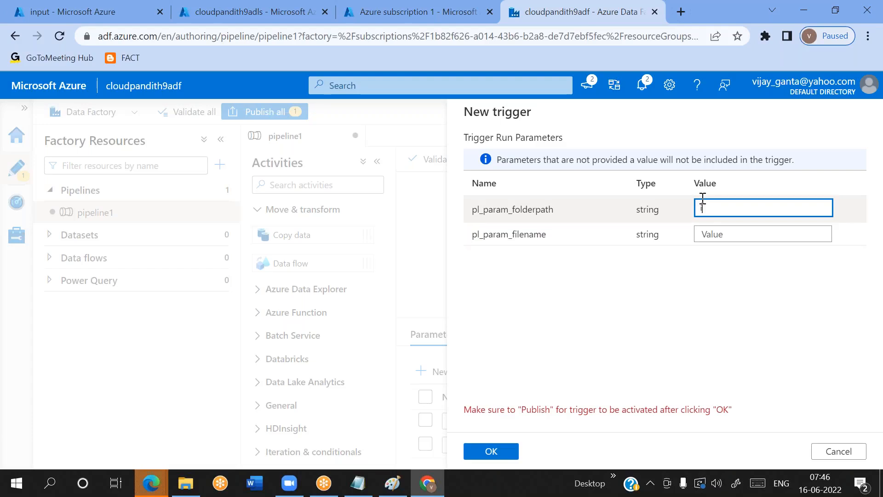
click(716, 232)
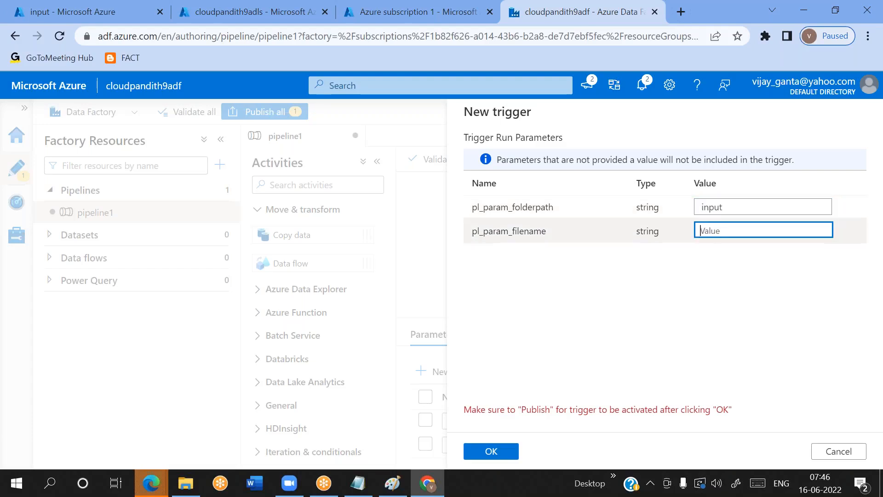
text(credit.csv)
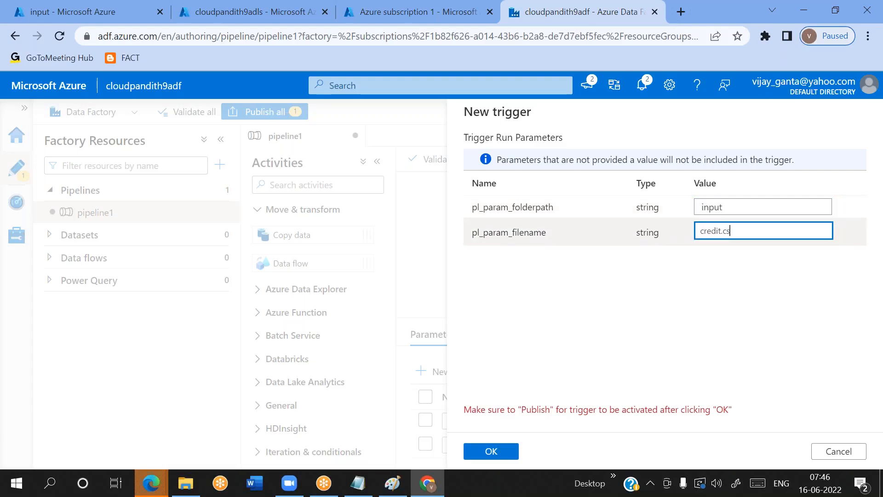
Clear the values of both trigger run parameters
triple_click(716, 230)
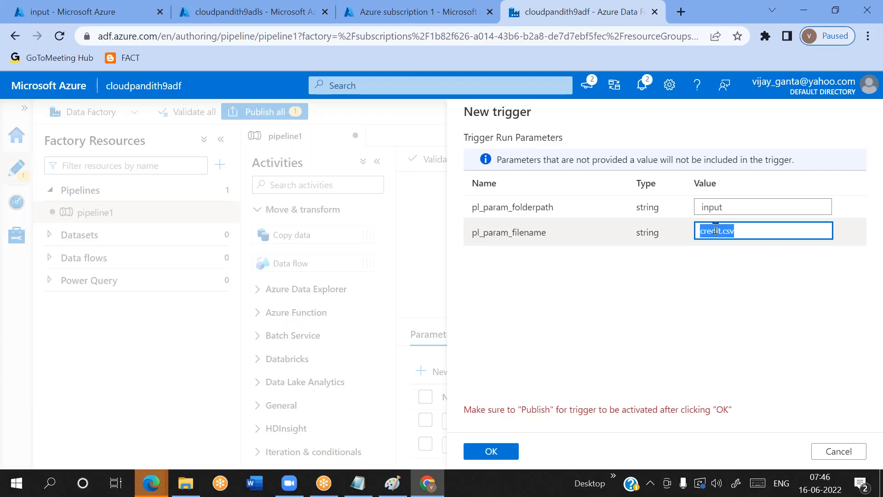
double_click(716, 230)
triple_click(716, 230)
key(BackSpace)
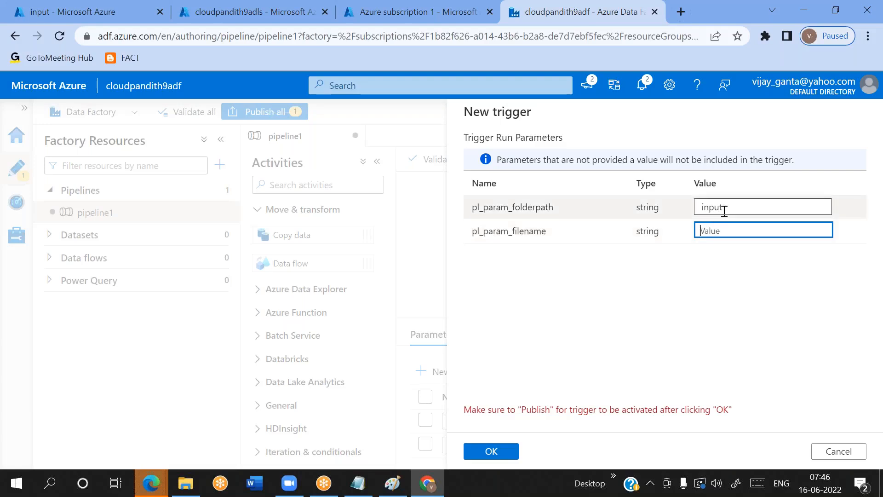
click(725, 212)
double_click(724, 212)
key(BackSpace)
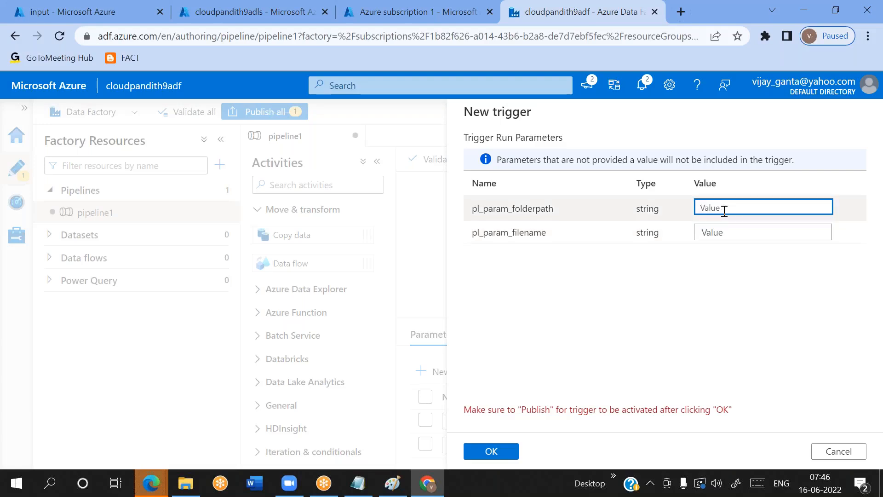
text(@)
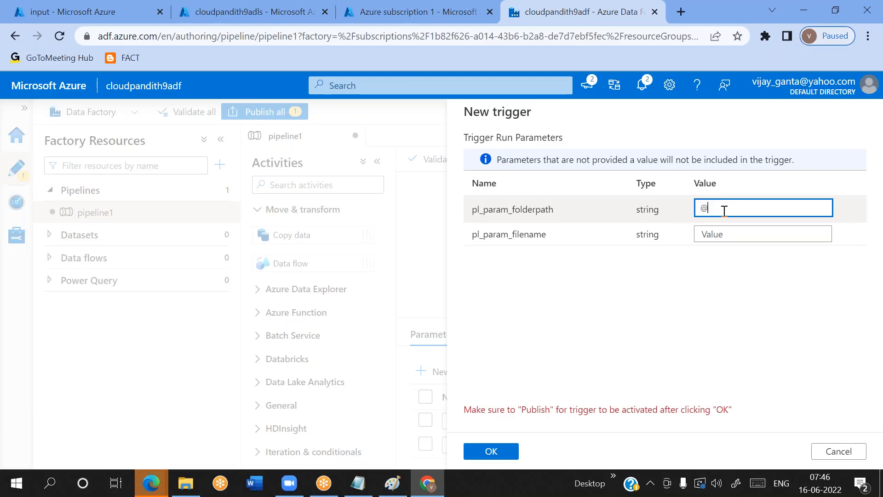
text(triggerBody().folderPath)
key(ctrl+a)
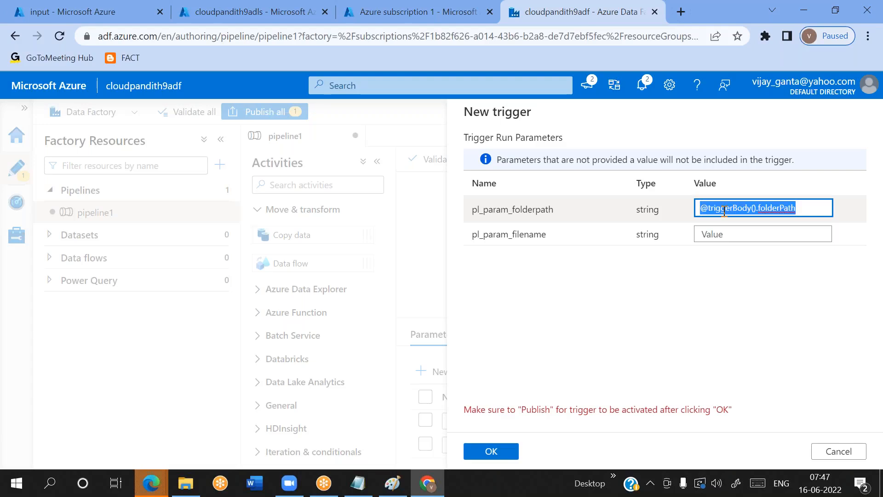
key(ctrl+c)
click(710, 233)
key(ctrl+v)
key(BackSpace)
key(BackSpace)
key(BackSpace)
key(BackSpace)
key(BackSpace)
key(BackSpace)
key(BackSpace)
key(BackSpace)
key(BackSpace)
key(BackSpace)
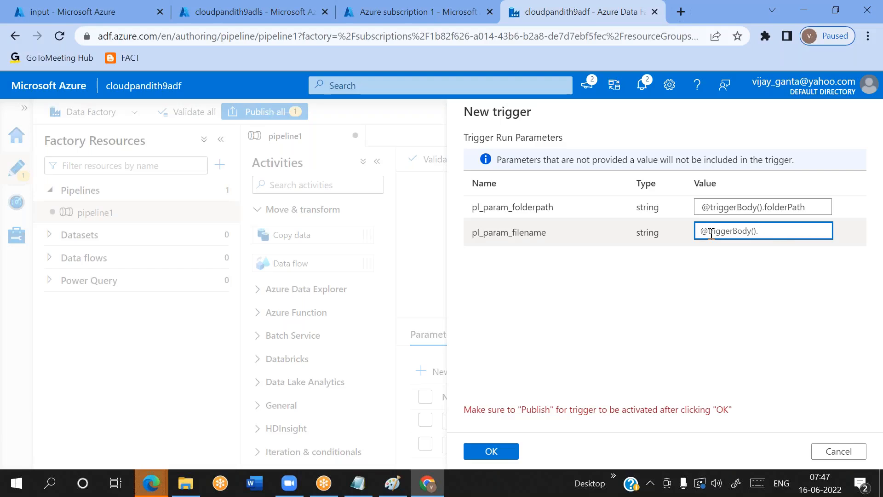
text(filepatgh)
key(ctrl+a)
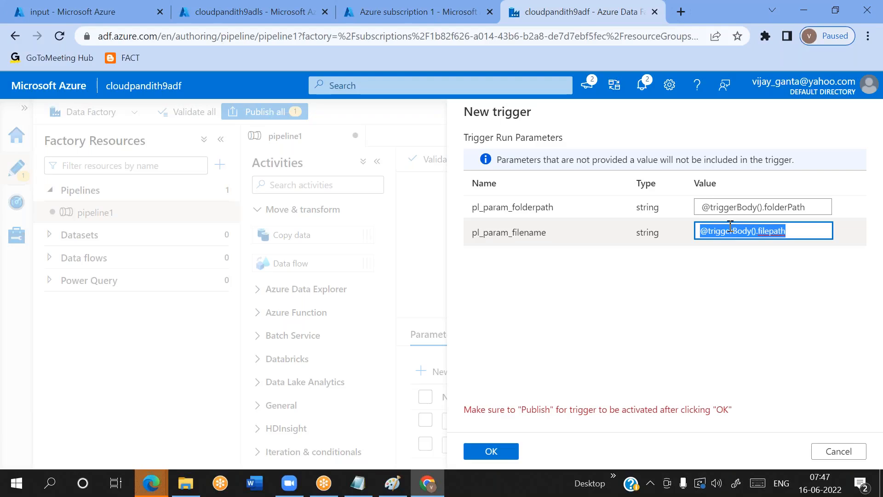
click(736, 209)
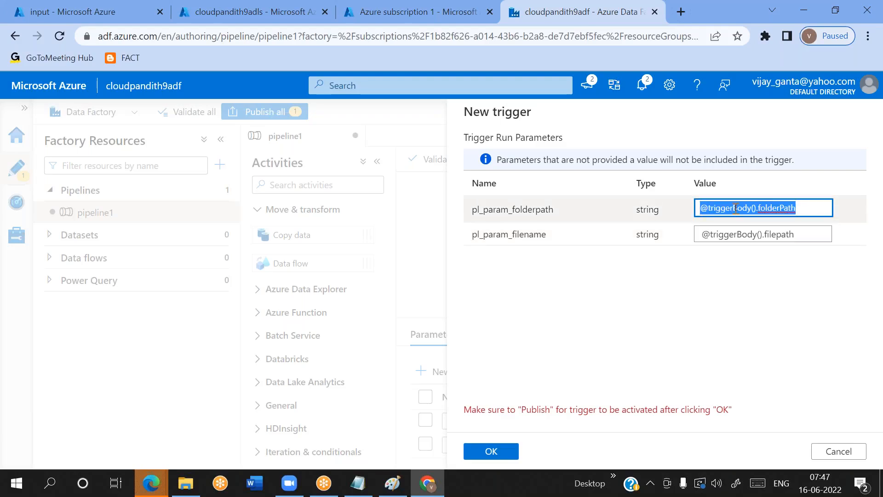
click(741, 231)
click(750, 232)
key(ctrl+a)
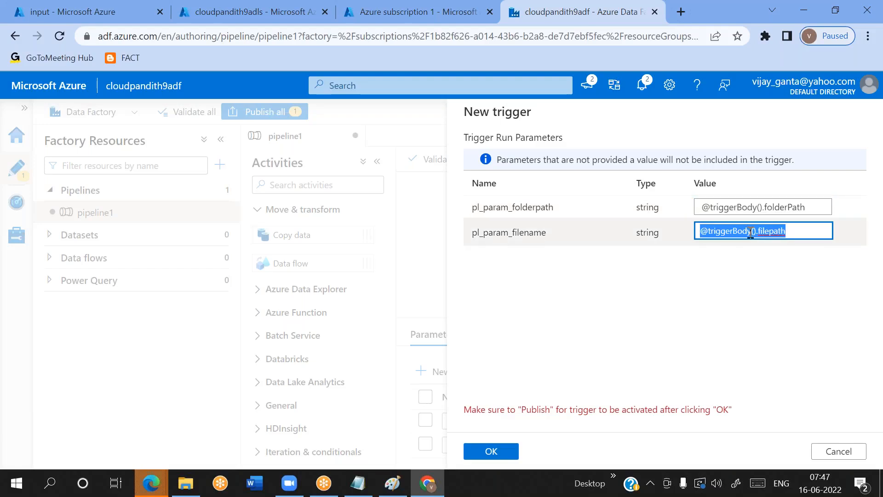
click(587, 24)
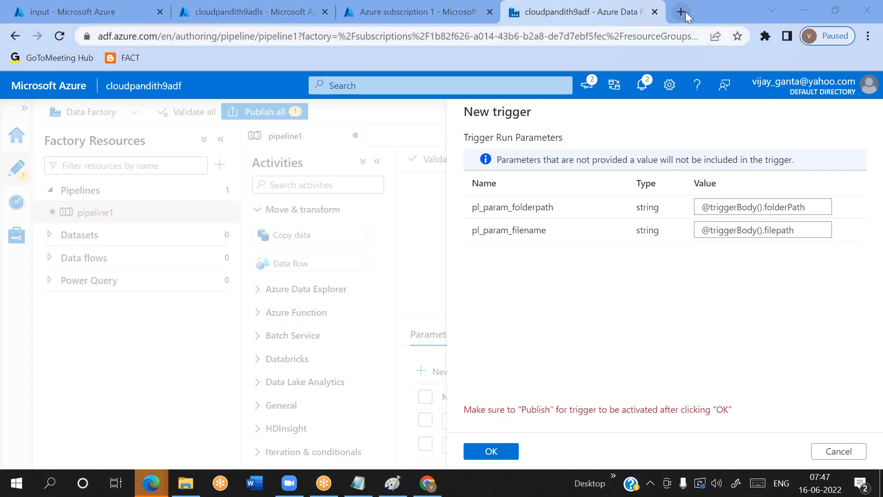
triple_click(763, 224)
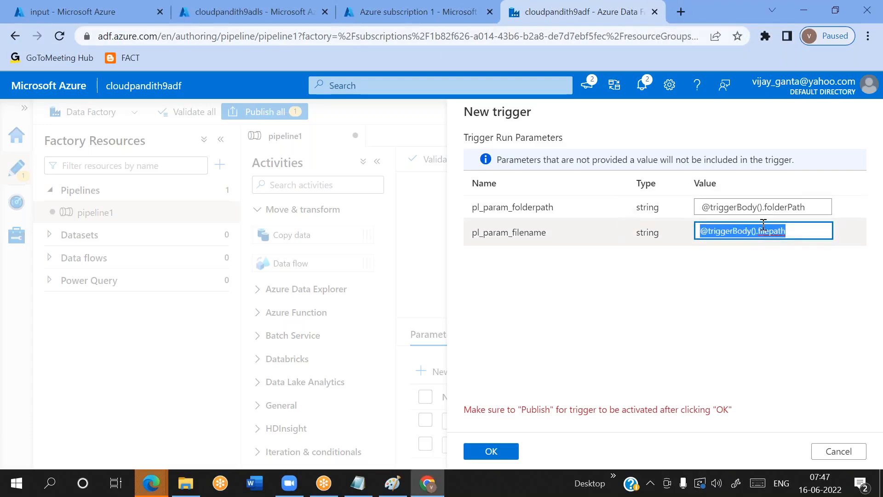
key(shift+Tab)
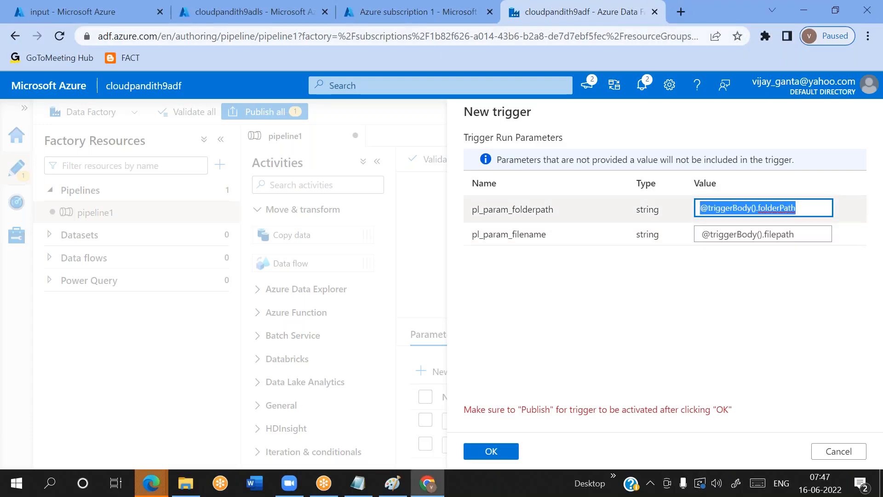
click(681, 12)
key(ctrl+v)
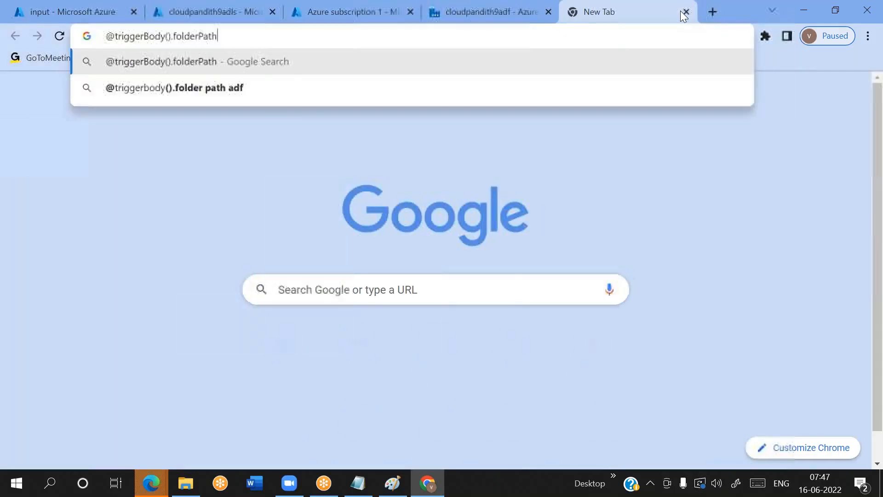
text(in azure data factory)
key(Return)
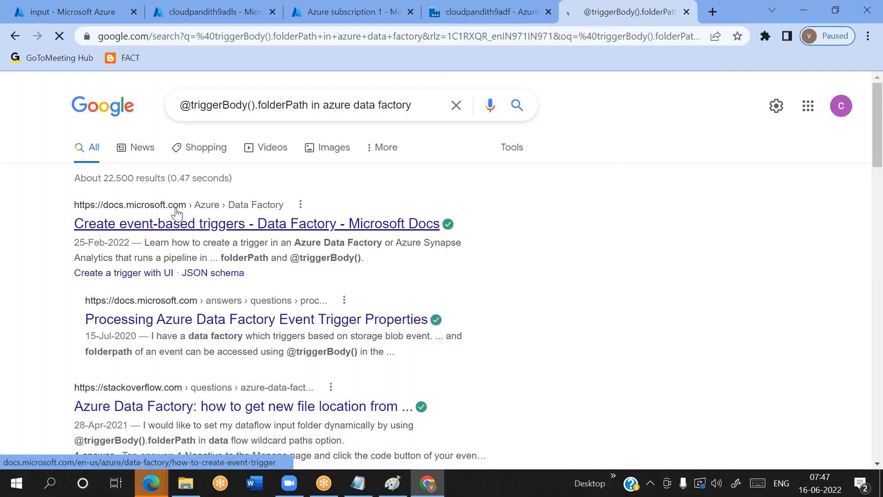
Open the Microsoft Docs article on event-based triggers and find triggerBody within it
click(177, 214)
scroll(437, 276, down, 5)
scroll(438, 276, down, 15)
key(ctrl+f)
text(triigg)
key(BackSpace)
key(BackSpace)
key(BackSpace)
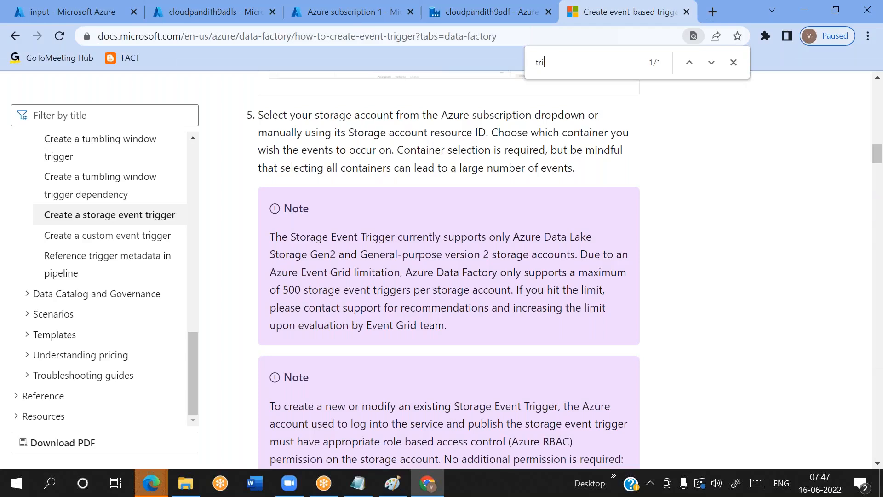
text(ggerBody)
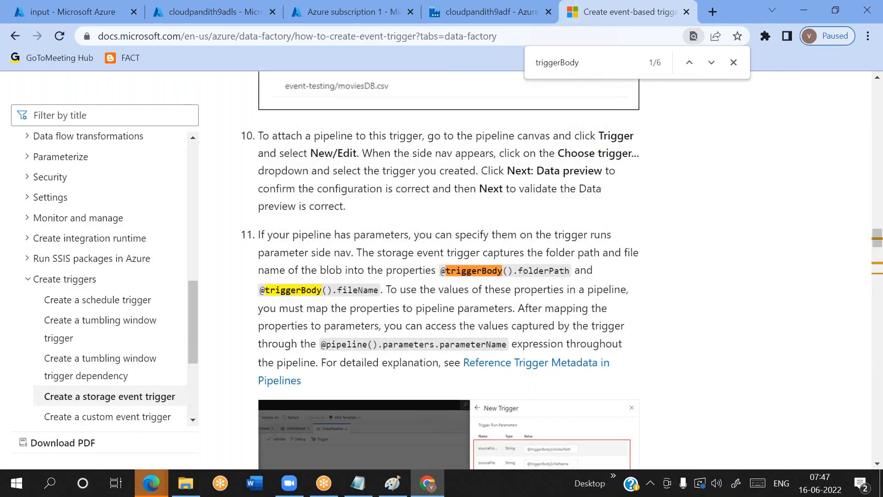
drag(436, 269, 571, 271)
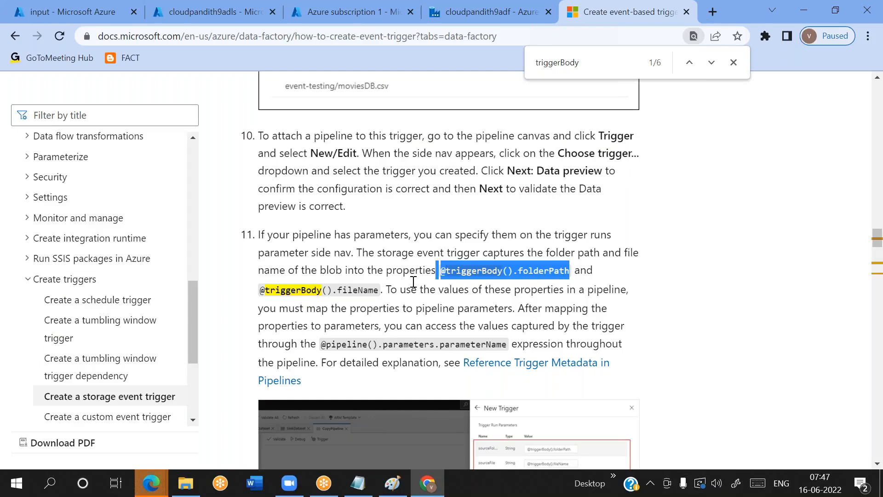
double_click(347, 290)
key(ctrl+c)
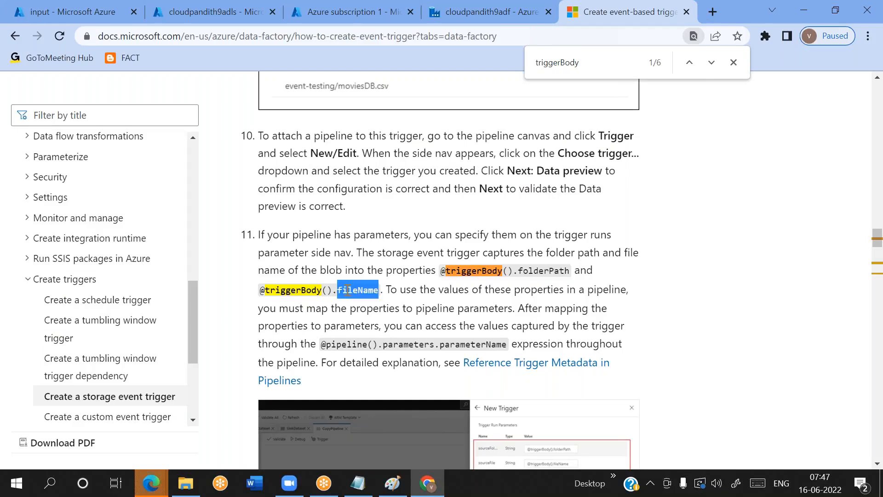
click(529, 19)
triple_click(785, 233)
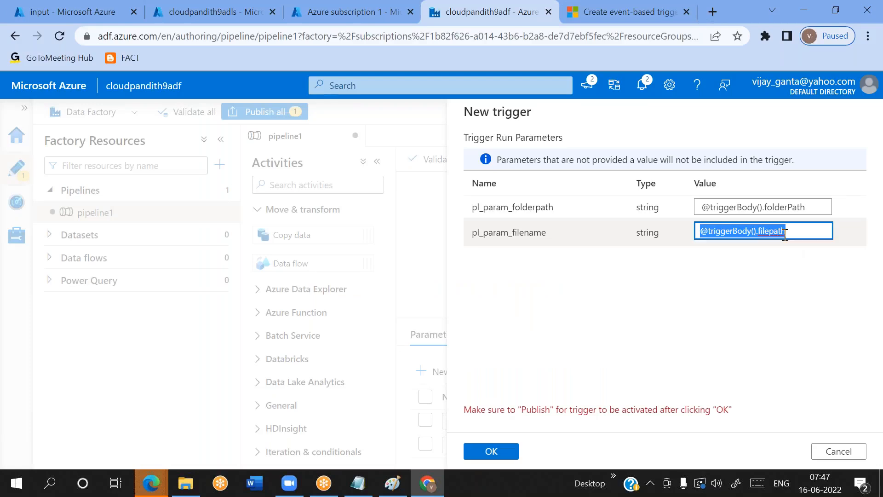
double_click(786, 234)
key(ctrl+v)
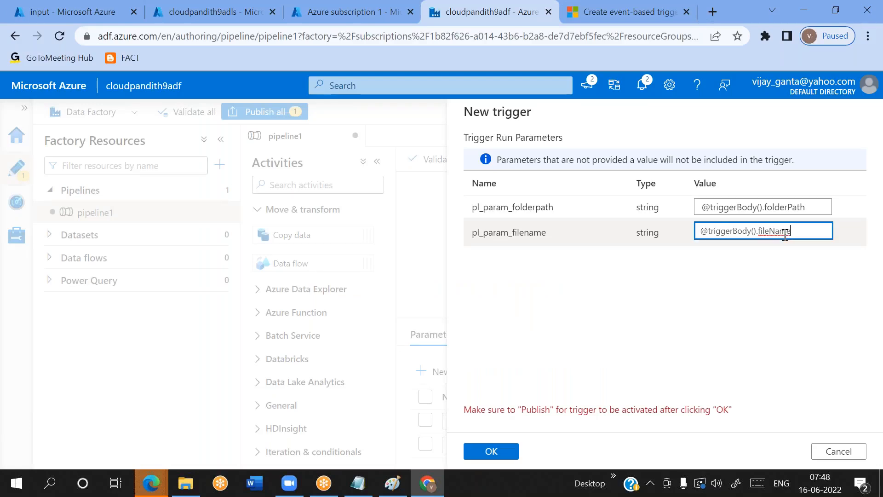
click(771, 287)
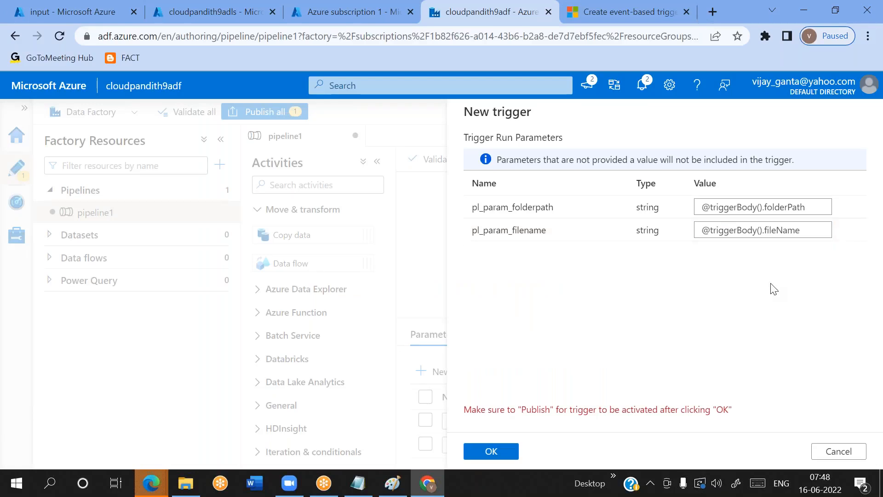
Check both trigger run parameter values, accept the new trigger, and review the pipeline's parameter names
double_click(783, 230)
triple_click(781, 208)
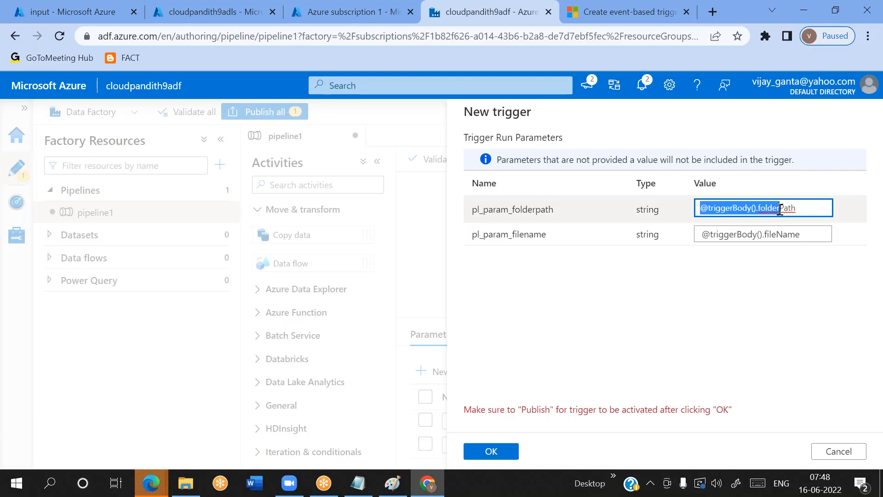
double_click(780, 208)
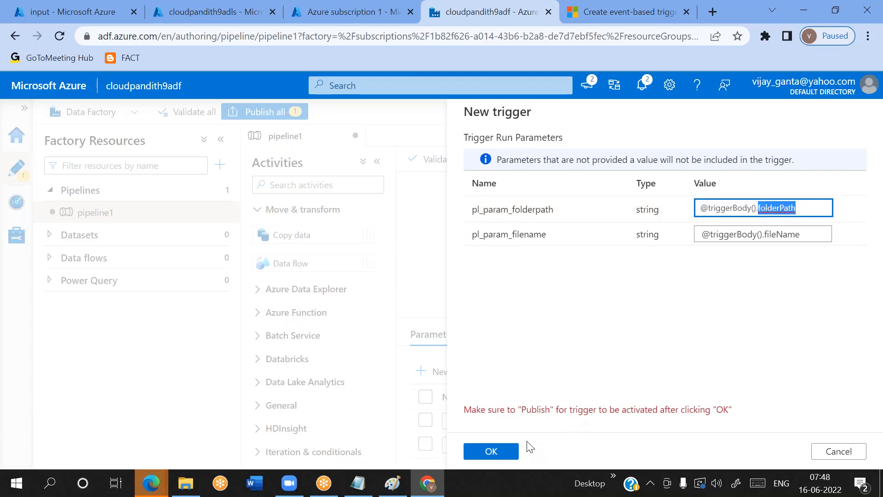
click(503, 452)
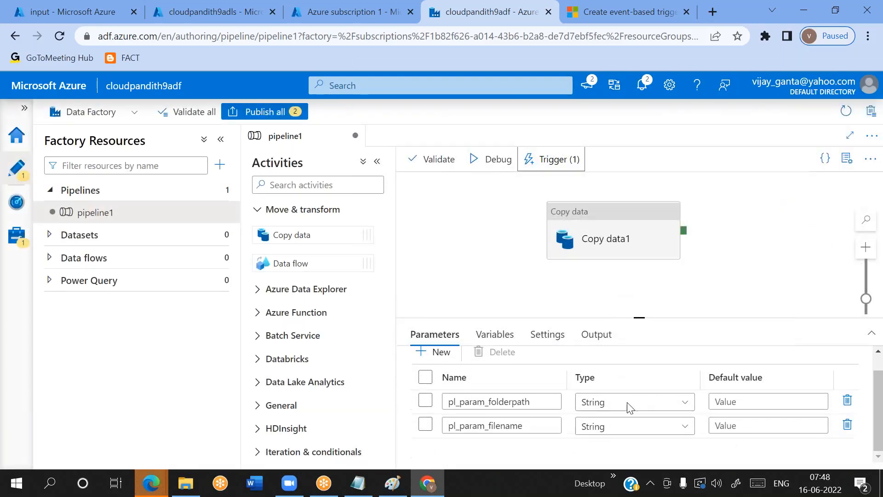
double_click(511, 423)
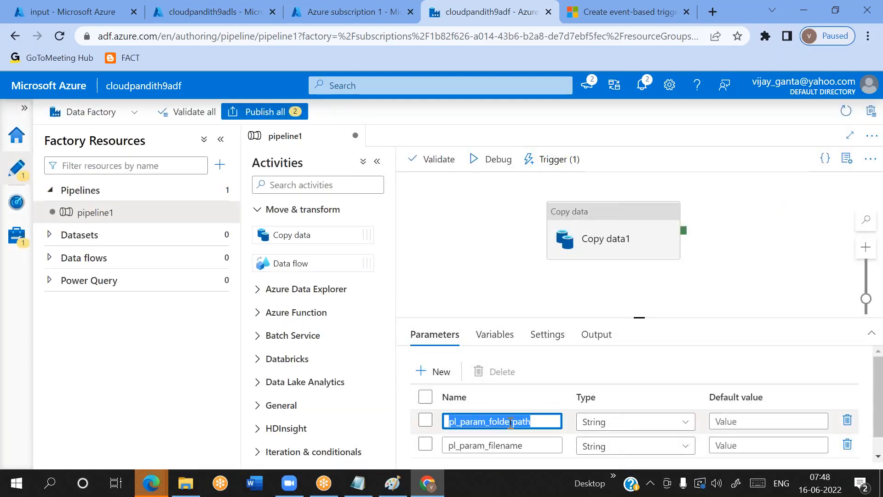
double_click(491, 440)
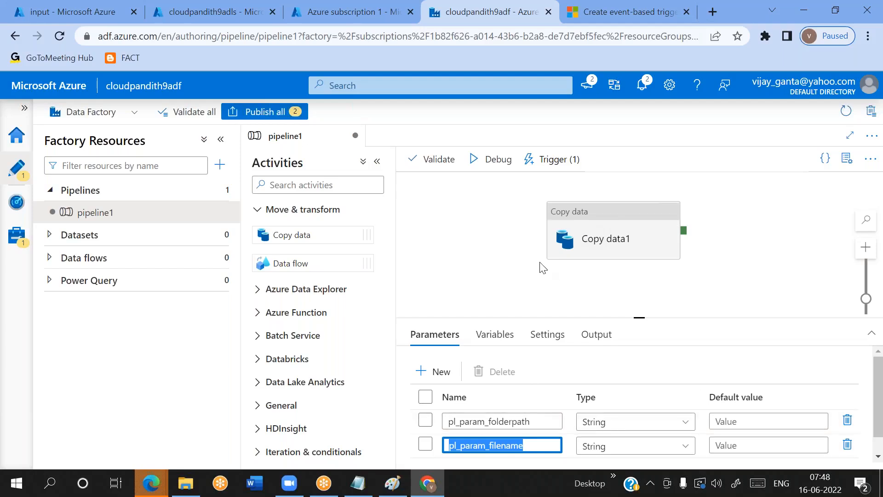
Start a new source dataset for the Copy data1 activity using Azure Blob Storage and the DelimitedText format
click(612, 216)
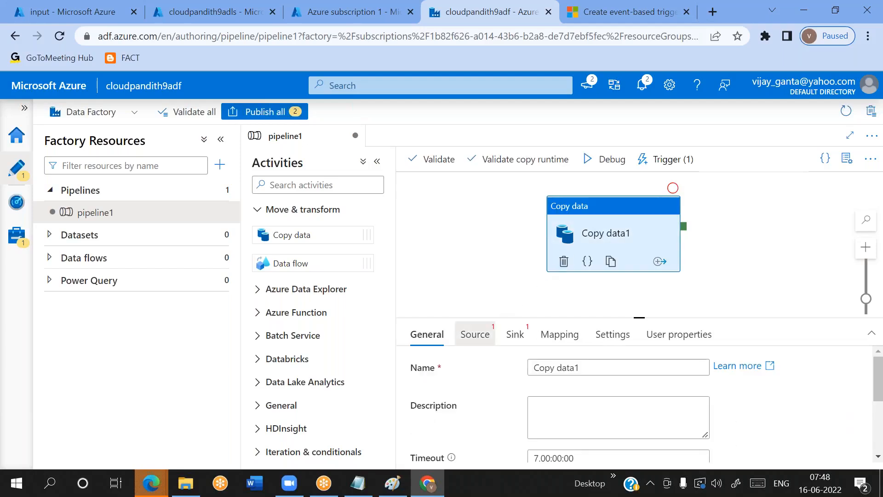
click(475, 334)
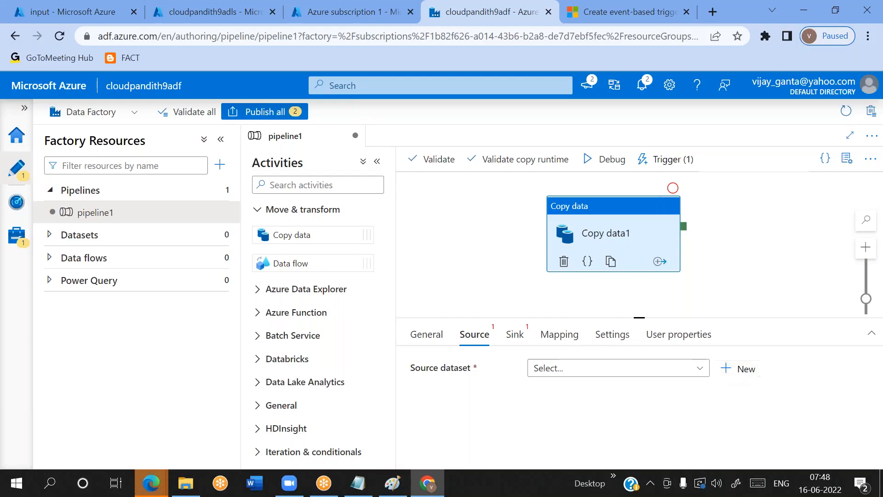
click(752, 375)
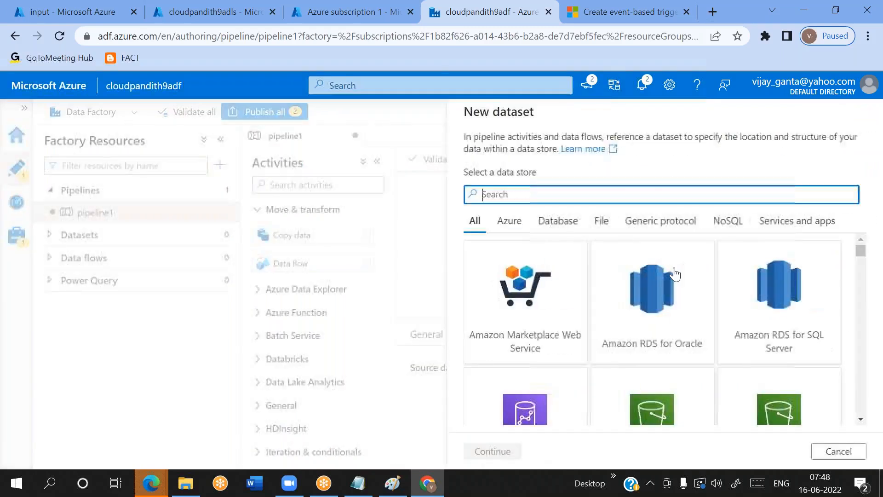
text(blob)
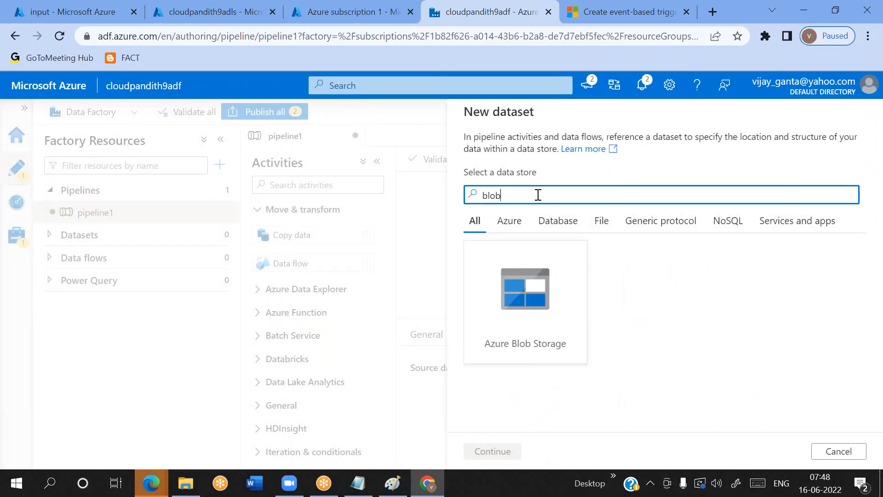
double_click(518, 343)
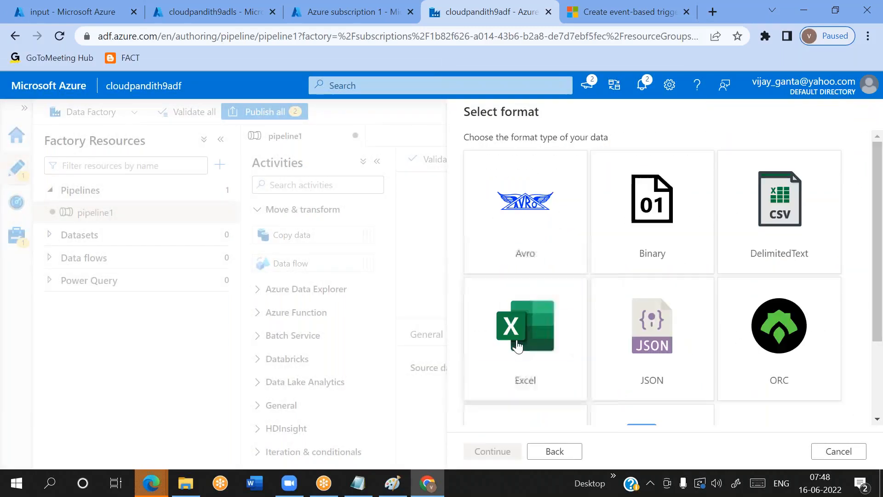
double_click(780, 223)
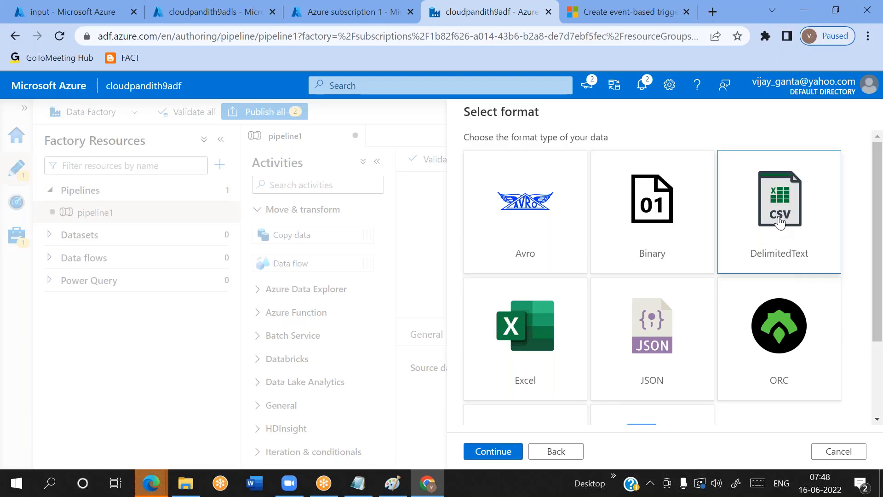
Name the source dataset DS_Blob_Source and assign it the LS_Blob linked service
drag(574, 152, 450, 164)
key(BackSpace)
text(DS)
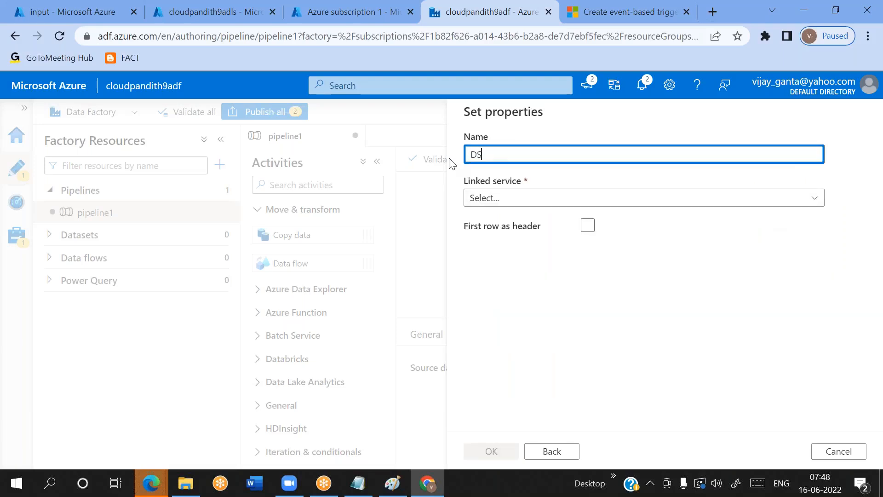
text(_Blob_Source)
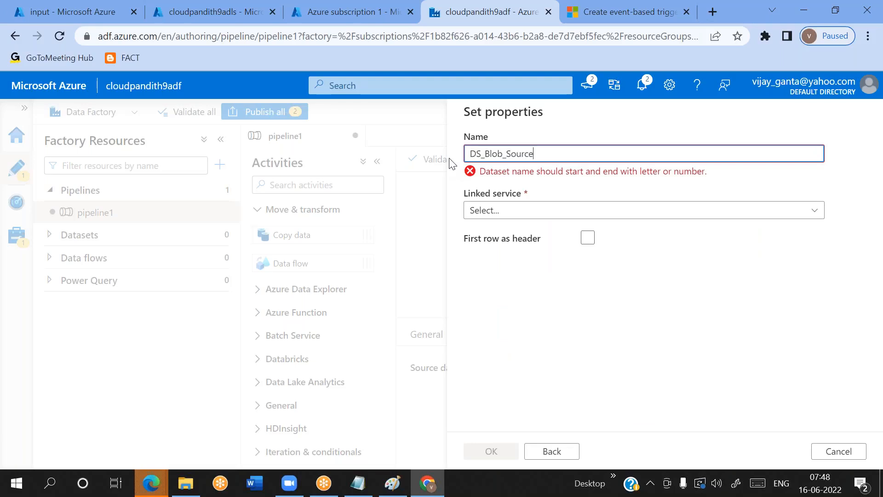
click(515, 201)
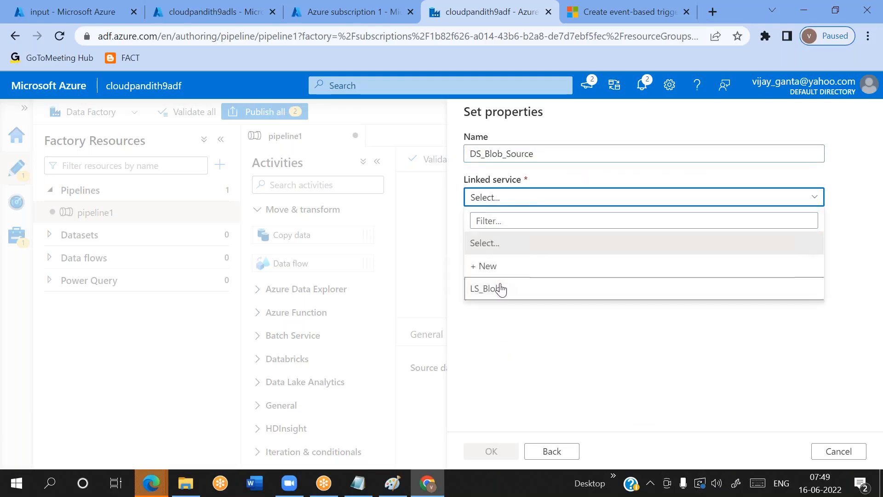
click(500, 289)
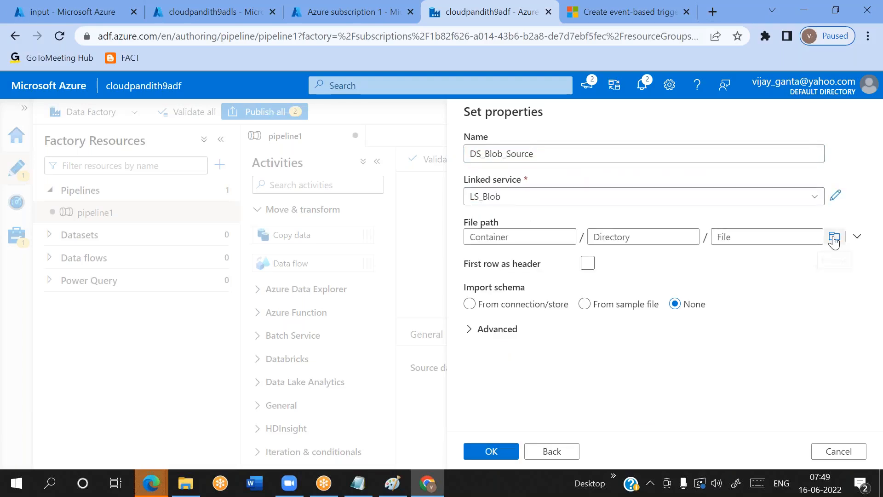
click(523, 237)
click(743, 238)
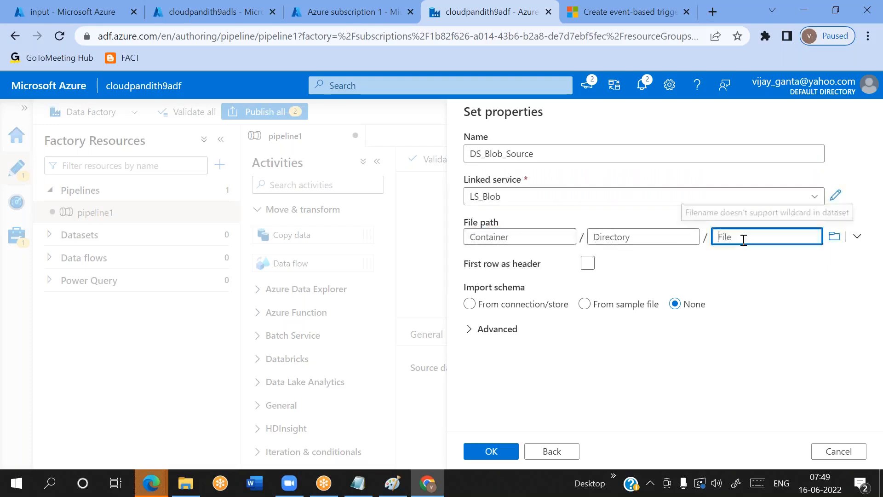
click(523, 236)
click(745, 239)
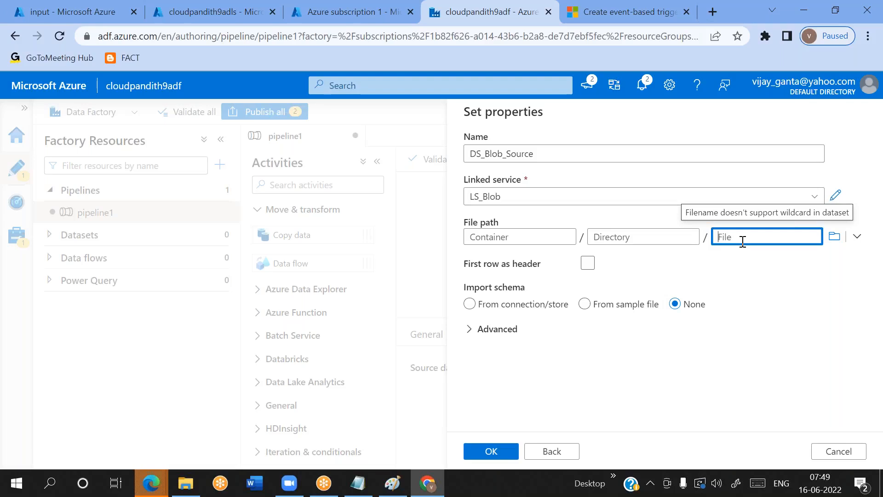
Switch to the Paint diagram and add a text note beside the ADLS Gen2 box reading trigger, with pipeline below it
click(392, 483)
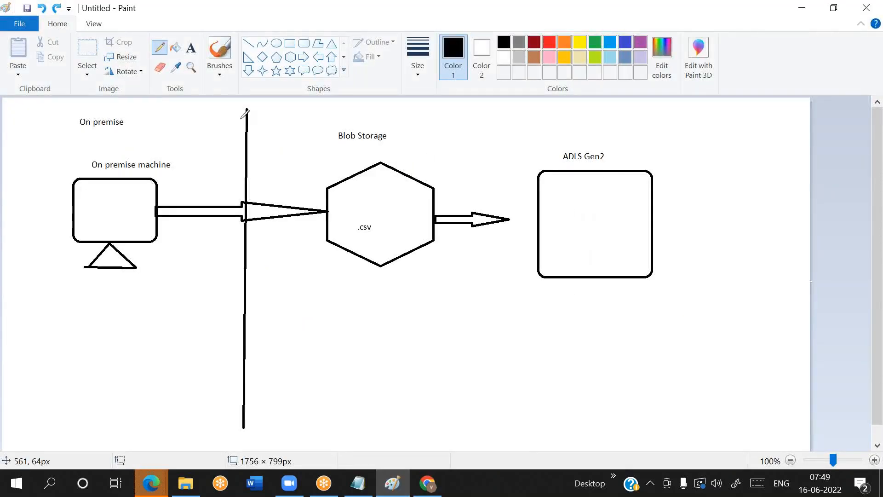
click(191, 51)
drag(686, 140, 792, 337)
text(triiger)
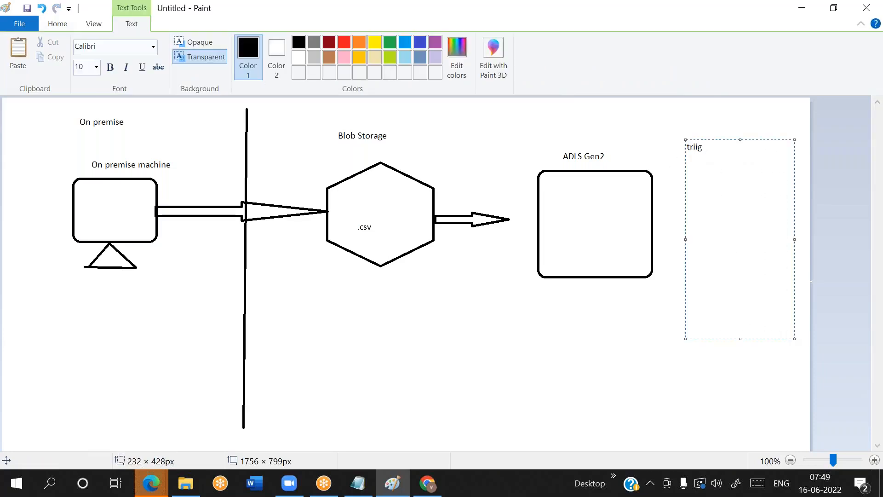
key(BackSpace)
key(BackSpace)
key(BackSpace)
key(BackSpace)
text(gger)
key(Return)
key(Return)
key(Return)
key(Return)
text(pipelin)
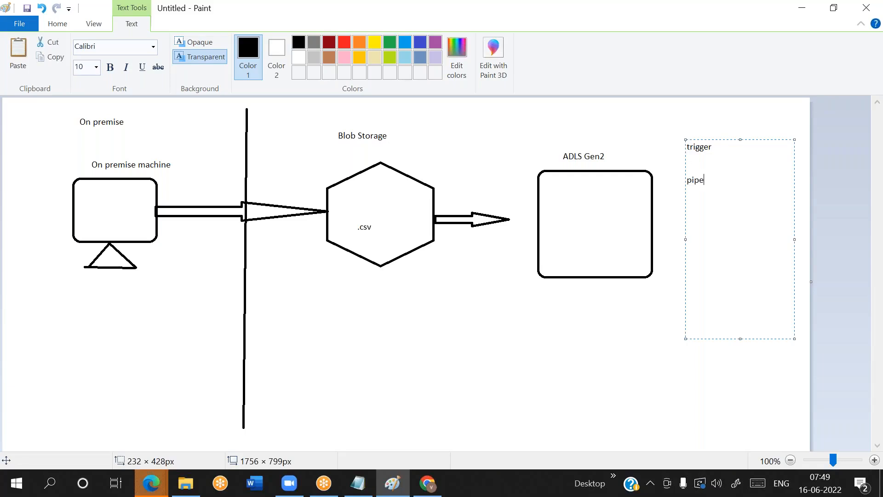
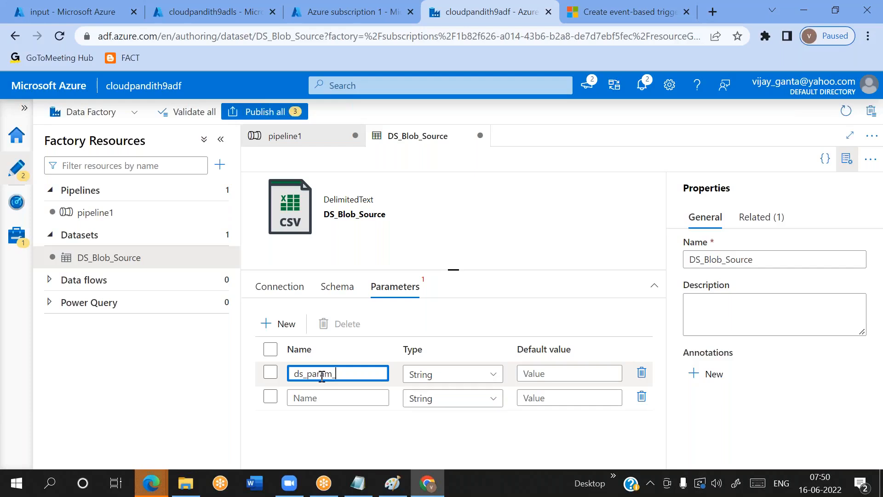
Name the two string parameters of the DS_Blob_Source dataset ds_param_foldername and ds_param_filename
text(ldername)
key(ctrl+a)
key(ctrl+c)
click(322, 391)
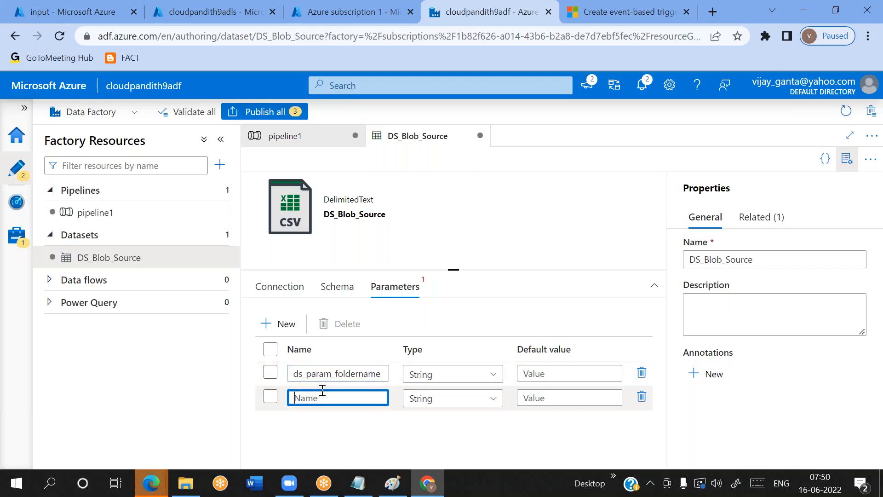
key(ctrl+v)
key(BackSpace)
key(BackSpace)
key(BackSpace)
key(BackSpace)
key(BackSpace)
key(BackSpace)
key(BackSpace)
key(BackSpace)
key(BackSpace)
text(filename)
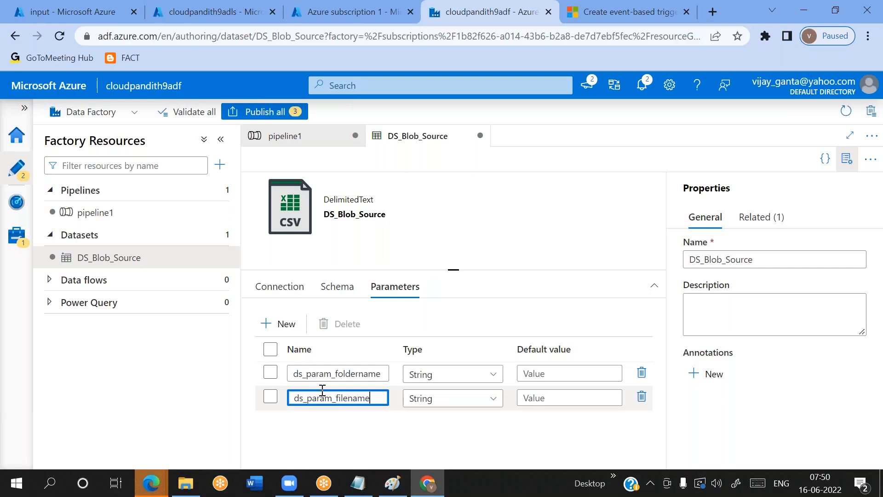
click(278, 287)
click(433, 370)
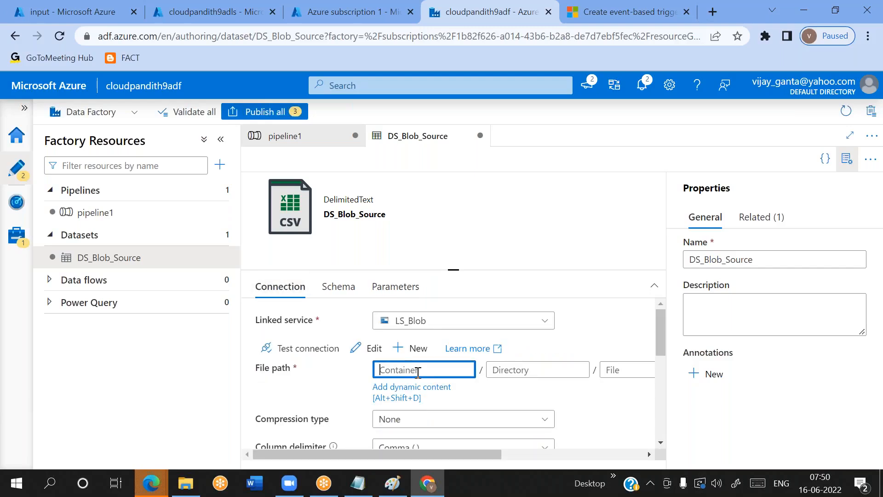
click(398, 387)
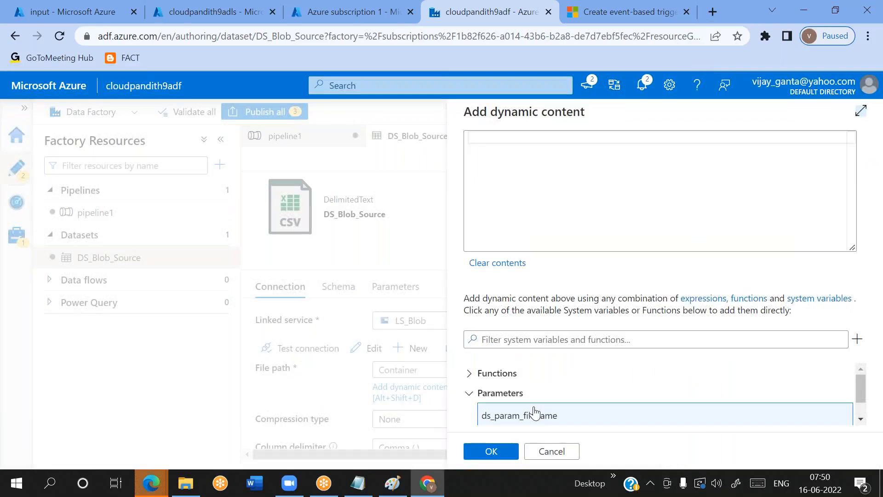
scroll(525, 414, down, 1)
click(523, 424)
click(491, 452)
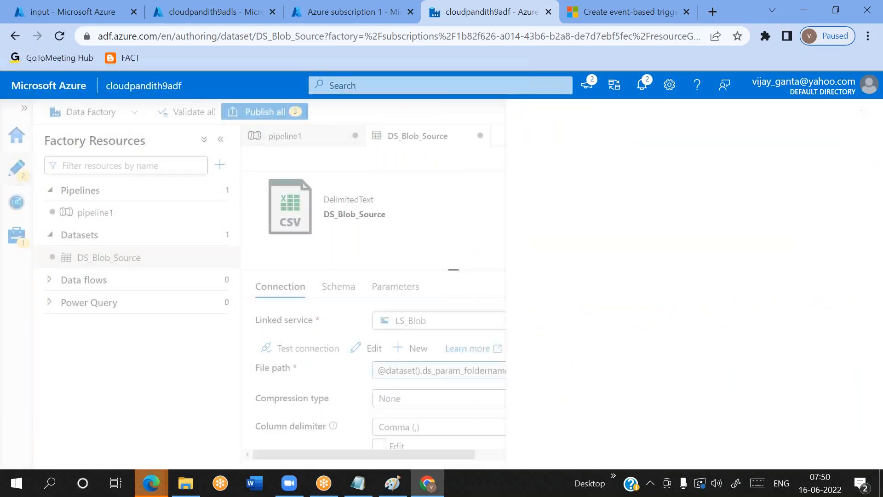
click(847, 158)
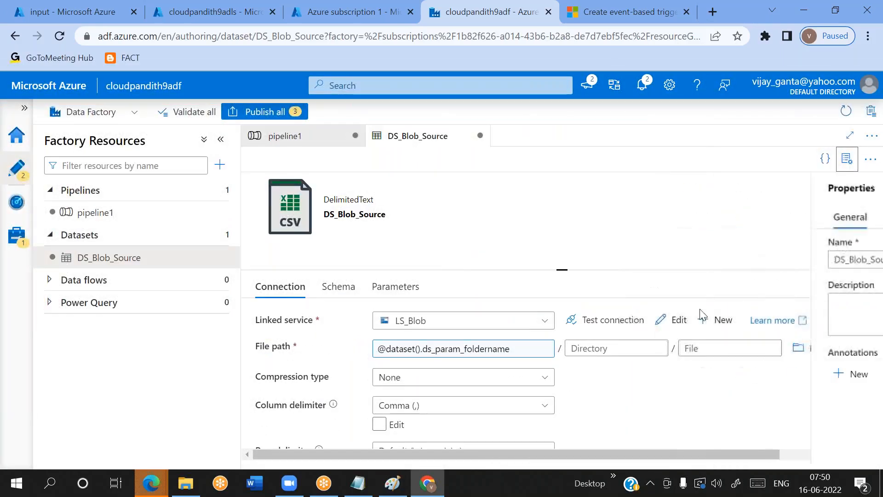
click(617, 349)
click(708, 348)
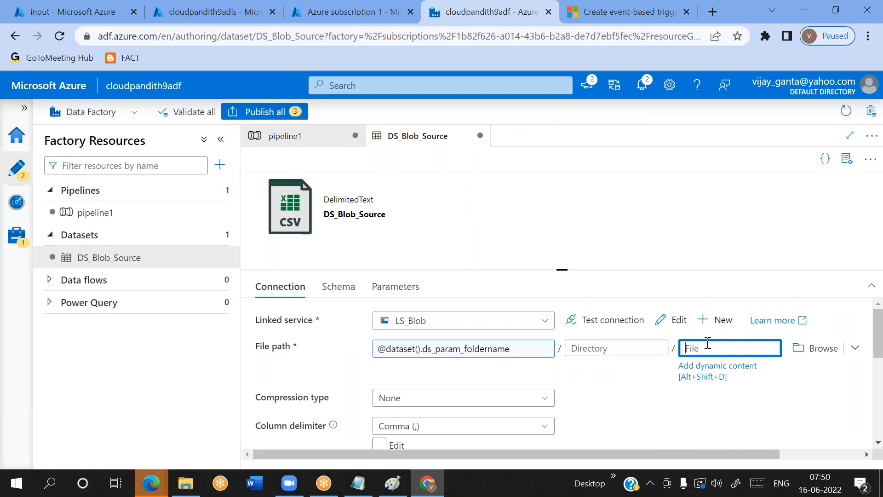
click(693, 368)
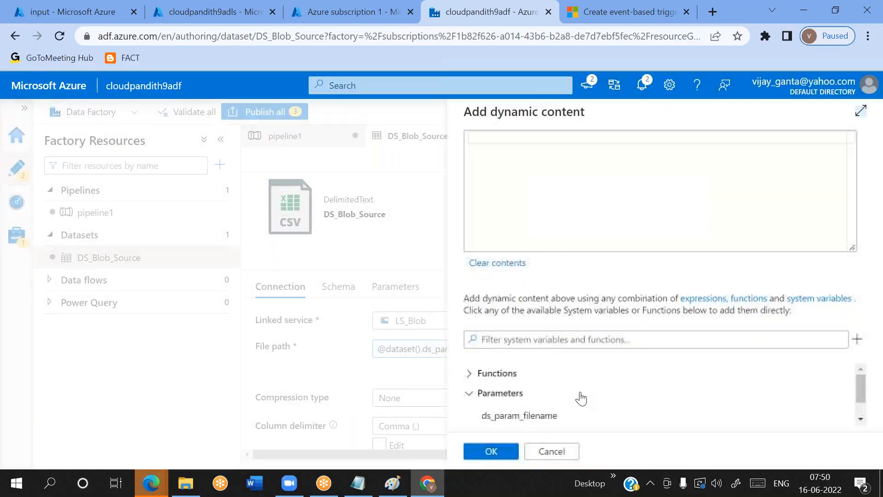
click(542, 416)
click(492, 451)
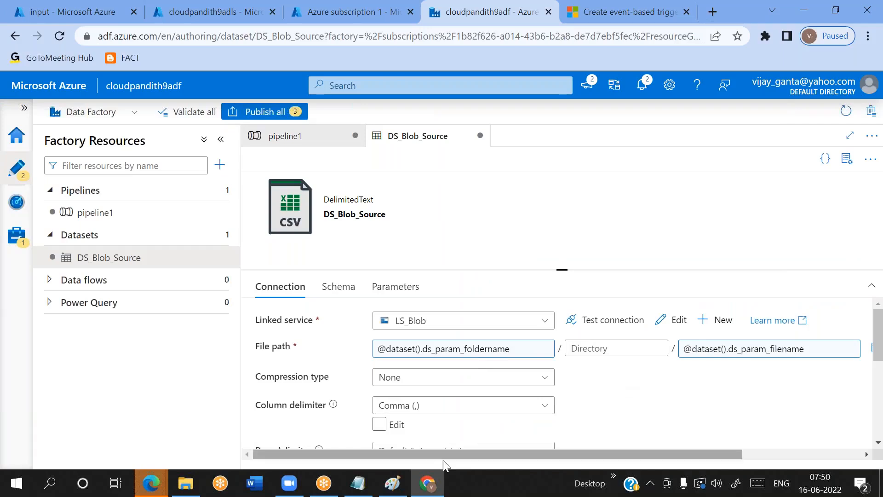
Switch to the Paint diagram and highlight the select them in dataset and dataset parameters notes
click(398, 492)
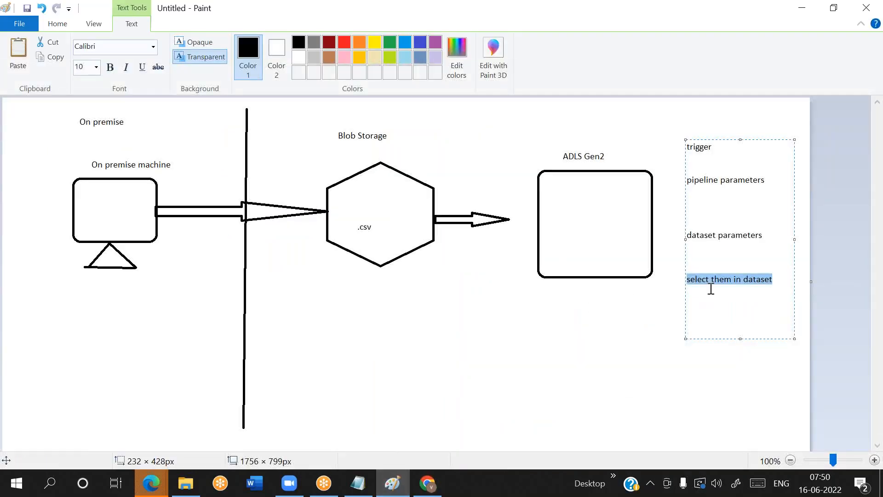
drag(775, 280, 731, 284)
double_click(712, 237)
key(alt+Tab)
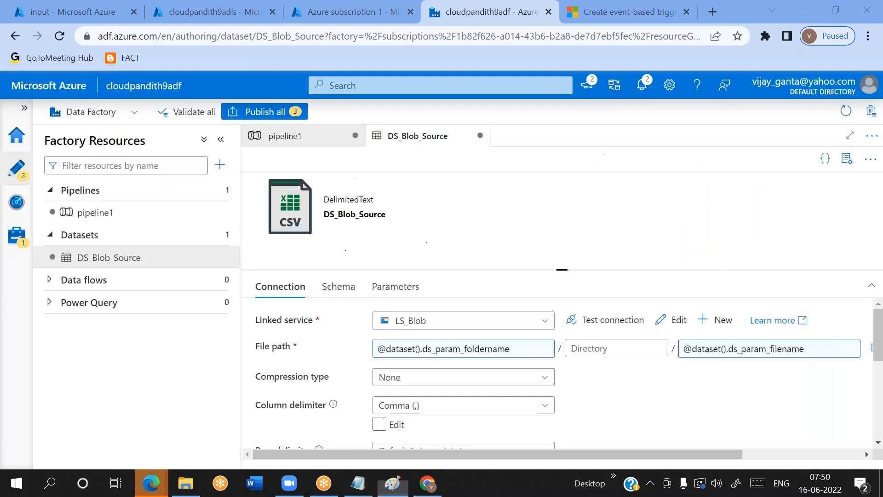
click(148, 216)
scroll(531, 397, down, 2)
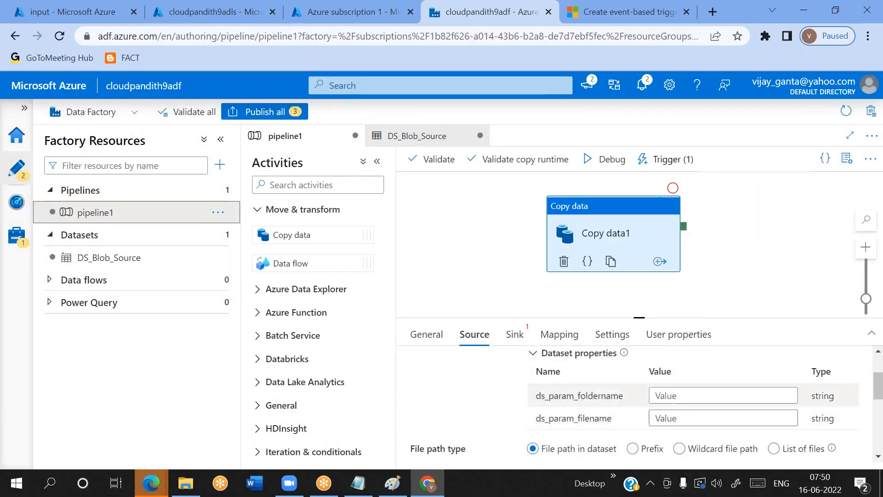
click(671, 399)
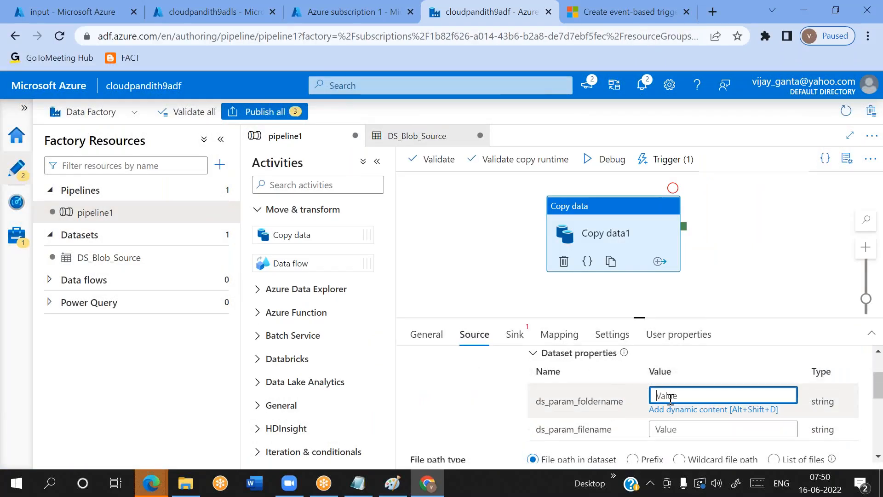
click(667, 428)
click(659, 394)
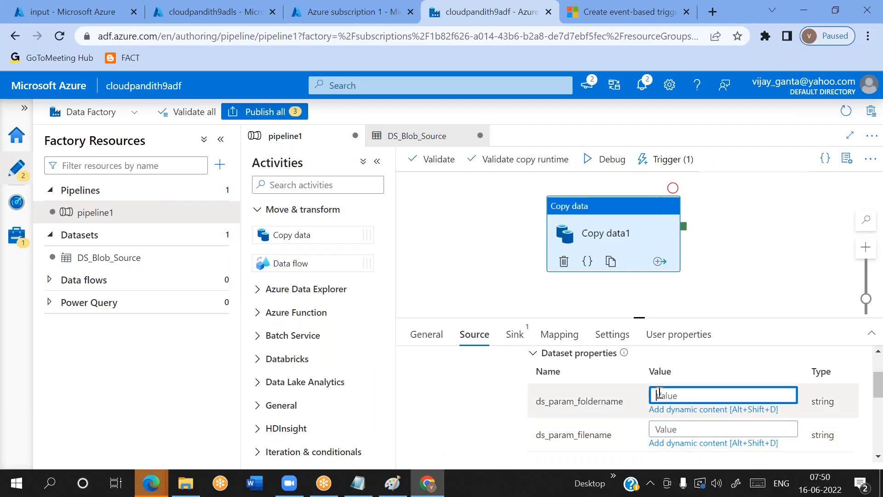
click(672, 409)
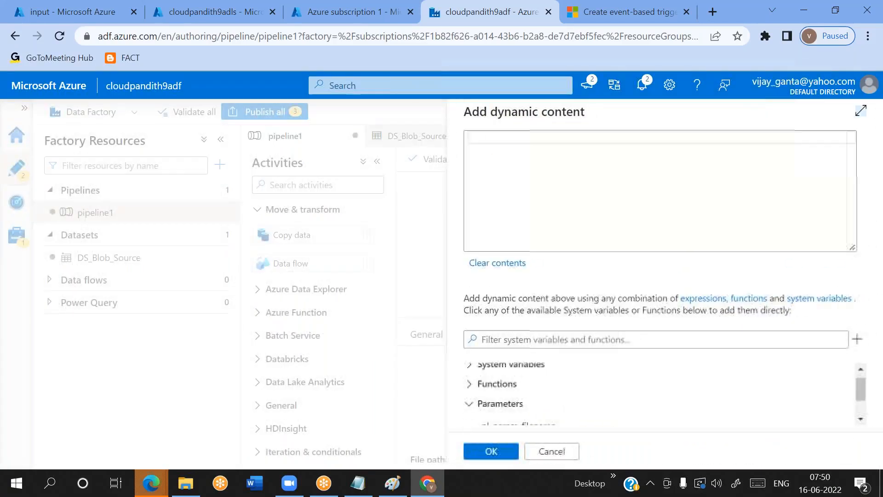
click(560, 416)
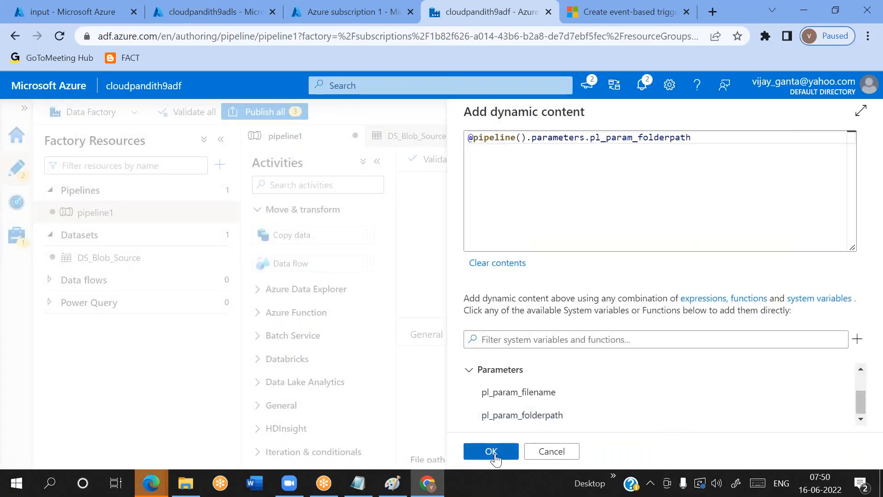
click(492, 451)
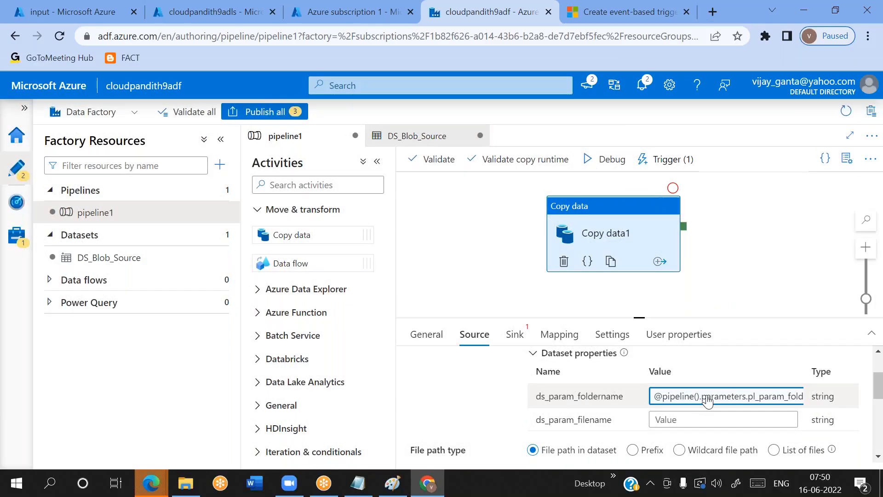
click(680, 420)
click(672, 434)
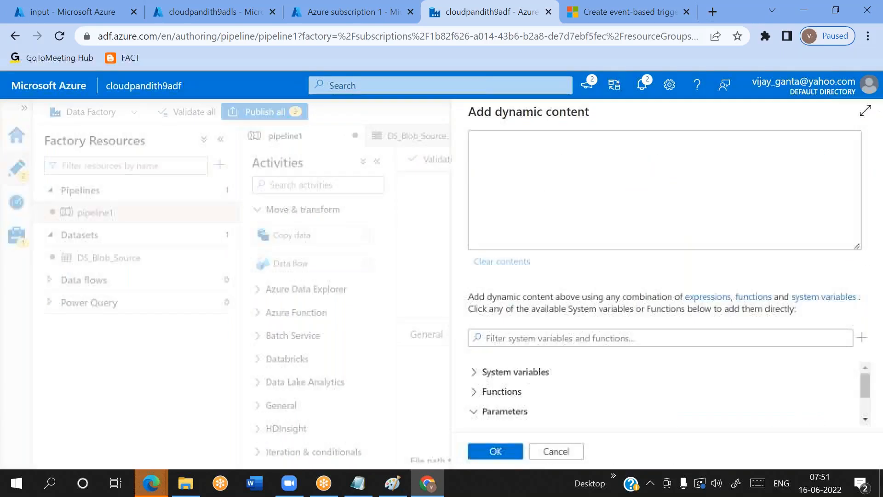
click(575, 410)
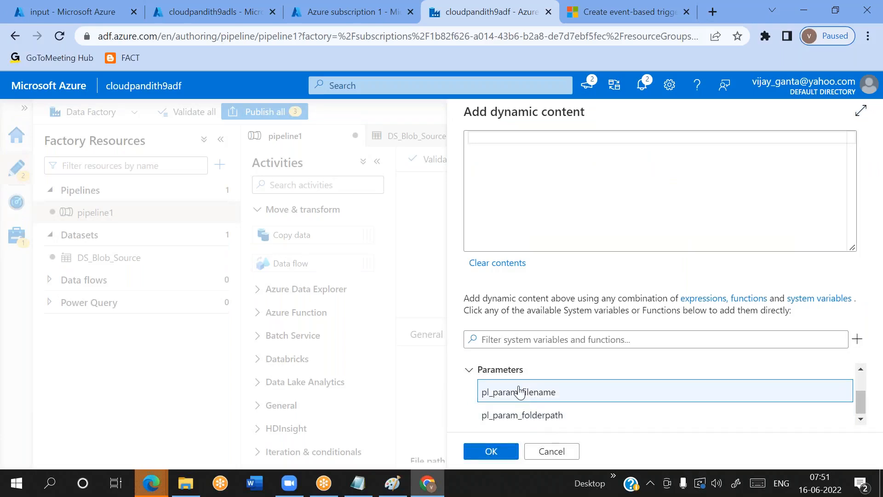
click(491, 390)
click(491, 451)
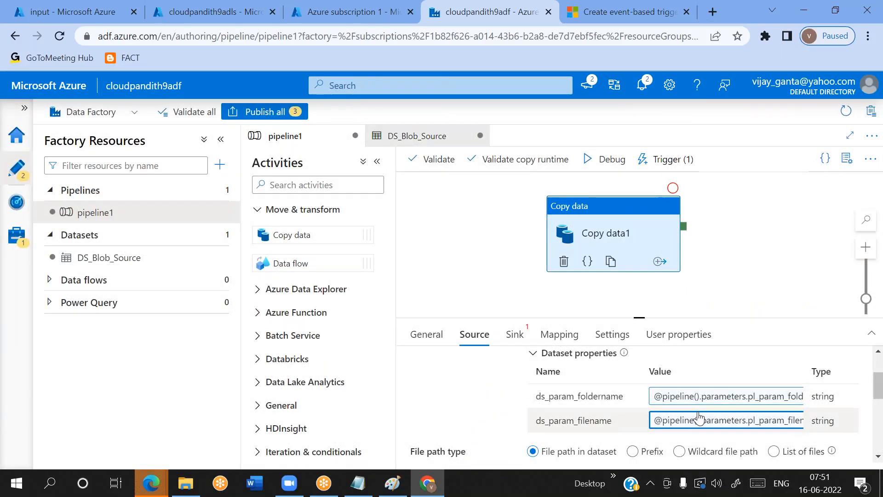
Show pipeline1's own parameters, then switch to Paint and highlight the pipeline parameters and dataset parameters notes
click(470, 274)
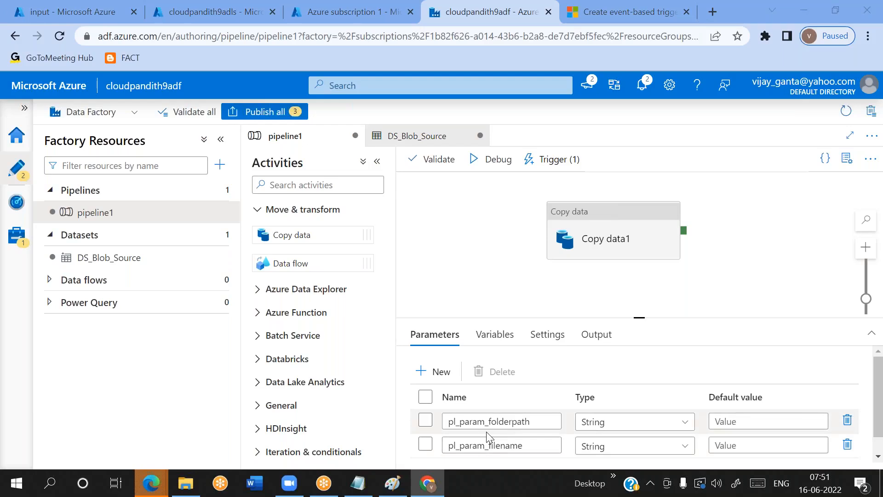
key(alt+Tab)
double_click(720, 237)
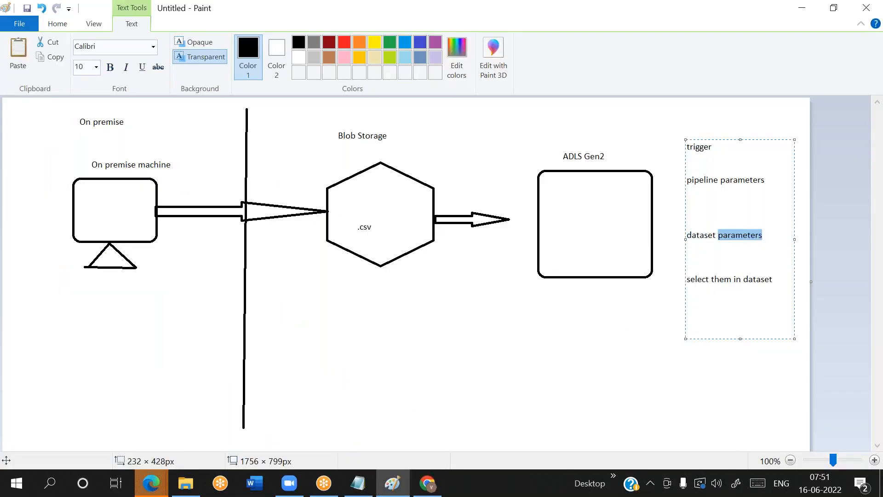
drag(698, 181, 736, 179)
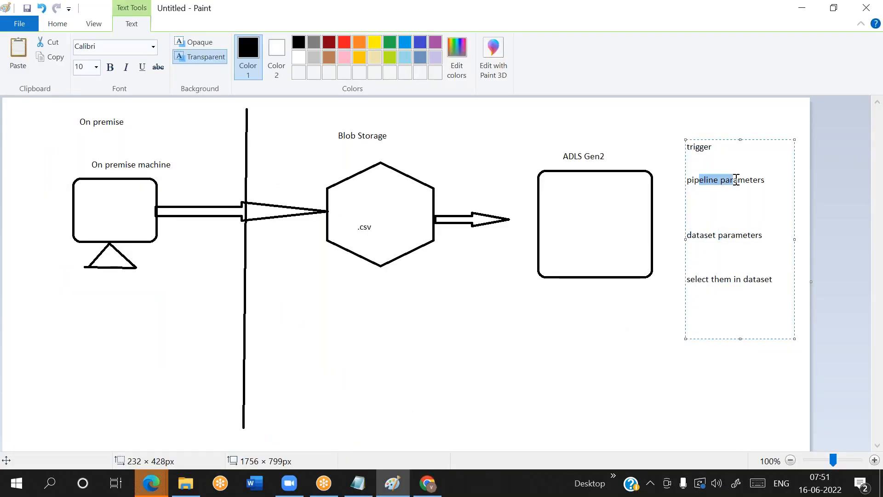
drag(704, 237, 761, 234)
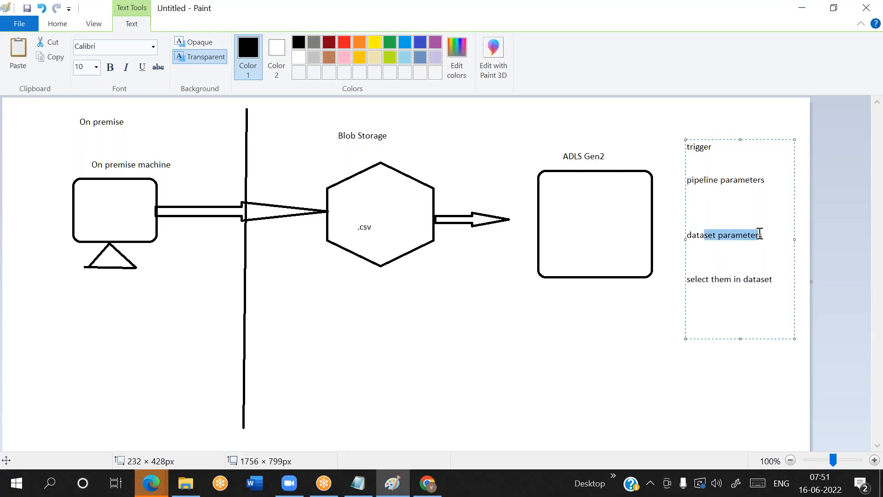
drag(692, 180, 754, 185)
double_click(705, 178)
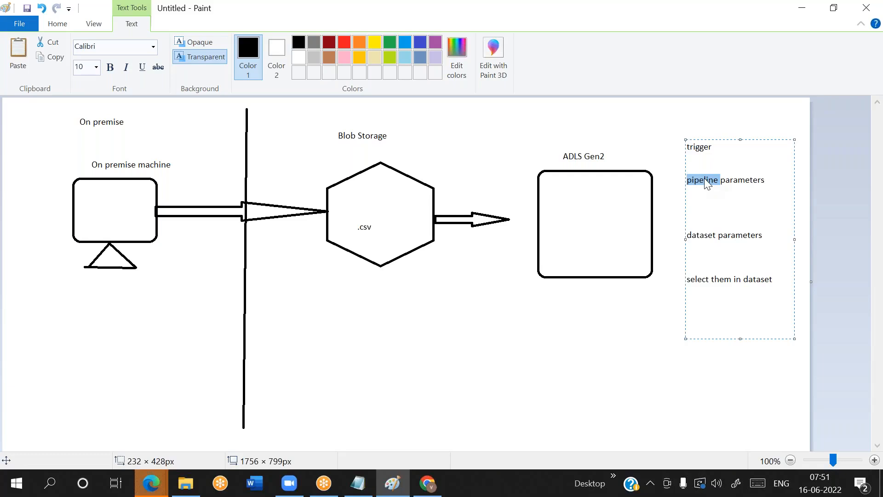
Return to Data Factory and review the source dataset parameter values of the Copy data1 activity
key(alt+Tab)
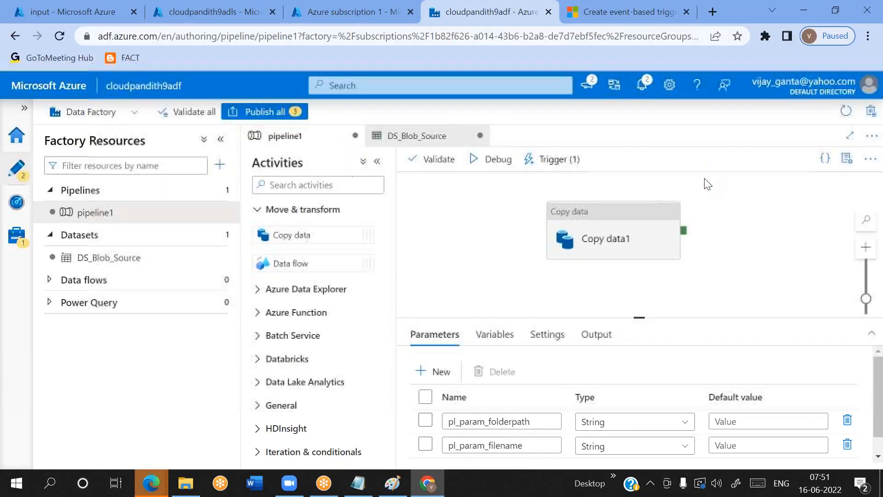
click(603, 242)
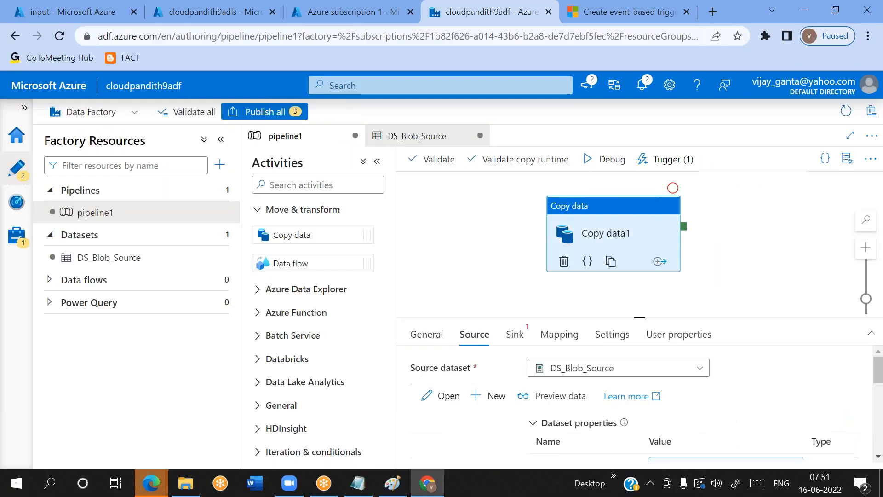
scroll(491, 395, down, 1)
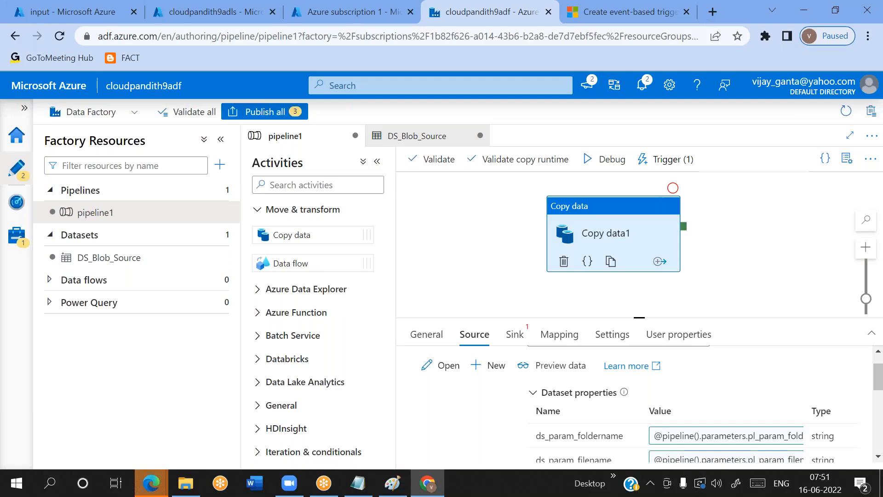
scroll(635, 405, down, 1)
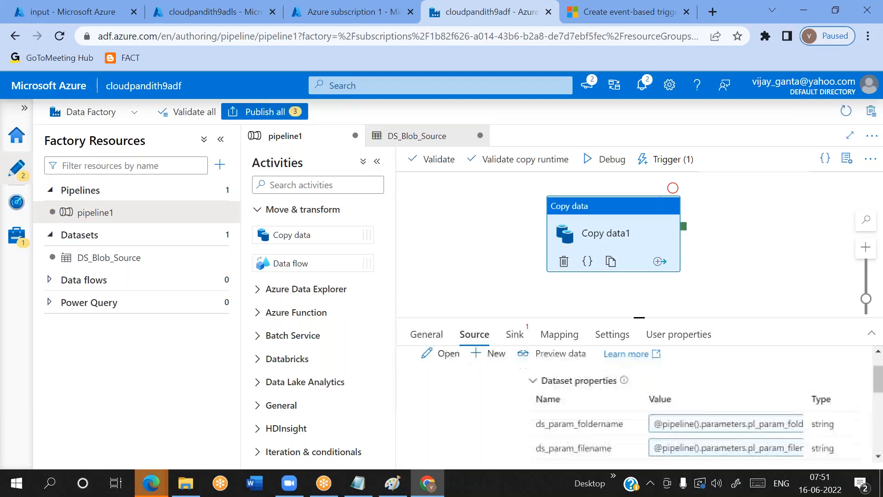
scroll(635, 404, up, 1)
Start a new sink dataset for Copy data1 using Azure Data Lake Storage Gen2 and the DelimitedText format
click(515, 339)
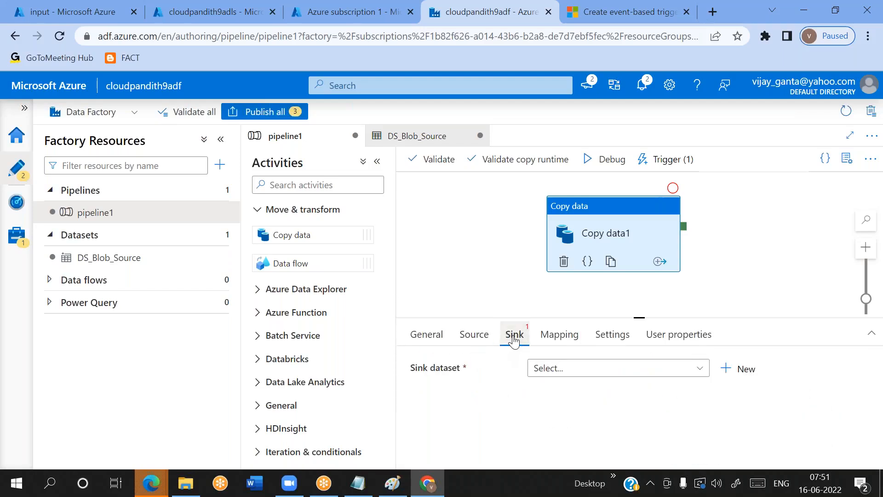
click(746, 368)
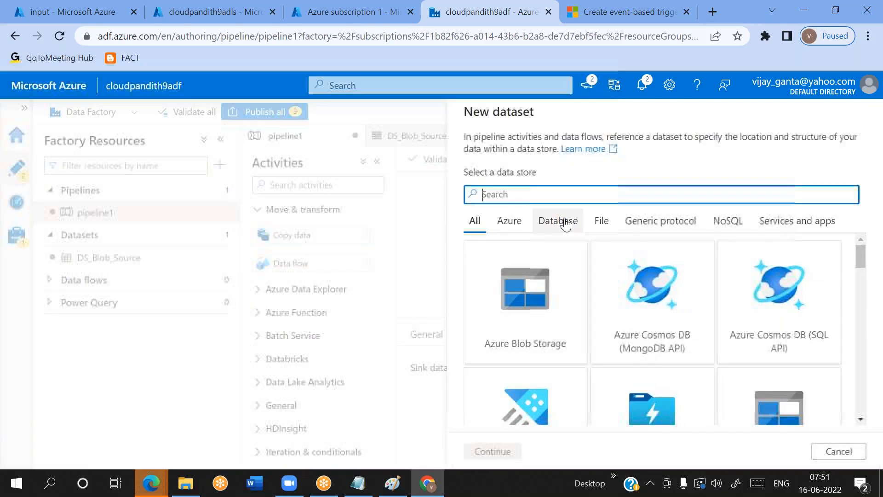
text(2)
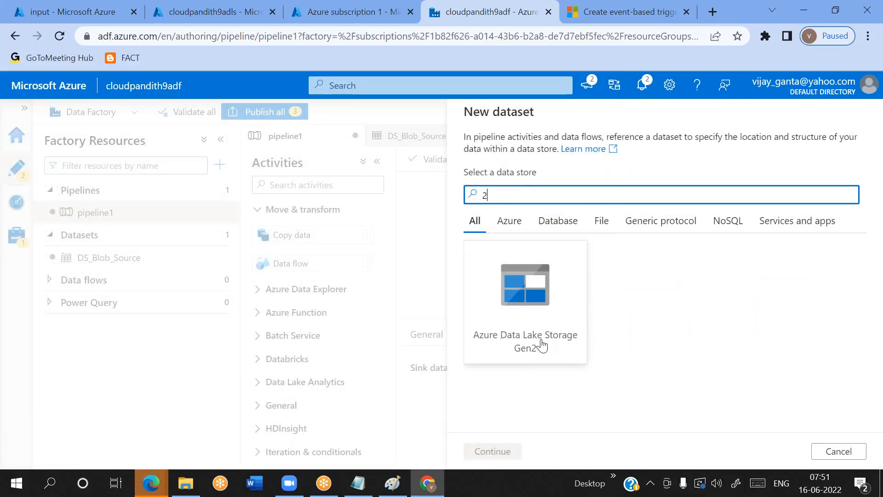
double_click(536, 309)
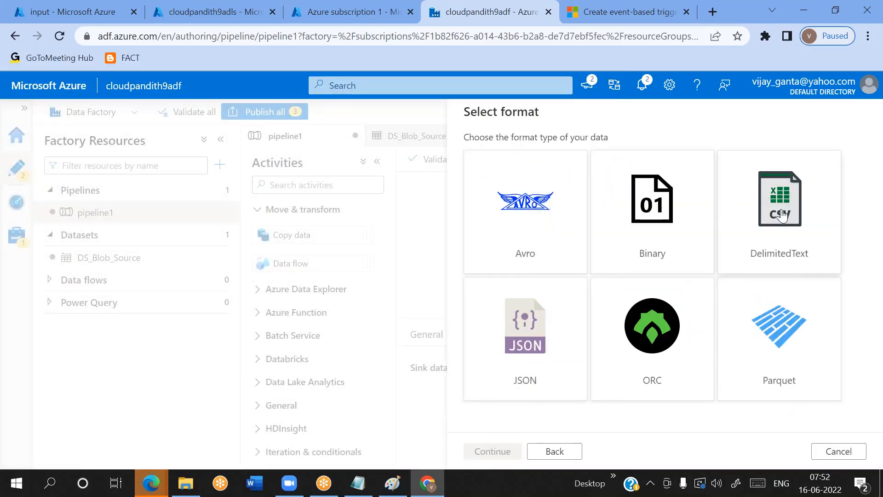
double_click(779, 183)
Name the new sink dataset DS_ADLSGen2_Sink
drag(560, 153, 438, 142)
key(BackSpace)
text(DS_)
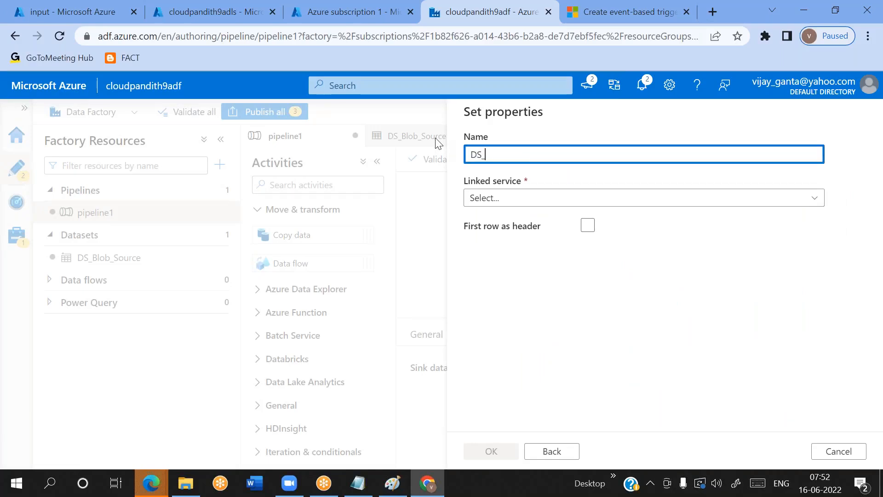
text(ADLSGen2_)
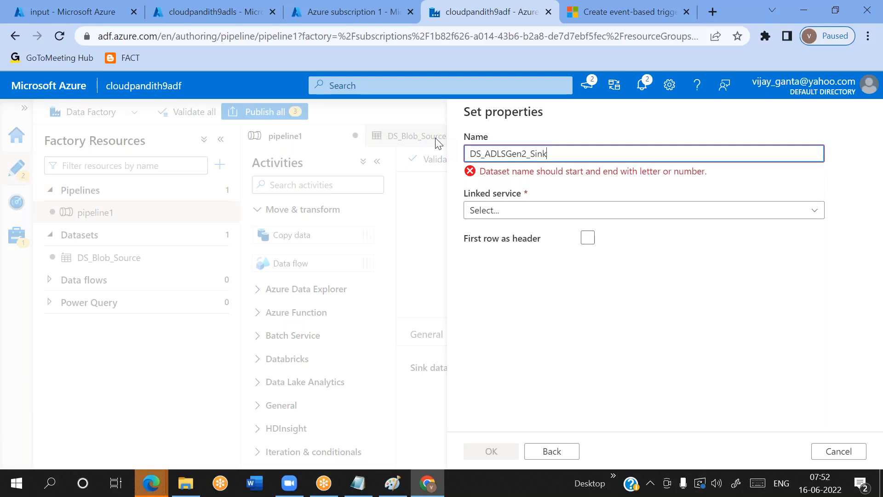
text(Sink)
Assign the LS_ADLSGen2 linked service to the sink dataset and treat the first row as header
click(549, 202)
click(503, 283)
click(589, 266)
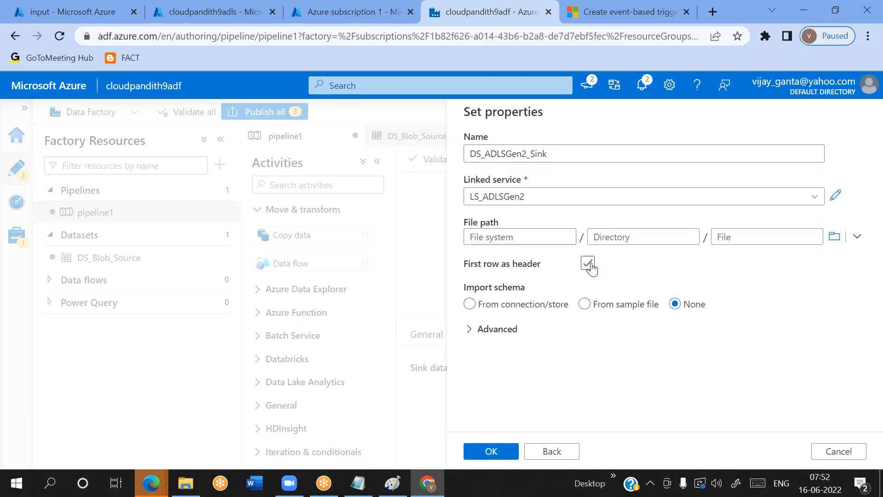
Browse the storage to set the sink dataset's file path to the output file system, and create the dataset
click(499, 236)
click(756, 237)
click(494, 238)
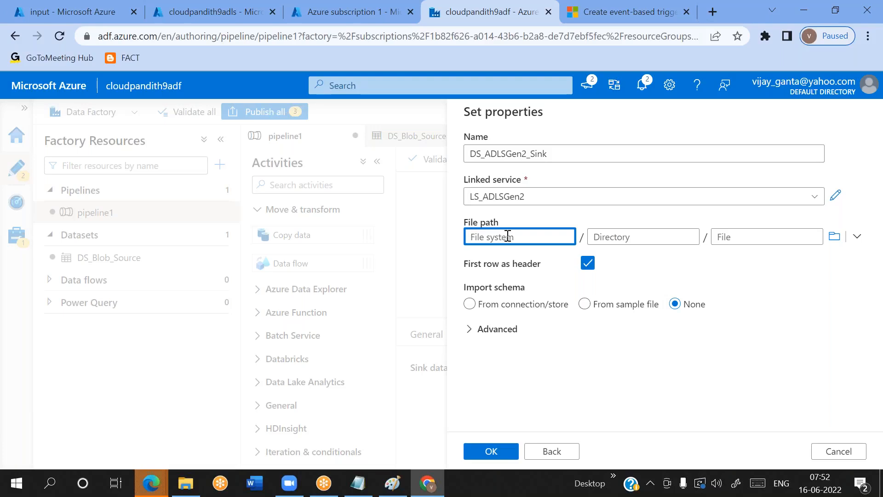
click(735, 237)
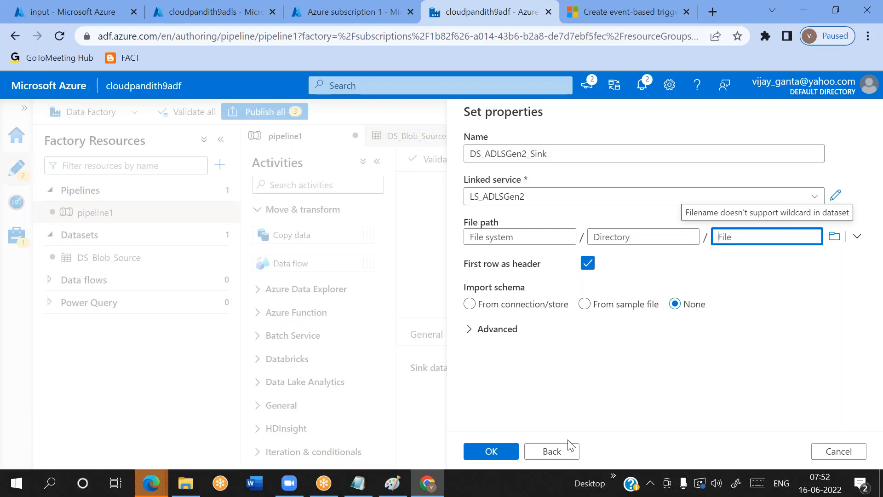
click(511, 237)
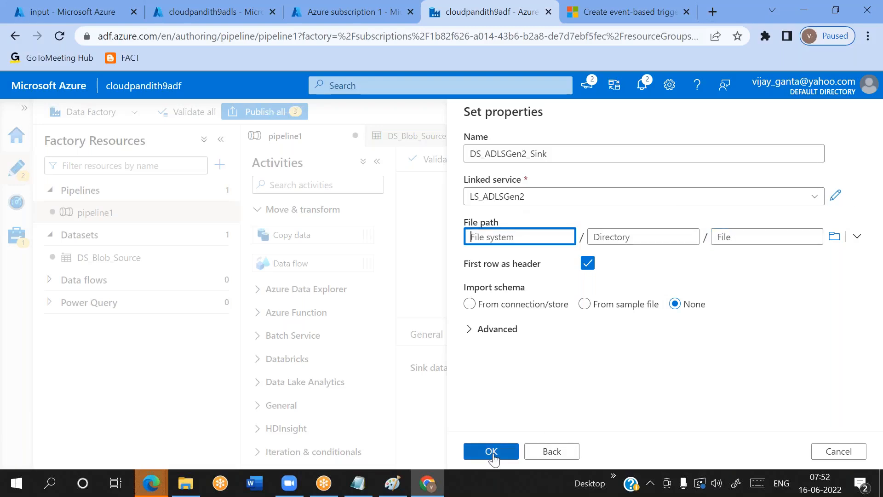
click(835, 236)
click(499, 185)
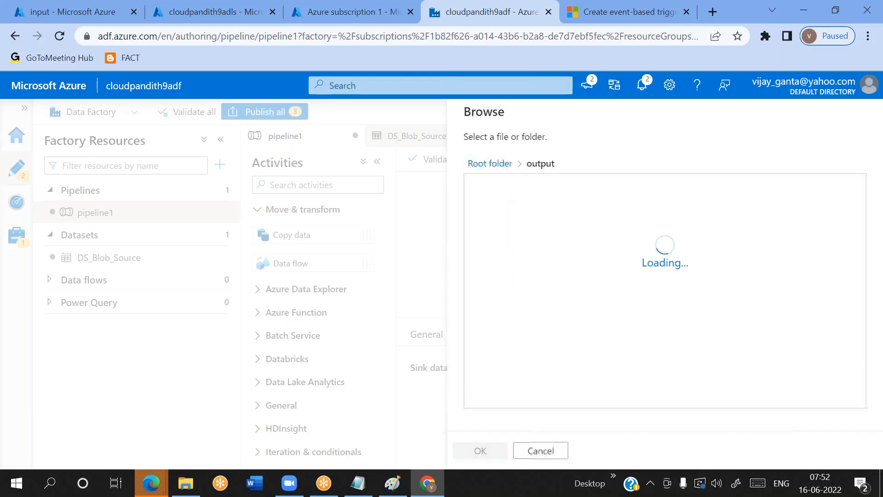
click(480, 450)
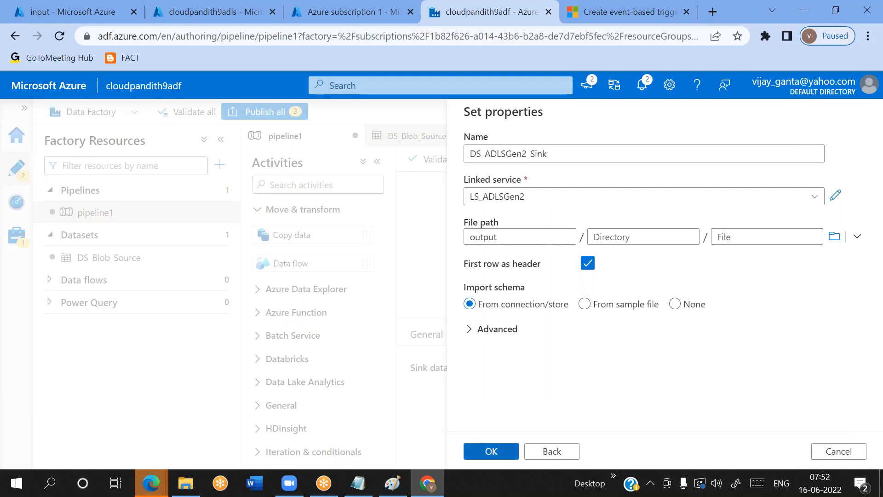
double_click(482, 239)
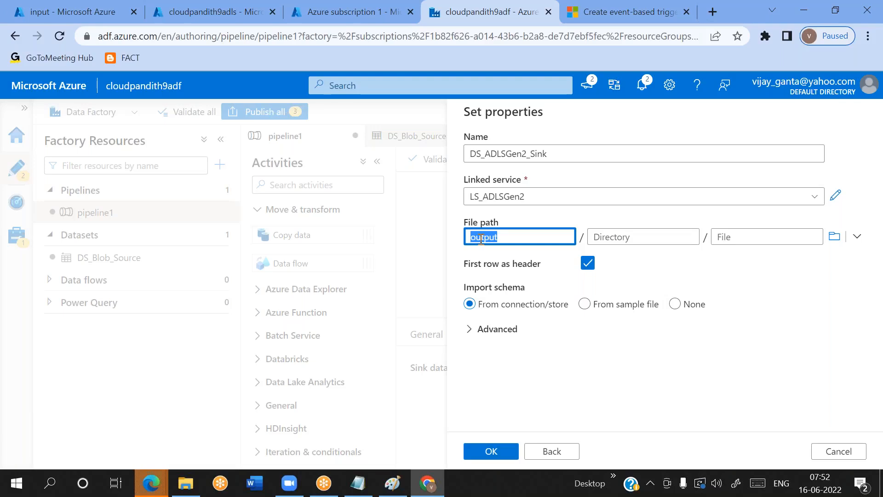
click(646, 278)
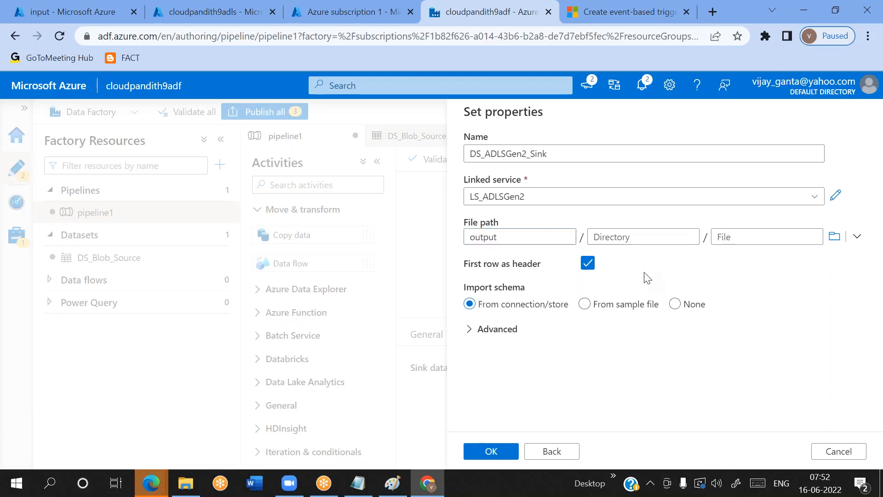
click(491, 453)
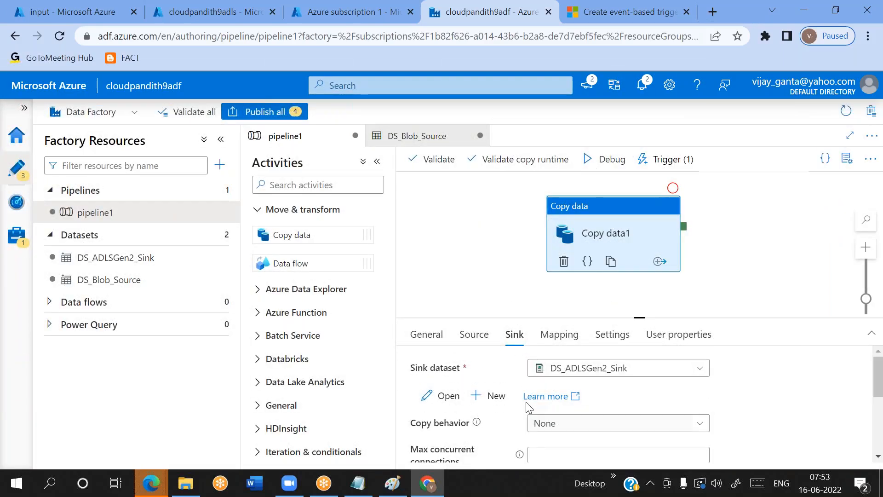
Publish all pending pipeline, dataset and trigger changes and check the publishing progress in the notifications
click(263, 113)
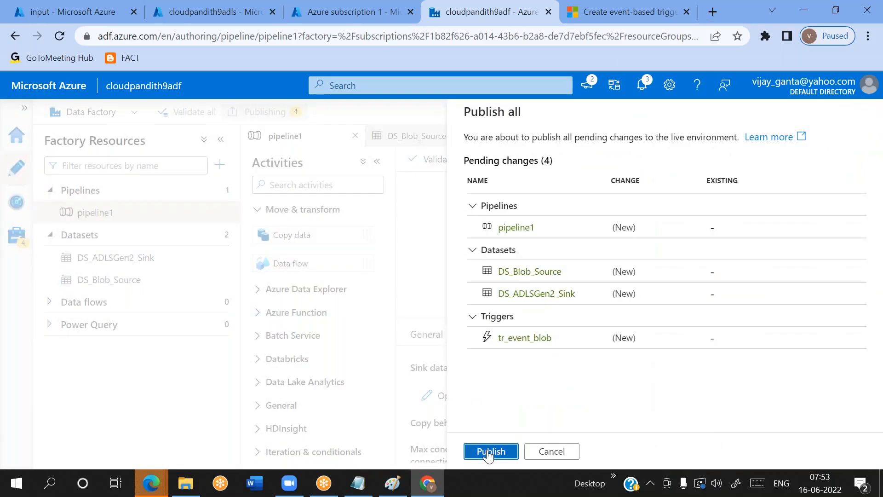
click(491, 451)
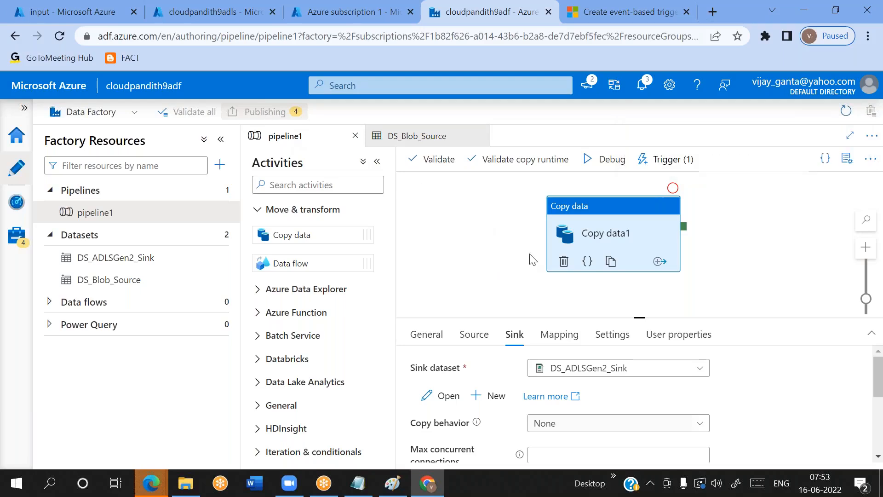
click(642, 85)
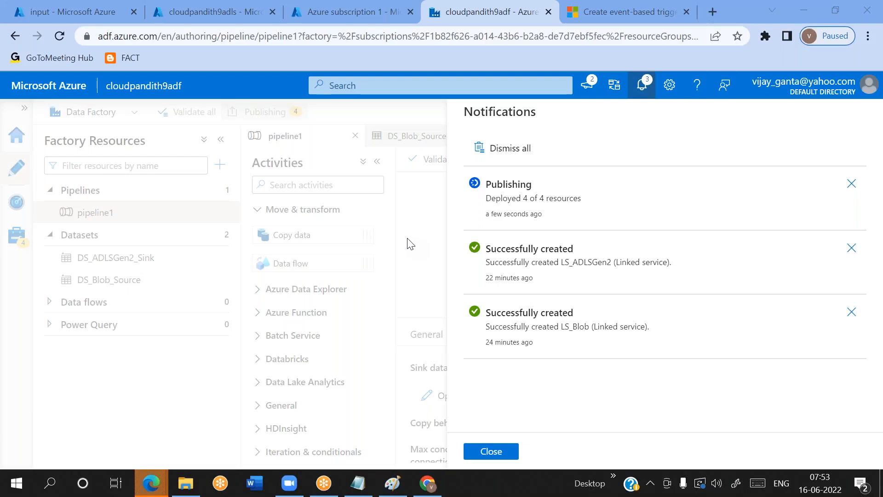
double_click(506, 184)
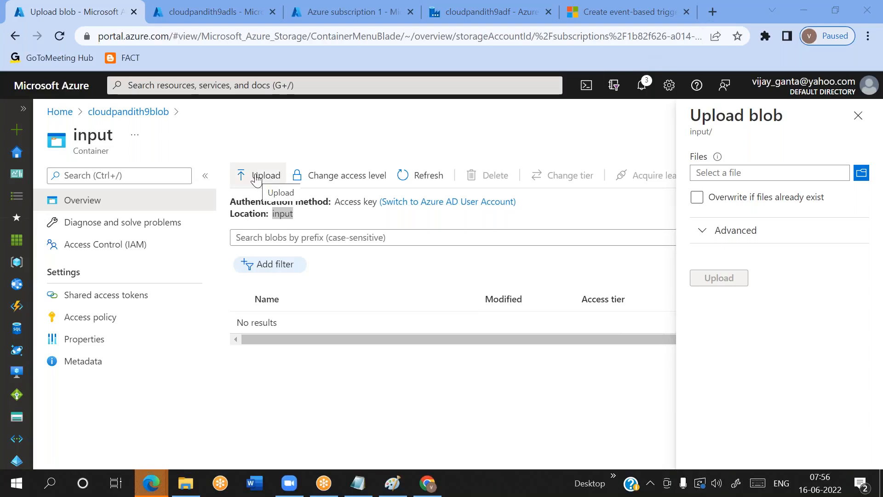
Upload allcust.csv from the set-comma folder to the blob input container in the Azure portal
click(797, 174)
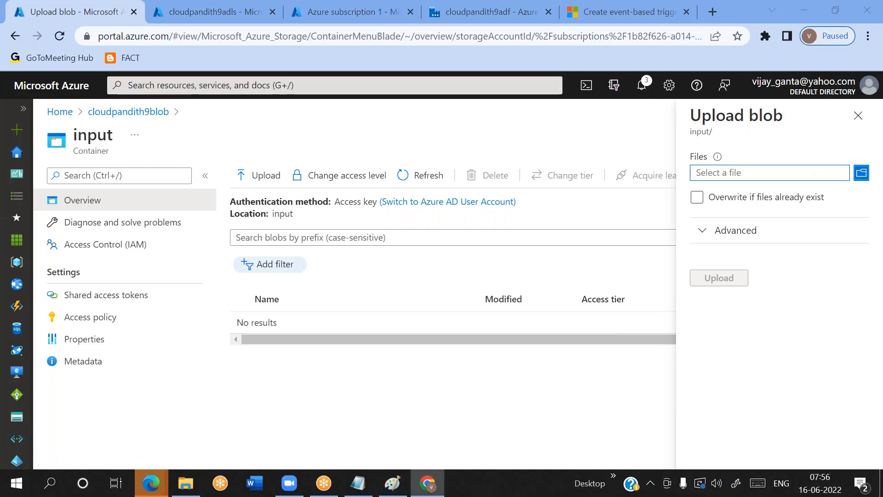
click(224, 179)
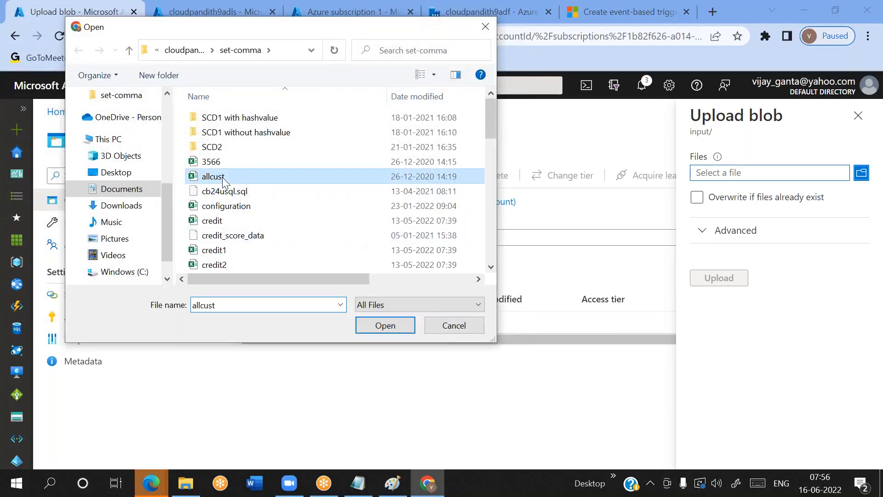
click(393, 326)
click(728, 278)
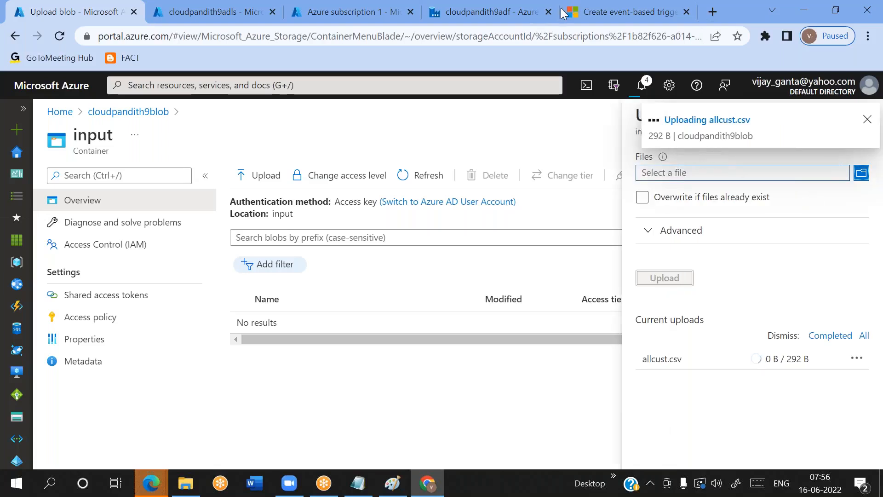
Switch to Data Factory, refresh the triggered pipeline runs and check which trigger started pipeline1
click(508, 17)
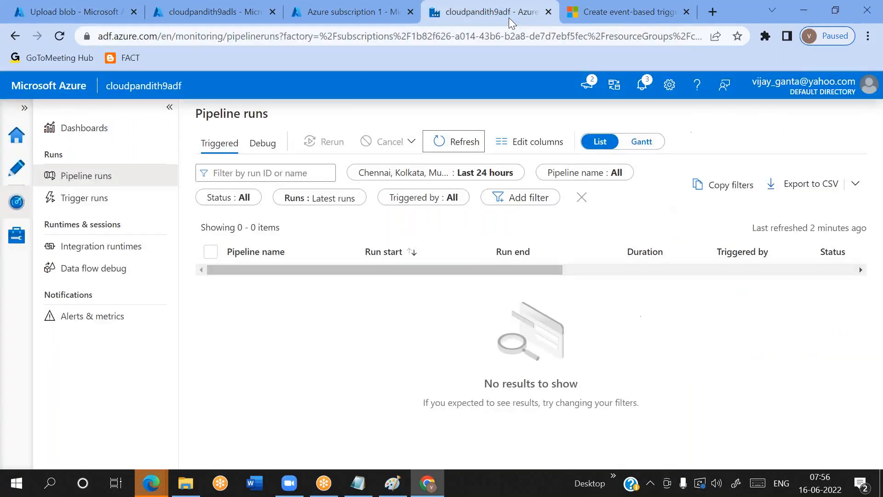
click(446, 143)
click(446, 144)
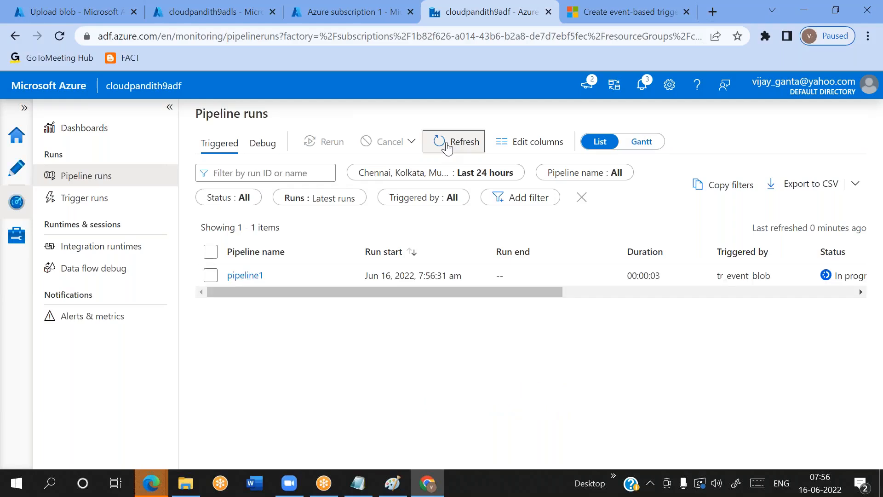
double_click(734, 278)
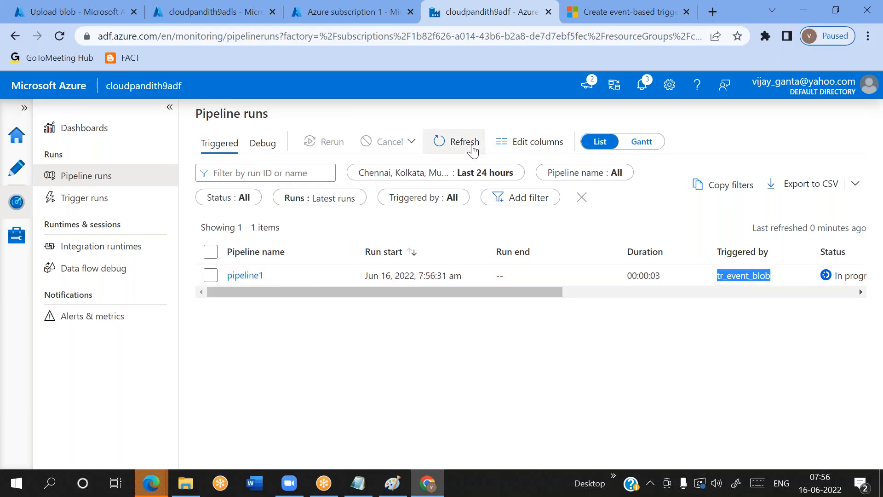
Examine the names and values of the folder path and file name parameters passed to the pipeline1 run
drag(385, 292, 605, 332)
click(633, 275)
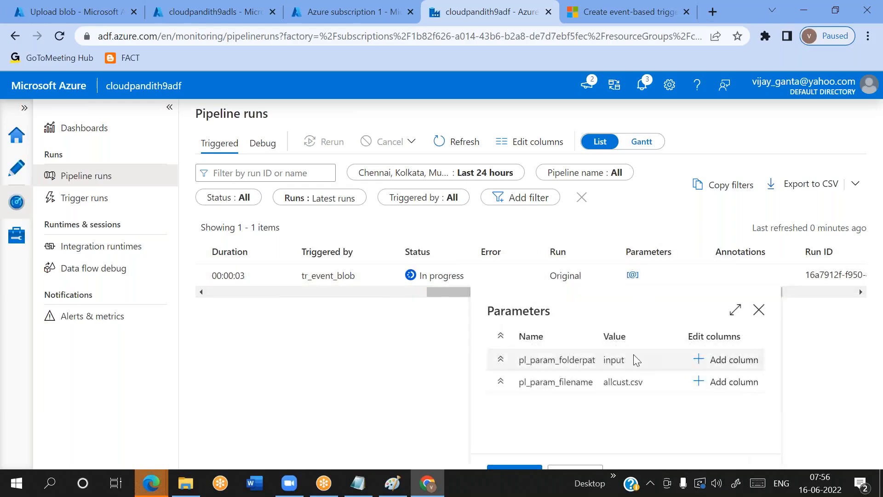
double_click(552, 361)
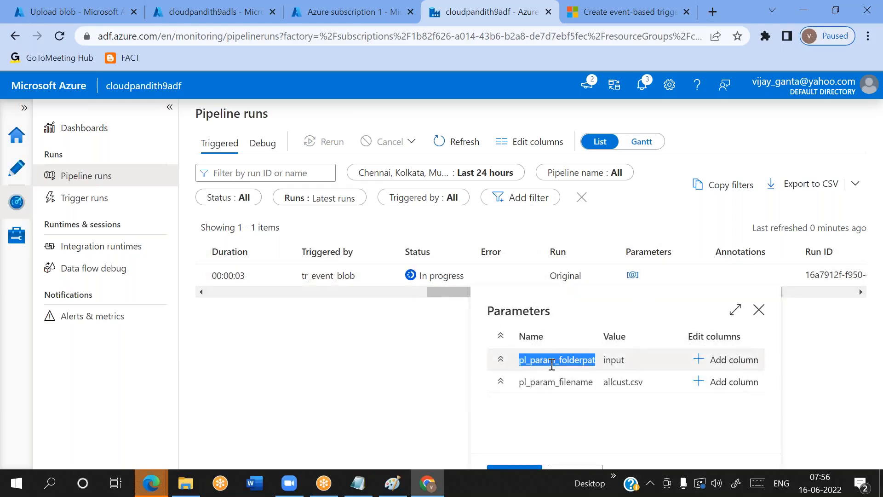
double_click(610, 363)
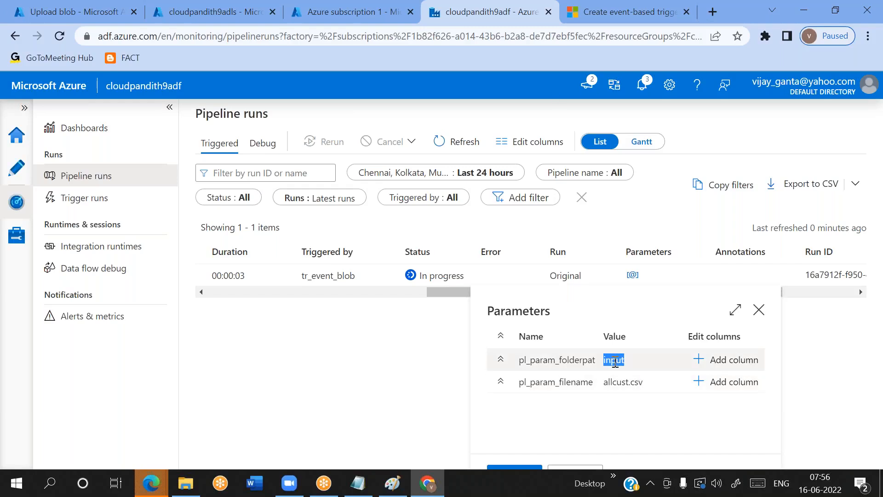
double_click(559, 381)
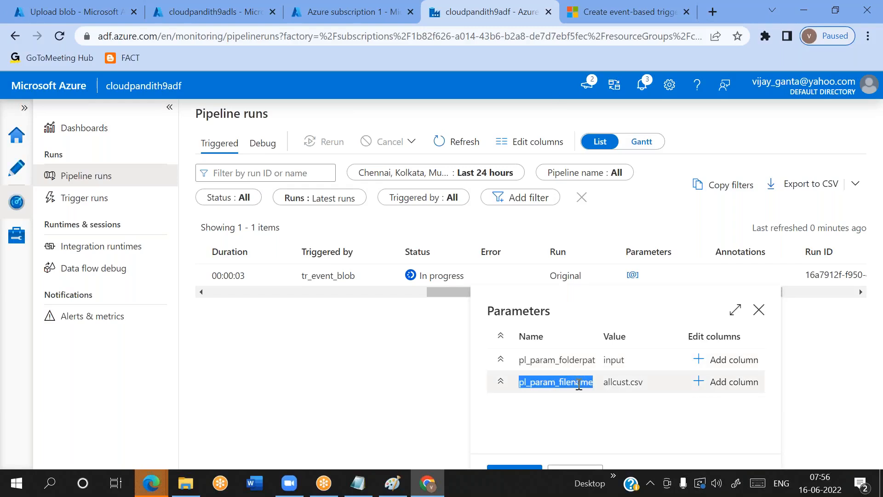
double_click(622, 383)
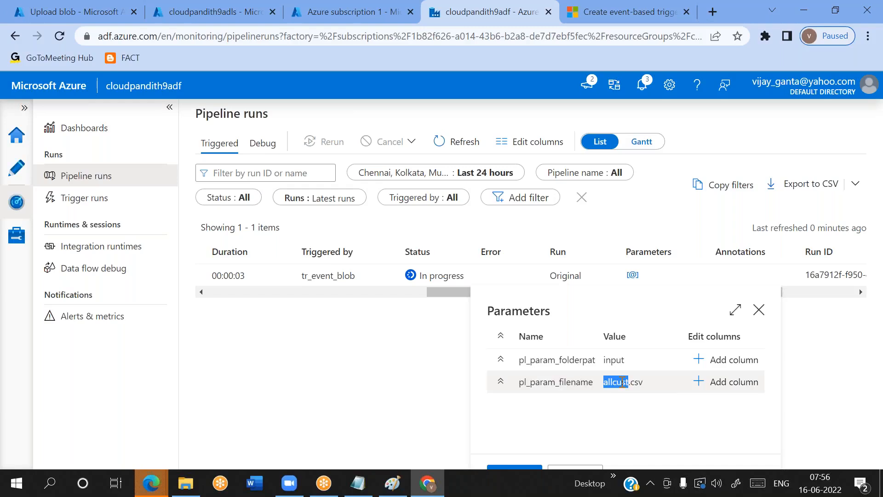
double_click(612, 360)
click(619, 382)
drag(618, 381, 523, 360)
double_click(539, 360)
double_click(543, 382)
double_click(540, 360)
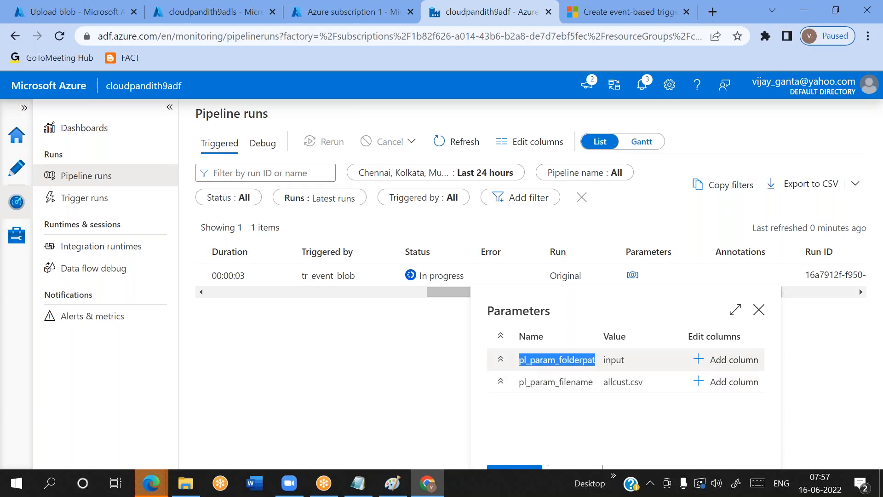
double_click(530, 379)
double_click(536, 360)
double_click(540, 383)
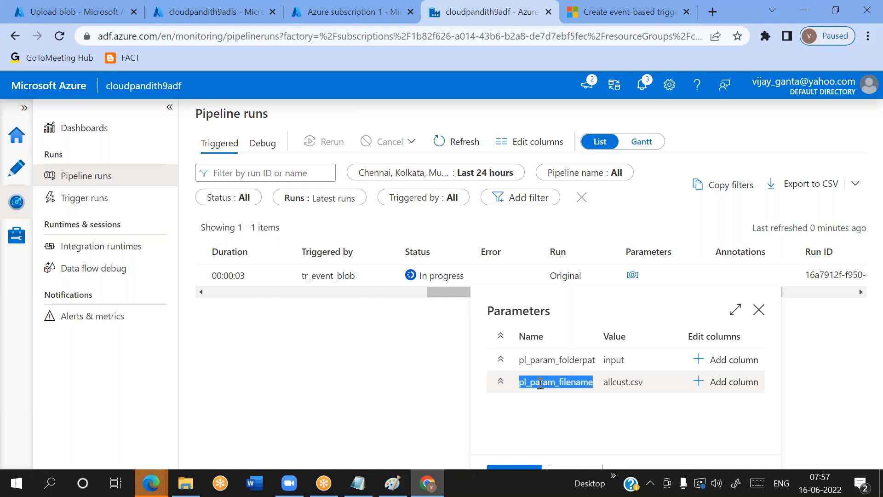
double_click(546, 360)
double_click(549, 382)
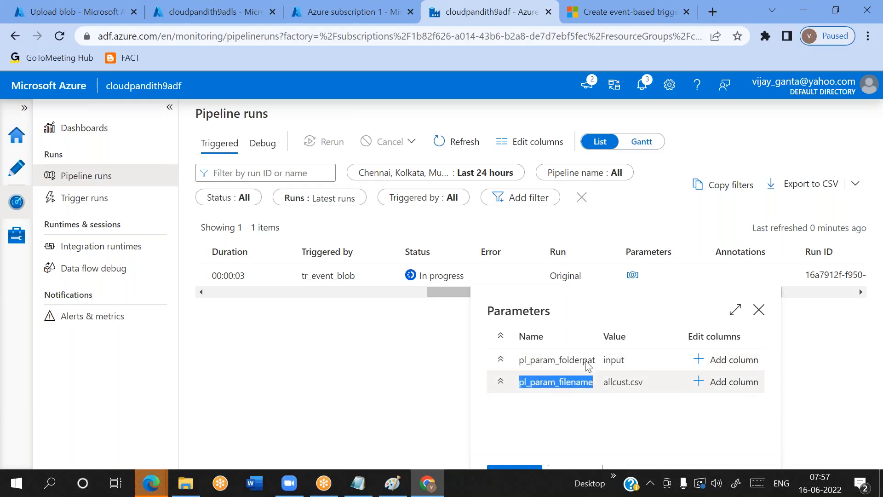
click(759, 310)
Return to authoring pipeline1 and review its parameters and the Copy data1 source dataset parameters they feed
click(10, 180)
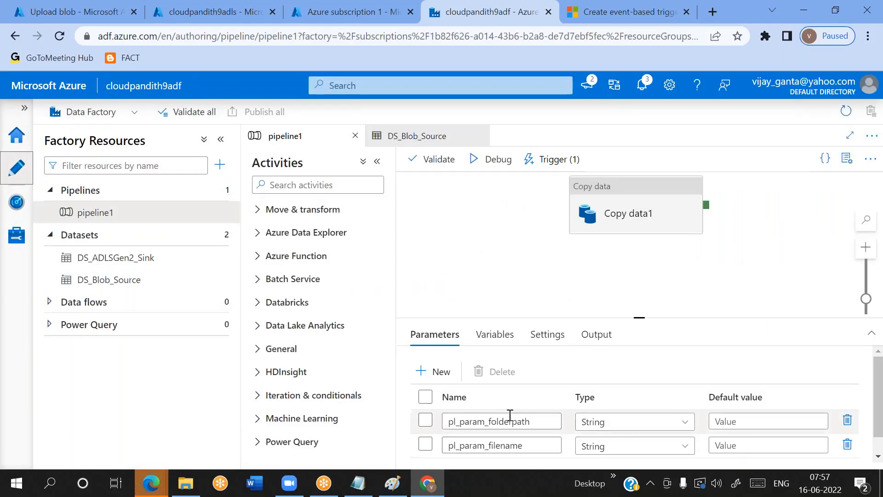
double_click(497, 421)
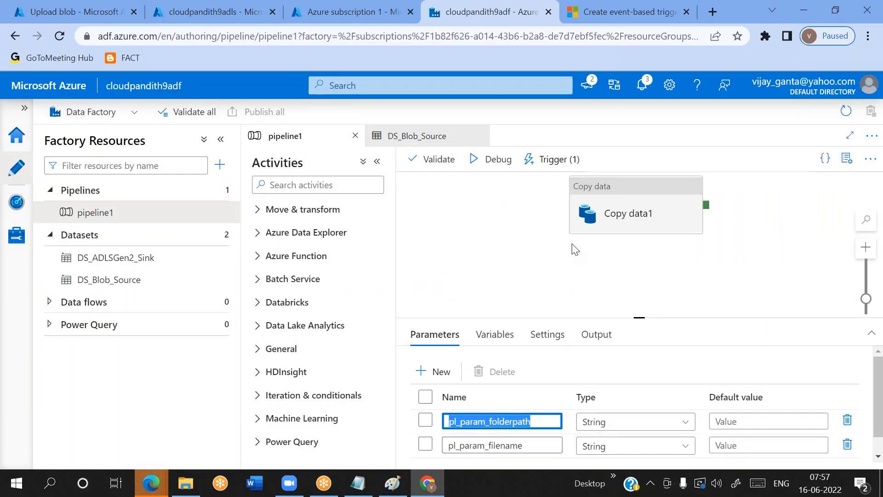
click(584, 213)
click(476, 343)
scroll(477, 390, down, 2)
scroll(699, 387, up, 1)
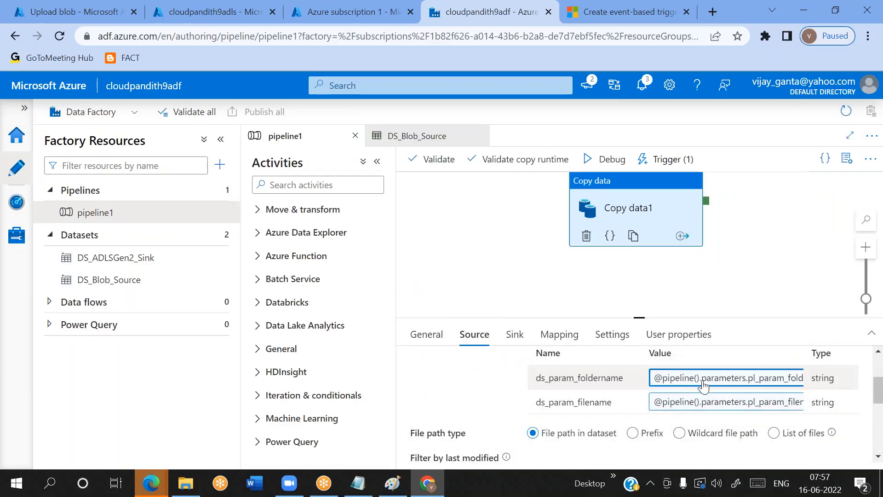
double_click(581, 376)
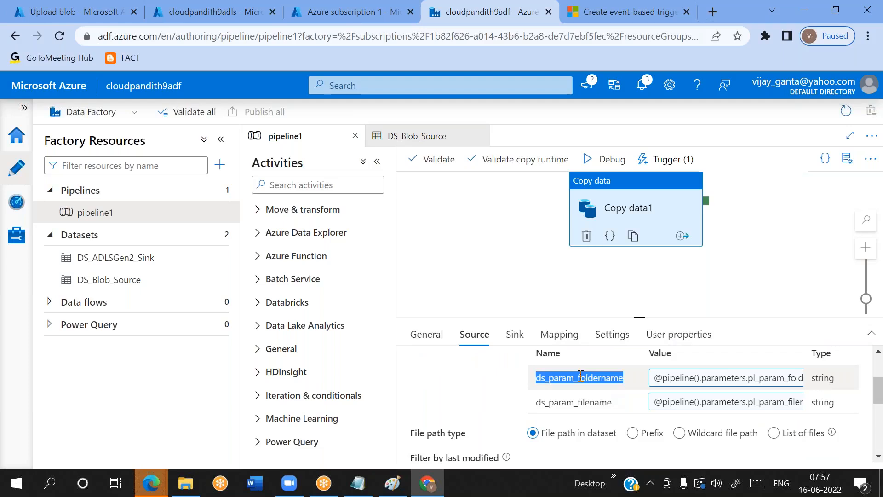
double_click(562, 404)
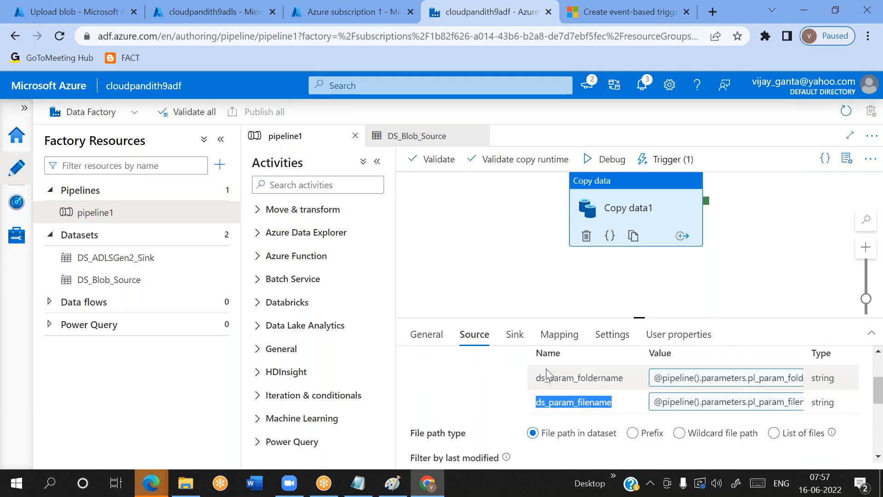
Review the Copy data1 source dataset parameter names and open the DS_Blob_Source dataset to check its parameterized file path
double_click(546, 382)
double_click(549, 394)
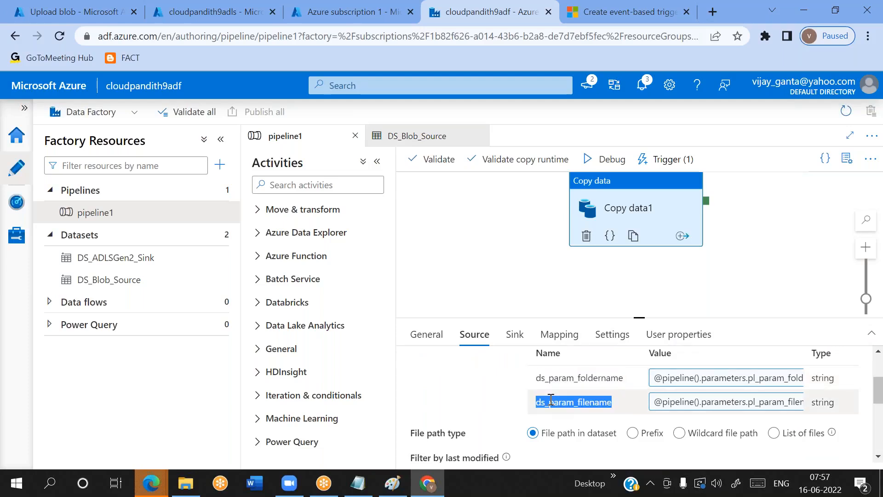
double_click(549, 382)
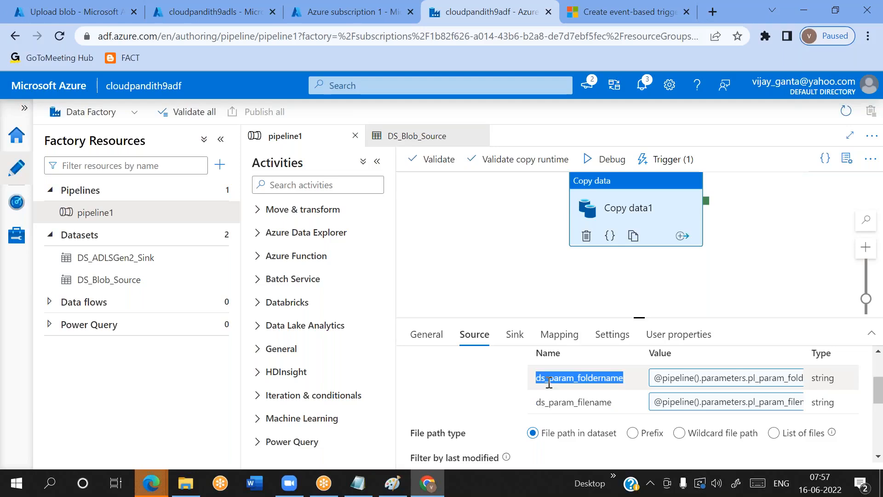
scroll(514, 401, up, 1)
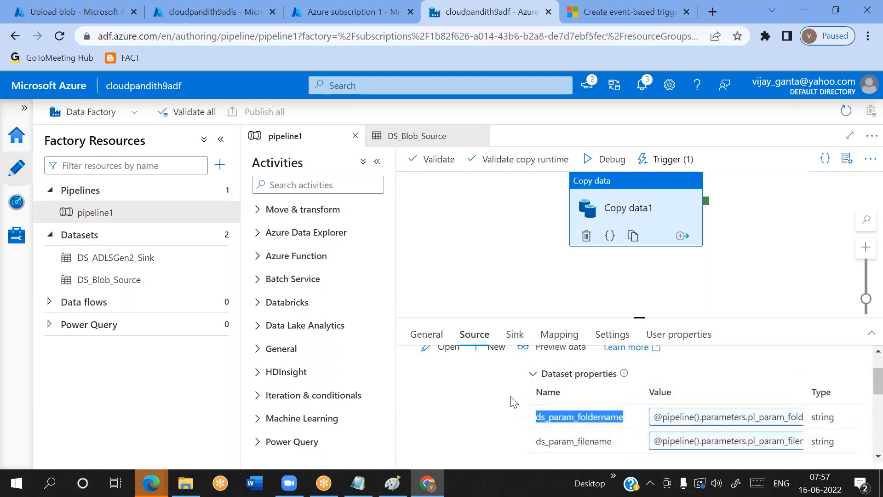
scroll(514, 401, up, 1)
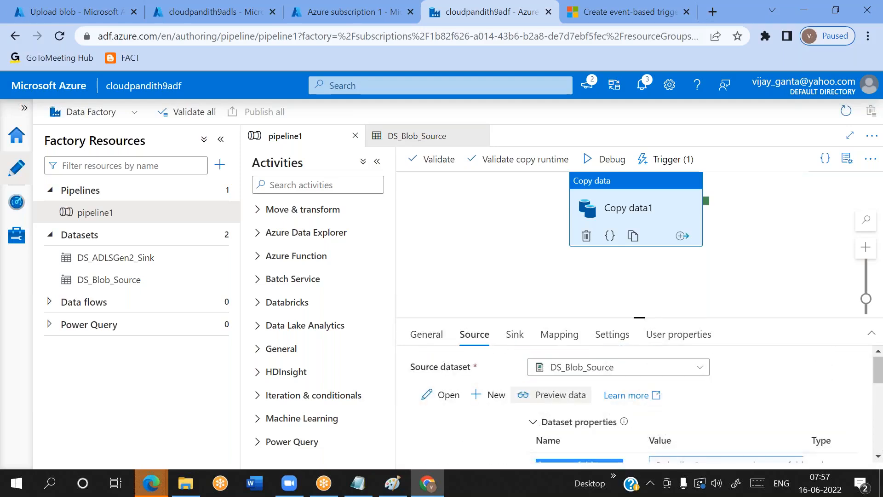
click(439, 394)
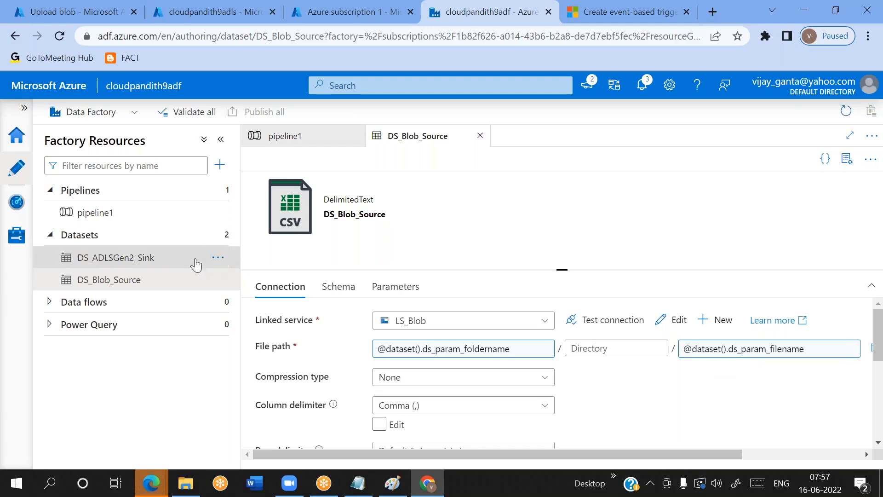
Return to pipeline1 and open the Copy data1 sink dataset DS_ADLSGen2_Sink to check its output container path
click(124, 225)
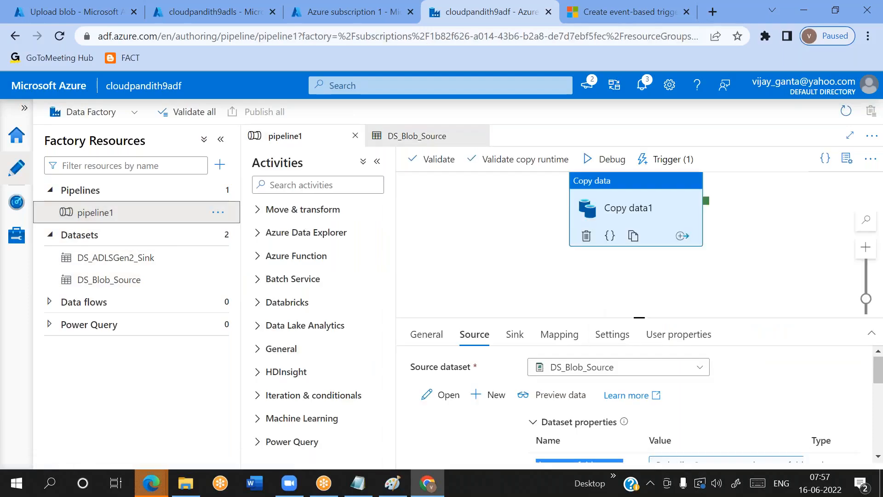
click(516, 336)
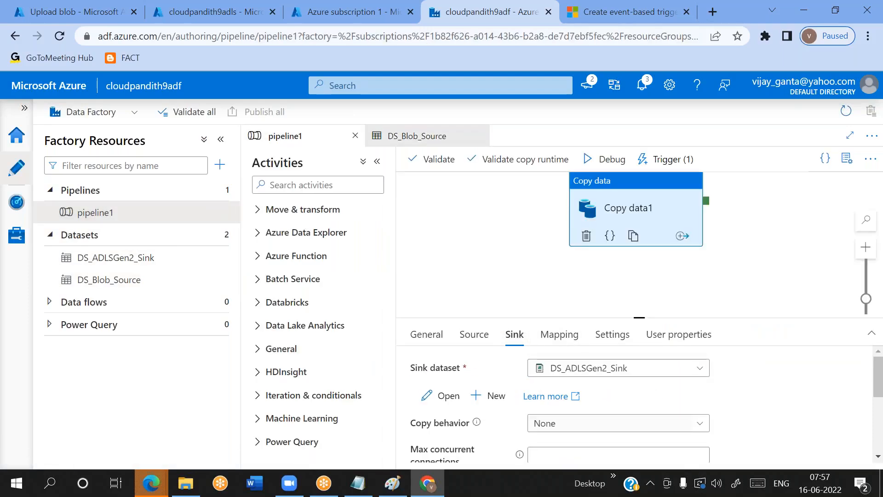
click(440, 394)
double_click(388, 352)
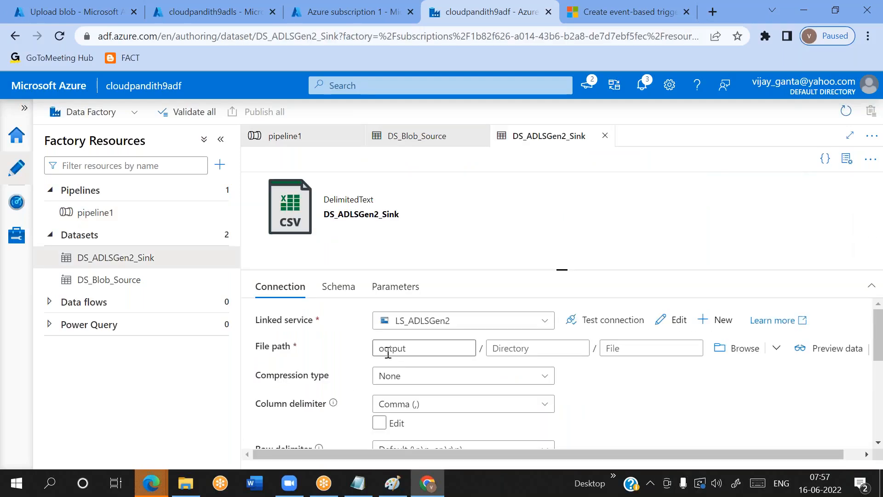
Switch to the cloudpandith9adls storage account in the Azure portal and open its output container to check for the copied file
click(210, 16)
click(105, 406)
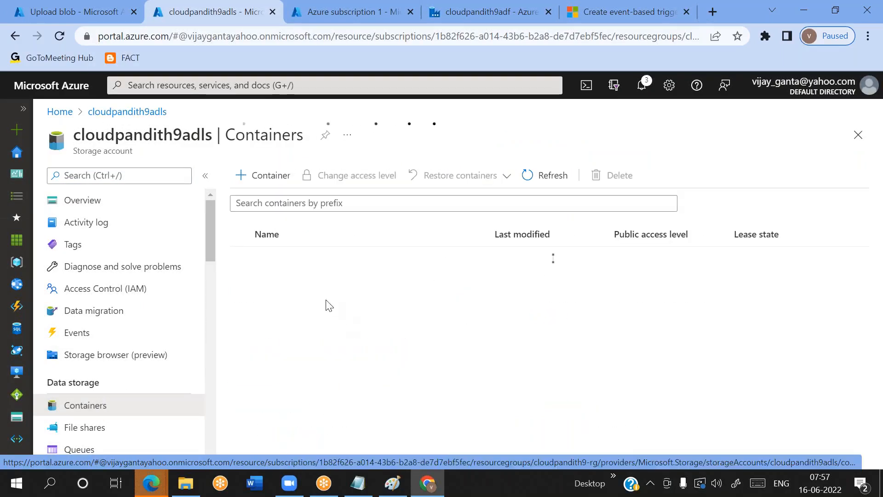
click(268, 280)
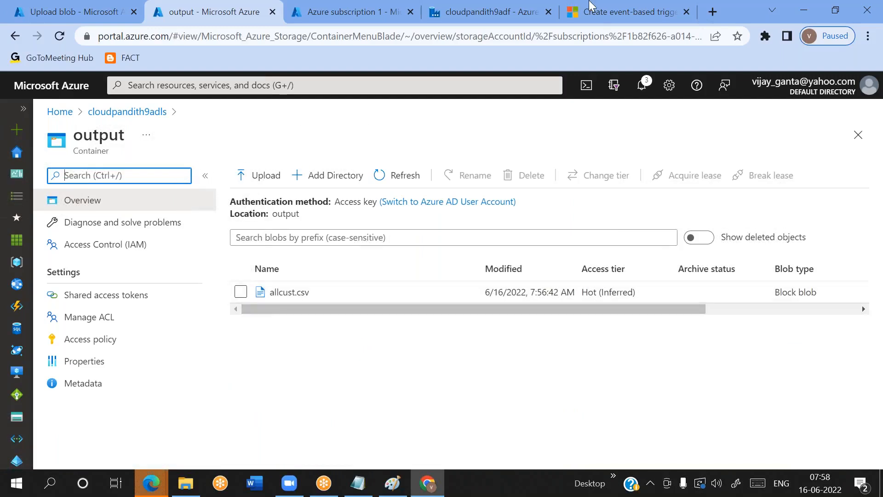
Switch back to Data Factory and review the DS_ADLSGen2_Sink connection settings and the Copy data1 sink settings in pipeline1
click(547, 18)
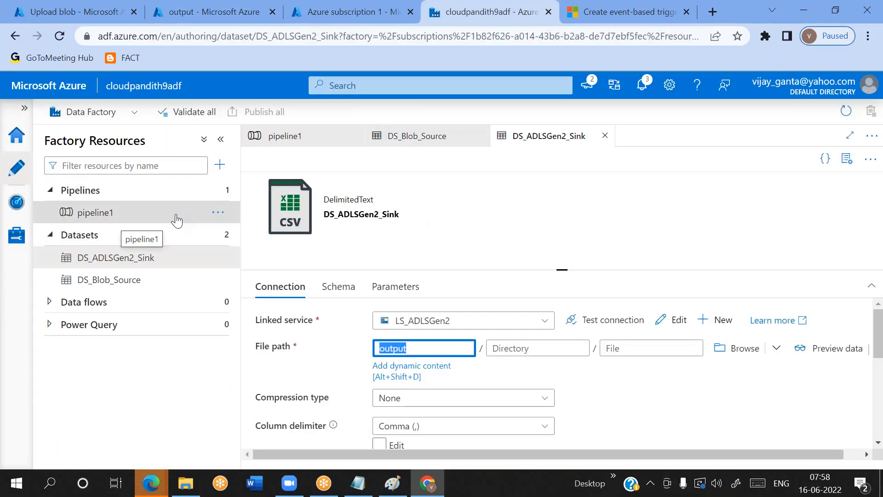
scroll(359, 390, down, 5)
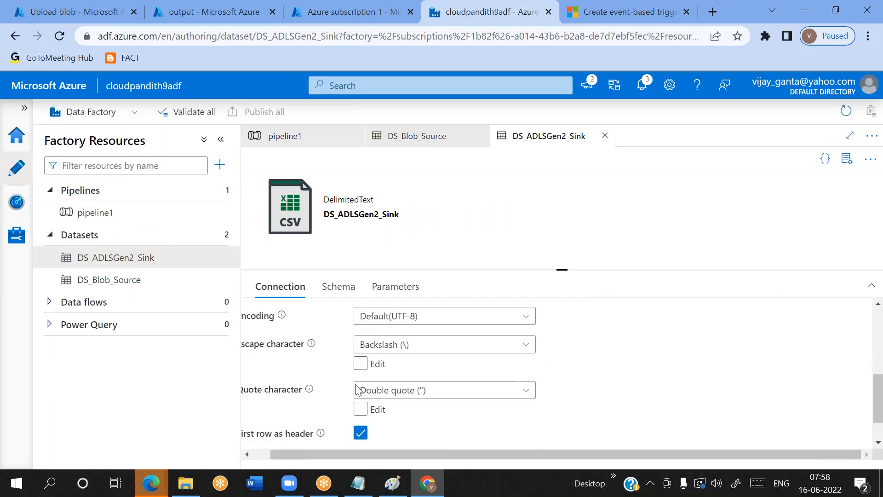
scroll(358, 390, up, 5)
scroll(562, 378, down, 5)
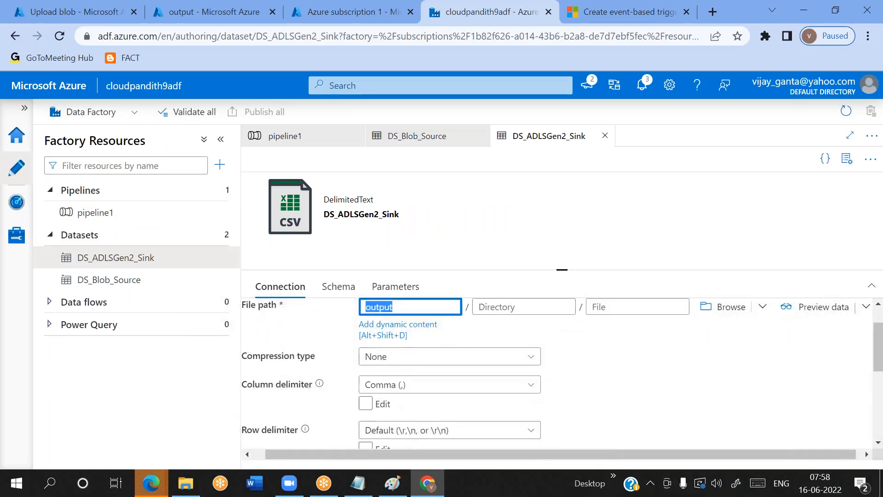
scroll(561, 377, up, 5)
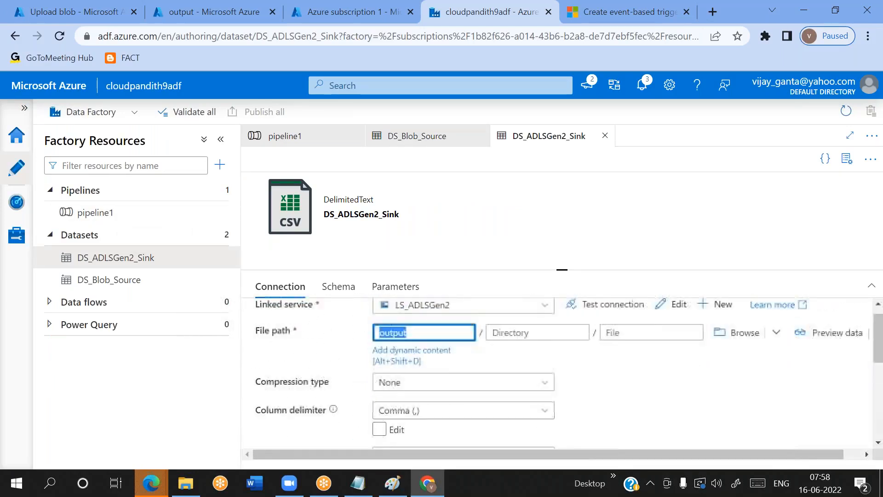
click(142, 215)
scroll(502, 373, down, 5)
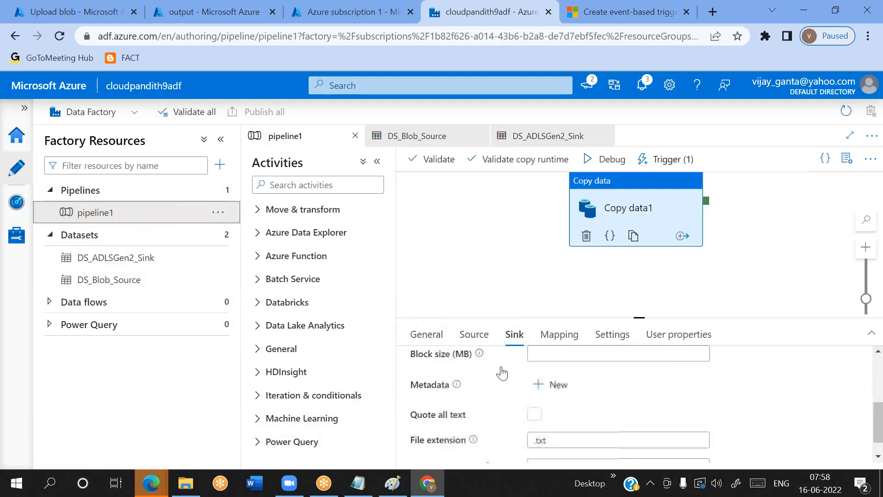
scroll(502, 374, up, 5)
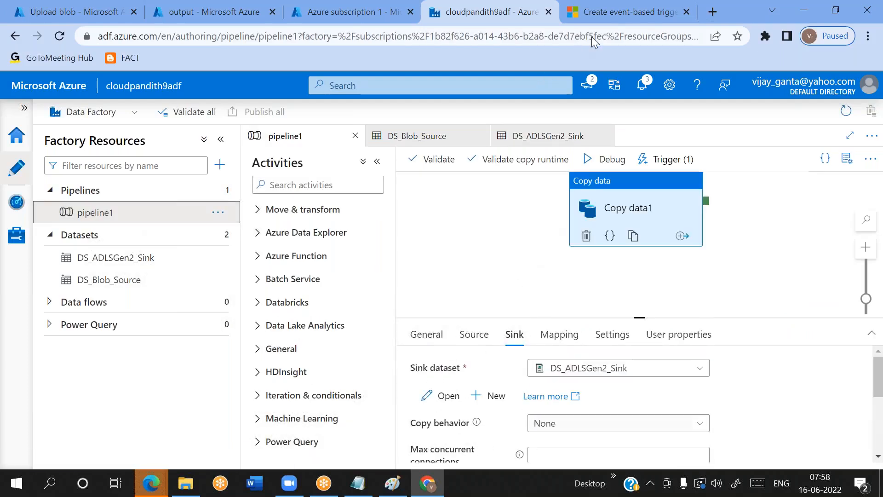
Move the Copy data1 activity slightly lower on the pipeline1 canvas
click(456, 277)
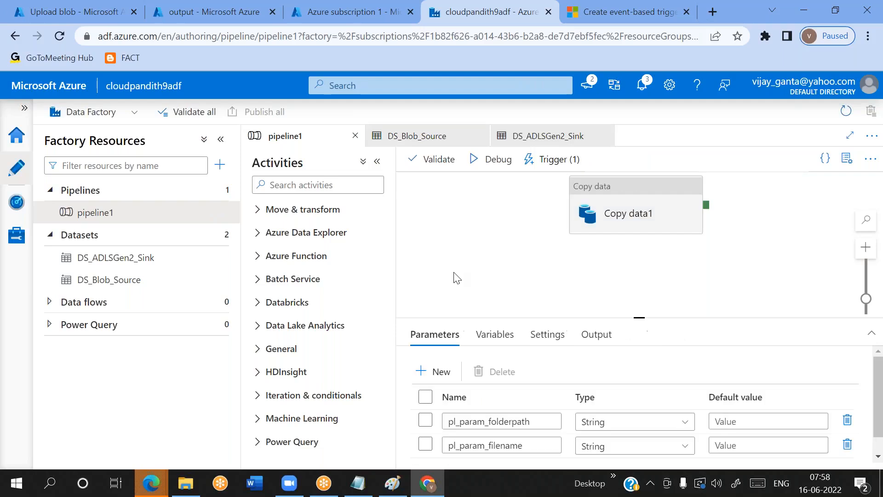
click(612, 203)
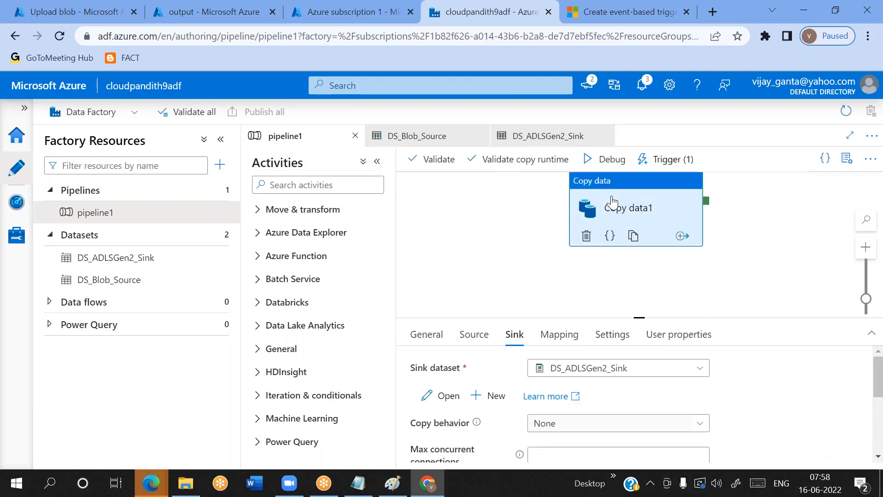
drag(612, 202, 605, 226)
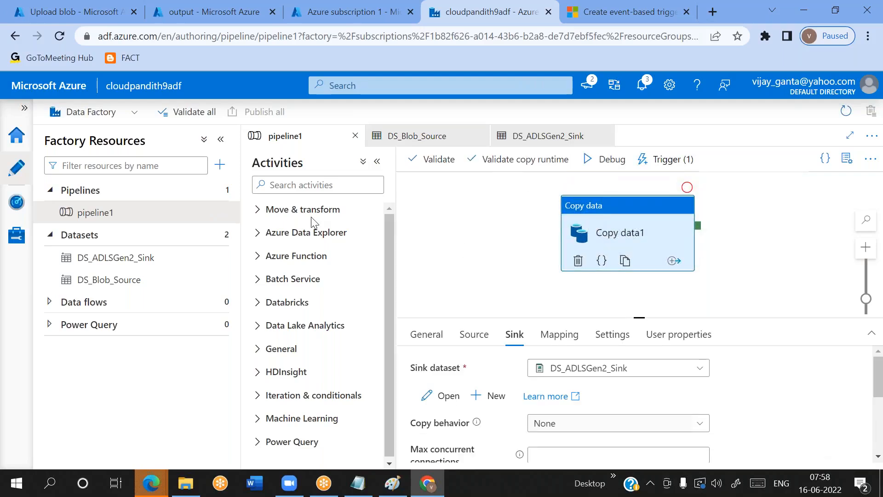
Review the pl_param_folderpath and pl_param_filename parameters defined on pipeline1
click(493, 230)
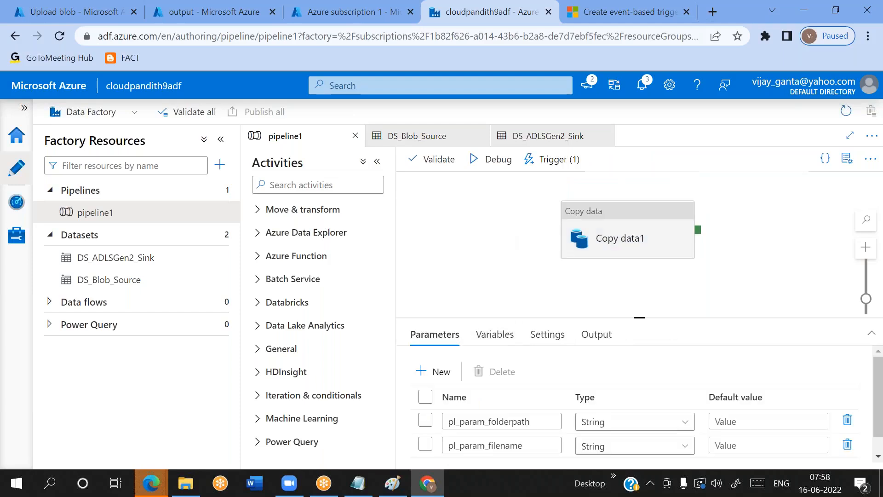
scroll(478, 400, down, 1)
double_click(479, 401)
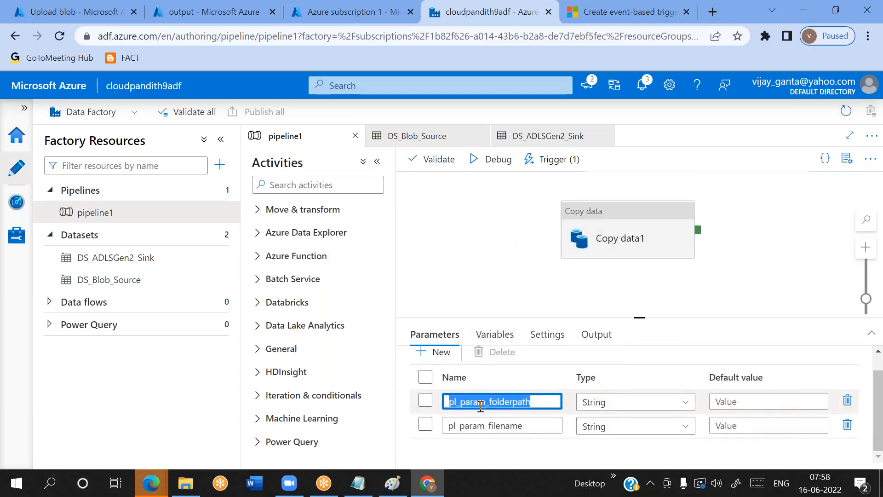
double_click(479, 423)
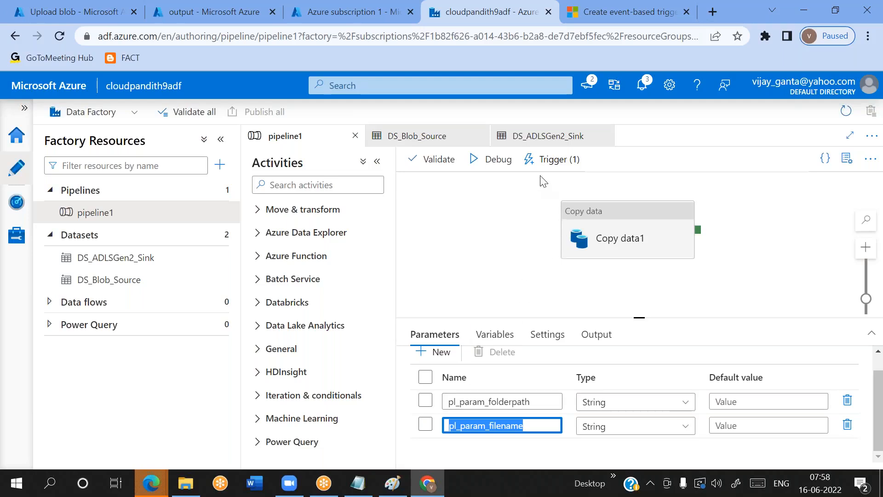
Open the tr_event_blob trigger of pipeline1 for editing and continue past its settings and data preview to the trigger run parameters
click(547, 166)
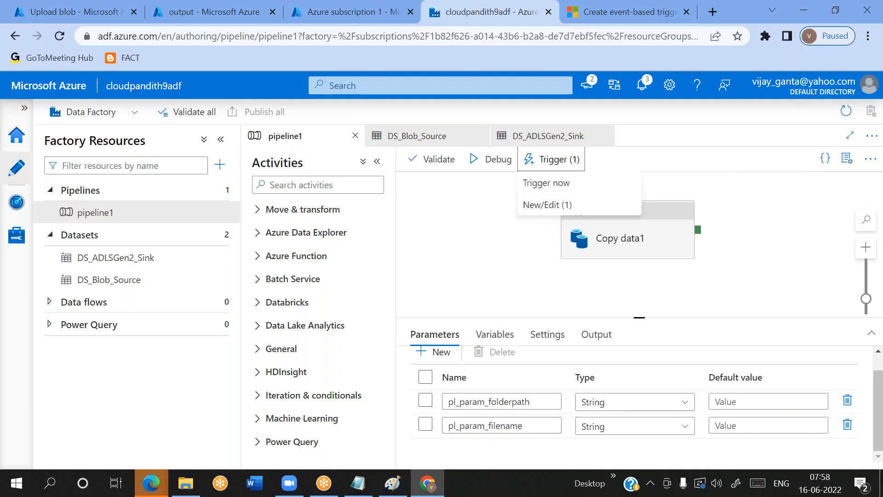
click(548, 205)
click(512, 199)
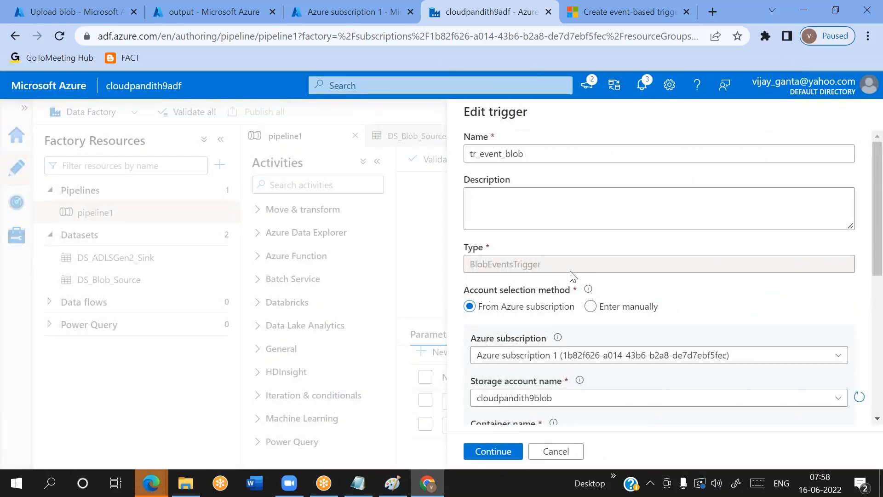
scroll(571, 276, down, 5)
click(492, 451)
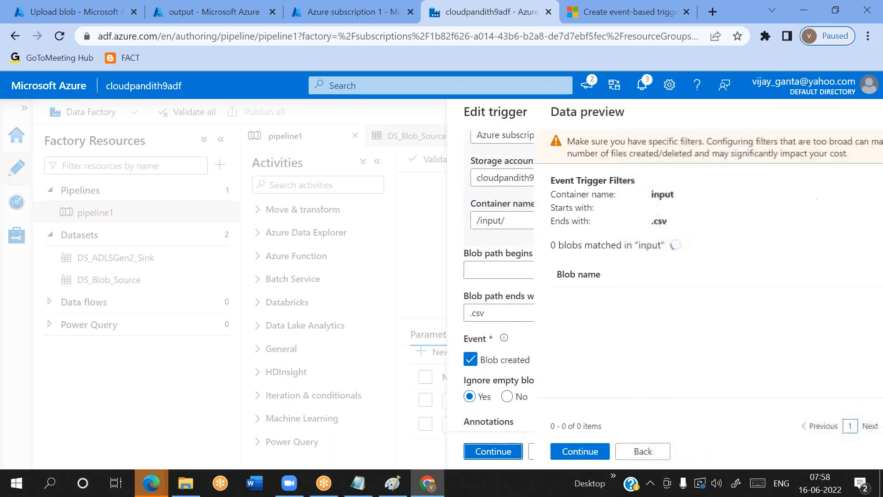
click(493, 452)
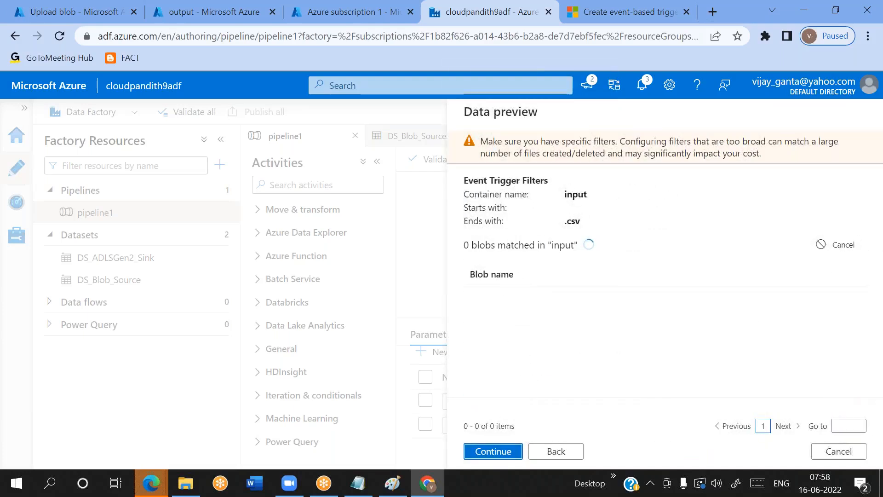
triple_click(743, 209)
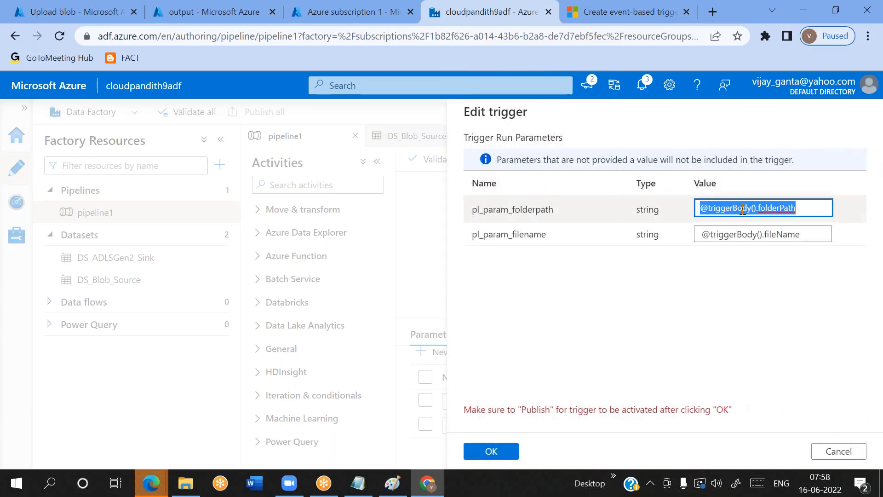
triple_click(731, 234)
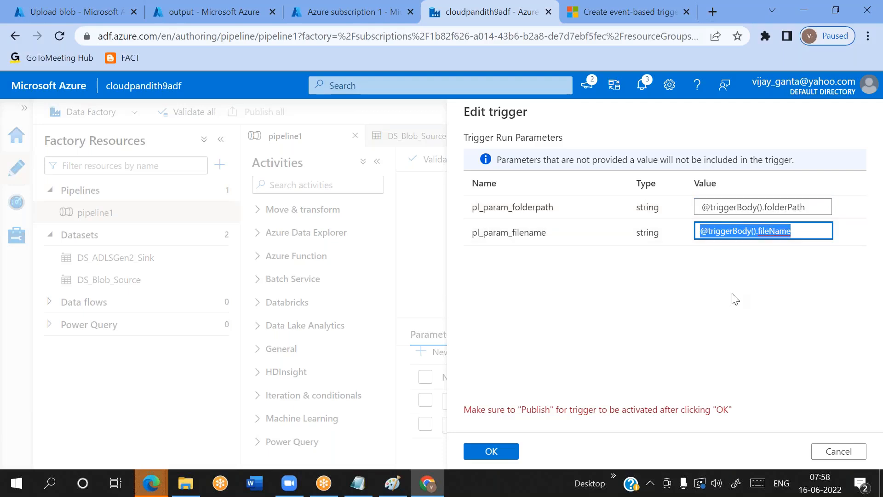
double_click(493, 209)
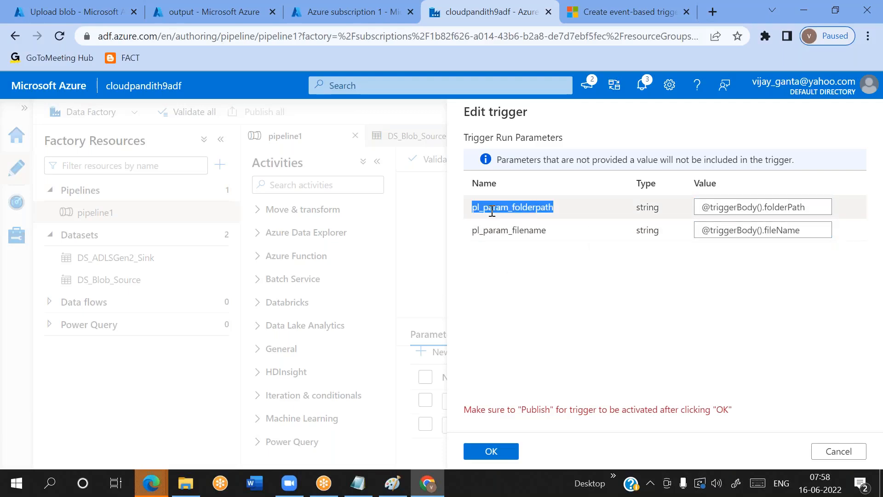
double_click(494, 228)
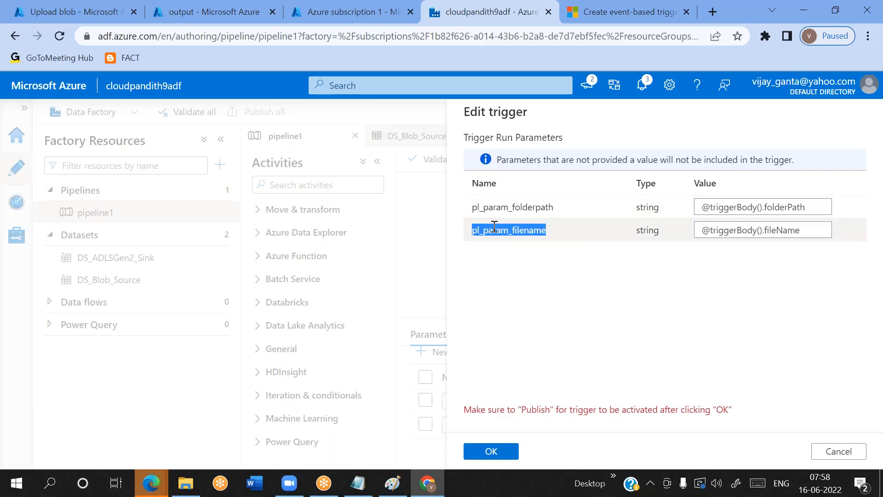
triple_click(786, 208)
click(771, 233)
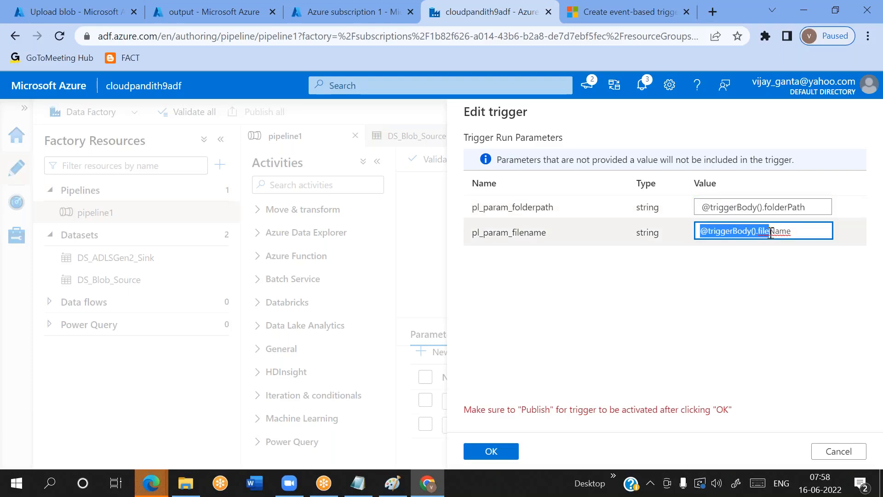
double_click(775, 232)
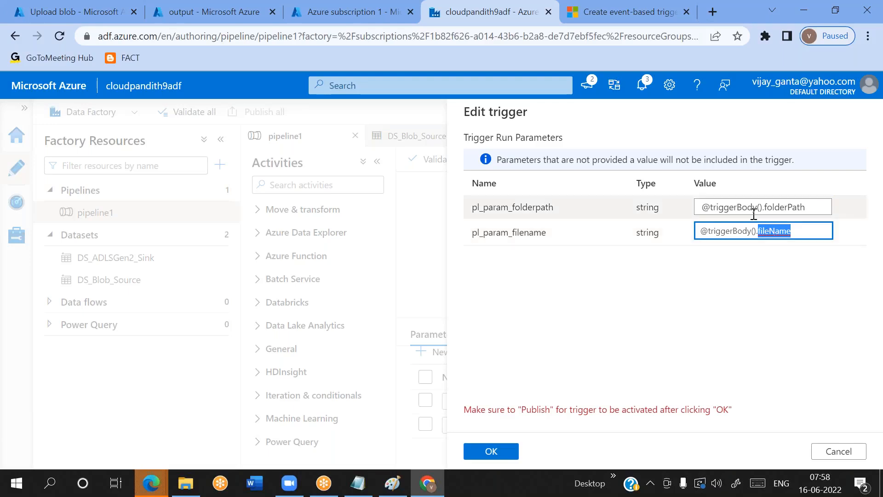
triple_click(748, 208)
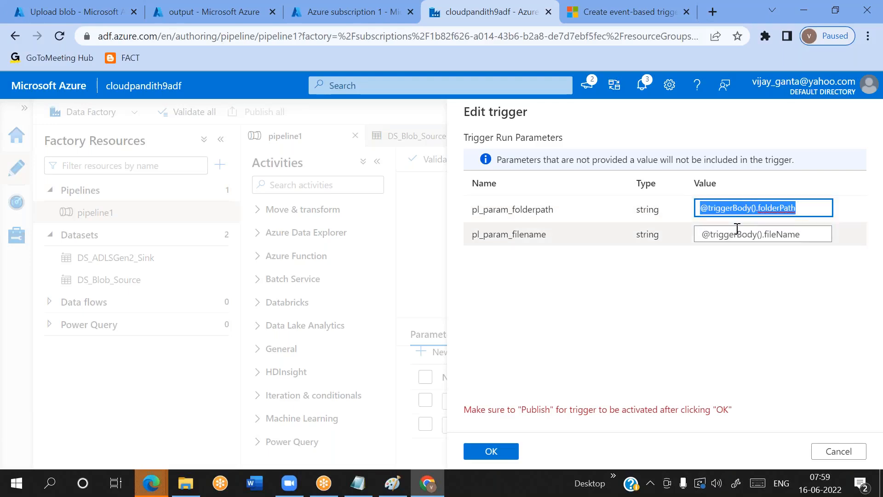
drag(759, 231, 736, 231)
click(594, 300)
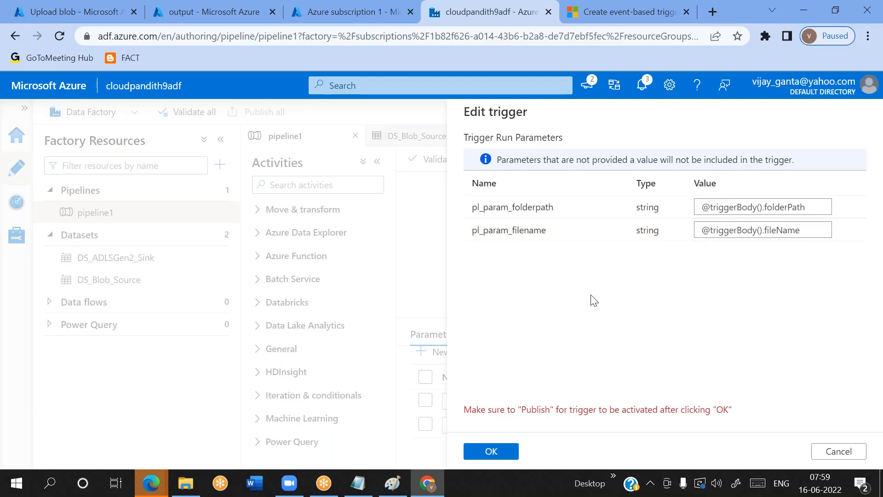
click(501, 453)
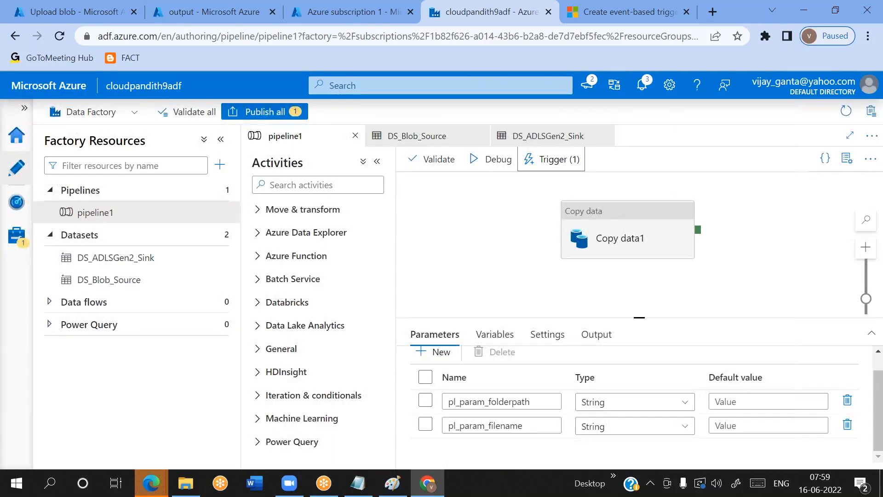
Reload the data factory authoring page and discard the unpublished changes
click(60, 35)
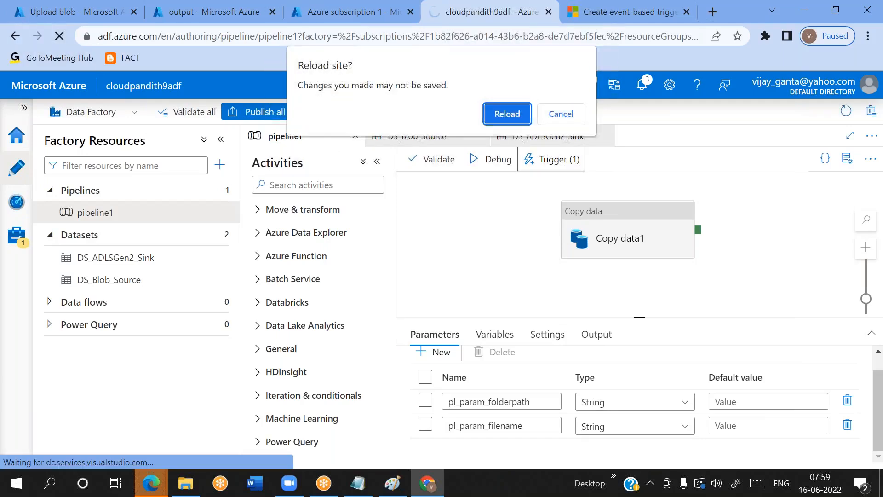
click(506, 117)
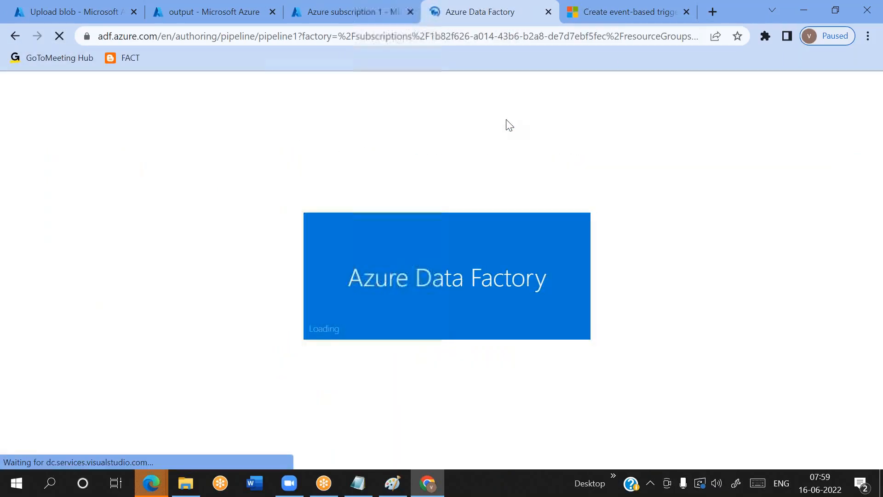
Check the trigger requirements in the Notepad notes, then switch back to Chrome and open the data factory's pipeline runs monitoring
click(358, 483)
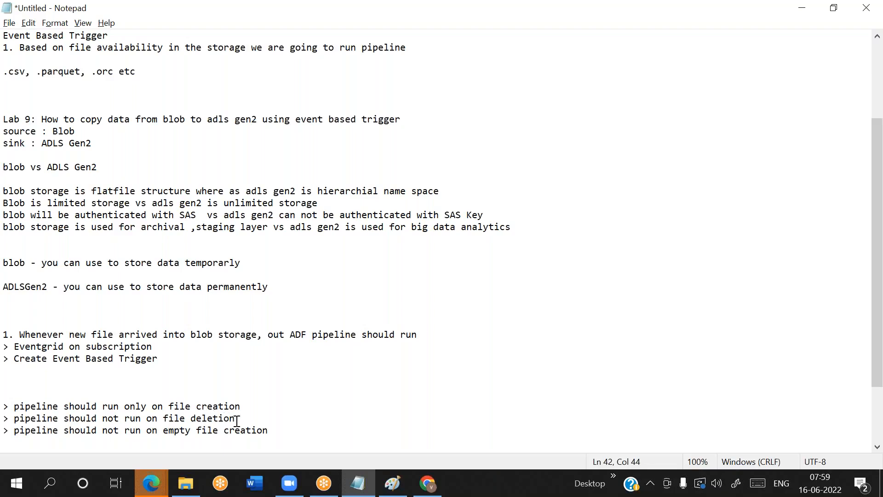
click(428, 483)
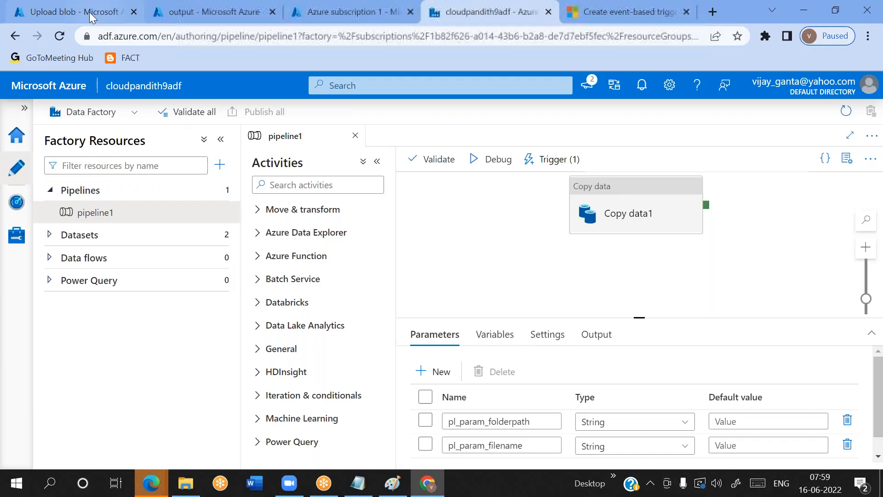
click(17, 202)
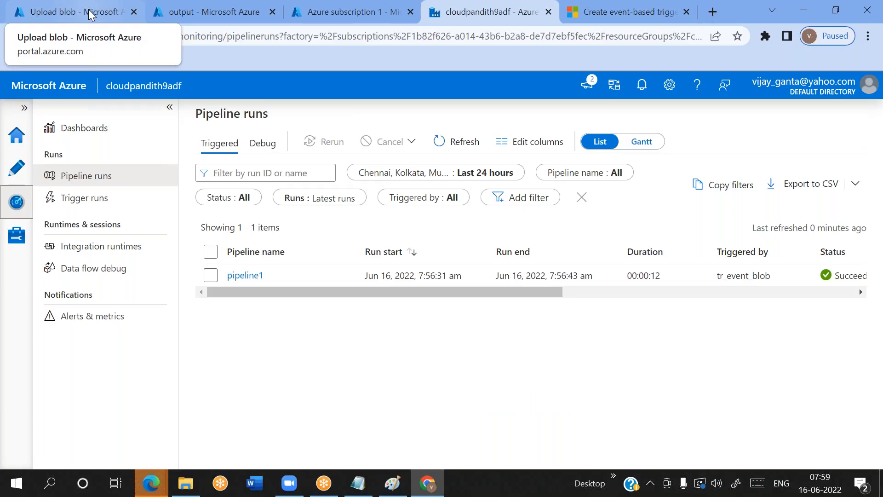
Delete allcust.csv from the input container of cloudpandith9blob to test that file deletion does not trigger the pipeline
click(89, 11)
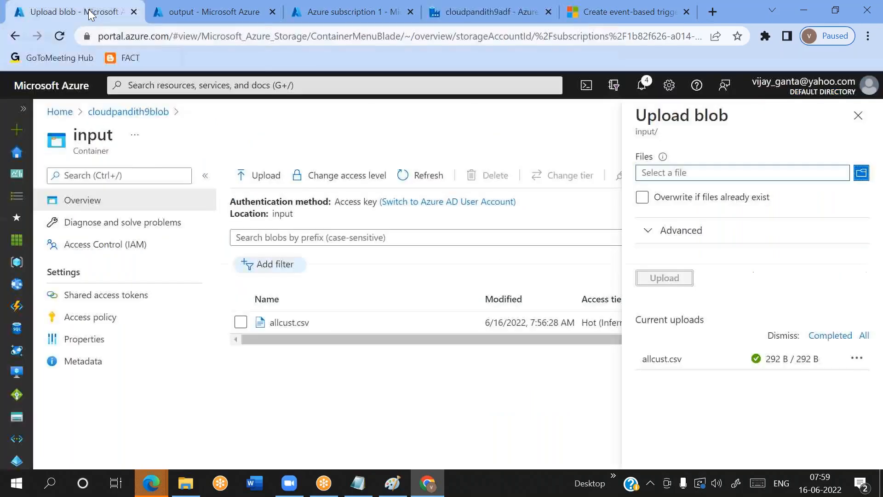
click(858, 115)
click(240, 322)
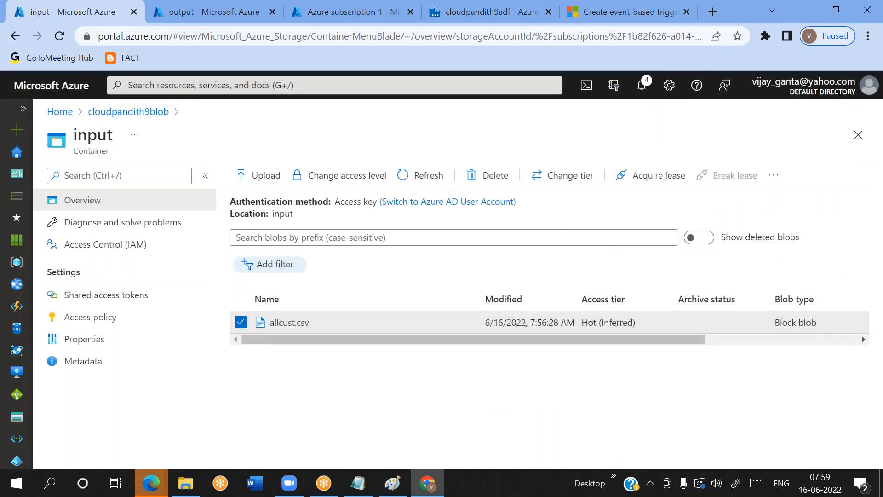
click(495, 175)
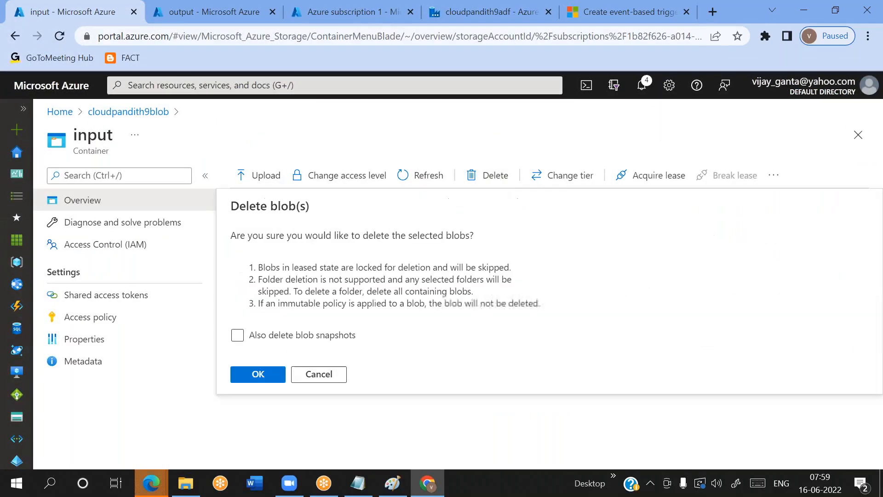
click(257, 377)
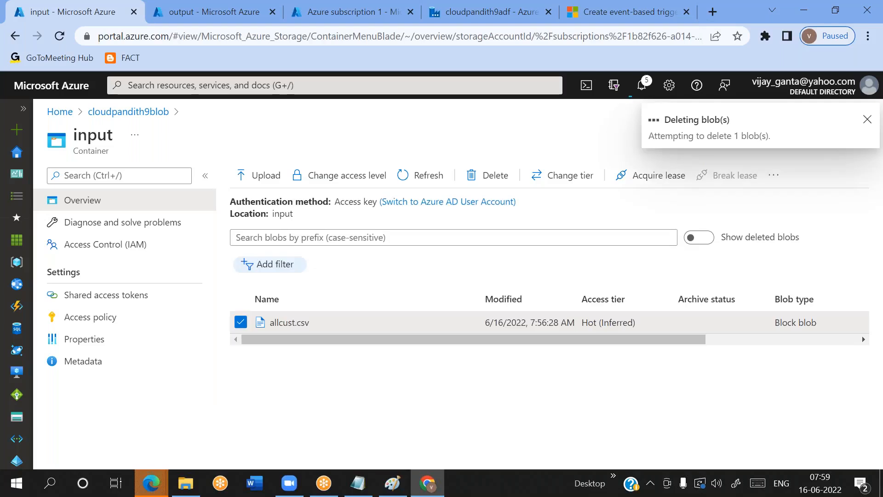
Refresh the triggered pipeline runs repeatedly to check whether deleting the blob started a run
click(474, 18)
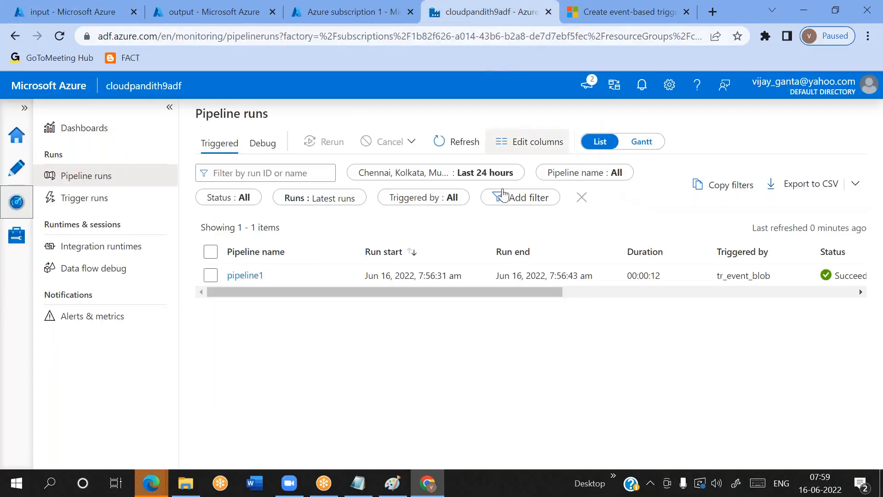
click(464, 147)
click(465, 151)
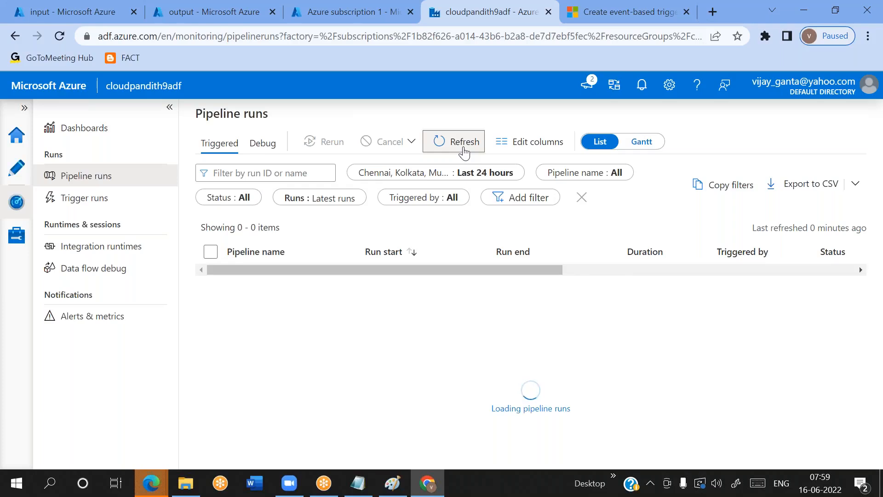
click(465, 152)
click(465, 152)
click(465, 152)
Upload the empty file zerobytes.csv from the set-comma folder to the input container
click(89, 14)
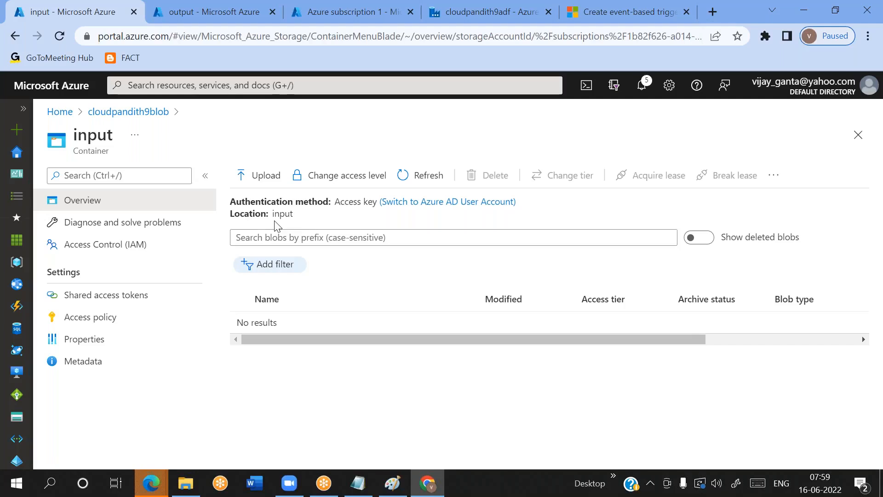
click(263, 178)
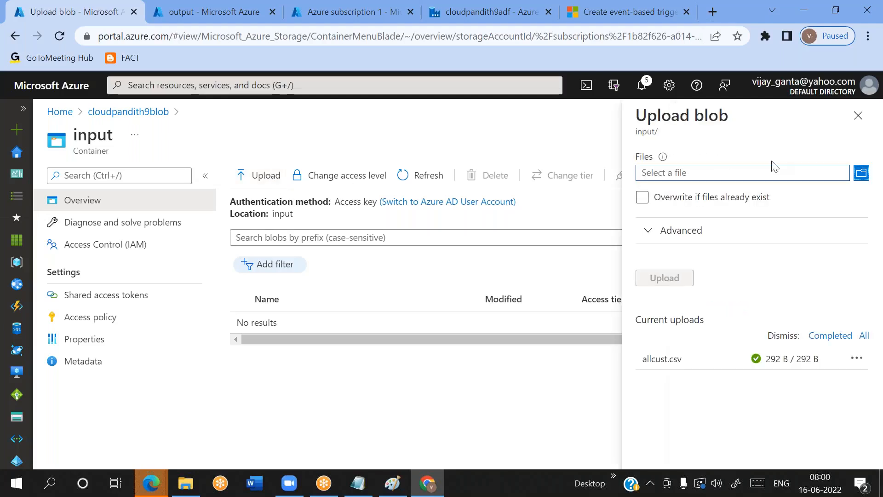
click(773, 173)
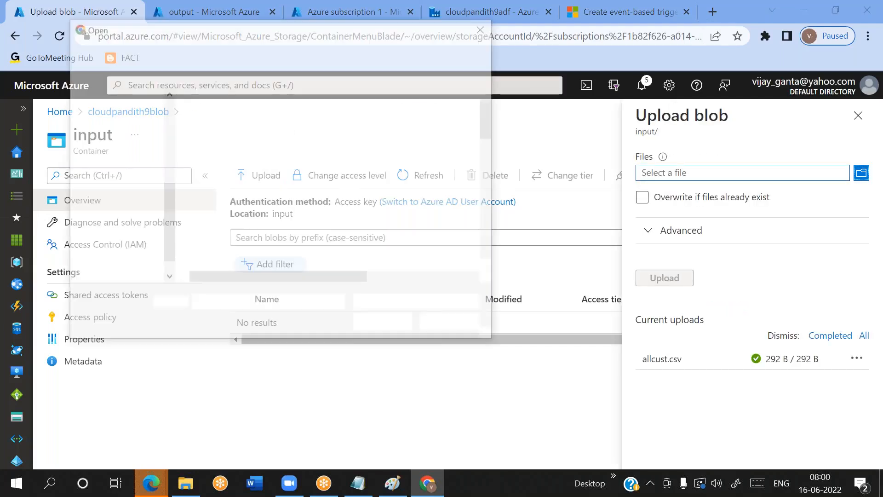
text(ze)
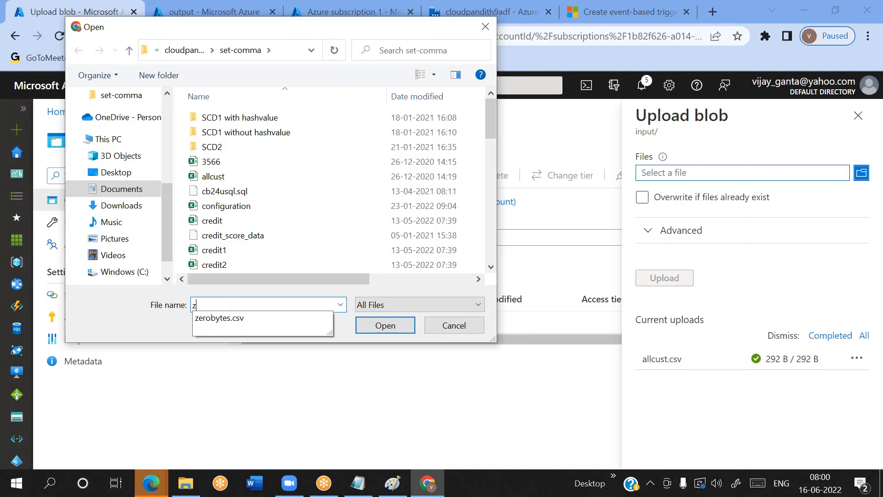
click(228, 315)
scroll(313, 223, down, 9)
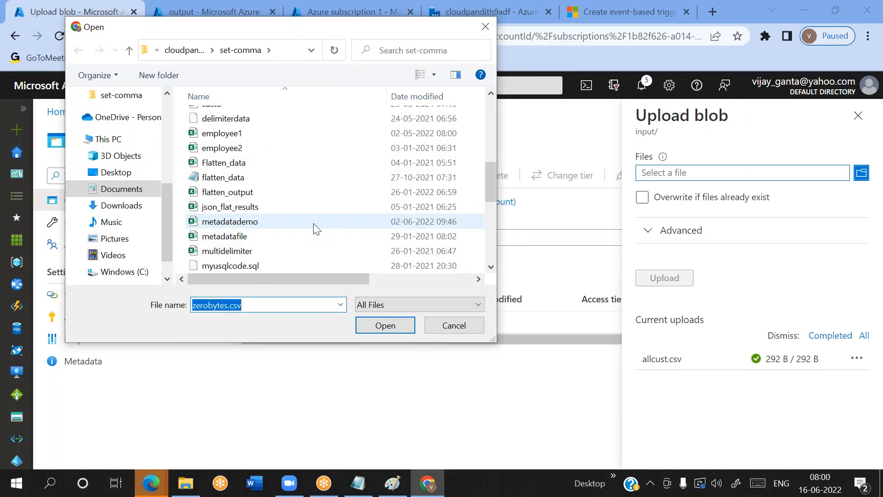
drag(293, 278, 476, 268)
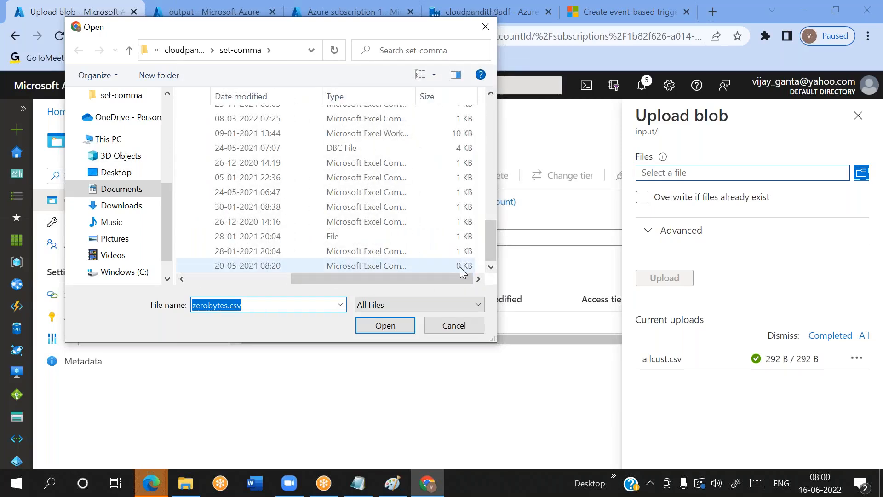
click(366, 266)
drag(338, 277, 234, 278)
click(396, 327)
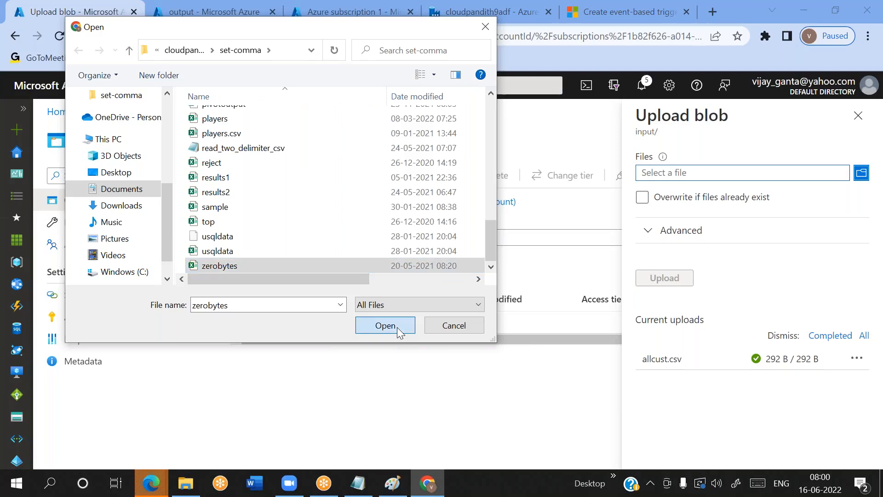
click(672, 286)
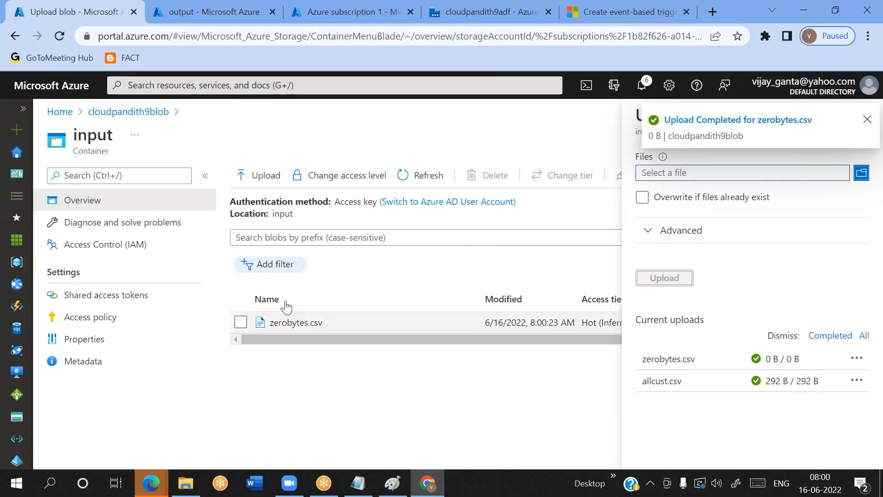
Refresh the triggered pipeline runs repeatedly to check whether the empty zerobytes.csv started a run
click(437, 21)
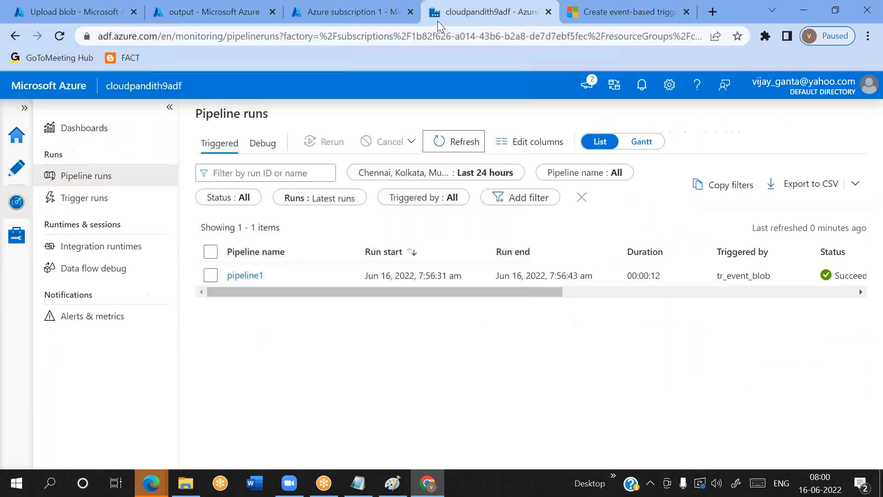
click(462, 145)
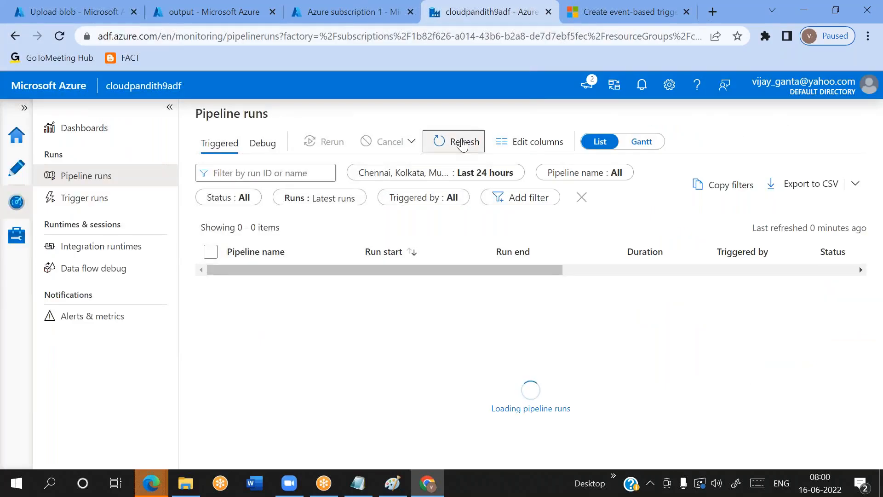
click(462, 145)
click(463, 146)
click(462, 146)
click(463, 146)
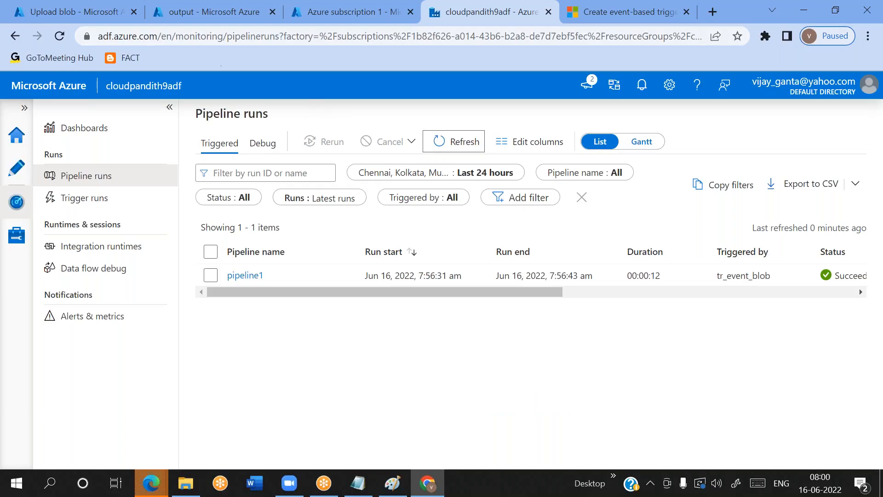
Upload the non-empty file credit.csv from the set-comma folder to the input container
click(77, 17)
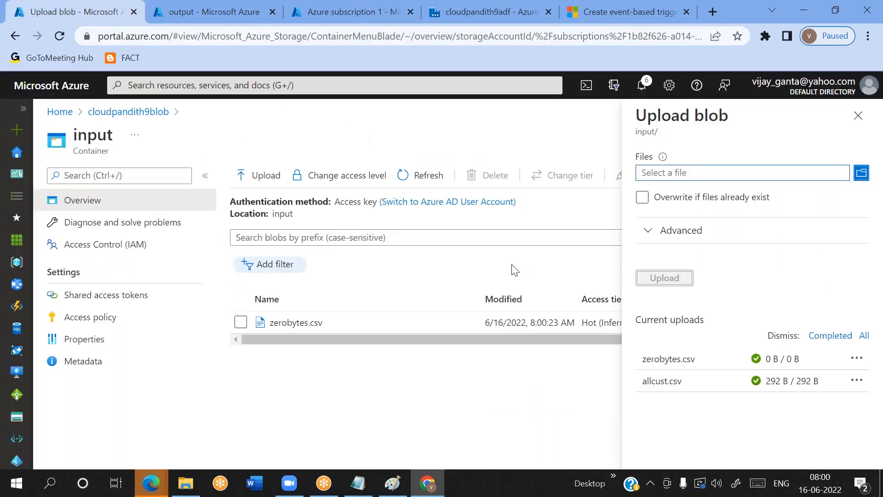
click(694, 176)
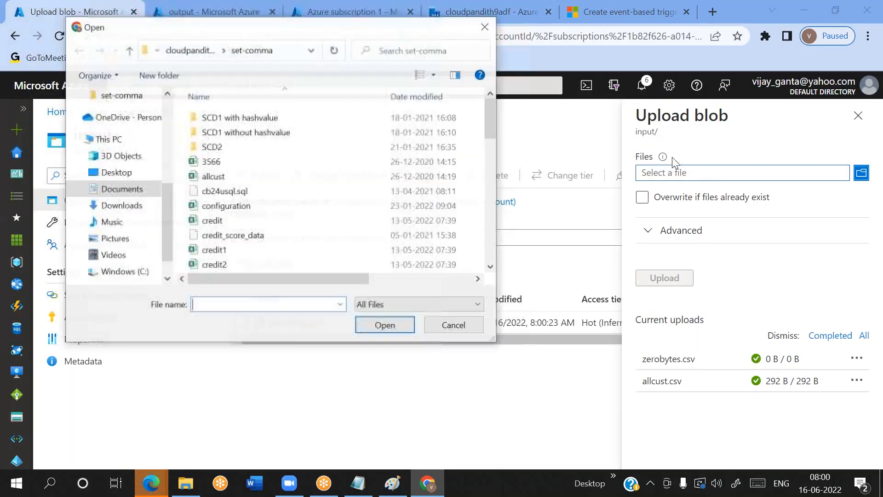
click(230, 221)
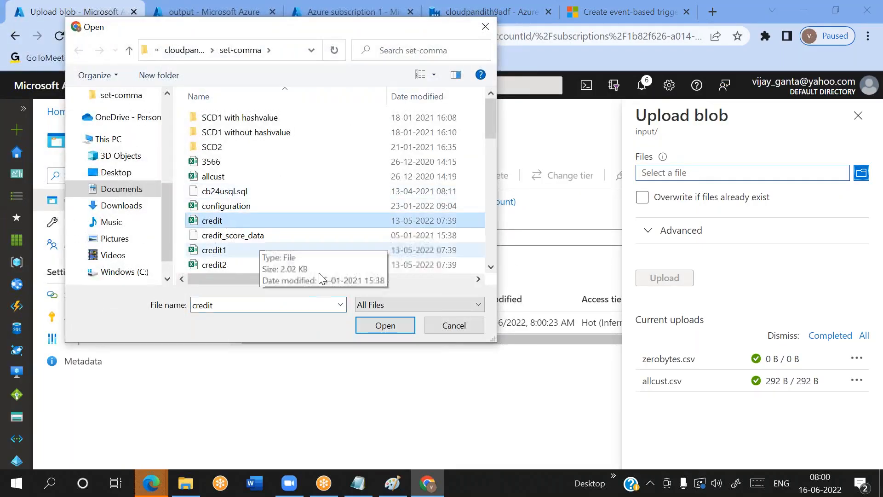
click(385, 326)
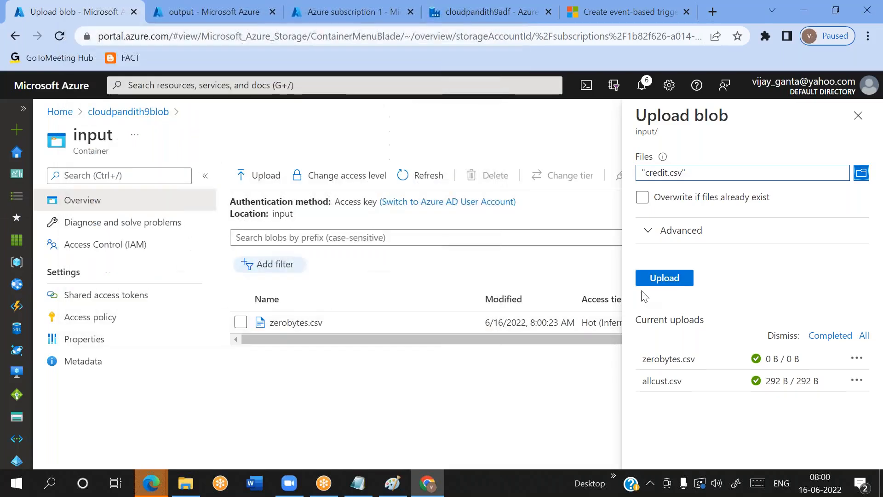
click(668, 277)
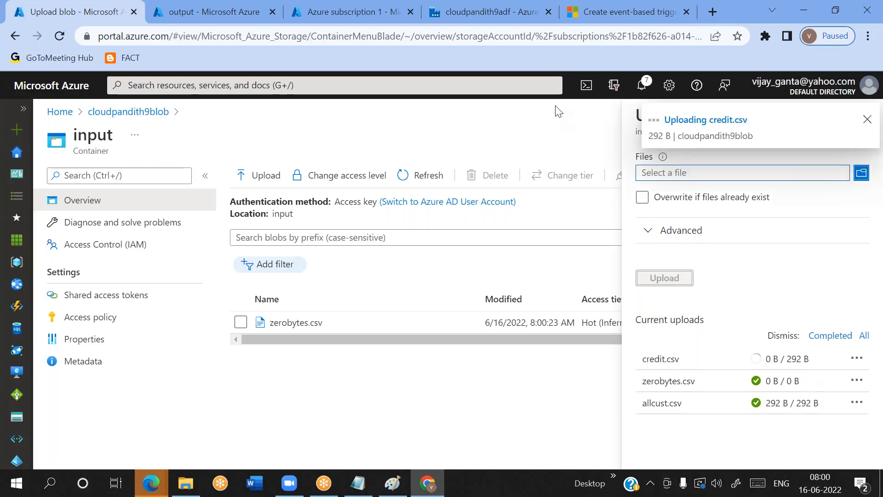
Refresh the triggered pipeline runs to check whether the credit.csv upload started a run
click(496, 20)
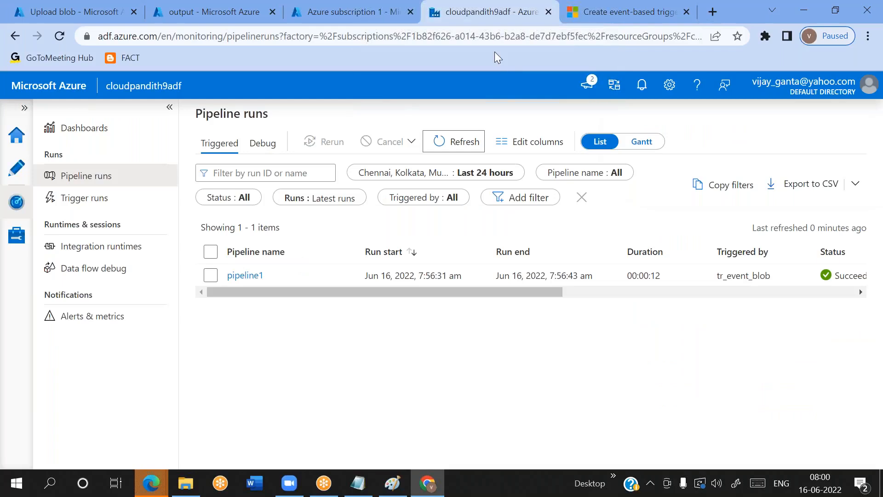
click(470, 138)
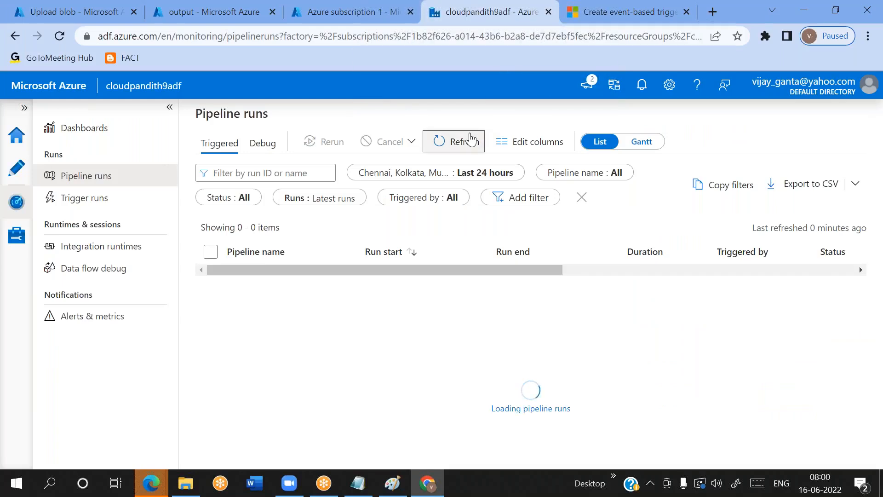
click(470, 138)
click(470, 138)
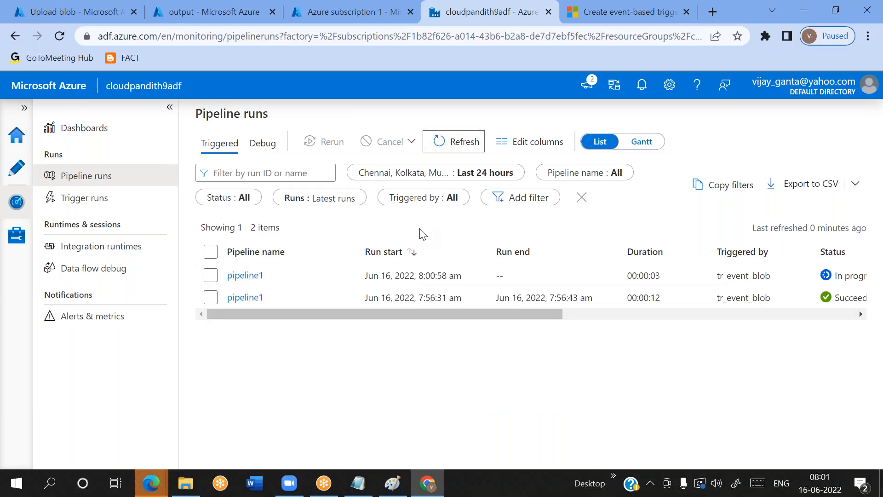
Refresh the output container of cloudpandith9adls, check the modified time of credit.csv, and return to the pipeline runs
click(217, 15)
click(399, 175)
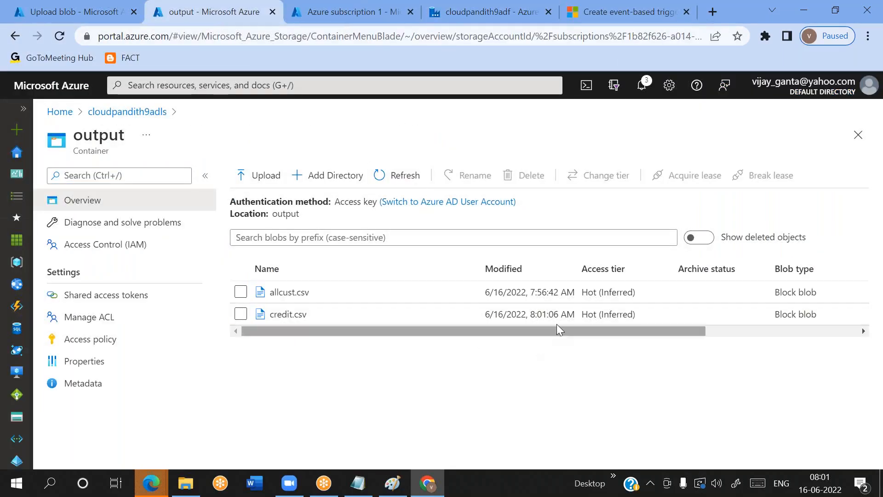
double_click(539, 313)
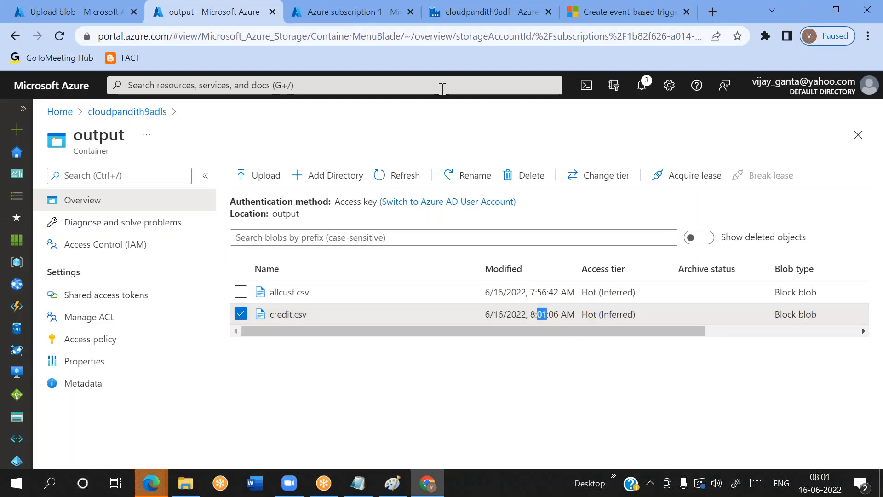
click(437, 17)
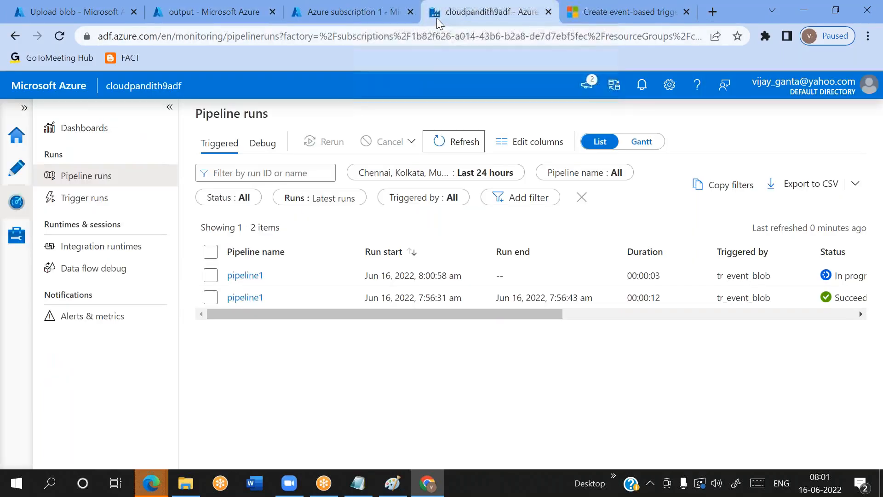
click(449, 116)
Upload credit.csv from the set-comma folder to the input container again, overwriting the existing file
click(74, 12)
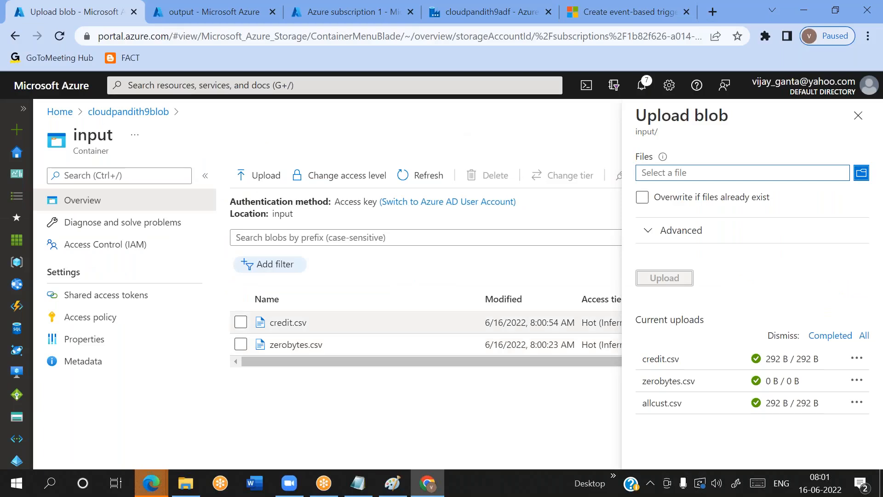
click(729, 179)
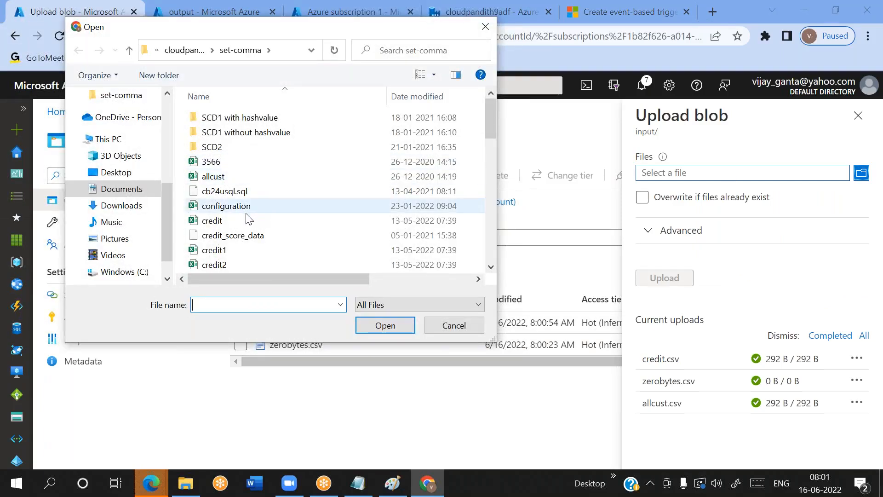
click(230, 222)
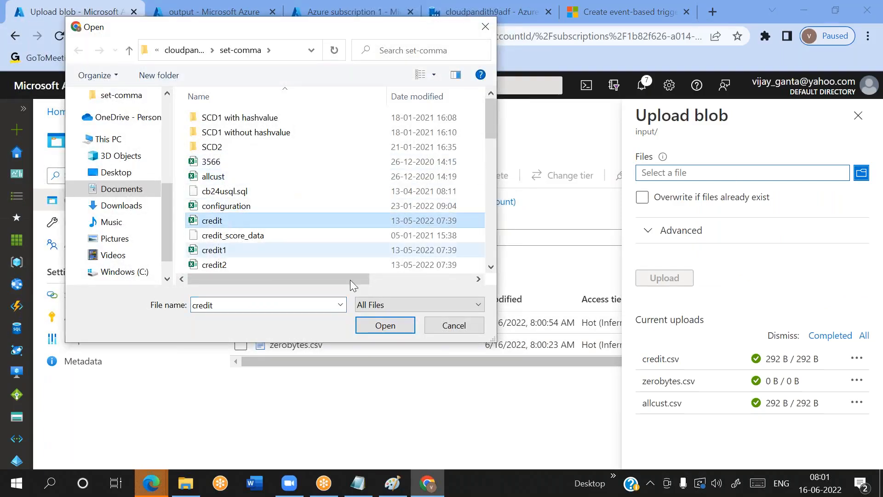
click(385, 326)
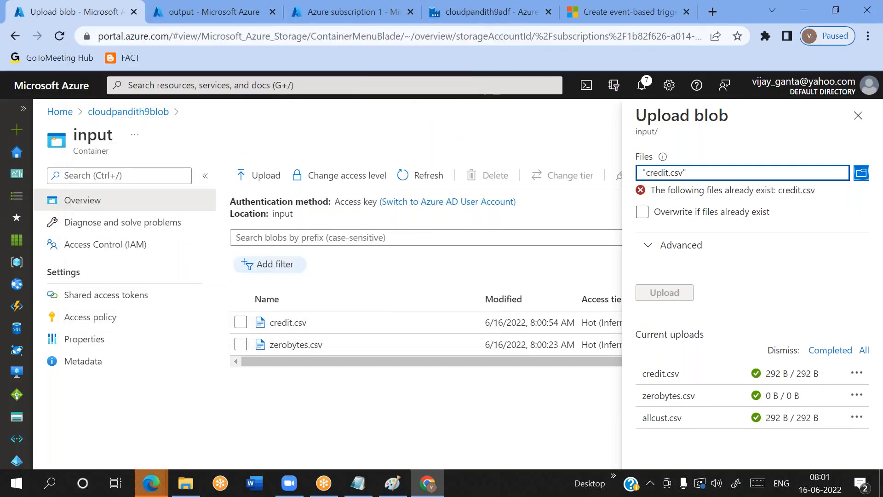
click(643, 214)
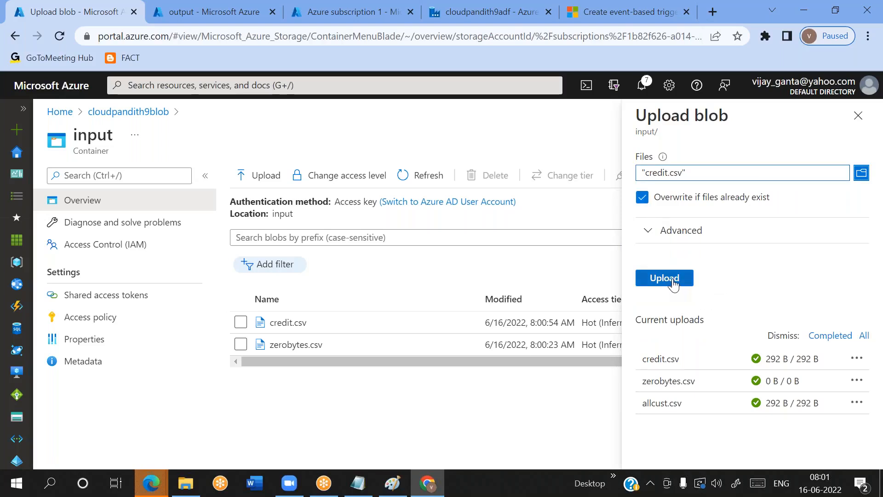
click(673, 281)
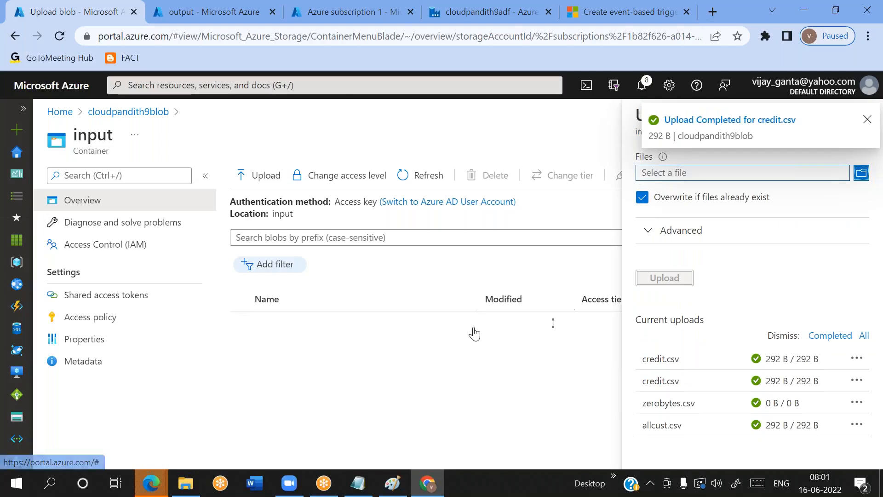
Refresh the triggered pipeline runs and the output container to check whether overwriting credit.csv started a new run and copy
click(528, 21)
click(462, 143)
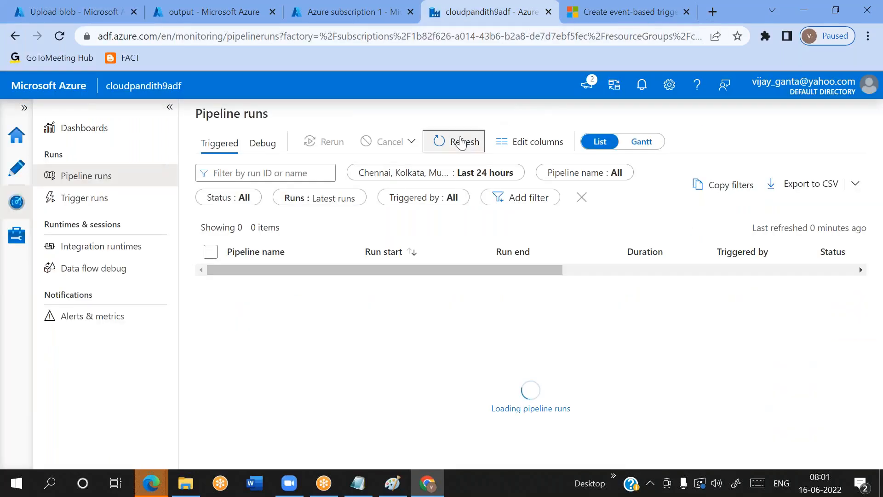
click(462, 143)
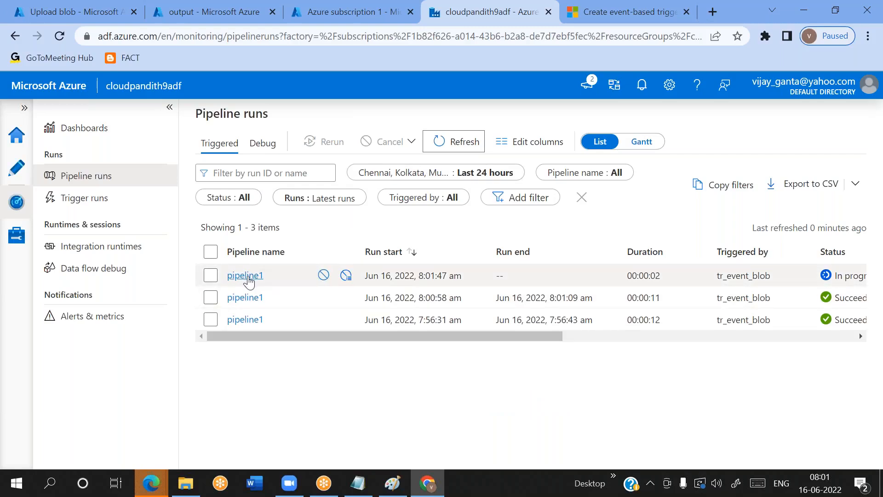
click(214, 18)
click(417, 186)
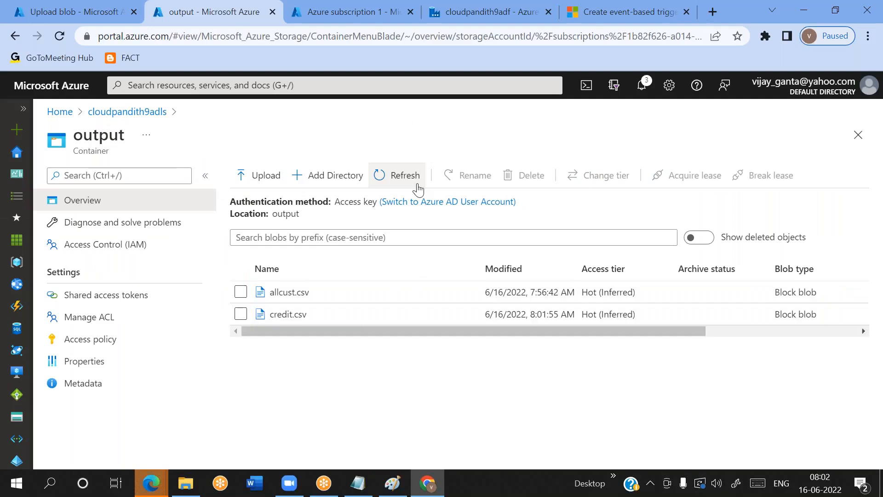
click(418, 188)
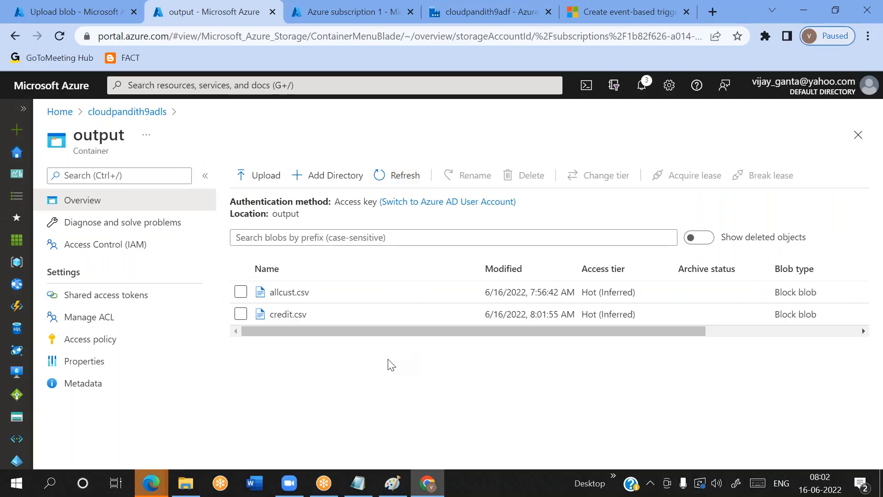
Close the Upload blob pane and compare the input container's files with allcust.csv and credit.csv in the output container
click(77, 12)
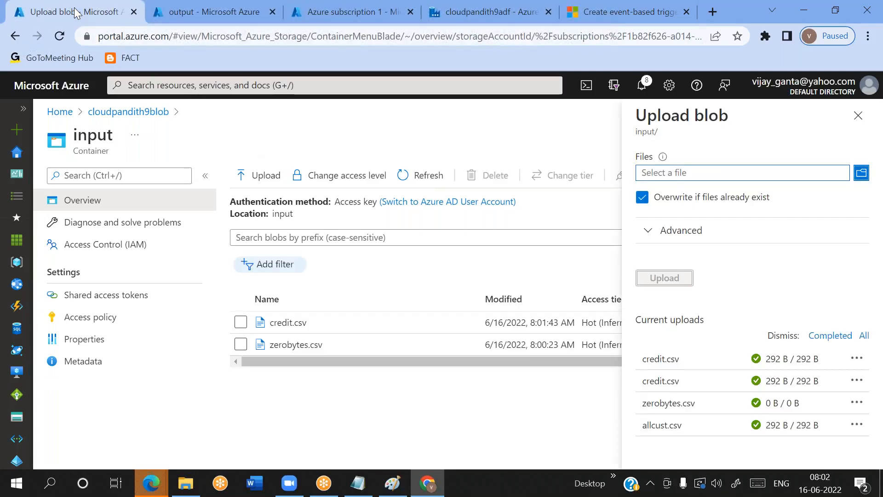
click(859, 115)
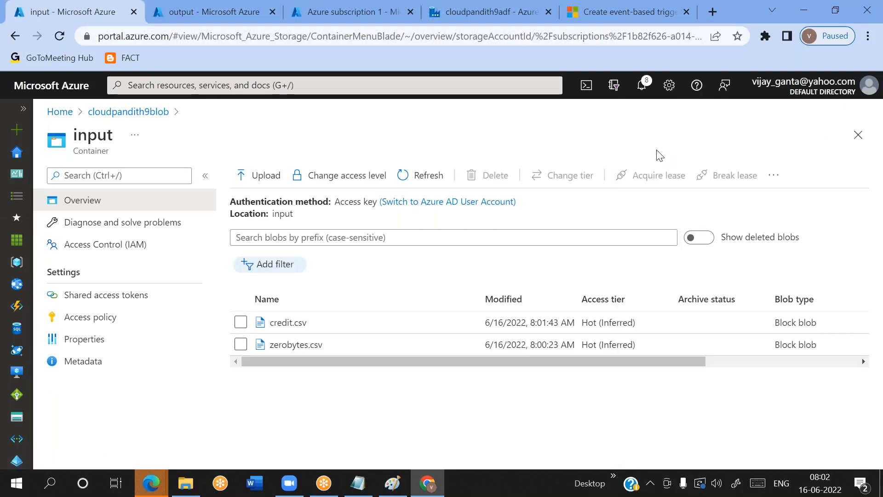
click(233, 13)
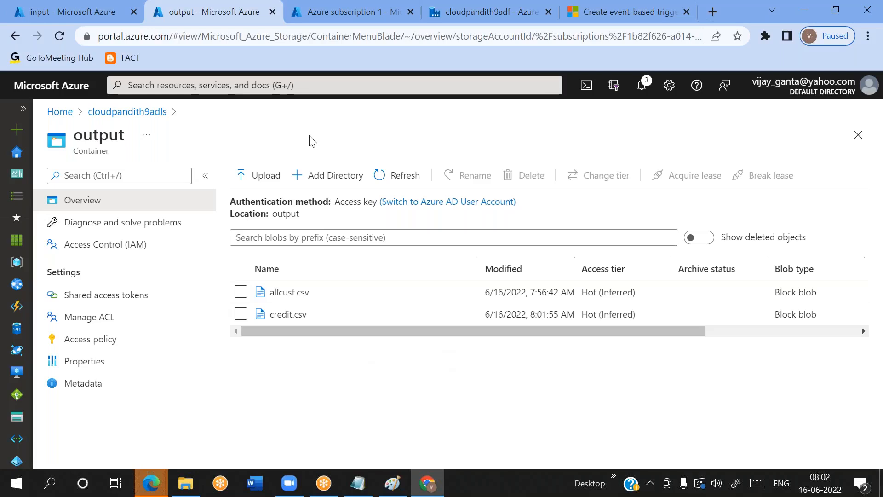
click(54, 6)
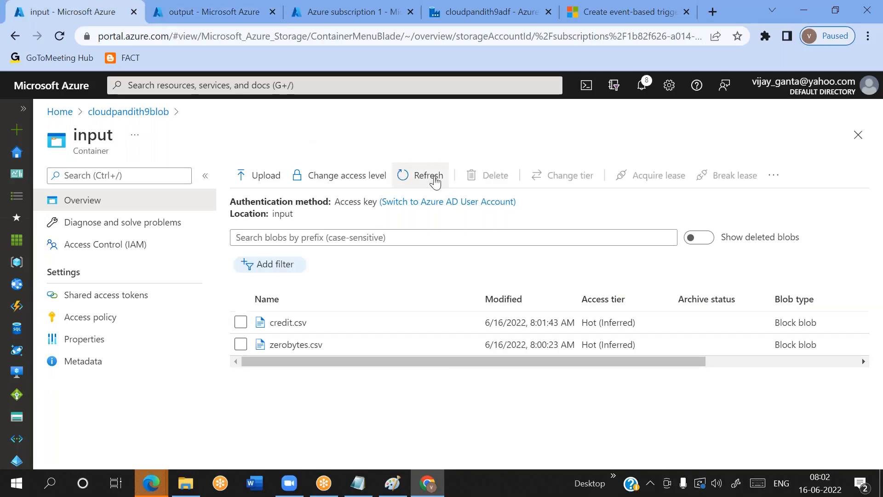
click(445, 21)
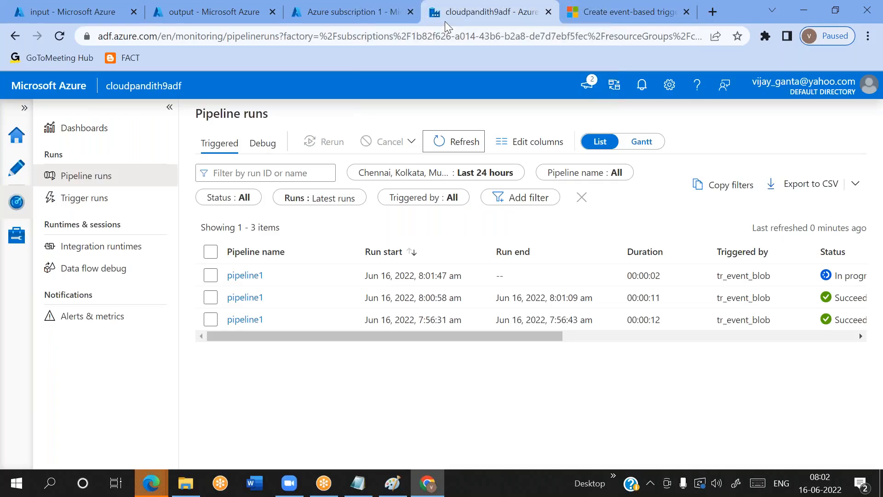
click(225, 17)
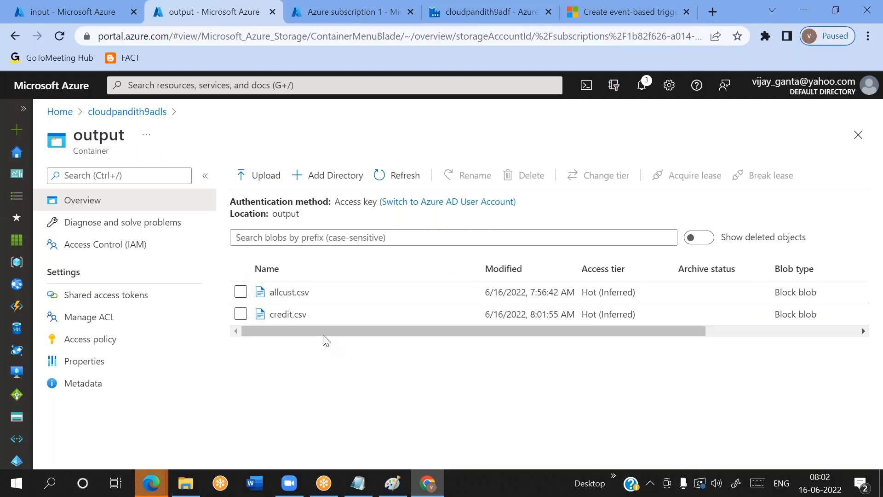
click(241, 292)
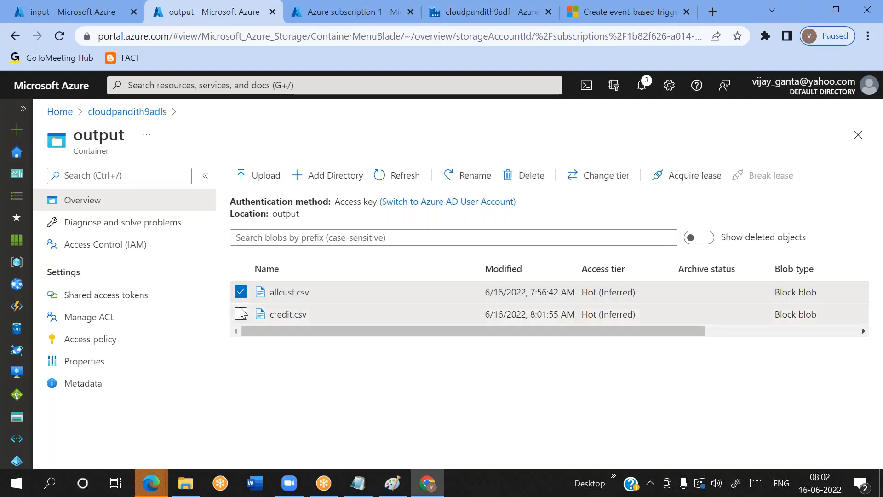
click(241, 314)
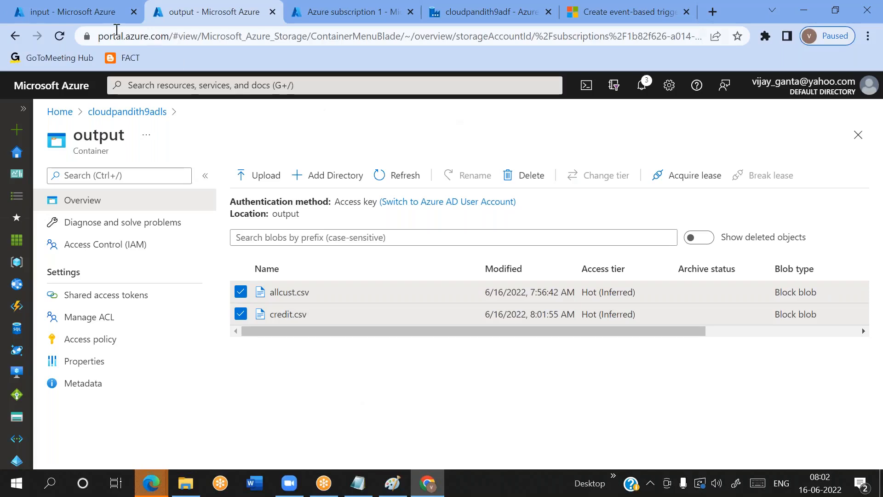
click(92, 14)
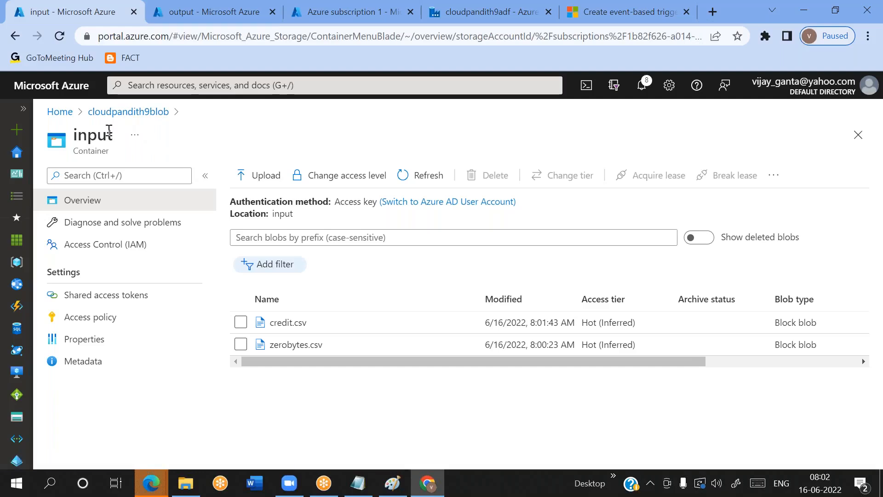
Review the tr_event_blob trigger's storage account, container options, blob path filter and event settings, and cancel without saving
click(448, 21)
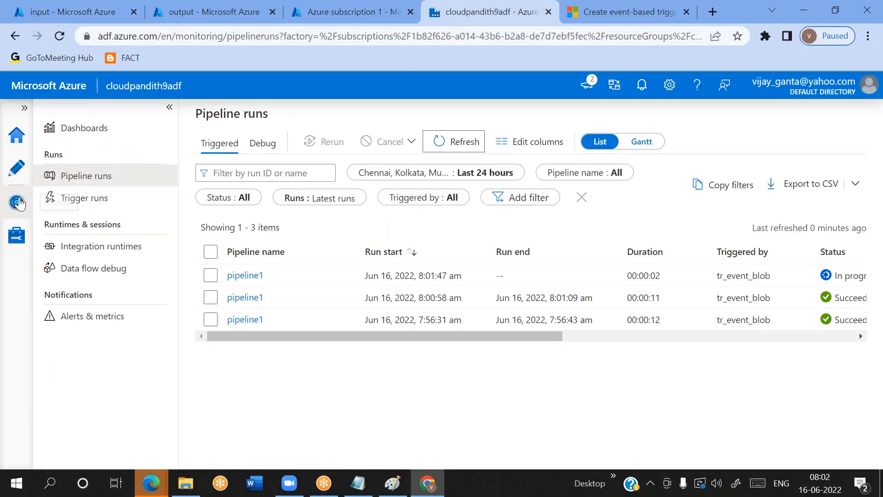
click(16, 235)
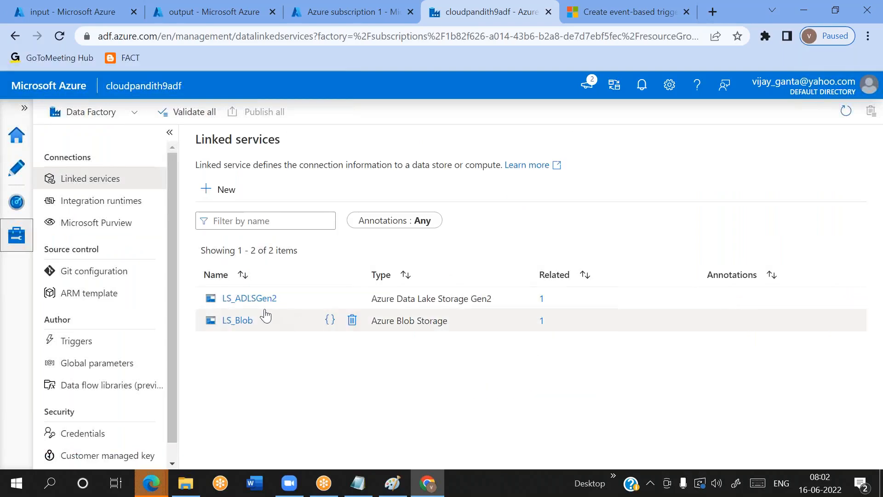
click(76, 348)
click(230, 298)
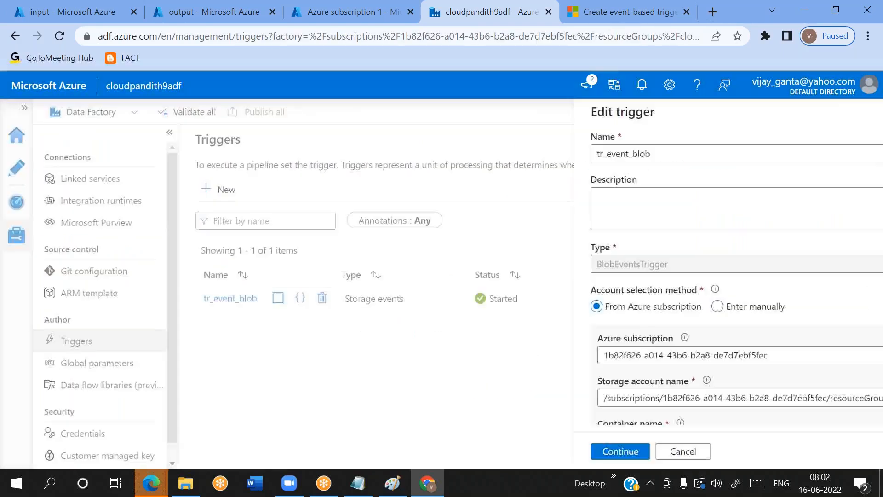
scroll(658, 276, down, 3)
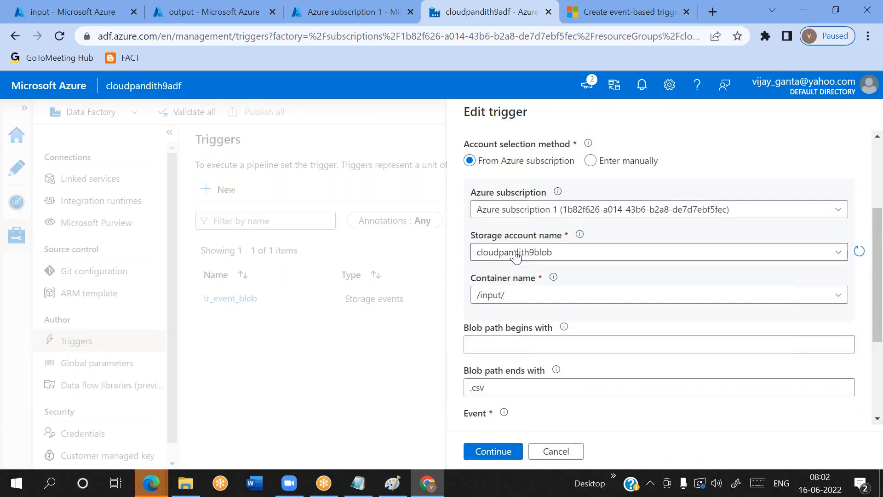
double_click(491, 295)
click(839, 297)
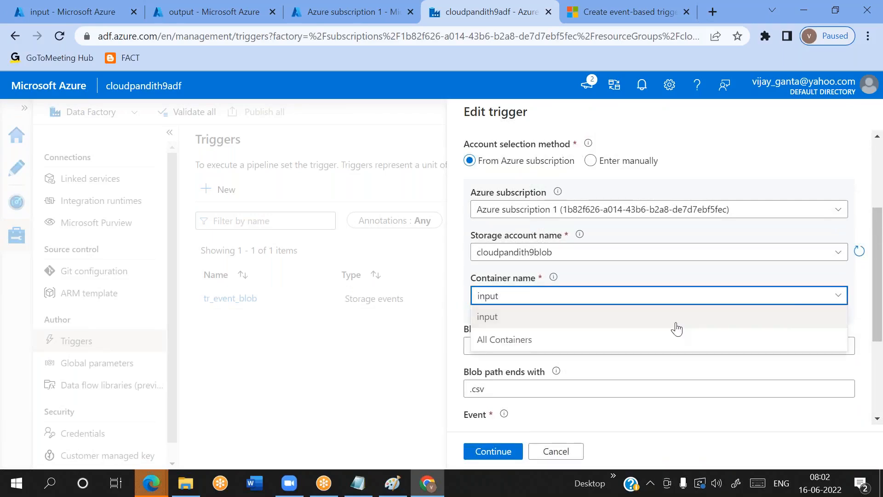
click(628, 276)
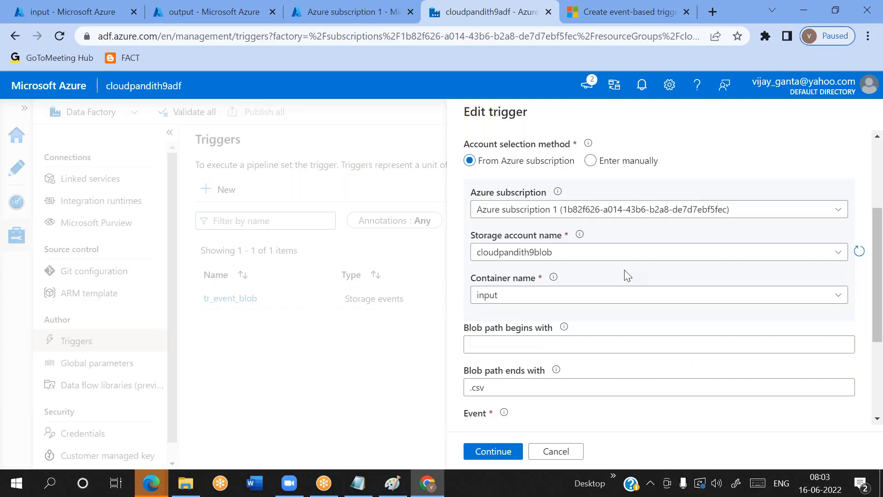
scroll(628, 276, down, 1)
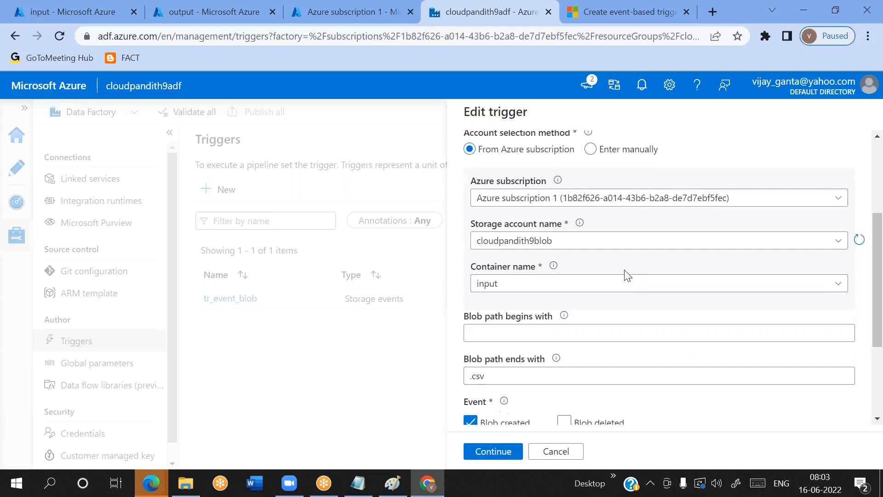
click(557, 452)
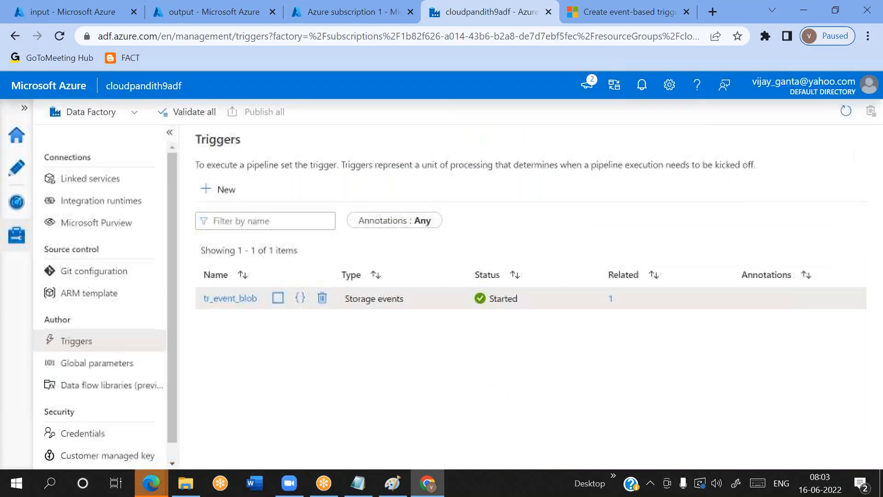
Upload the non-CSV file sales3.json from the set-json folder to the input container and return to the data factory
click(103, 10)
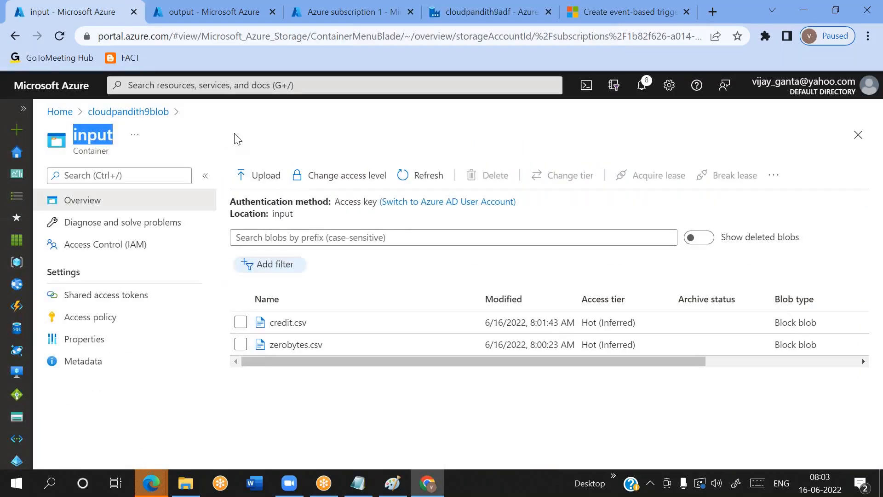
click(256, 176)
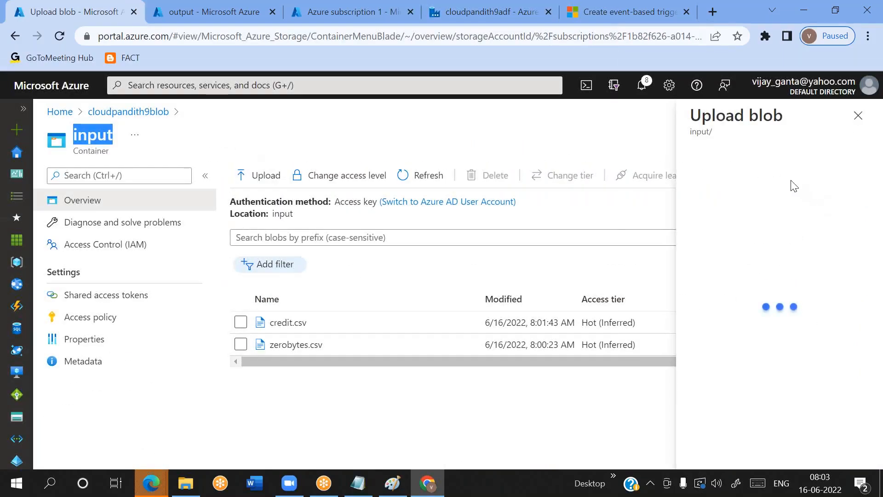
click(737, 177)
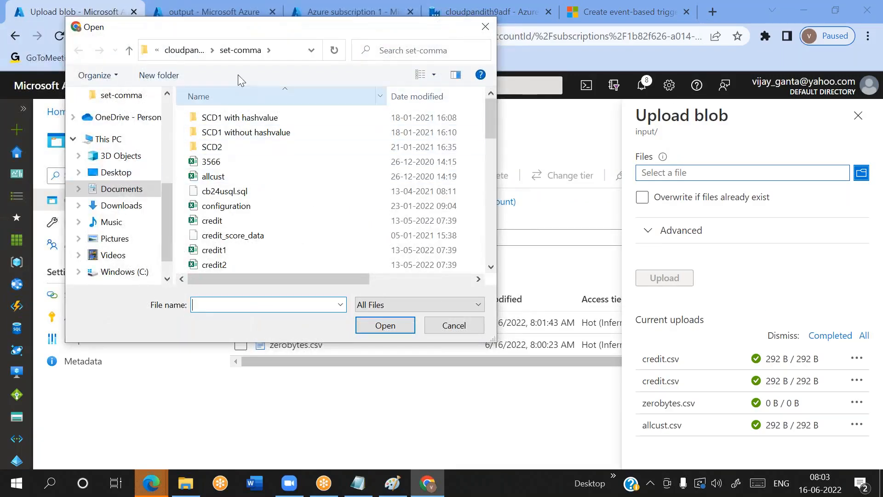
click(196, 51)
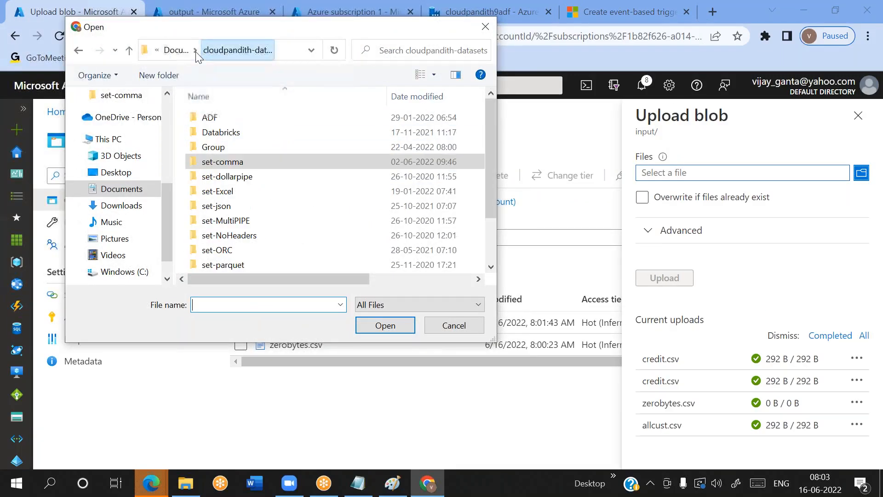
double_click(226, 207)
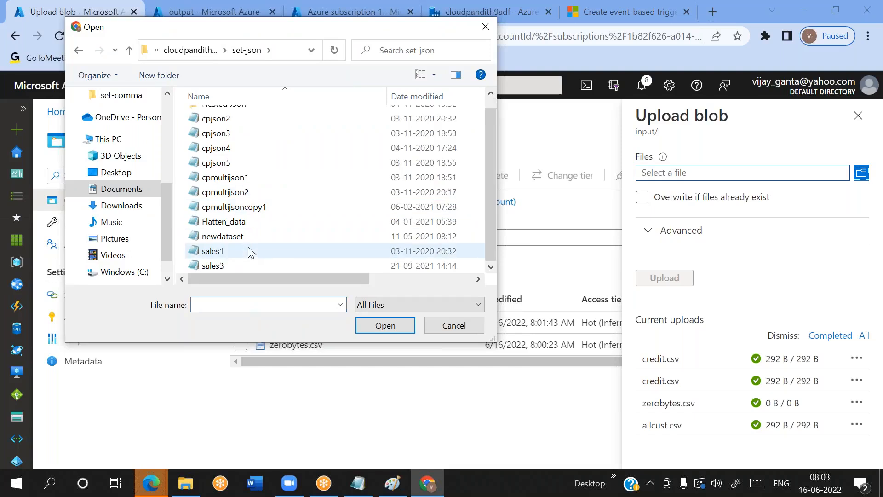
scroll(248, 251, down, 1)
click(228, 265)
click(387, 327)
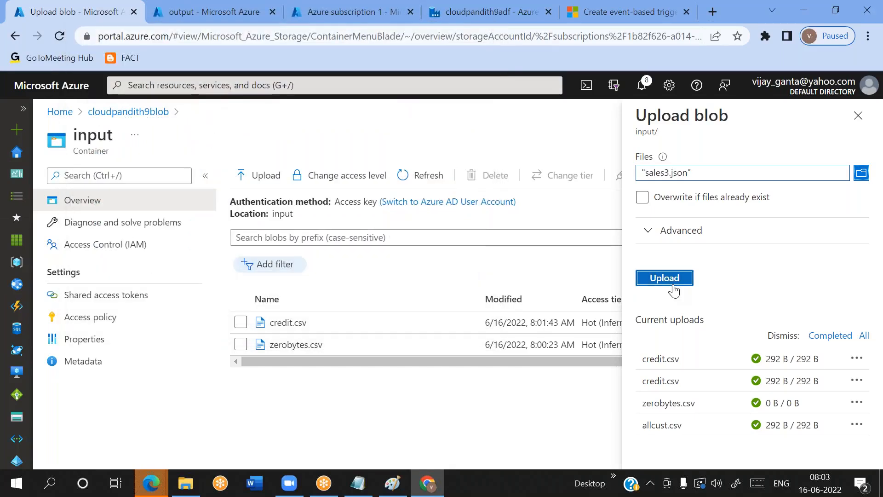
click(665, 279)
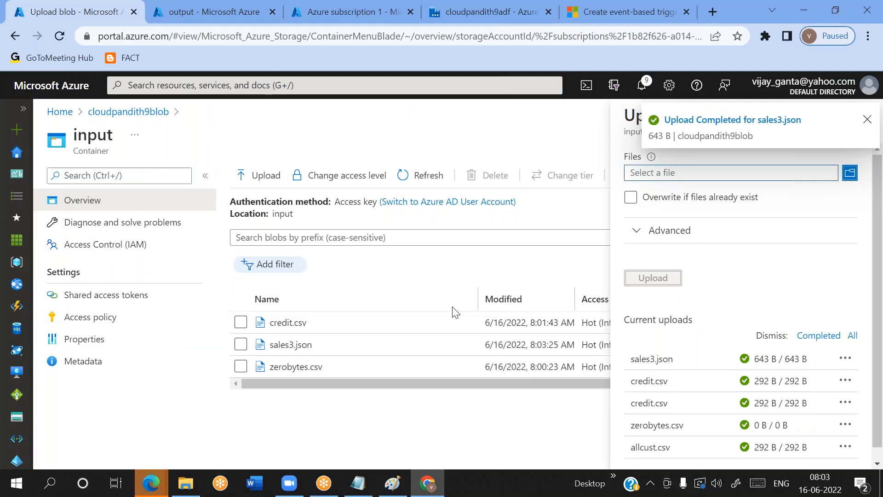
click(465, 22)
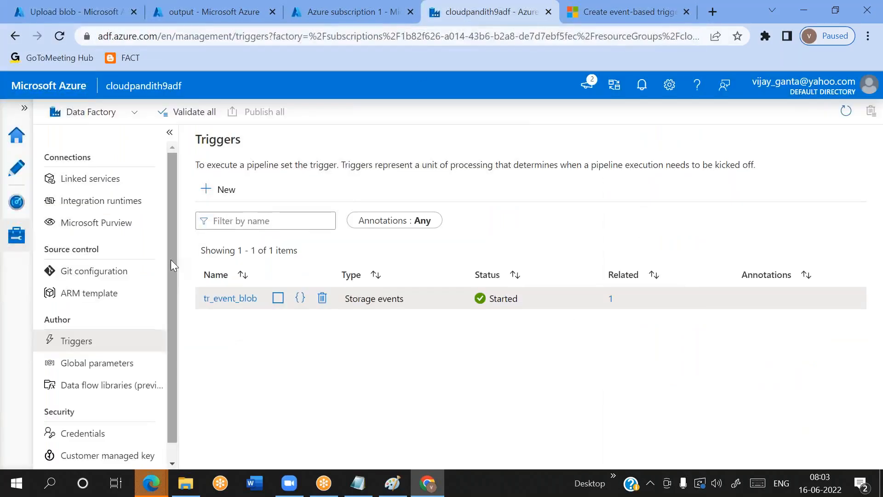
Refresh the triggered pipeline runs to check whether uploading sales3.json started a new run
click(15, 201)
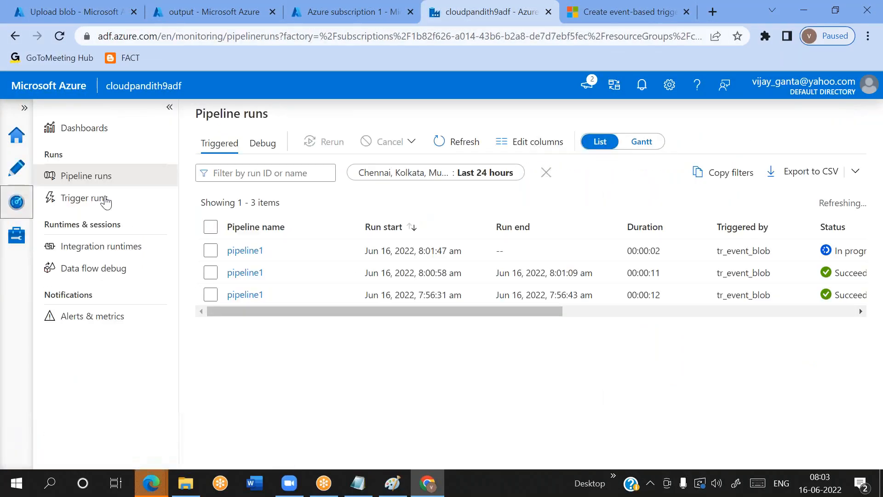
click(455, 153)
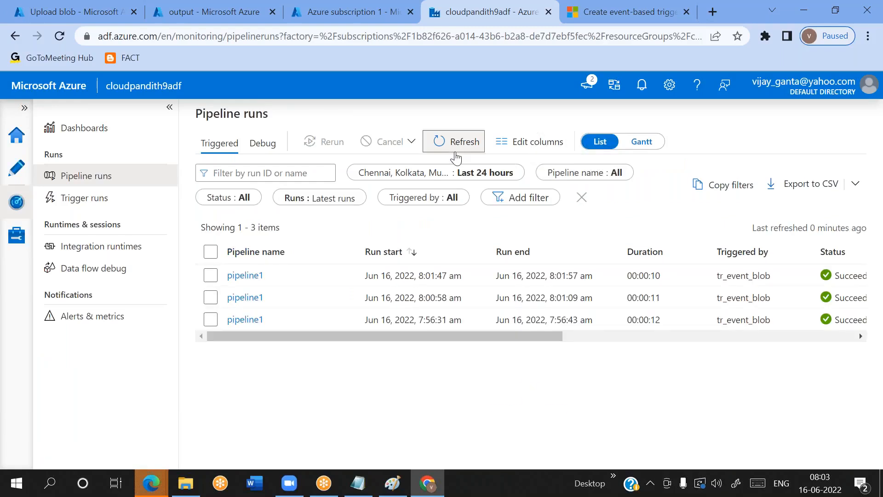
click(455, 156)
click(455, 157)
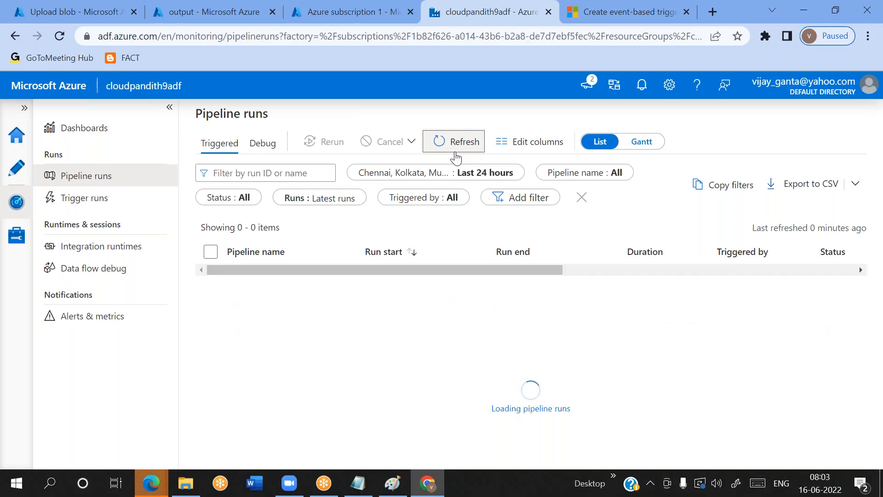
click(611, 17)
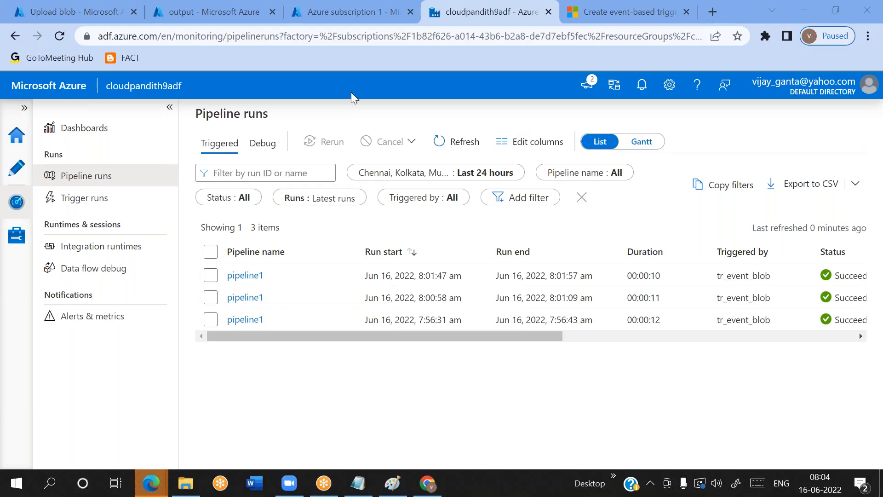
Try the Blob deleted event and not ignoring empty blobs in pipeline1's tr_event_blob trigger, deselect both event types, and discard the changes
click(9, 164)
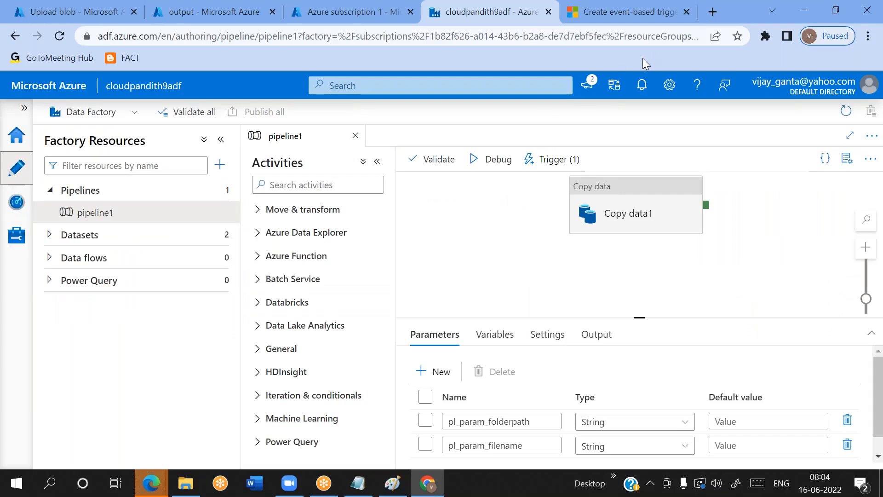
click(552, 160)
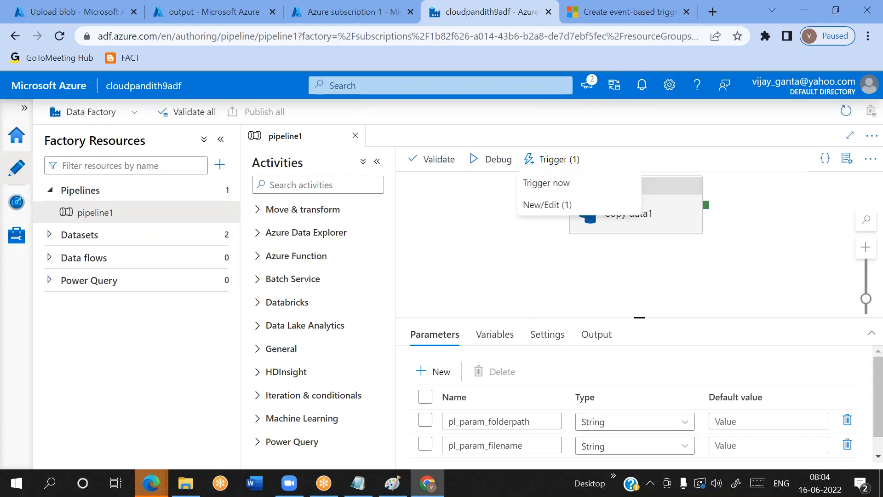
click(546, 204)
click(500, 203)
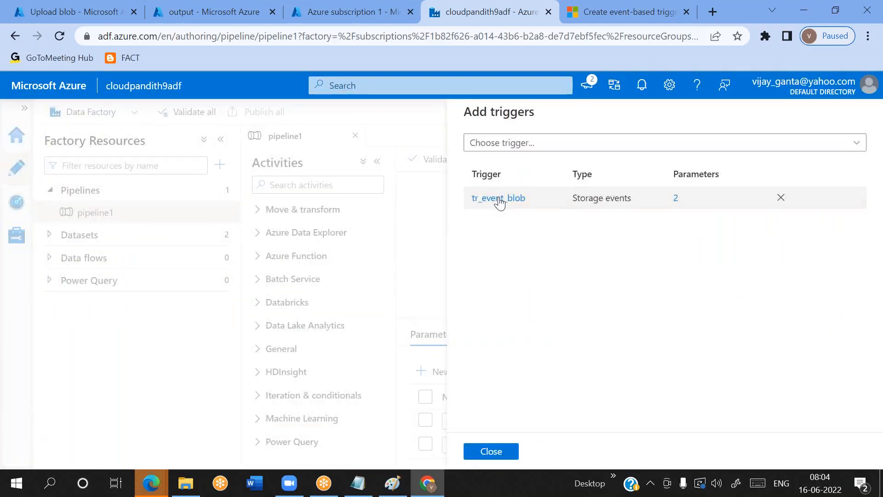
scroll(665, 292, down, 5)
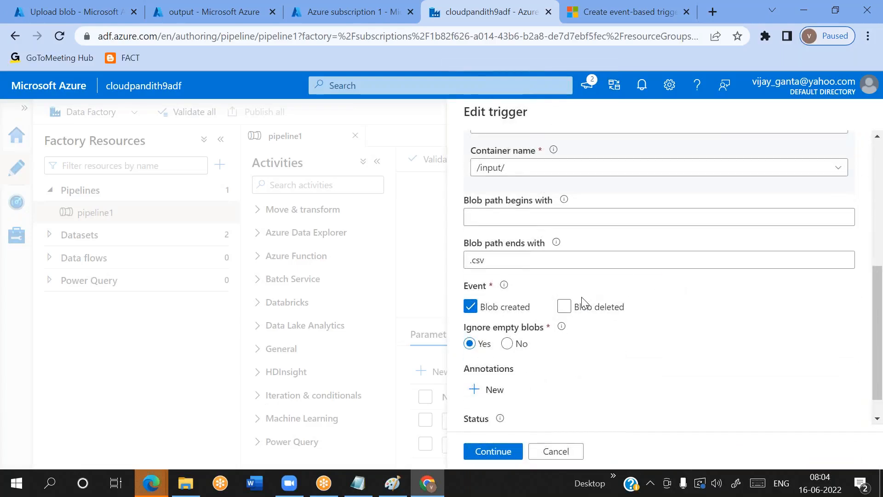
click(564, 308)
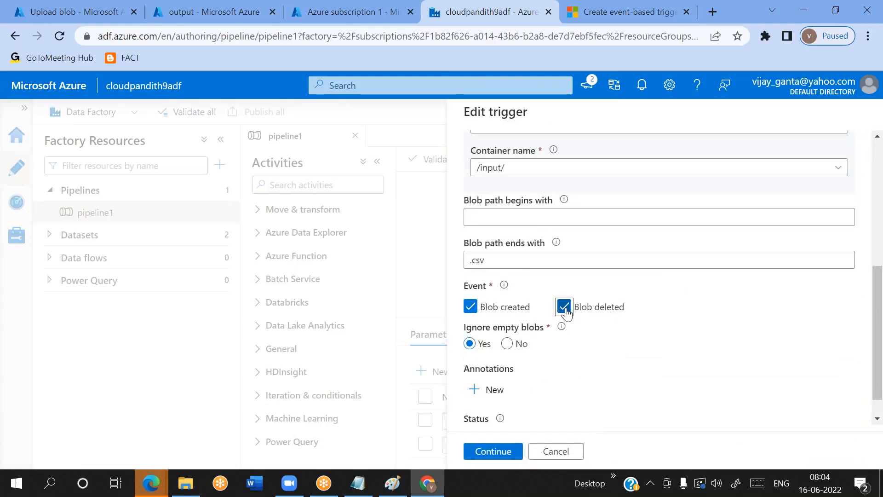
click(508, 345)
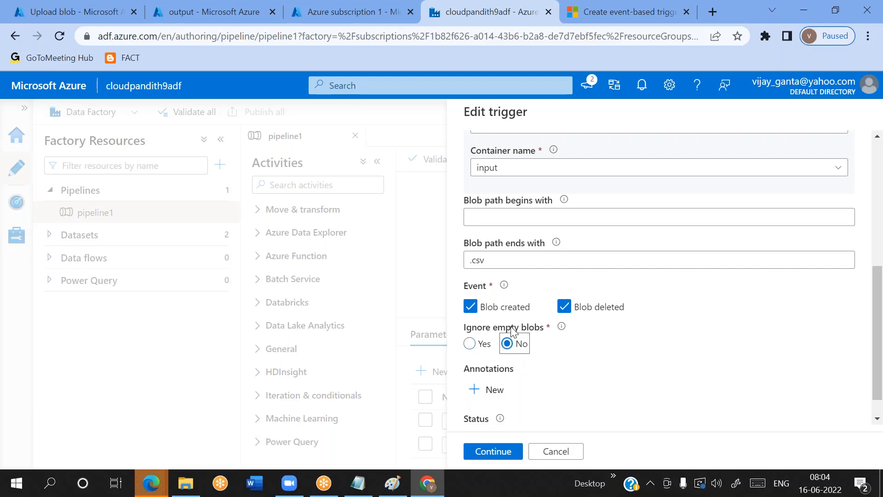
click(471, 307)
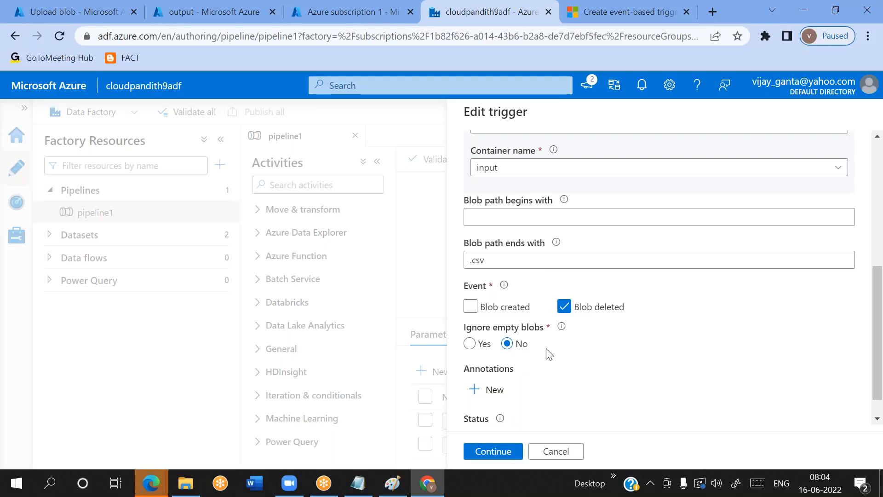
click(566, 308)
click(555, 452)
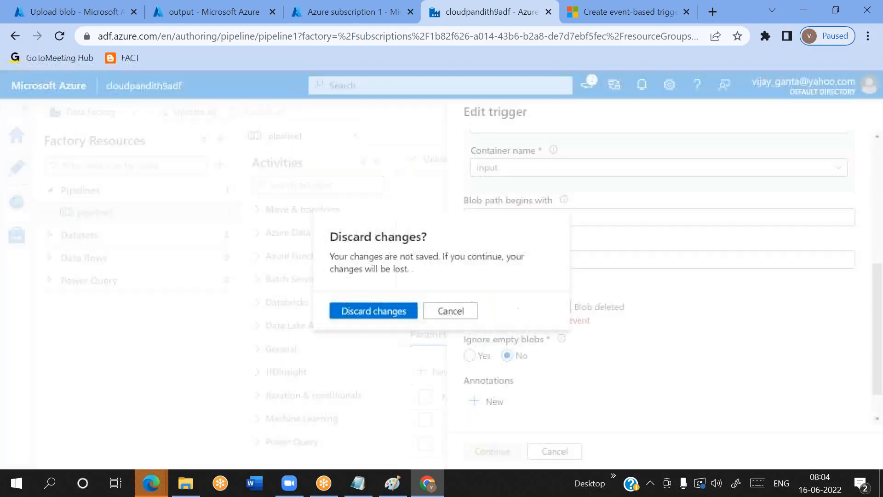
click(383, 312)
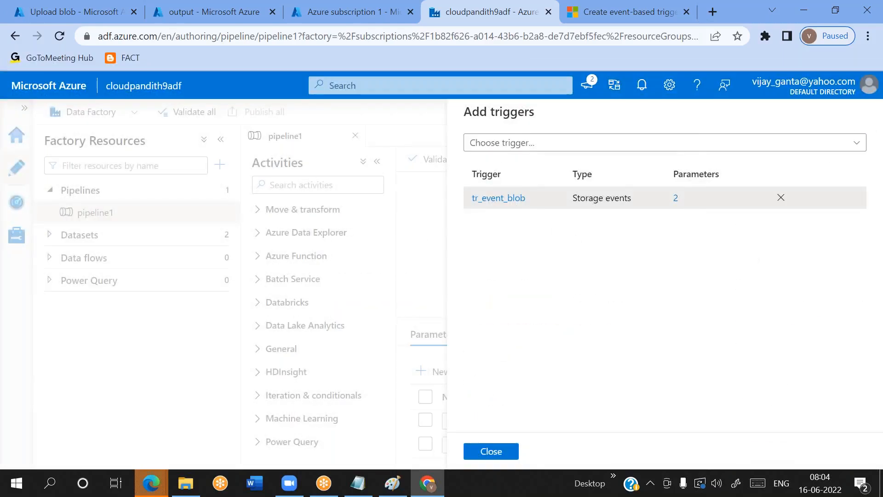
click(486, 452)
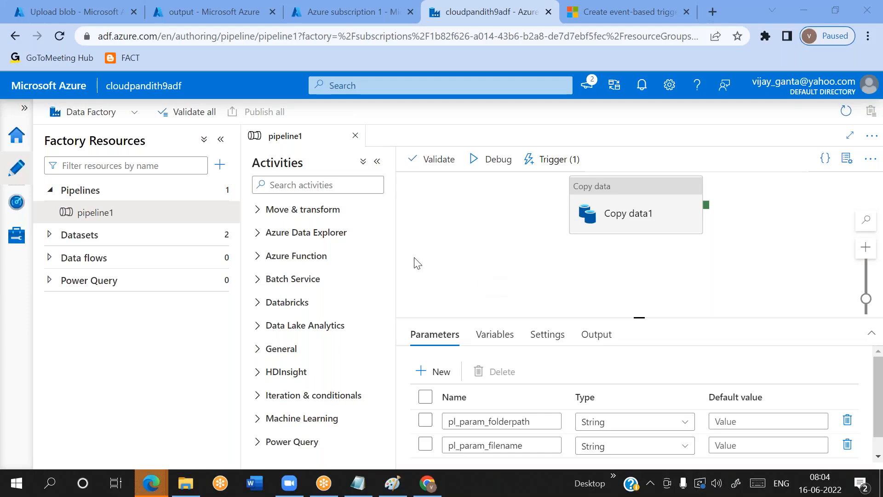
Refresh the triggered pipeline runs again and check the status of the latest pipeline1 run
click(18, 201)
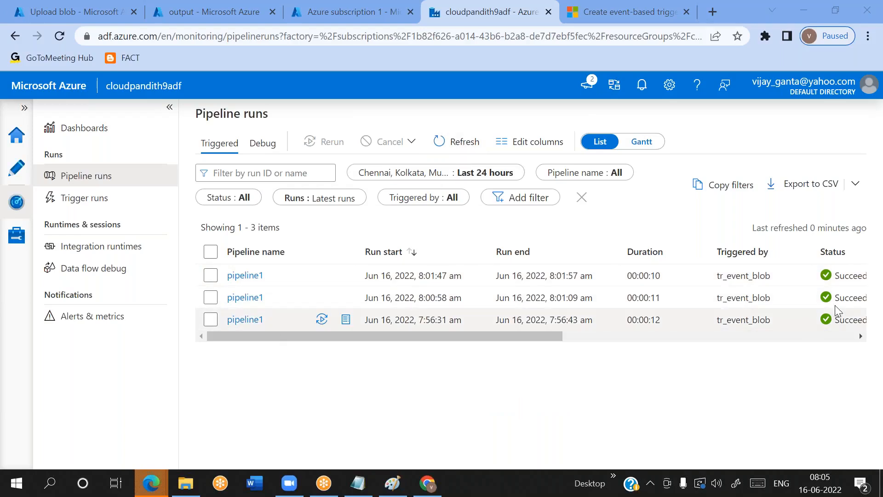
click(464, 142)
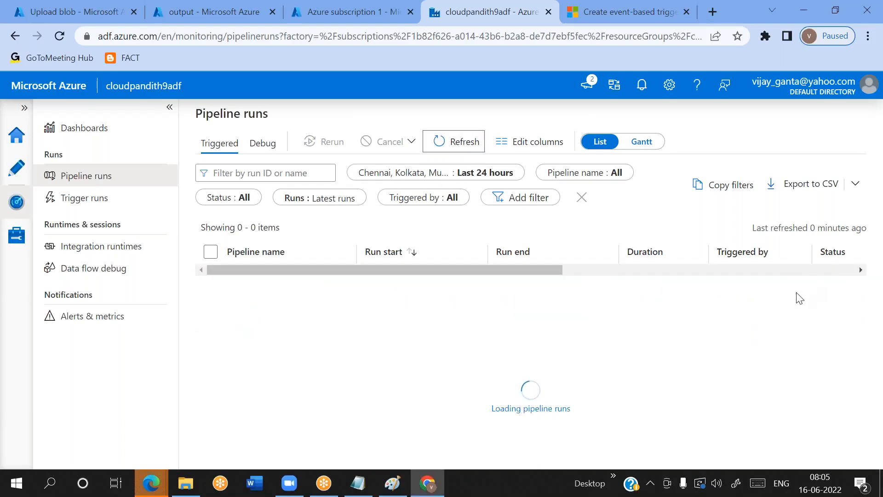
double_click(849, 276)
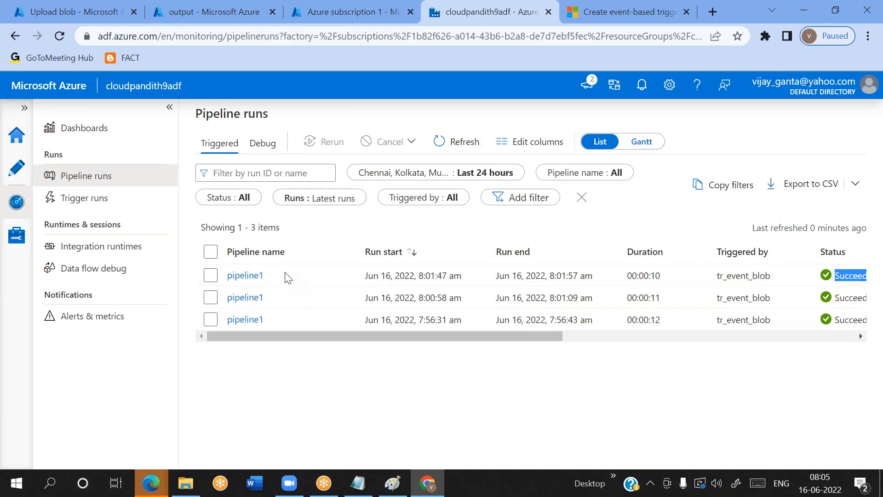
click(463, 142)
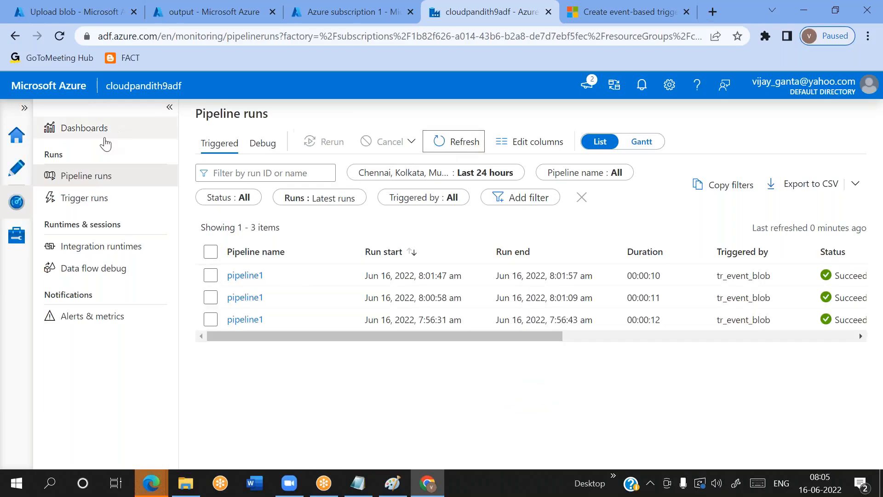
Create a new pipeline and add a Wait activity to its canvas
click(13, 178)
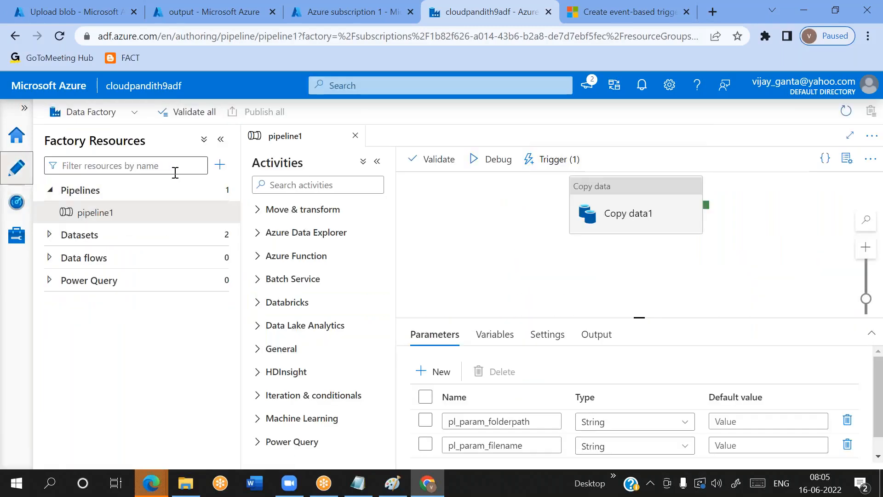
click(223, 190)
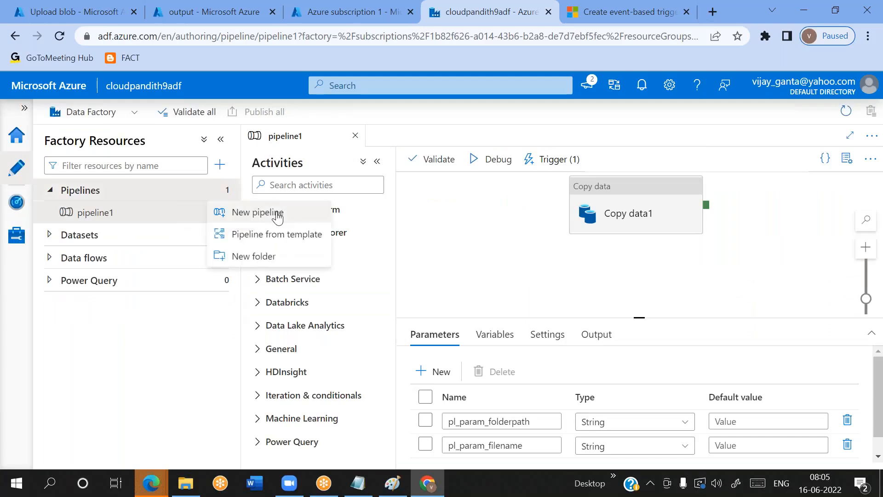
click(258, 212)
click(298, 186)
text(wait)
drag(294, 230, 538, 231)
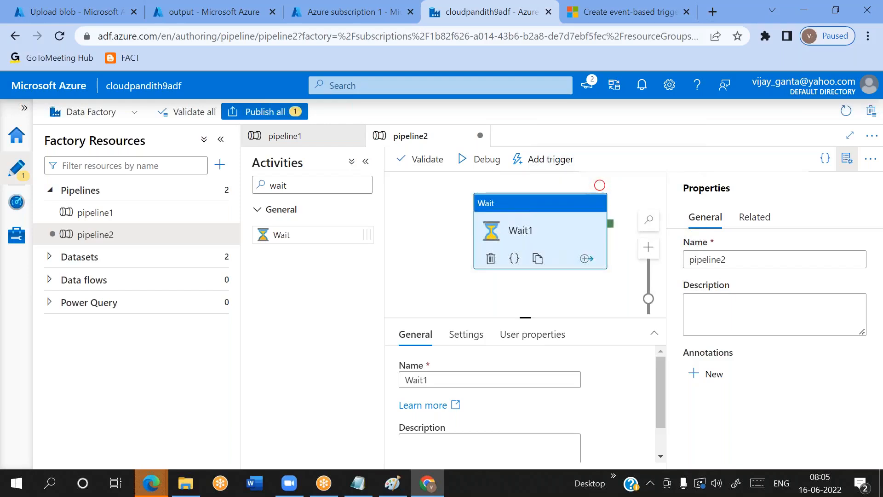
Start a new trigger for pipeline2 named tr_event_test with the type Storage events
click(548, 161)
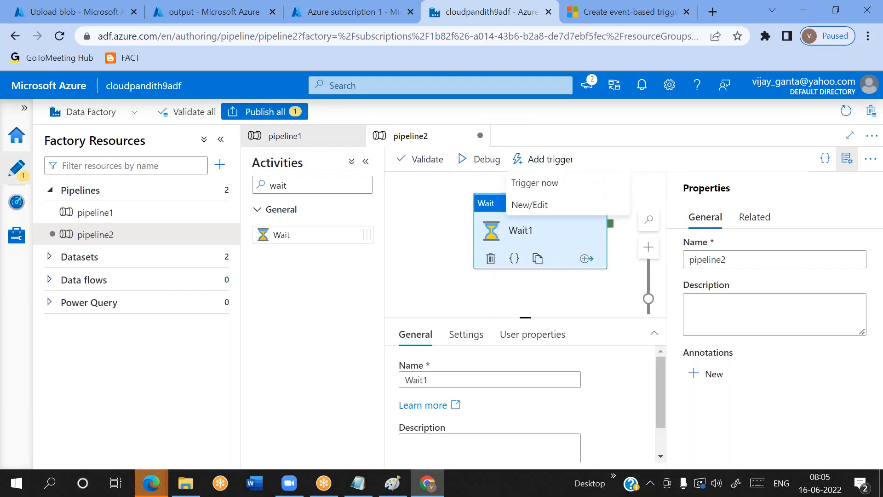
click(539, 207)
click(537, 144)
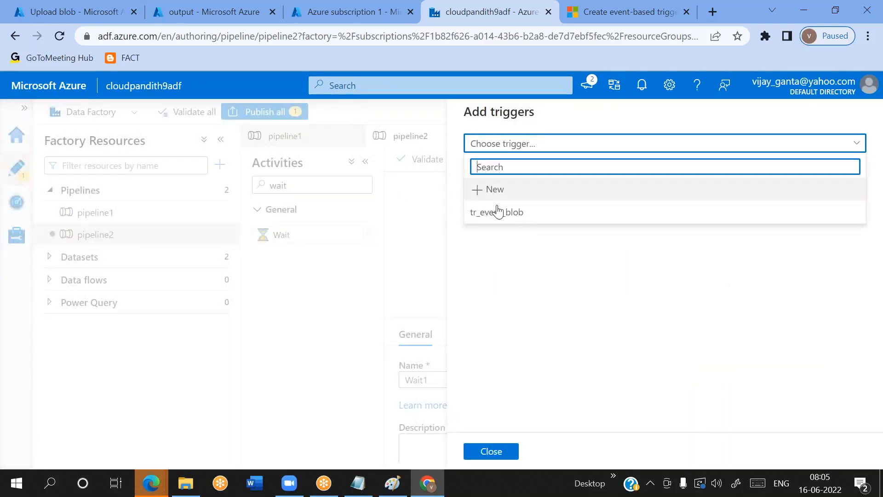
click(493, 189)
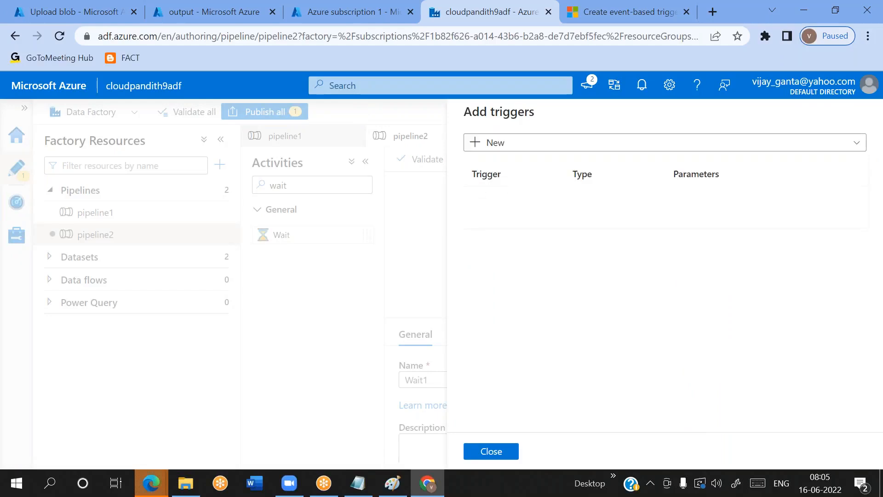
click(527, 153)
key(BackSpace)
key(BackSpace)
key(BackSpace)
key(BackSpace)
key(BackSpace)
key(BackSpace)
key(BackSpace)
key(BackSpace)
text(tr_event_test)
scroll(526, 152, down, 3)
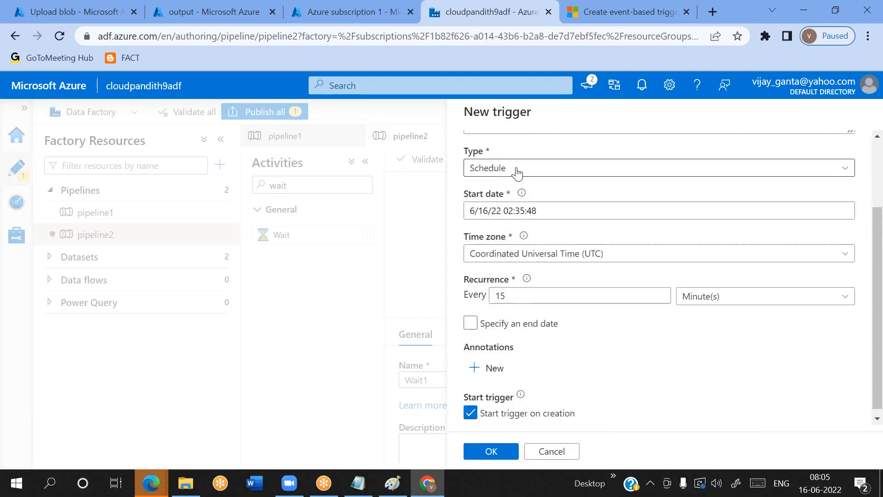
click(517, 171)
click(501, 260)
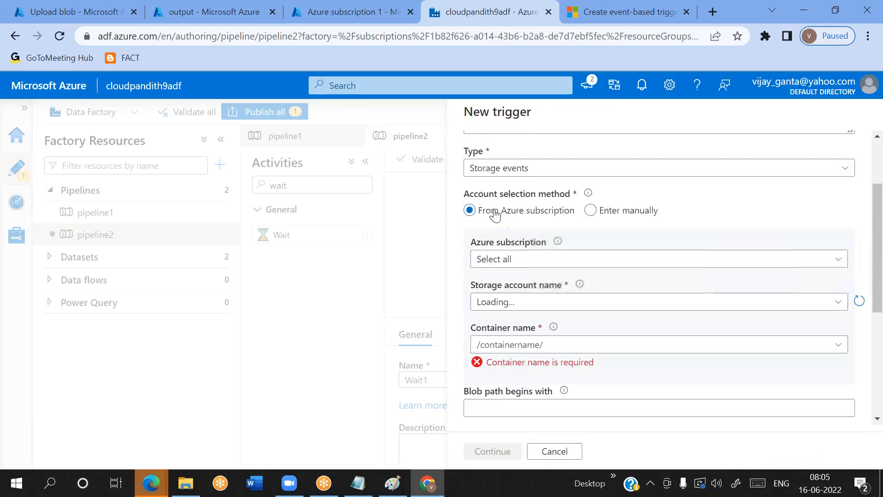
Set the trigger's source to Azure subscription 1, storage account cloudpandith9blob and container input
click(517, 260)
click(516, 306)
scroll(513, 295, down, 2)
click(506, 249)
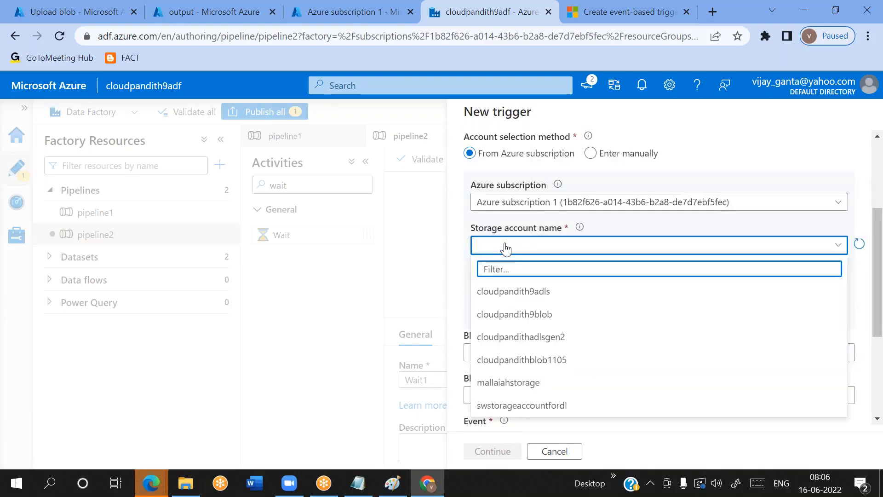
click(511, 314)
scroll(516, 241, down, 1)
click(835, 244)
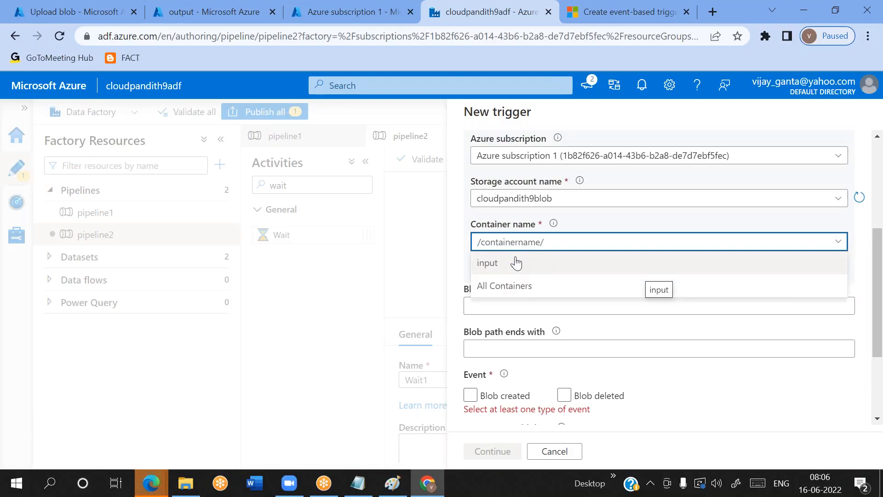
click(501, 269)
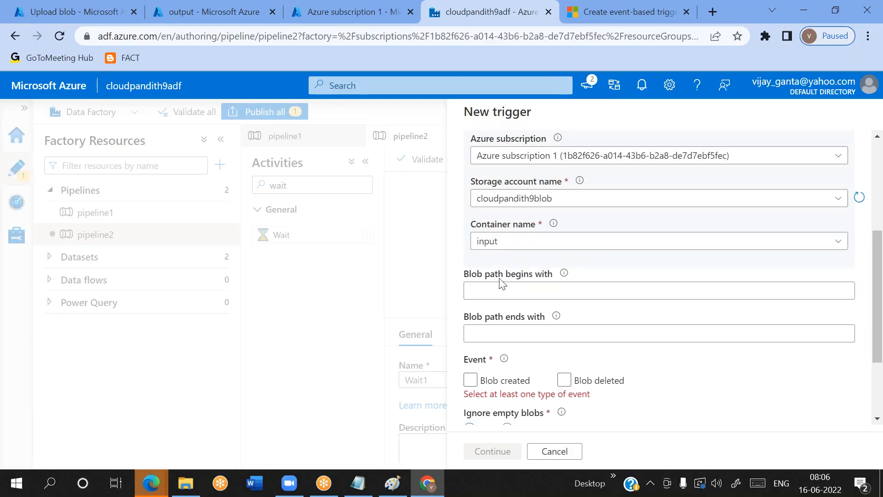
Limit the trigger to blob paths ending with .csv and select the Blob deleted event
click(497, 286)
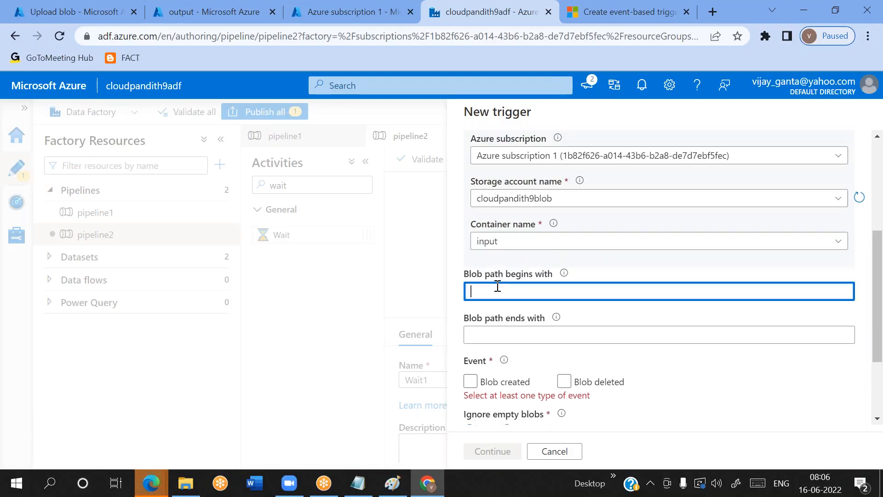
click(484, 330)
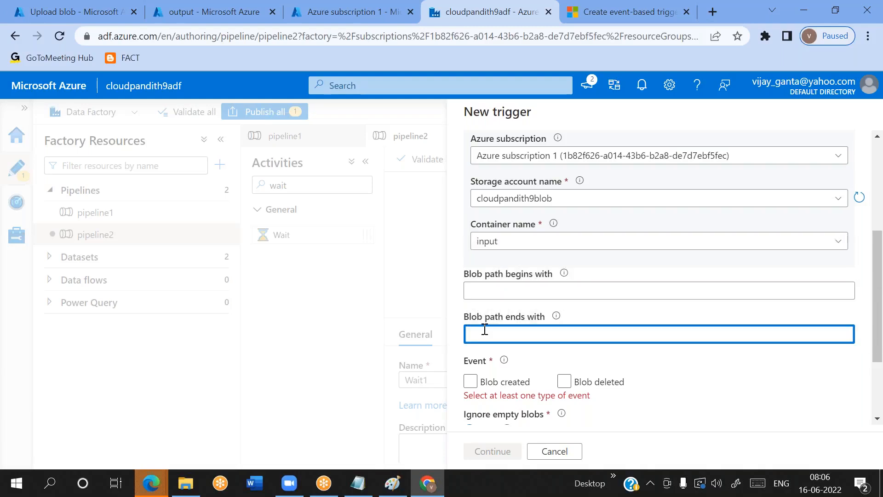
text(.csv)
scroll(485, 329, down, 1)
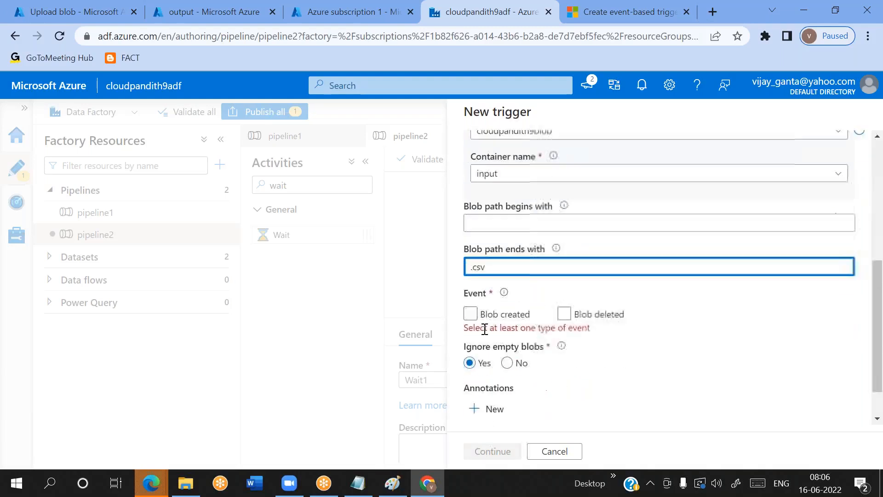
click(555, 286)
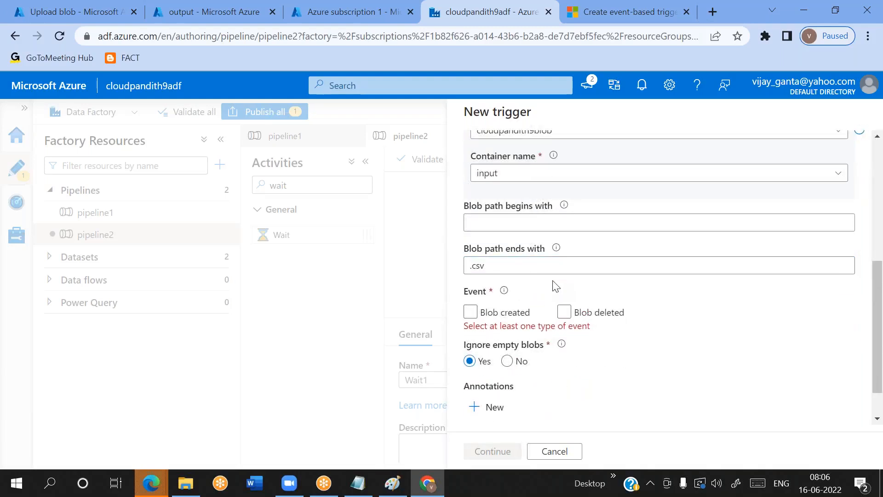
click(564, 312)
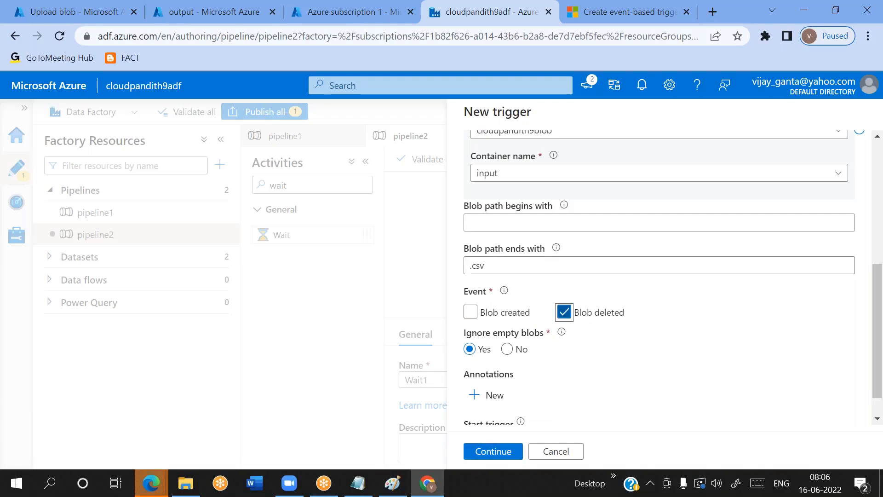
drag(472, 336, 522, 335)
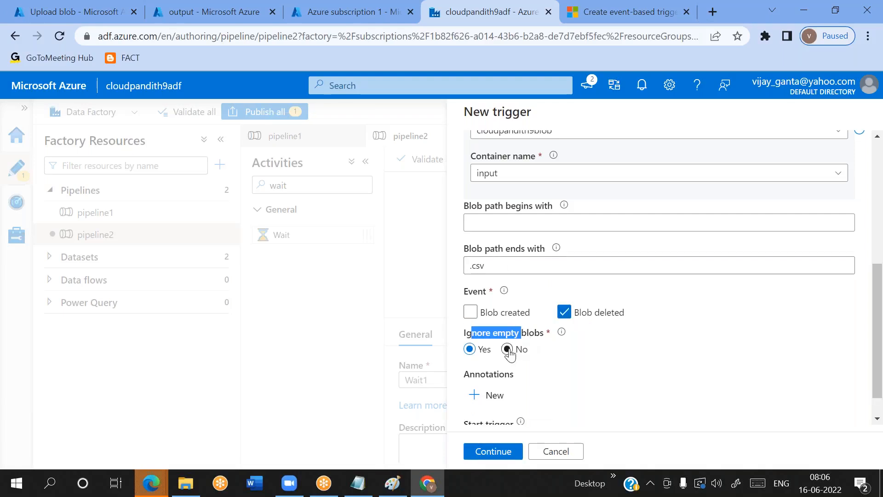
Set the trigger to include empty blobs and add the Blob created event alongside Blob deleted
click(508, 350)
click(640, 373)
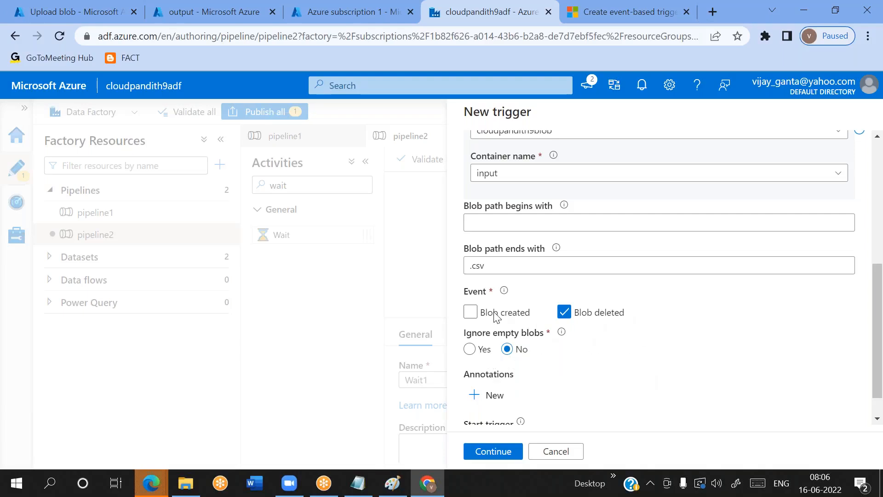
drag(483, 318, 524, 316)
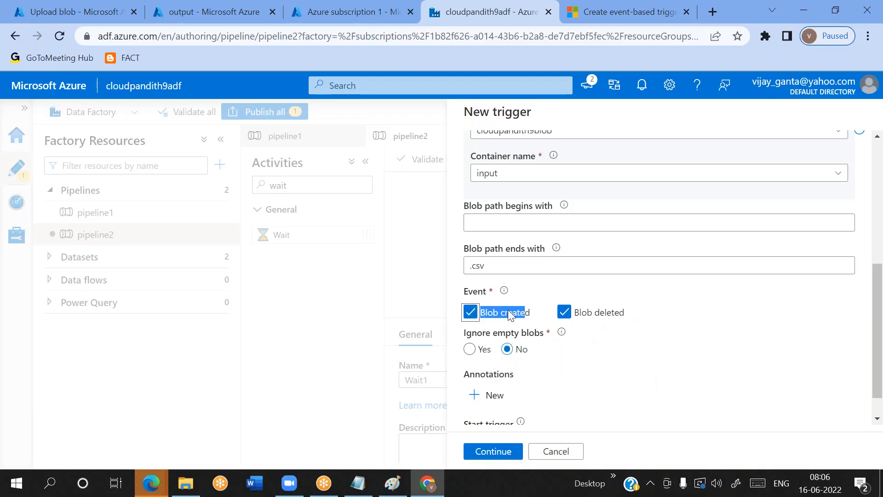
click(484, 319)
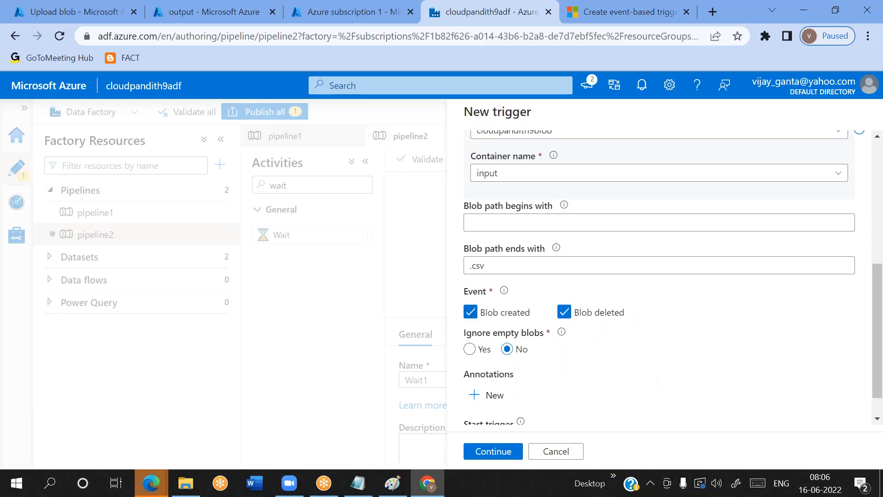
click(476, 314)
click(471, 313)
triple_click(490, 333)
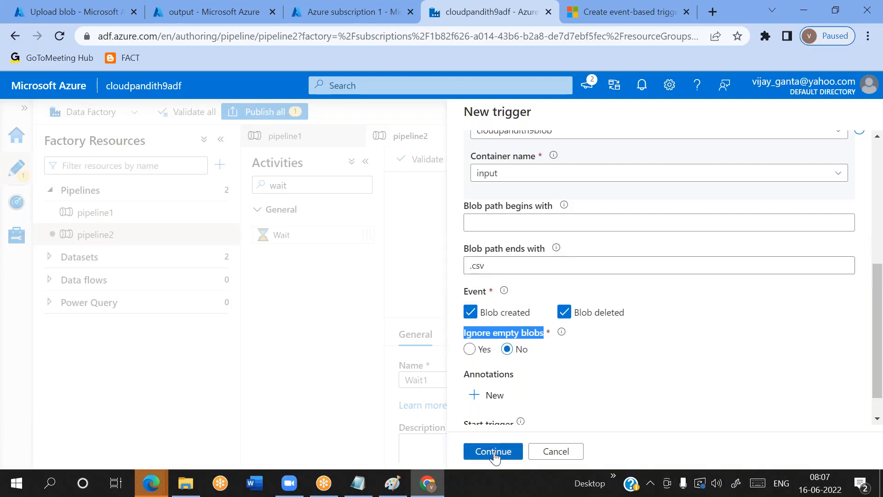
Check the remaining trigger settings and accept the data preview and run parameters to finish creating the trigger for pipeline2
scroll(495, 458, down, 1)
scroll(599, 380, up, 1)
scroll(598, 380, down, 1)
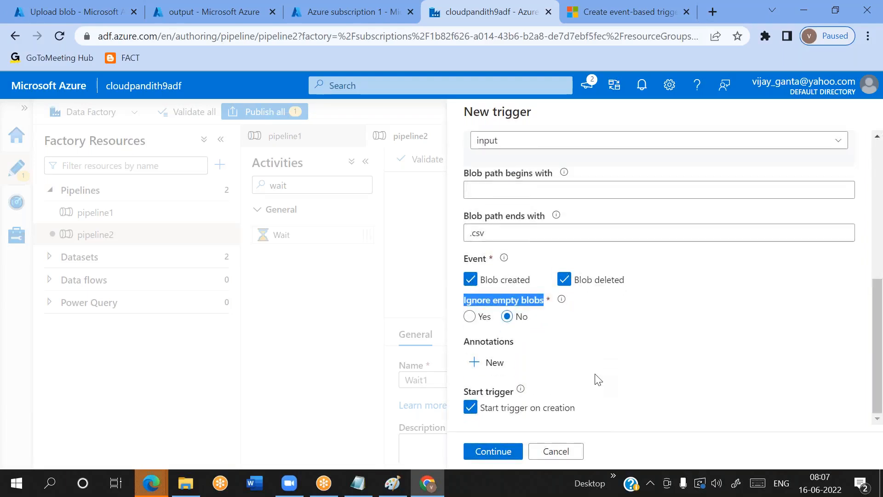
click(515, 235)
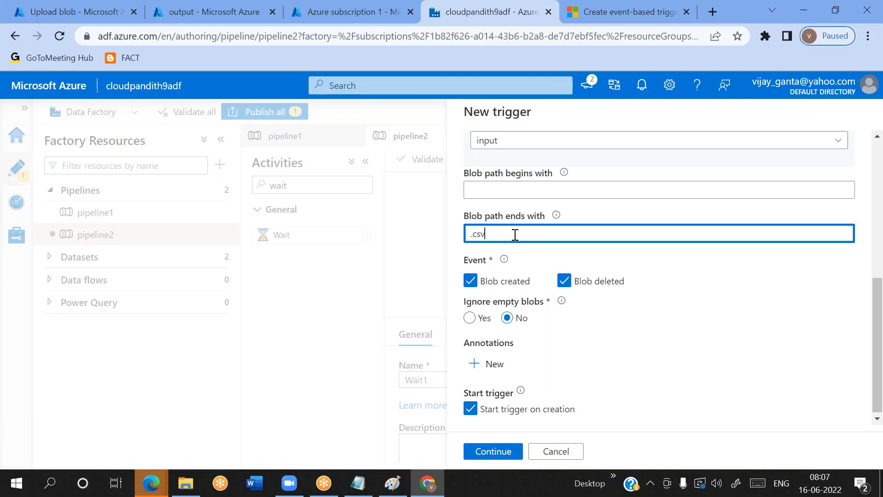
click(556, 215)
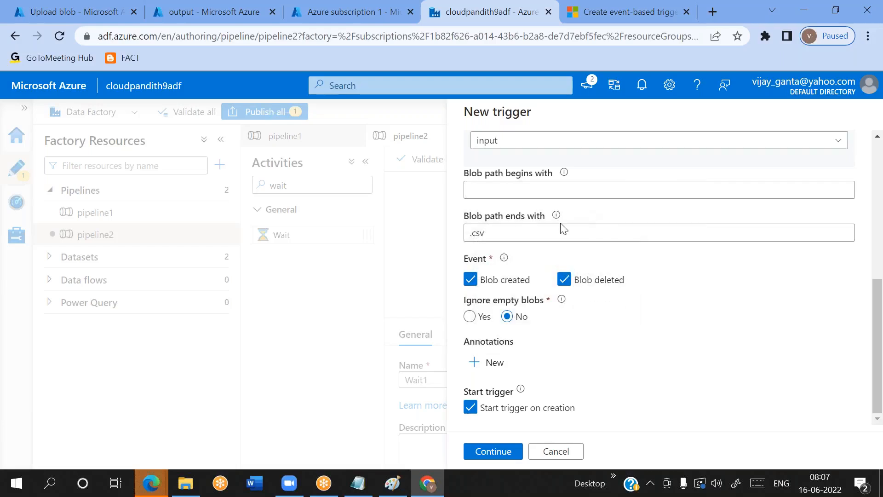
click(503, 452)
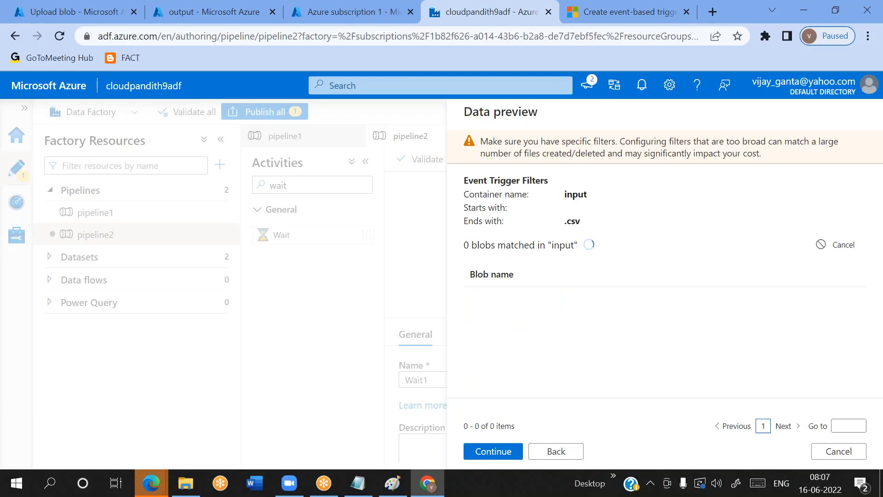
click(496, 453)
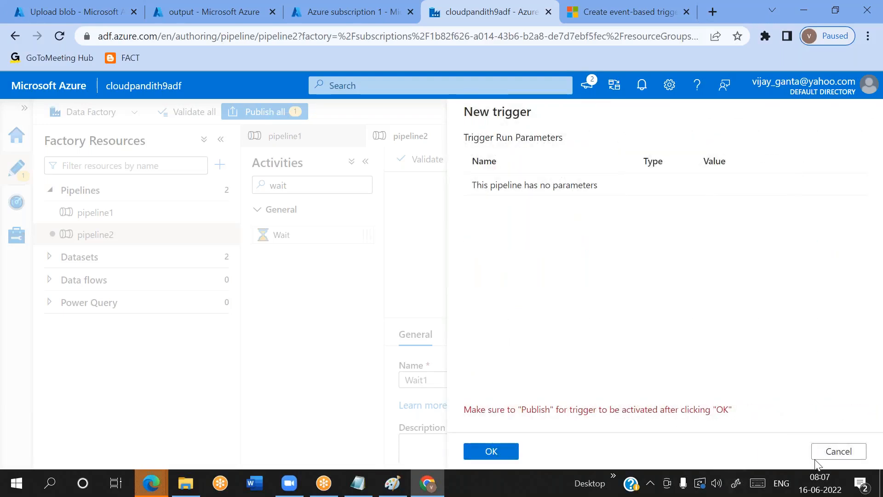
click(840, 452)
click(488, 453)
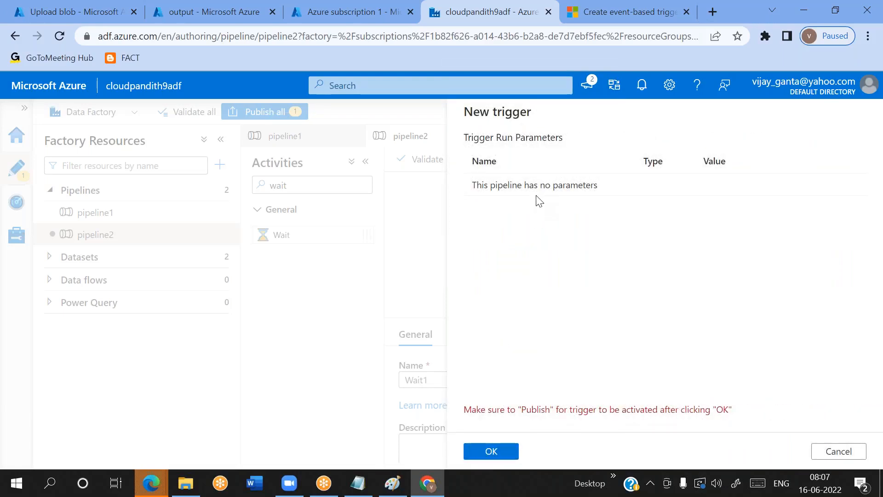
click(491, 452)
Publish pipeline2 and its new storage event trigger, and hide the pipeline's properties
click(269, 112)
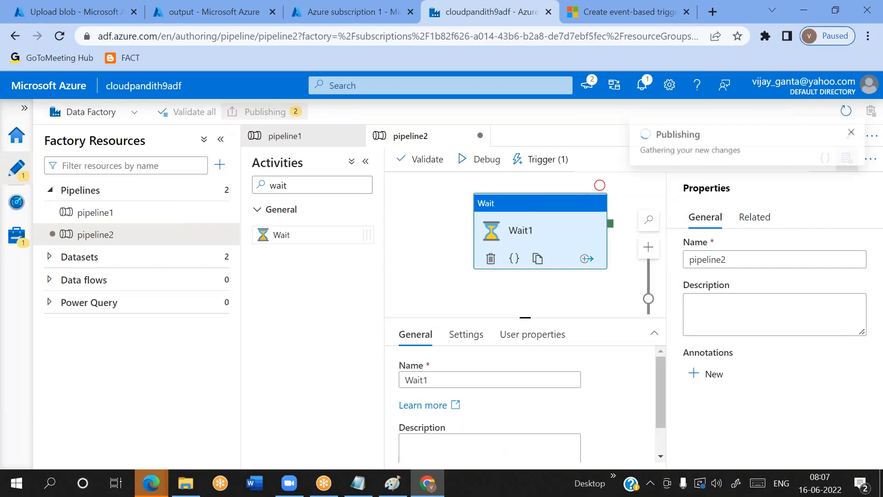
click(490, 451)
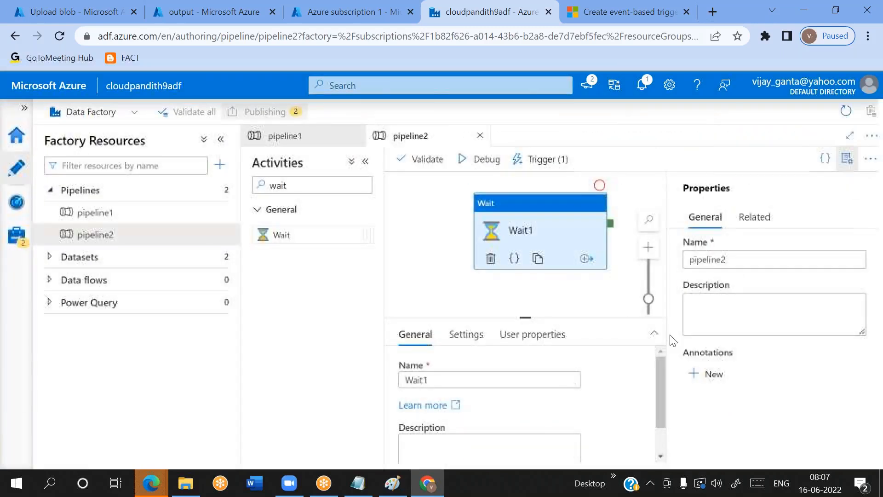
click(846, 162)
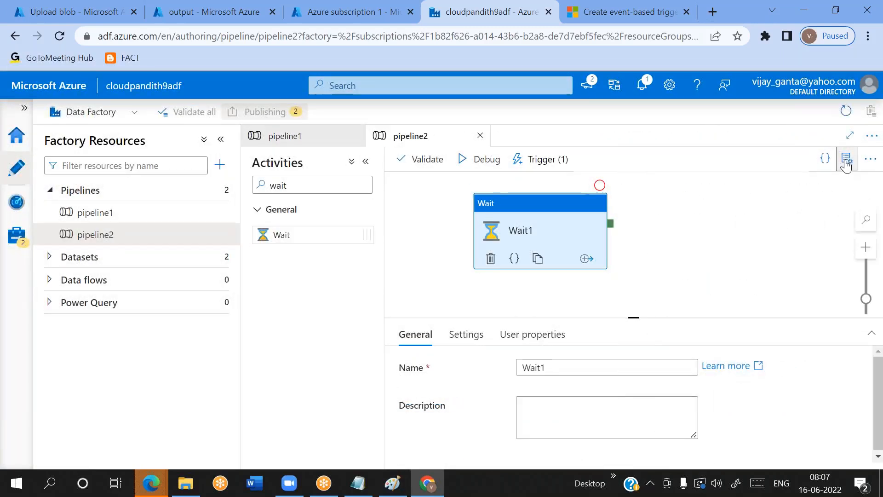
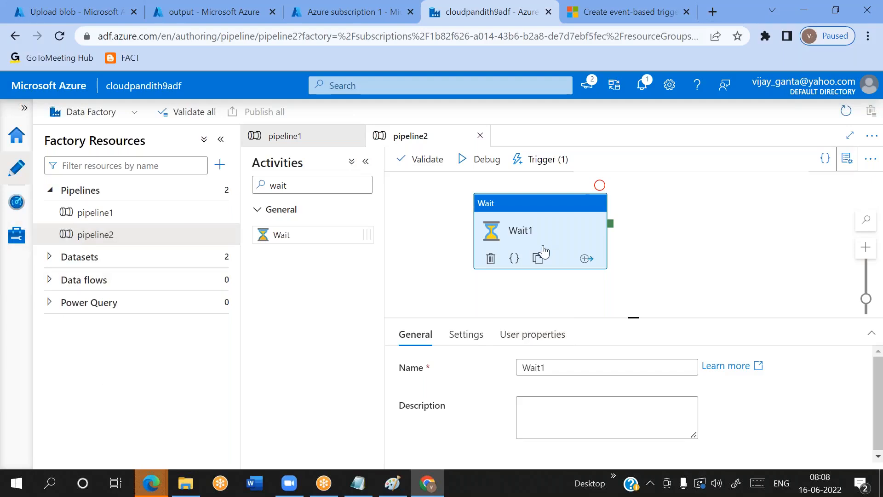
Open the factory's pipeline runs monitor, and upload flatten_output.csv from the set-comma folder to the input container
click(463, 334)
click(17, 201)
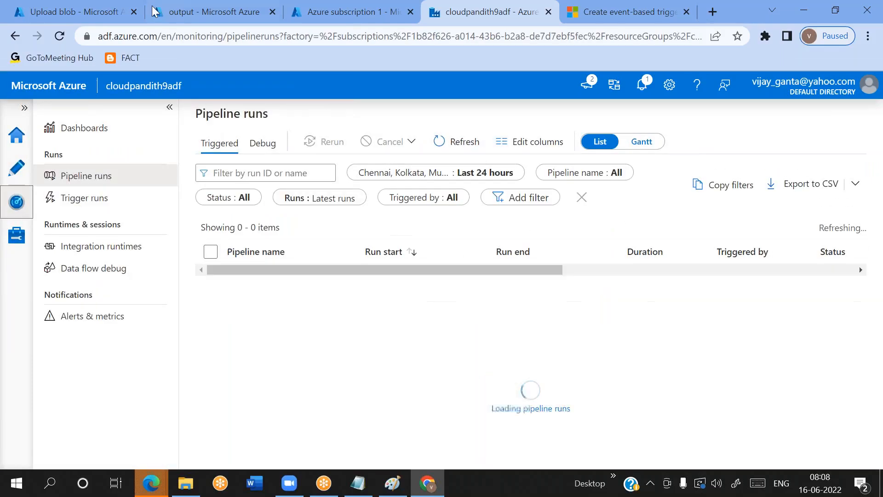
click(95, 11)
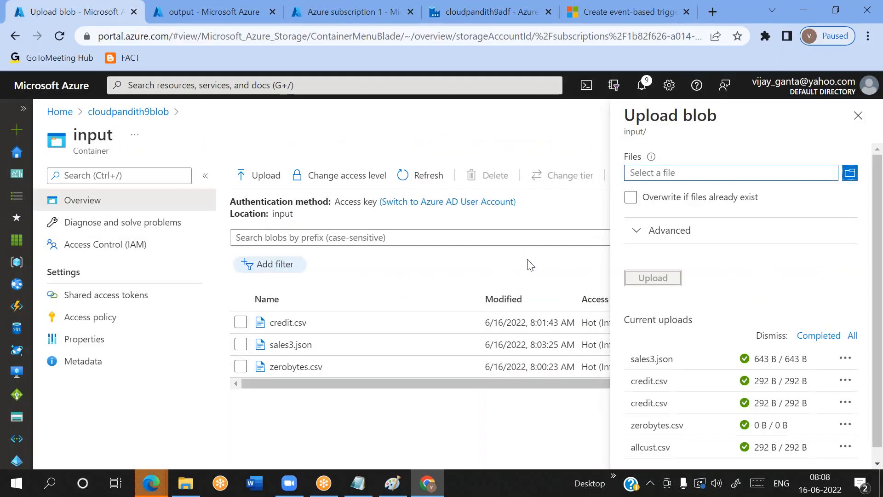
click(700, 176)
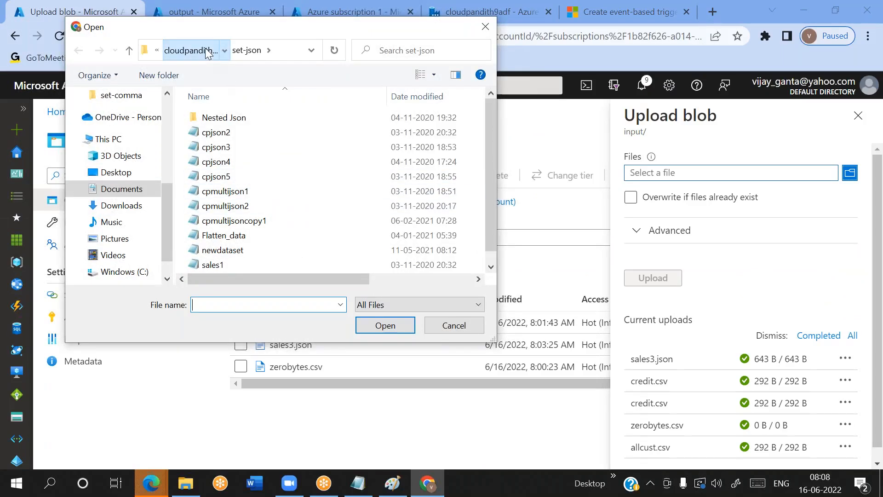
click(212, 54)
double_click(235, 164)
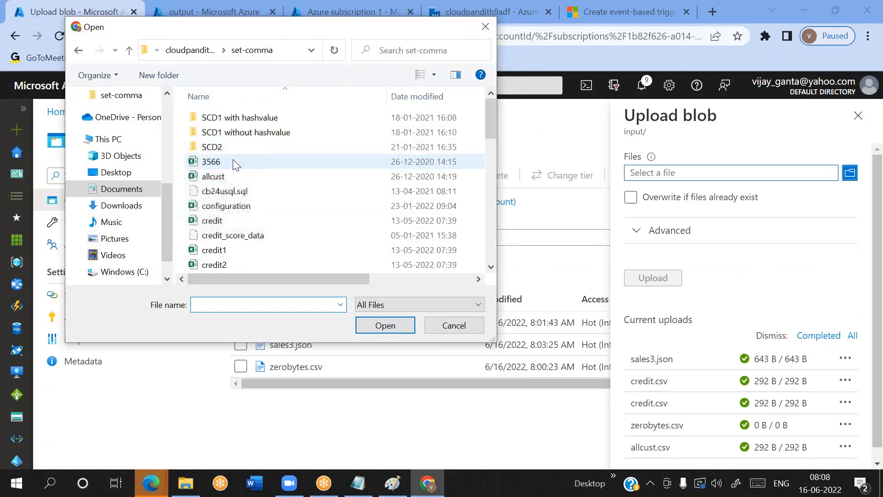
click(222, 176)
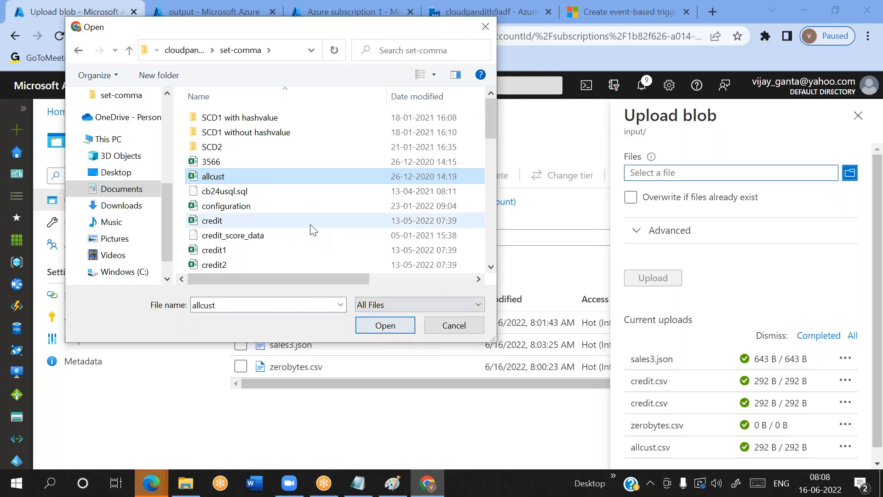
scroll(309, 228, down, 6)
click(229, 194)
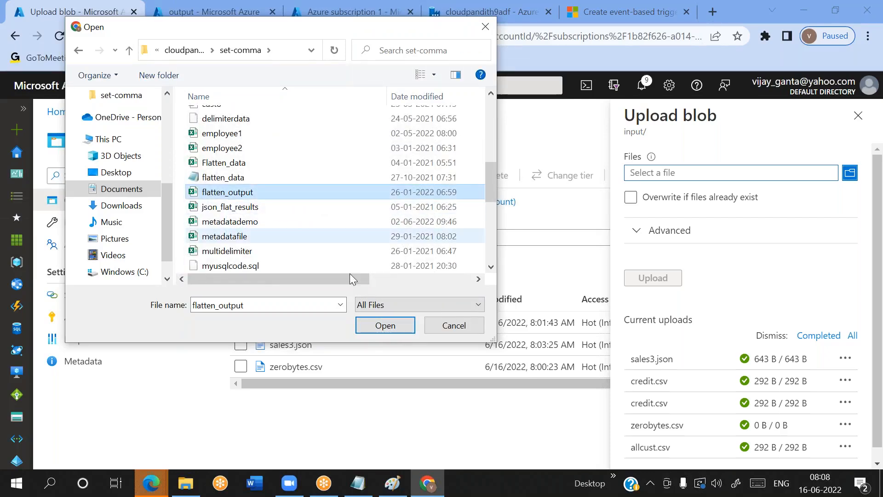
click(387, 326)
click(653, 279)
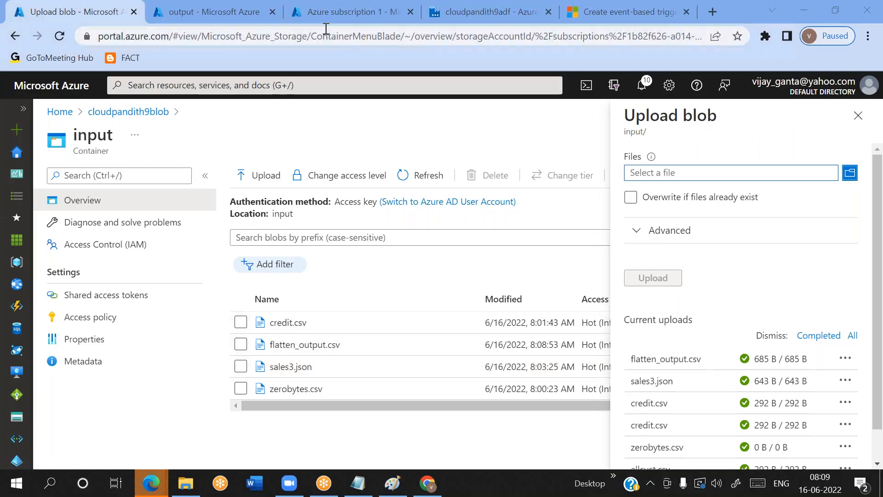
Refresh the factory's pipeline runs and check which trigger started the pipeline2 run
click(458, 22)
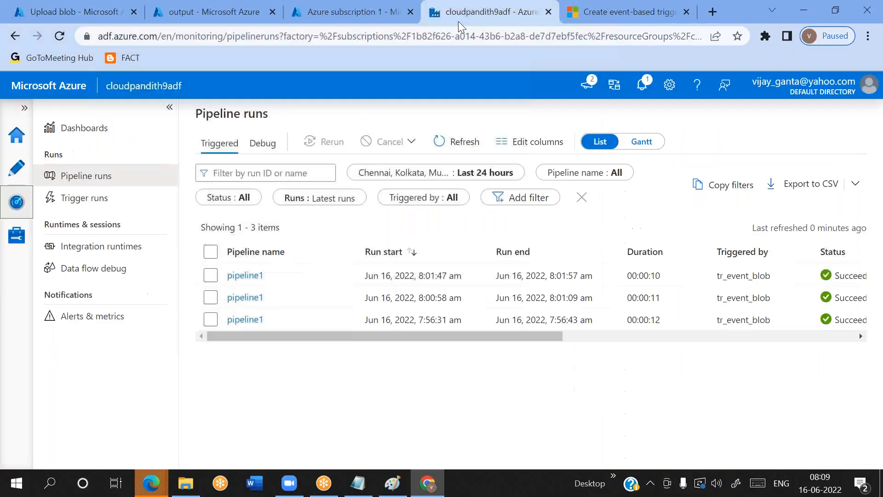
click(463, 145)
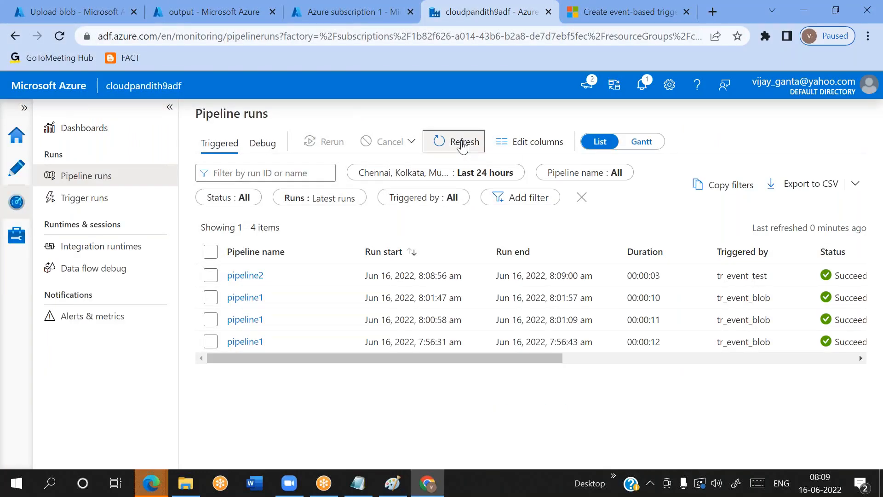
double_click(738, 275)
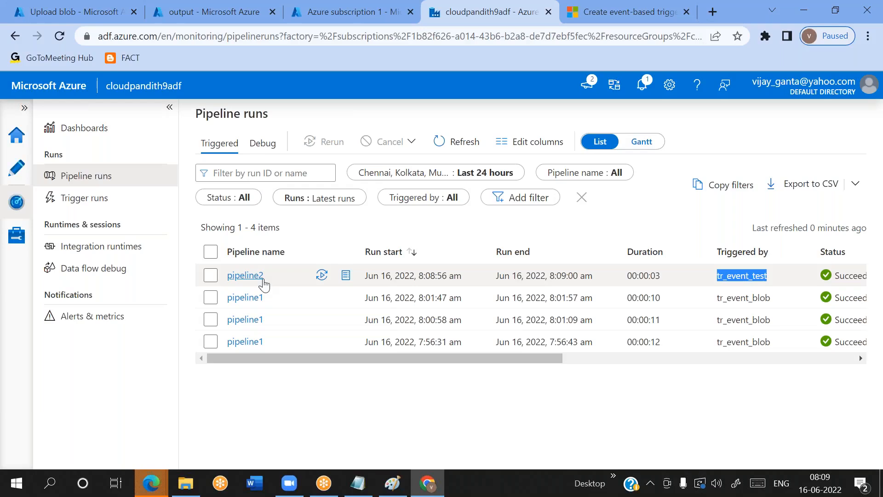
Upload the empty zerobytes.csv to the input container with overwriting of existing files enabled
click(69, 11)
click(683, 181)
scroll(276, 235, down, 10)
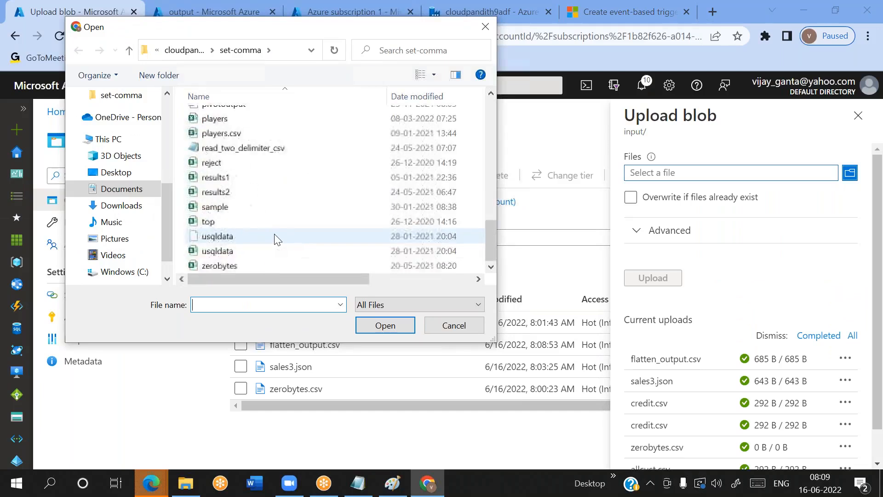
click(238, 267)
click(405, 328)
click(667, 278)
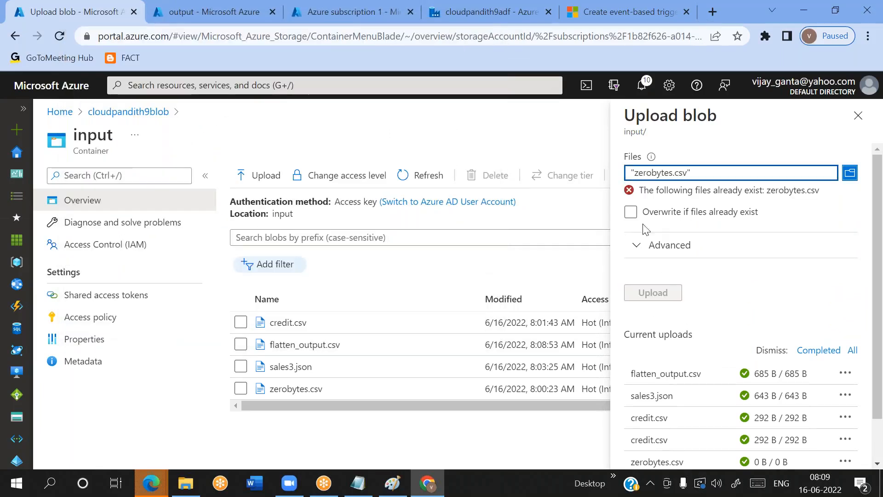
click(631, 213)
click(653, 278)
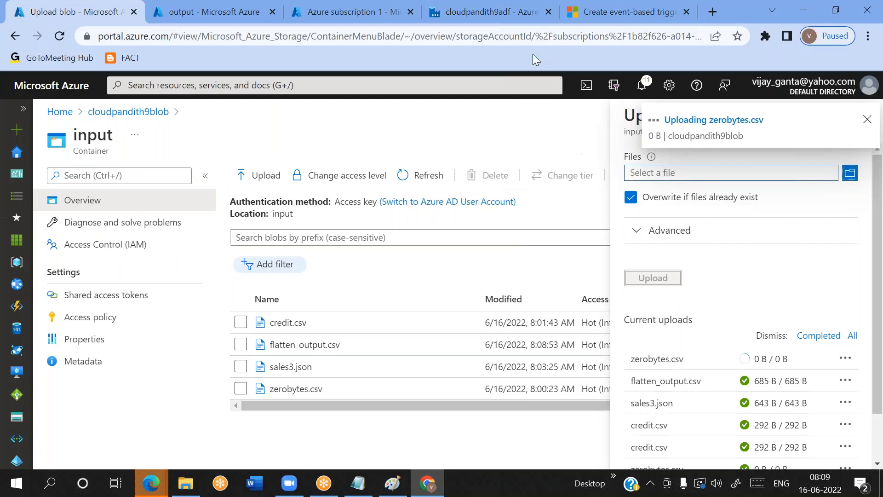
Refresh the pipeline runs until the zerobytes.csv upload's run is listed and check its trigger
click(523, 21)
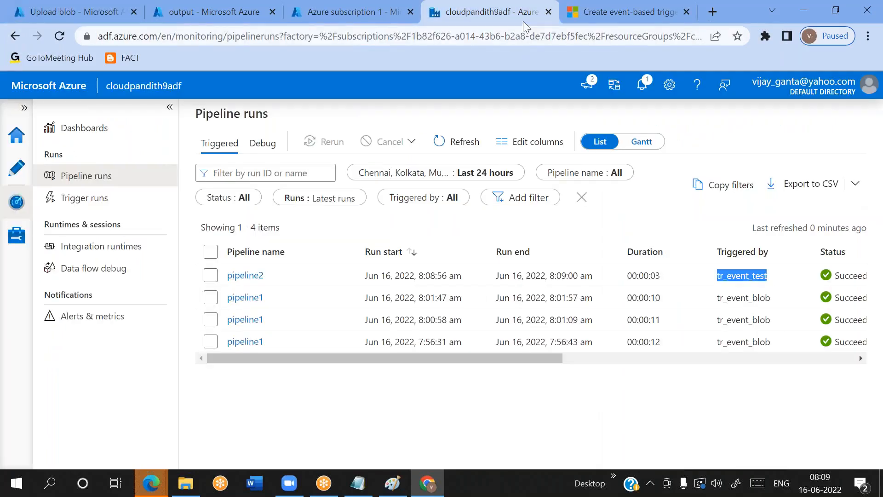
click(476, 142)
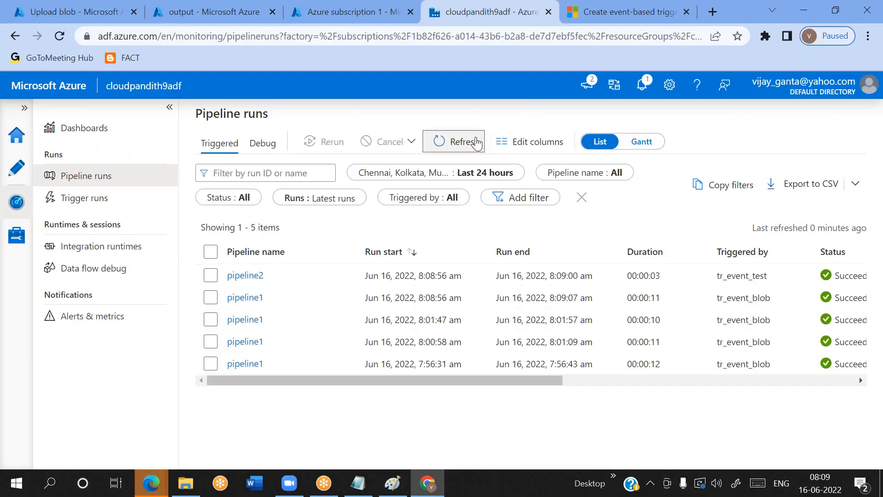
click(478, 146)
click(479, 151)
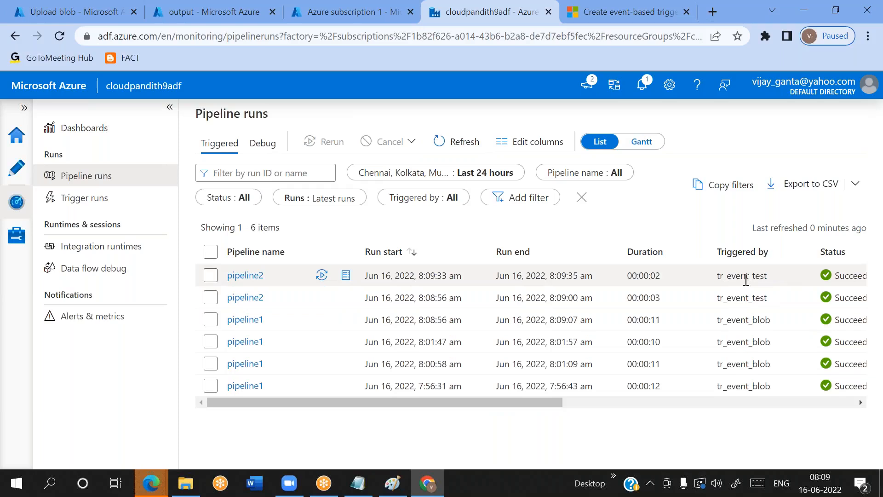
double_click(746, 280)
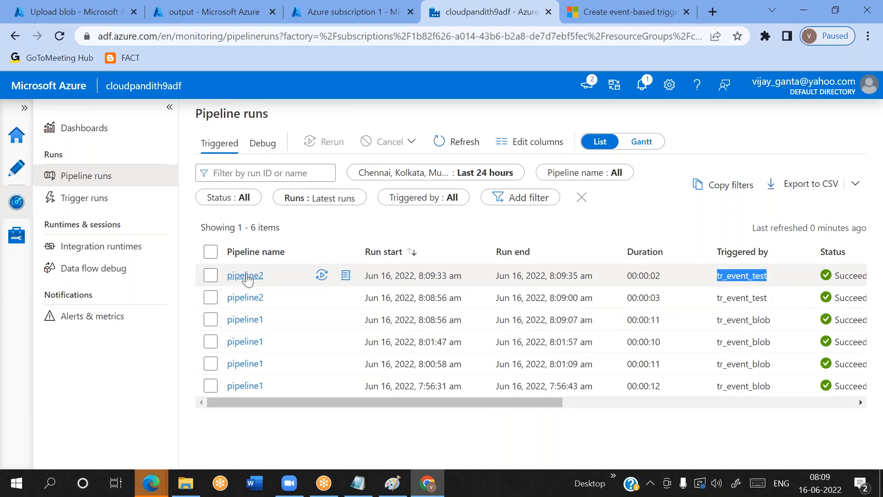
Delete zerobytes.csv from the input container without also deleting blob snapshots
click(74, 11)
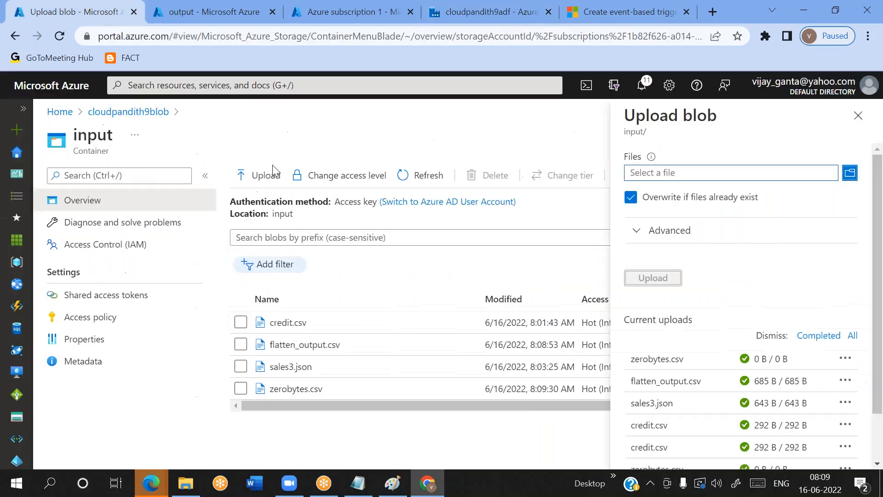
click(240, 389)
click(492, 175)
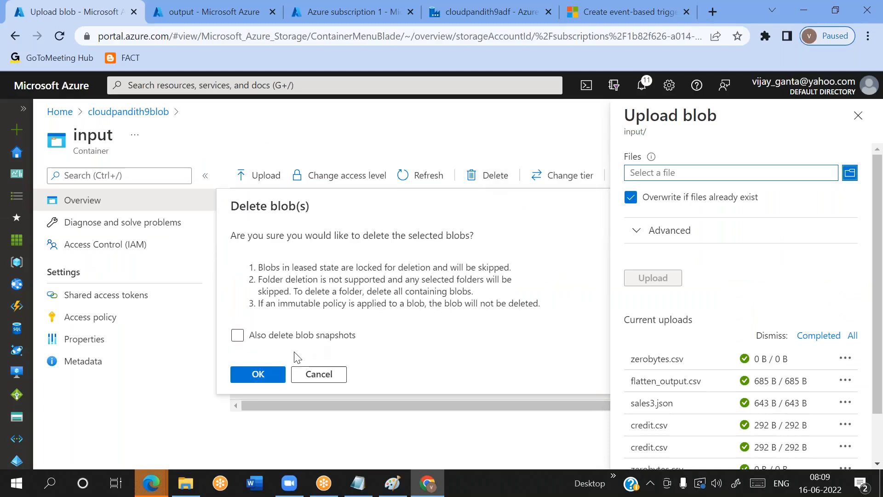
click(259, 376)
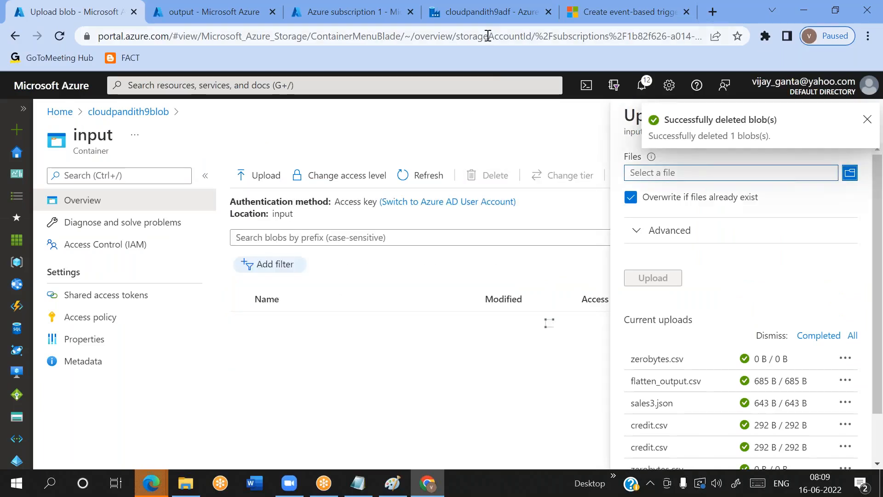
Refresh the pipeline runs for a run started by the blob deletion and check its trigger
click(480, 17)
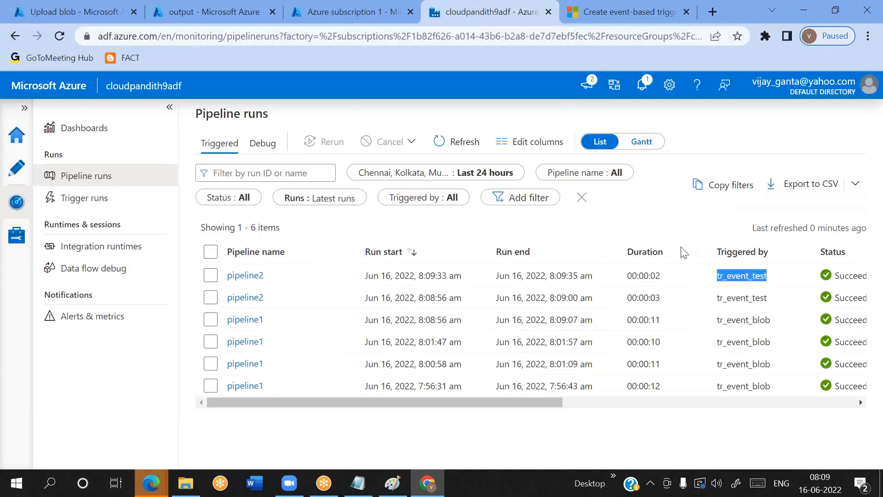
click(464, 142)
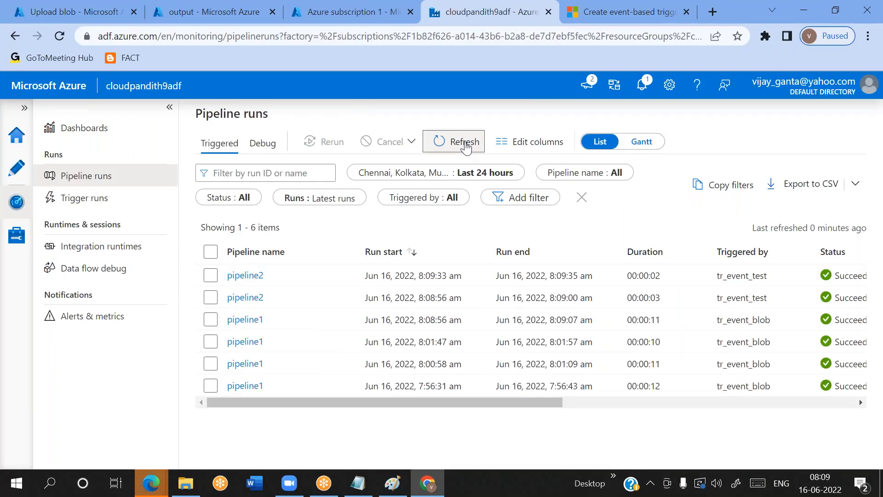
click(466, 147)
click(465, 146)
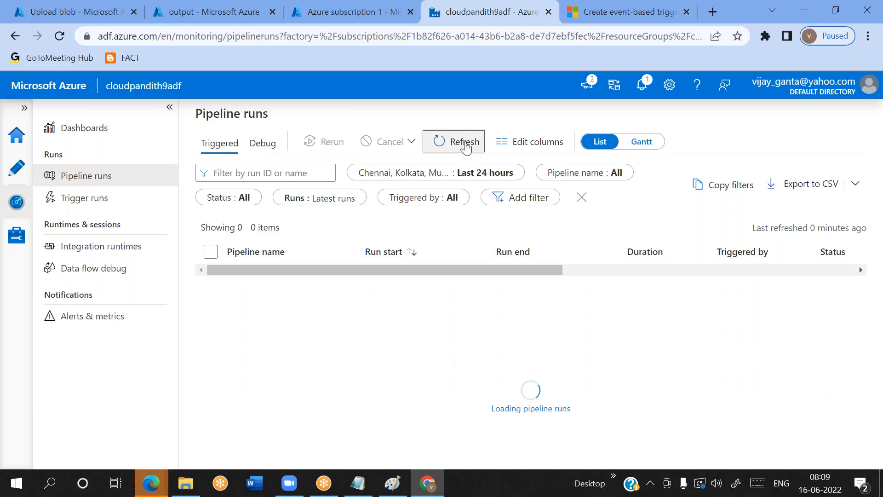
double_click(747, 278)
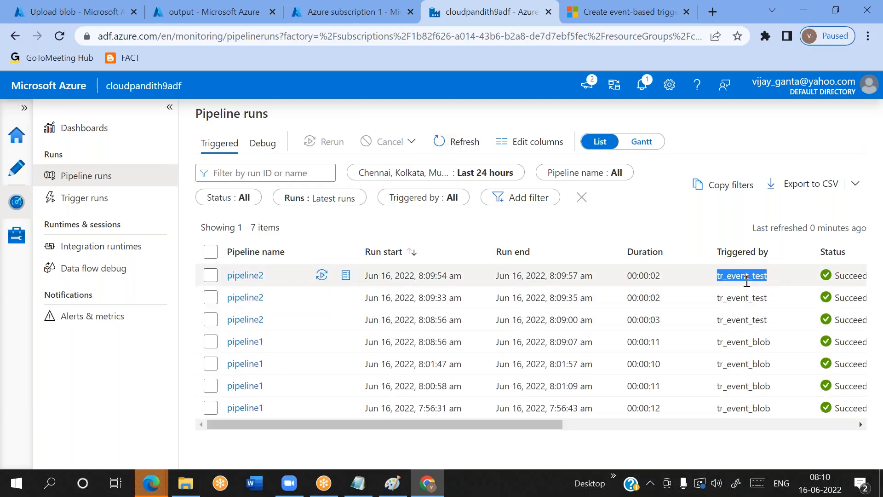
Examine the Wait1 activity's input in the latest pipeline2 run, and review the blobs in the input container
click(251, 278)
click(251, 279)
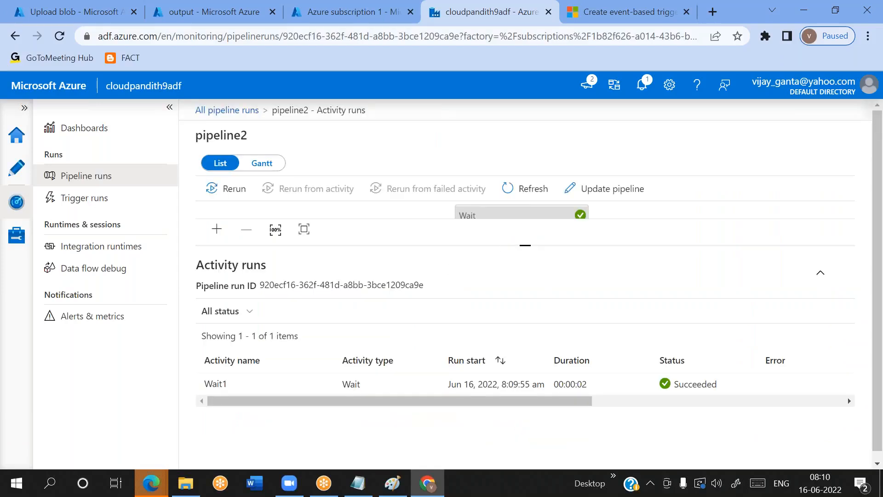
drag(525, 245, 525, 280)
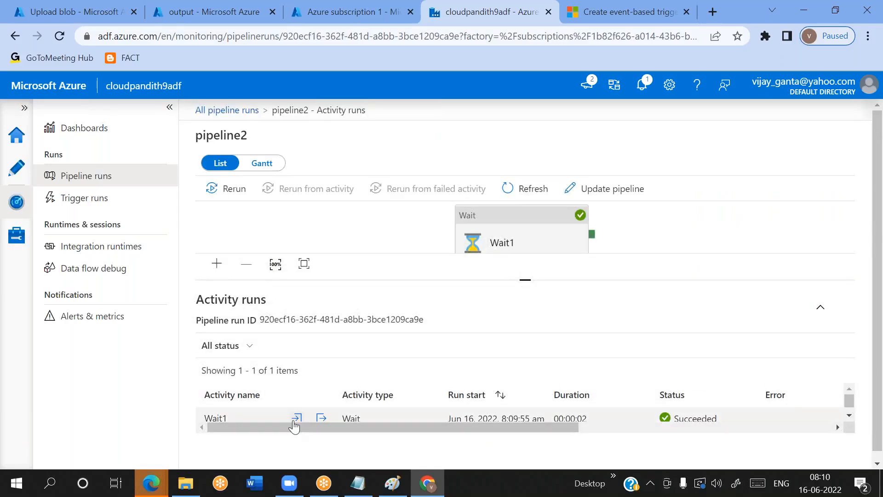
click(296, 419)
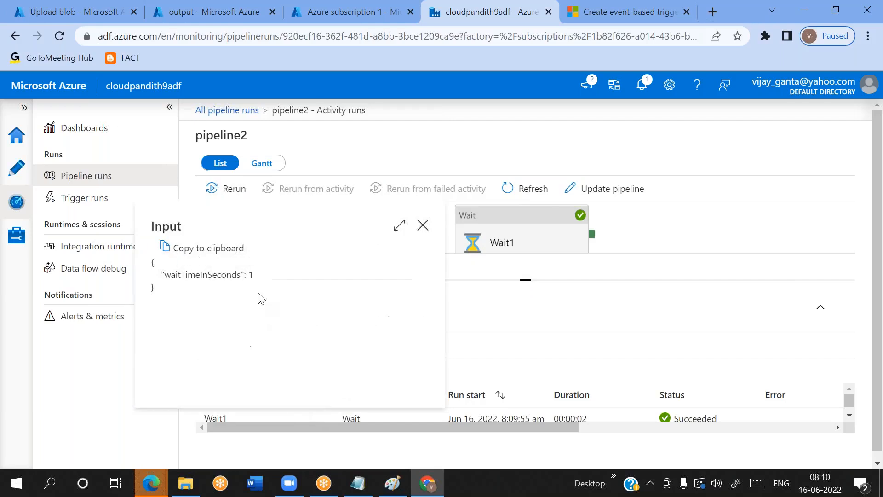
click(422, 225)
click(118, 11)
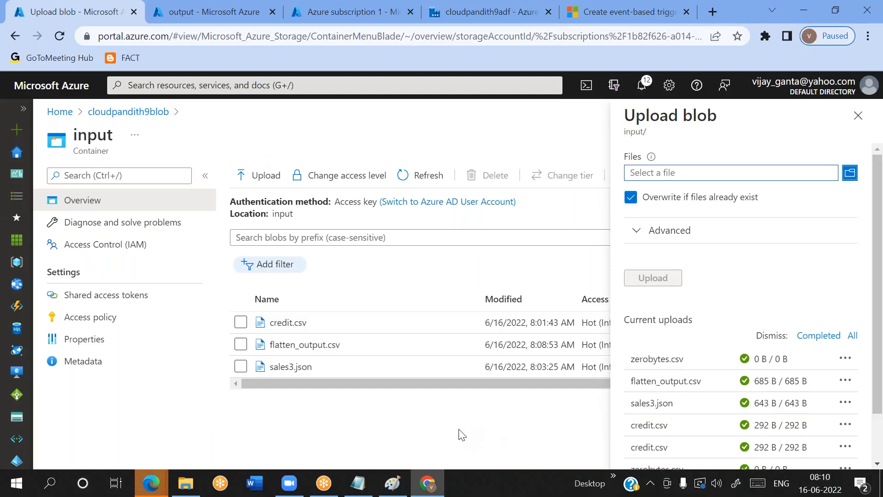
click(453, 22)
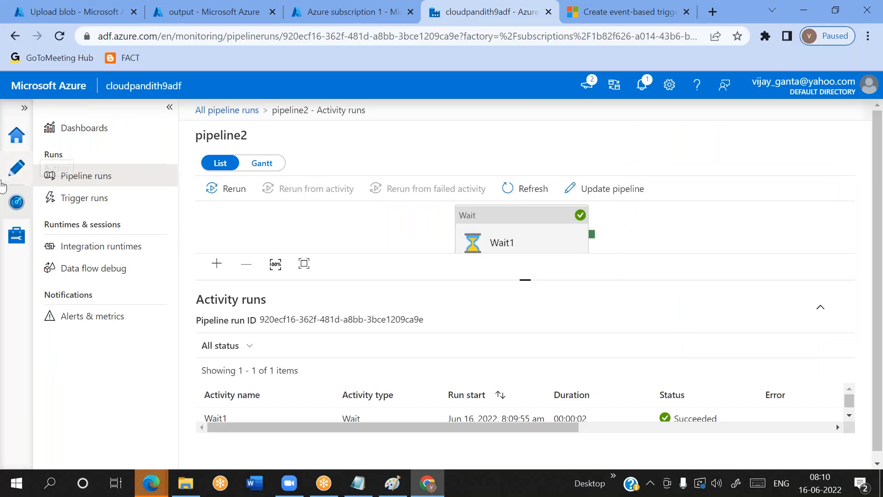
Clear the blob path ending filter of pipeline2's tr_event_test trigger and accept the data preview and run parameters
click(17, 167)
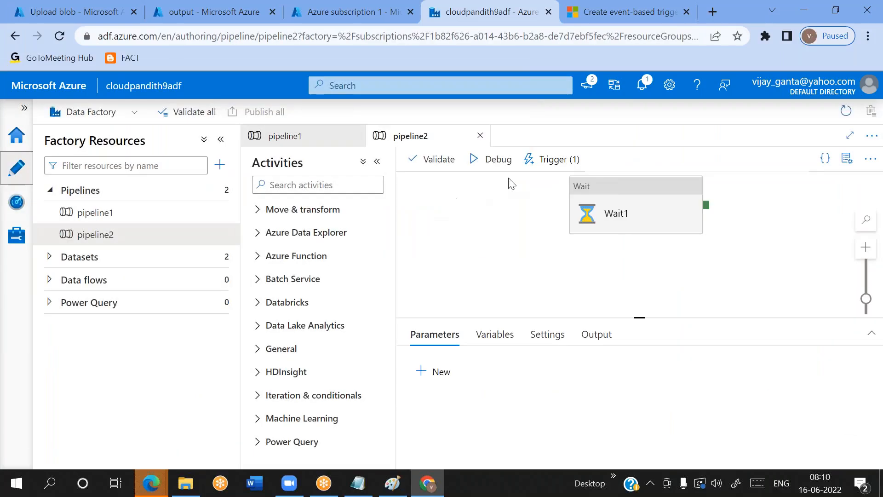
click(534, 158)
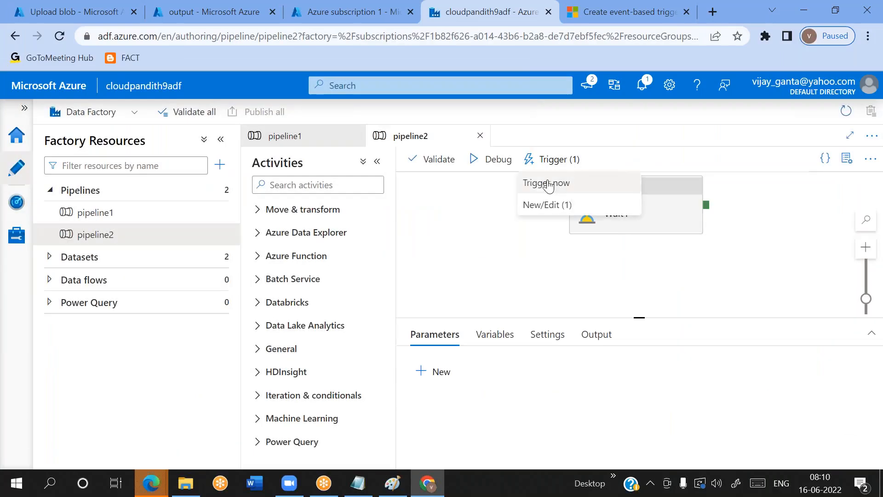
click(537, 205)
click(508, 201)
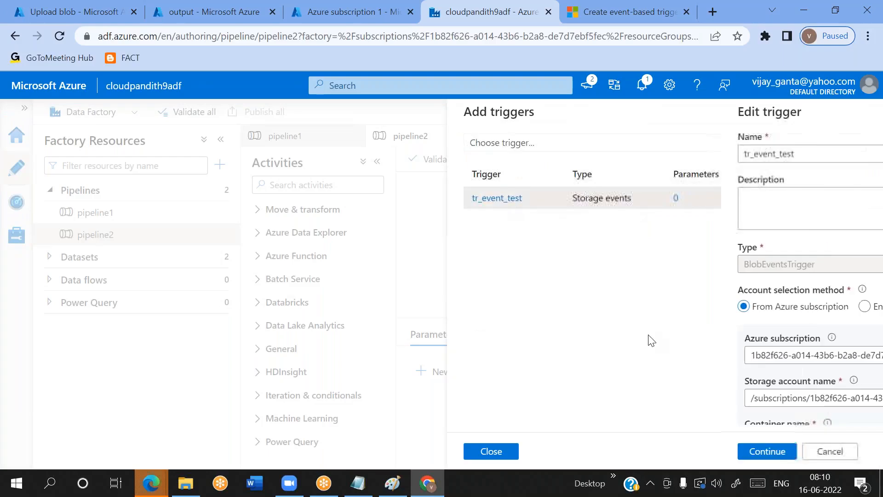
scroll(641, 327, down, 10)
triple_click(528, 237)
key(BackSpace)
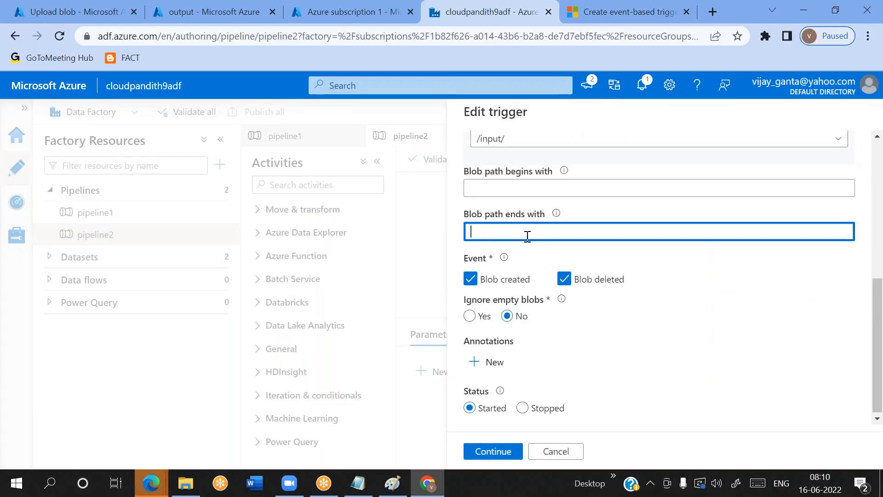
click(491, 452)
click(491, 452)
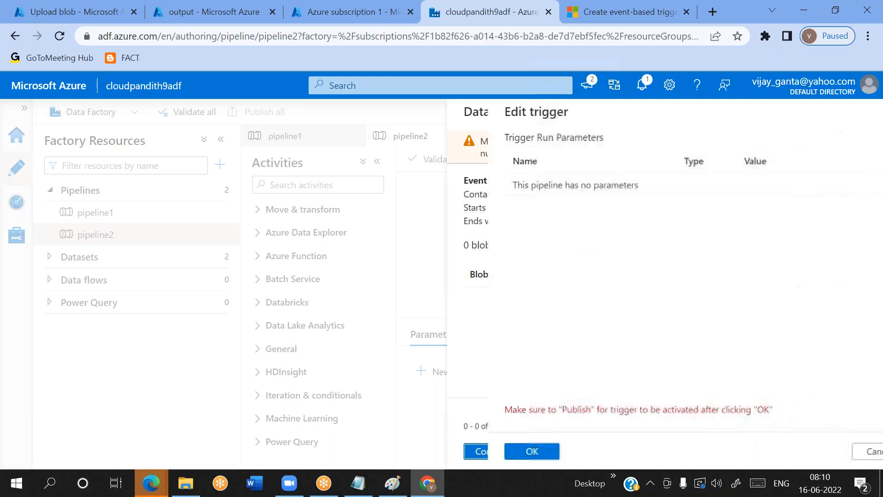
click(492, 451)
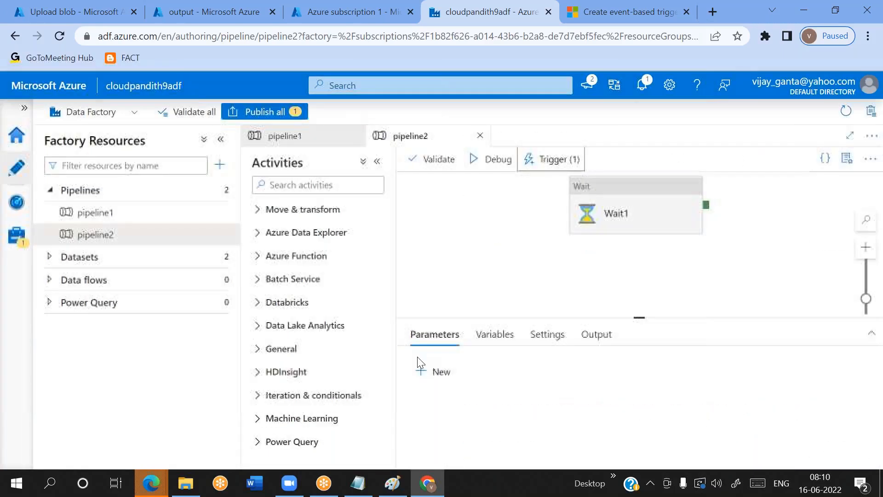
Publish the pending edit of the tr_event_test trigger to the live environment
click(260, 112)
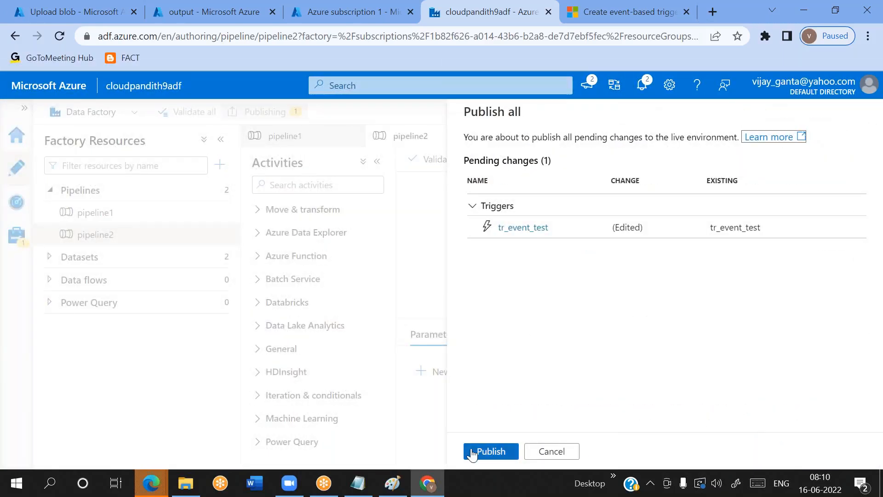
click(474, 451)
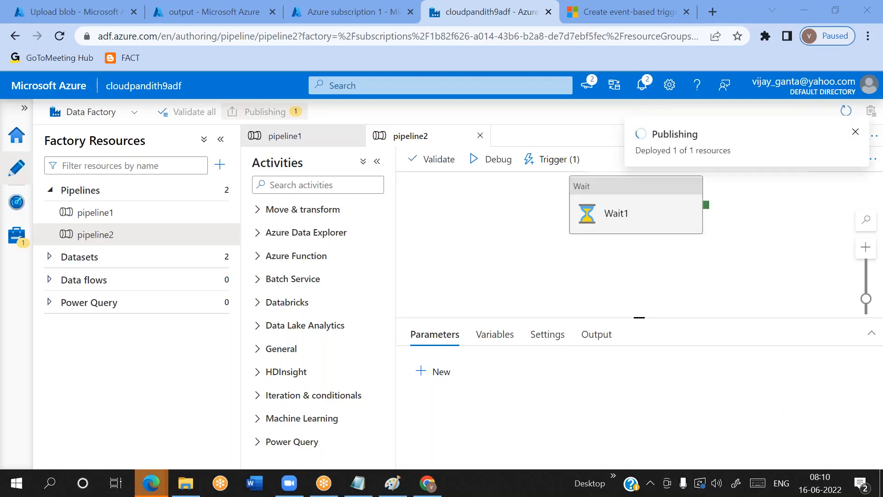
drag(632, 215, 615, 232)
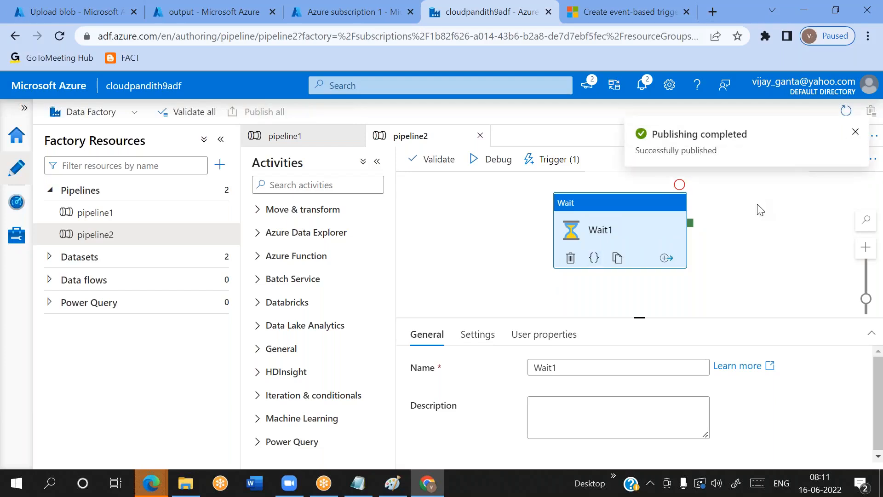
drag(598, 228, 592, 236)
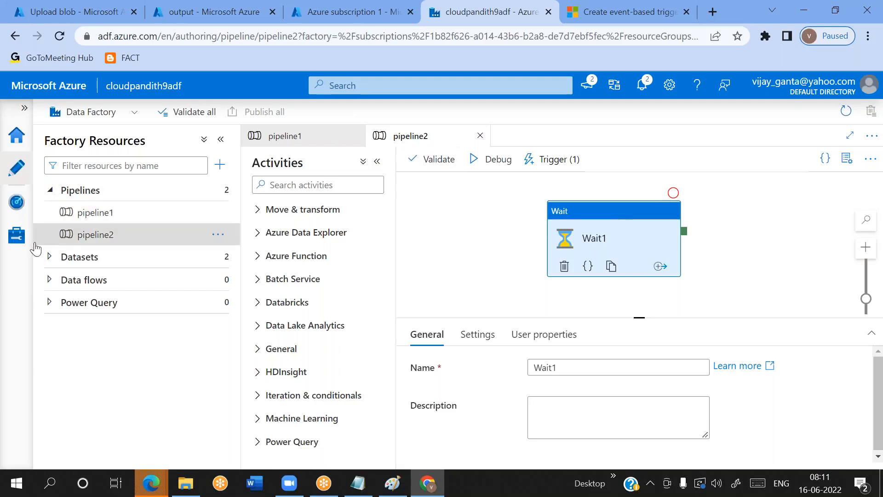
Delete sales3.json from the input container of cloudpandith9blob
click(16, 206)
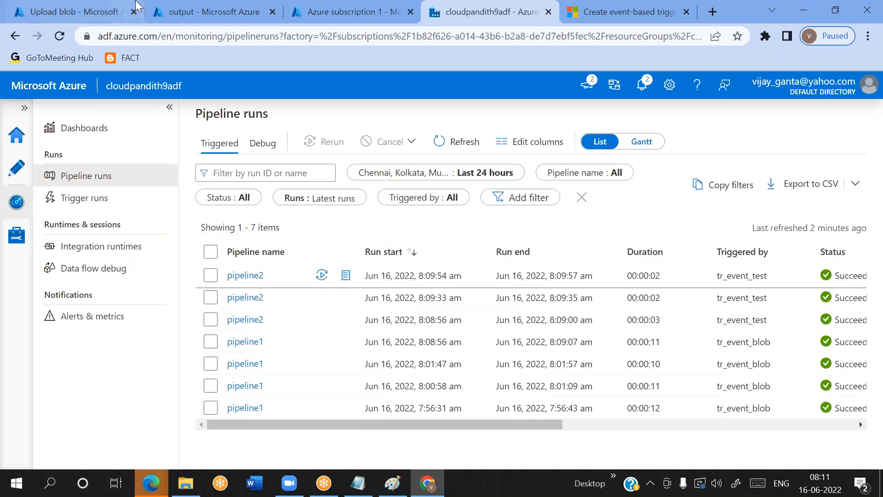
click(105, 9)
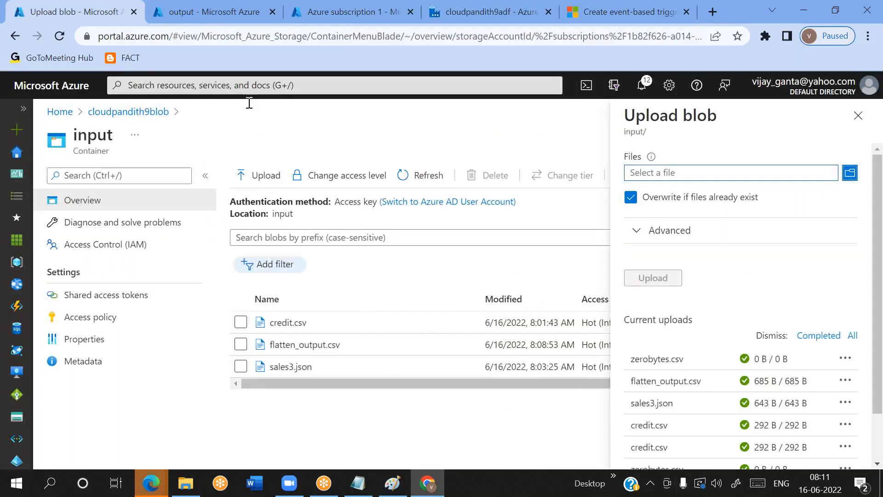
click(242, 368)
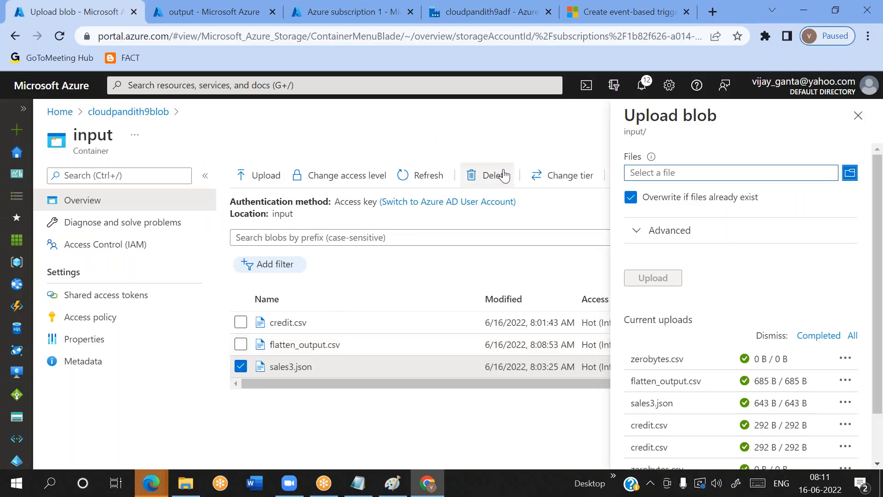
click(503, 176)
click(257, 375)
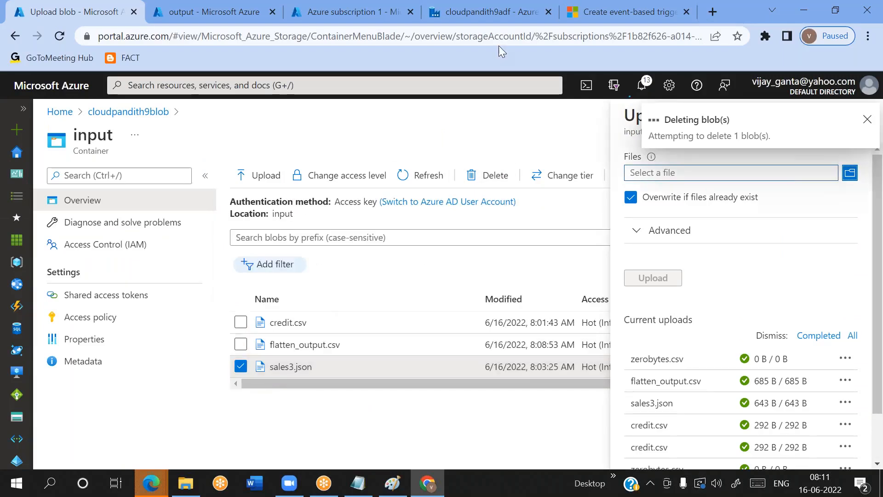
Refresh the pipeline runs in cloudpandith9adf and check which trigger started the run after sales3.json was deleted
click(475, 18)
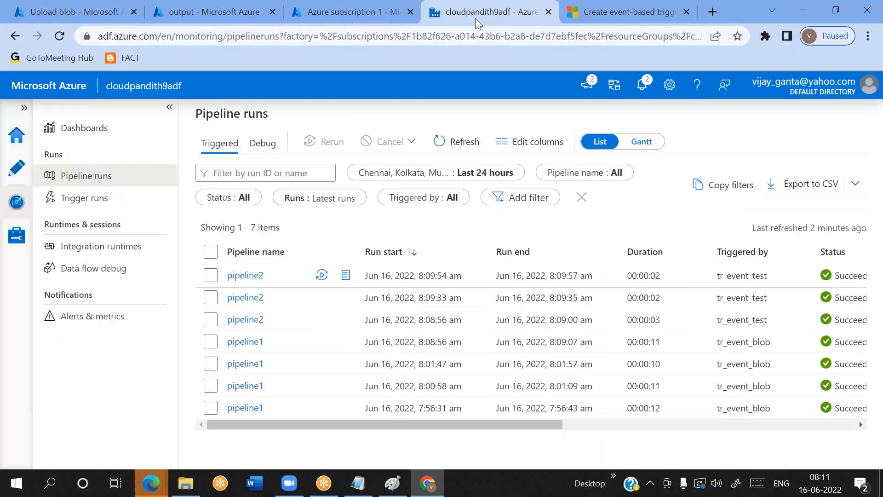
click(481, 148)
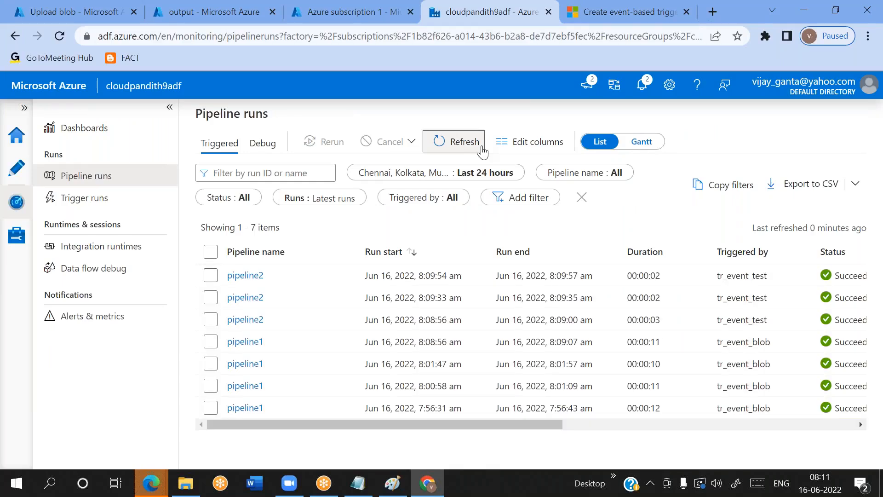
click(482, 148)
click(482, 149)
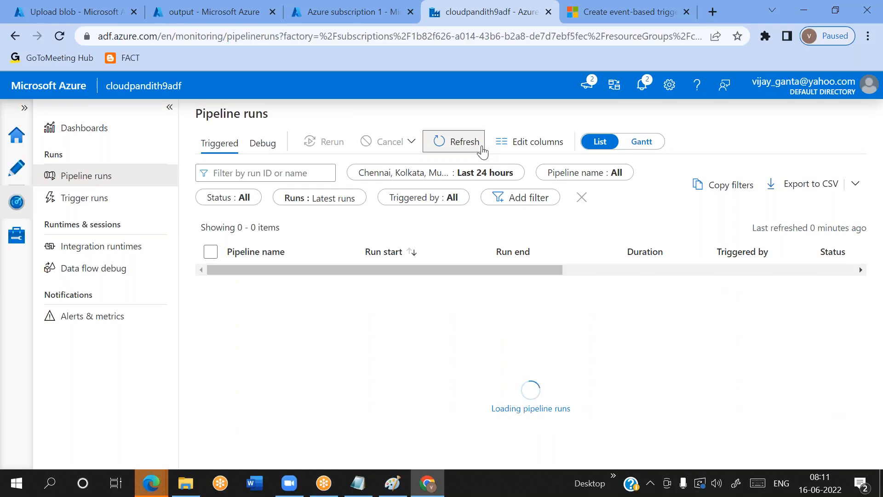
click(482, 148)
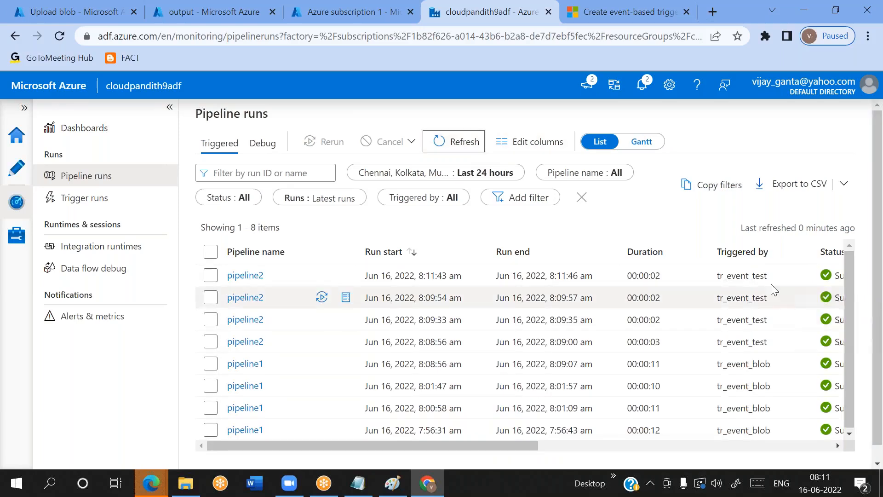
double_click(753, 280)
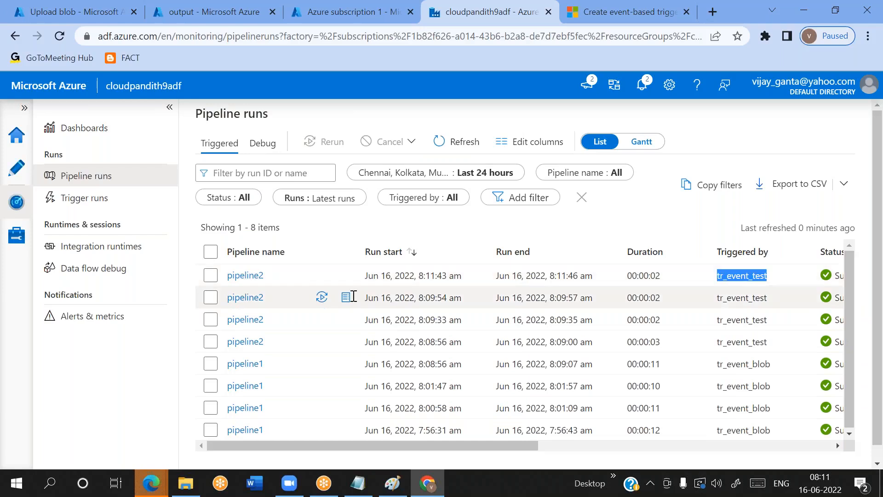
Delete credit.csv from the input container without also deleting blob snapshots
click(114, 20)
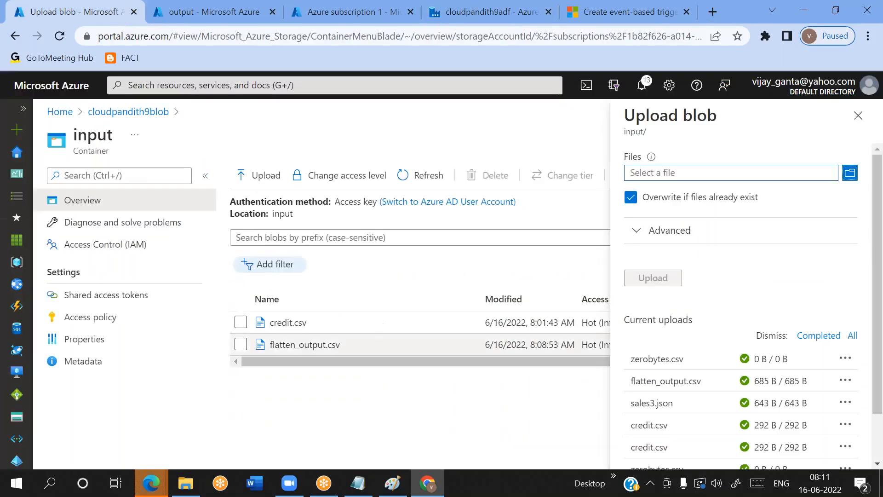
click(241, 322)
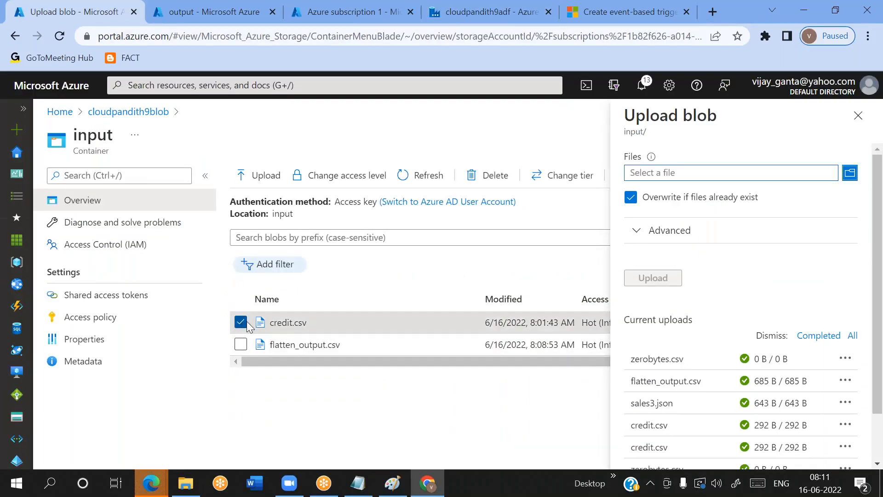
click(489, 175)
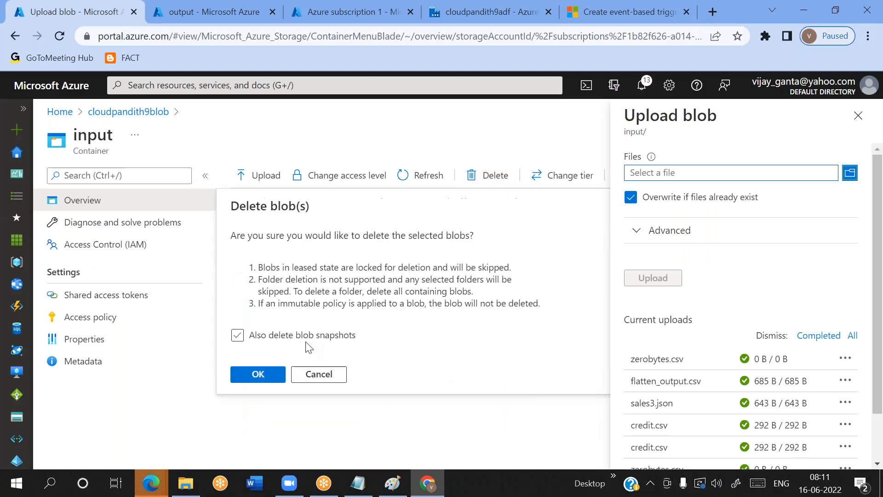
click(258, 373)
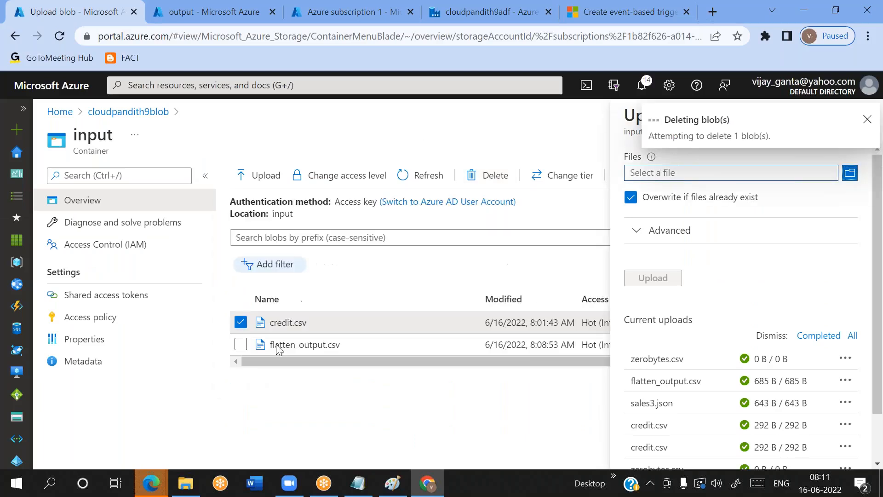
Refresh the pipeline runs and look for a run started by the deletion of credit.csv
click(483, 20)
click(471, 144)
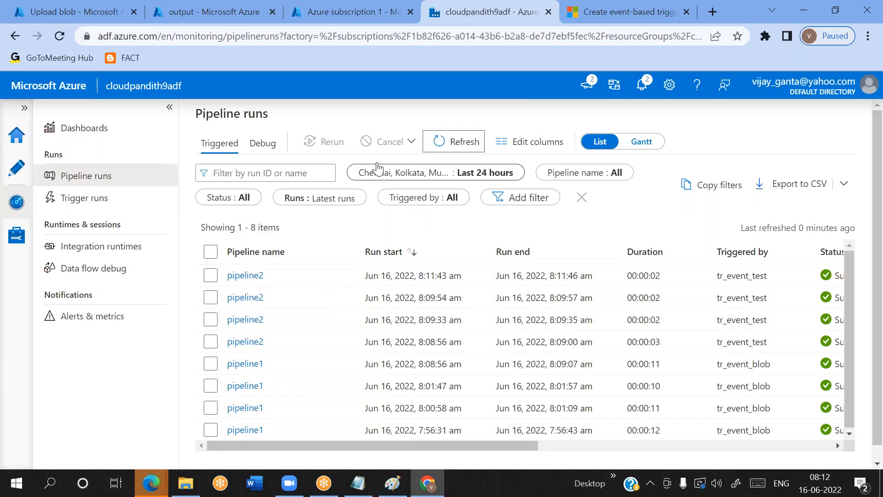
click(445, 142)
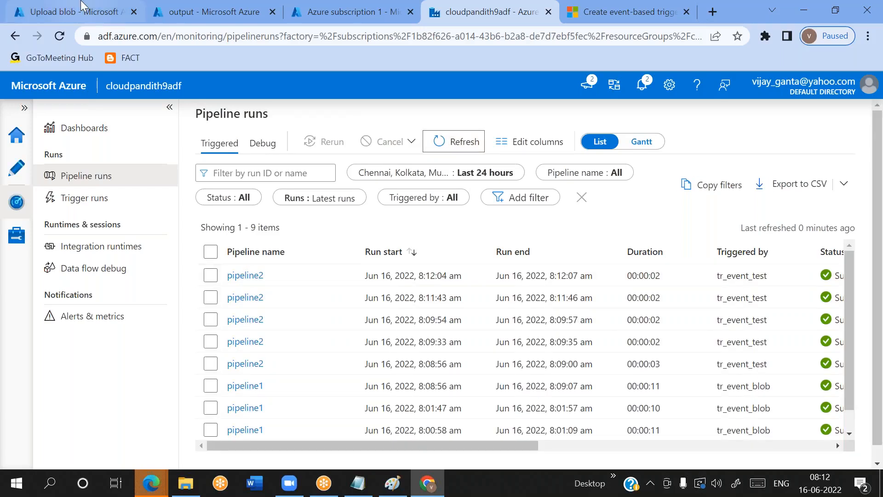
Upload allcust.csv from the set-comma folder to the input container, with overwriting of existing files enabled
click(121, 10)
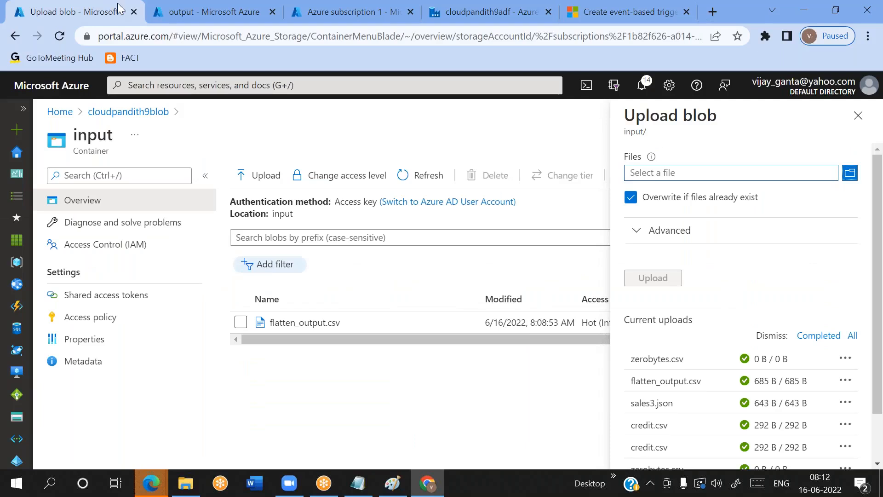
click(675, 173)
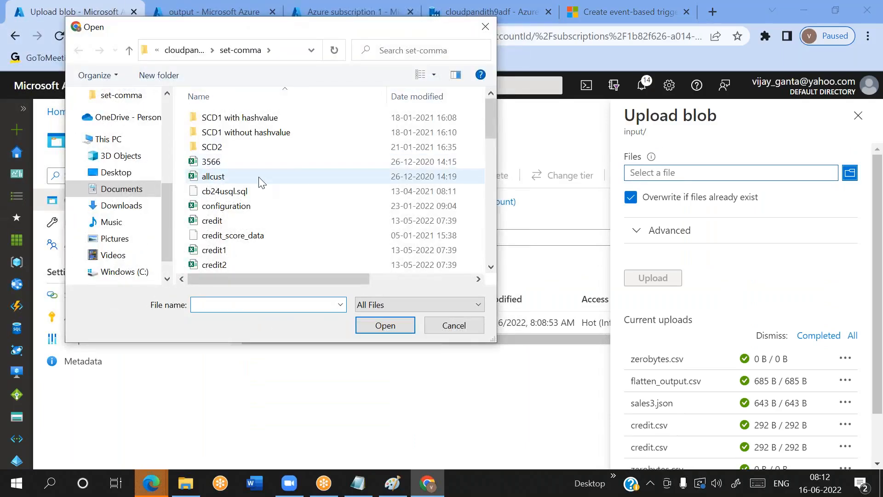
click(224, 175)
click(386, 329)
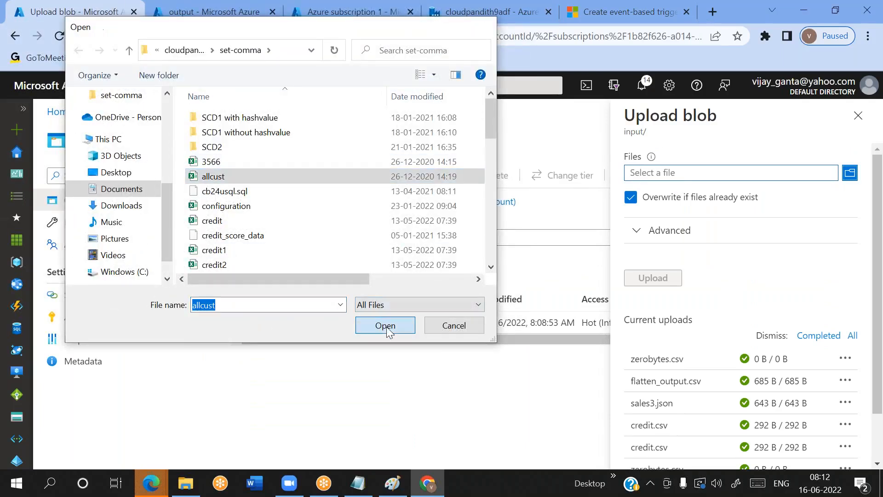
click(653, 278)
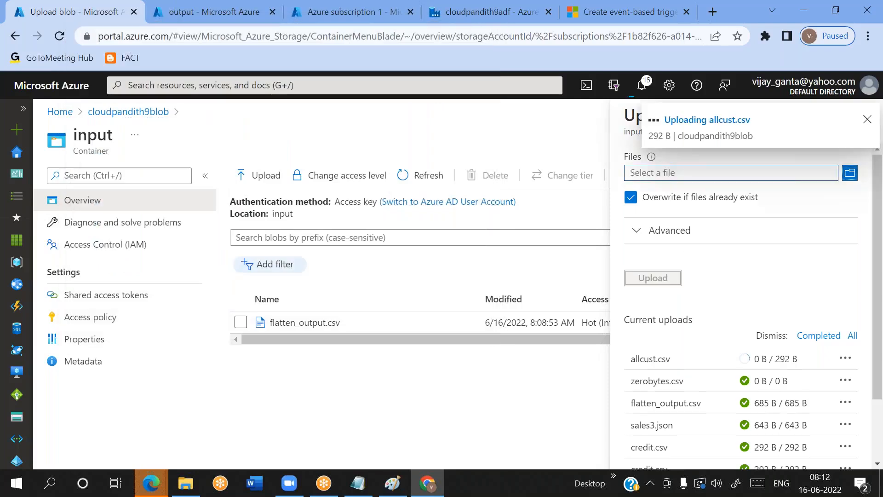
Refresh the pipeline runs to check which pipelines the allcust.csv upload started, and compare with the blobs in the input container
click(435, 21)
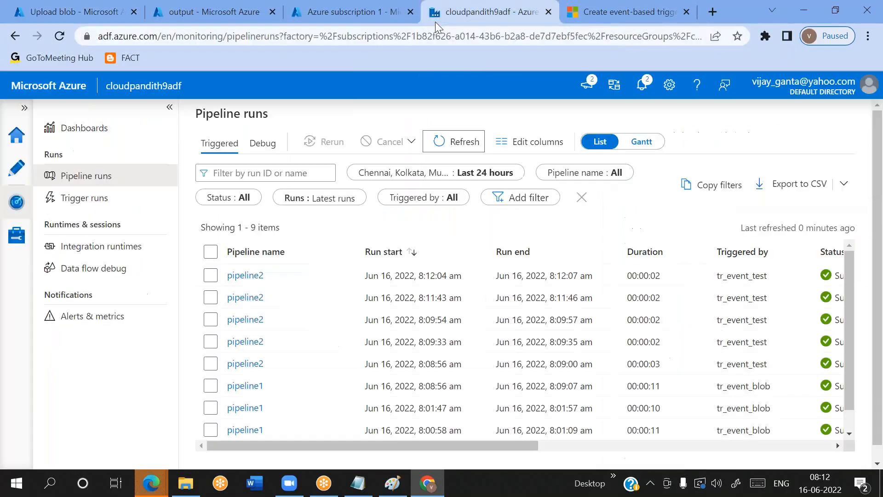
click(462, 144)
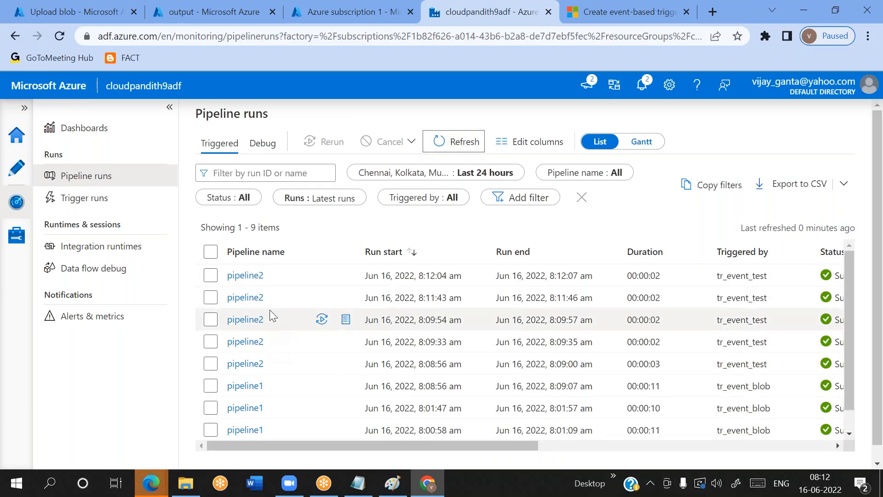
click(468, 144)
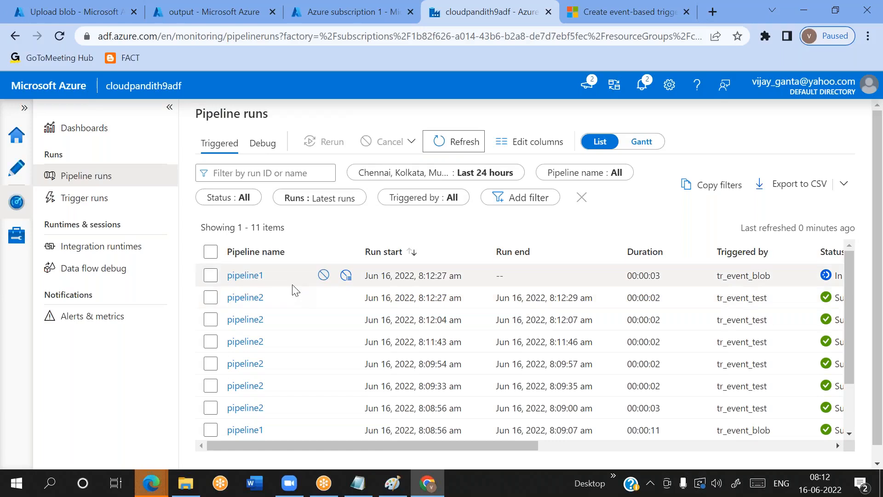
click(105, 10)
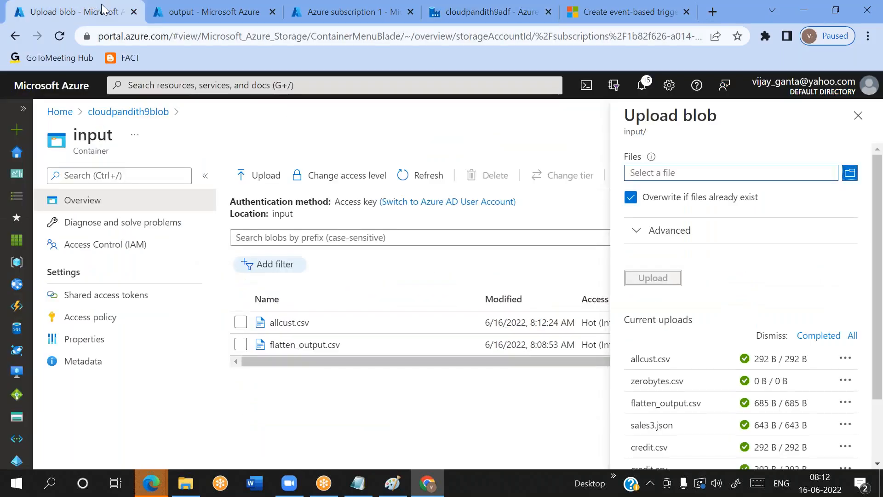
click(449, 21)
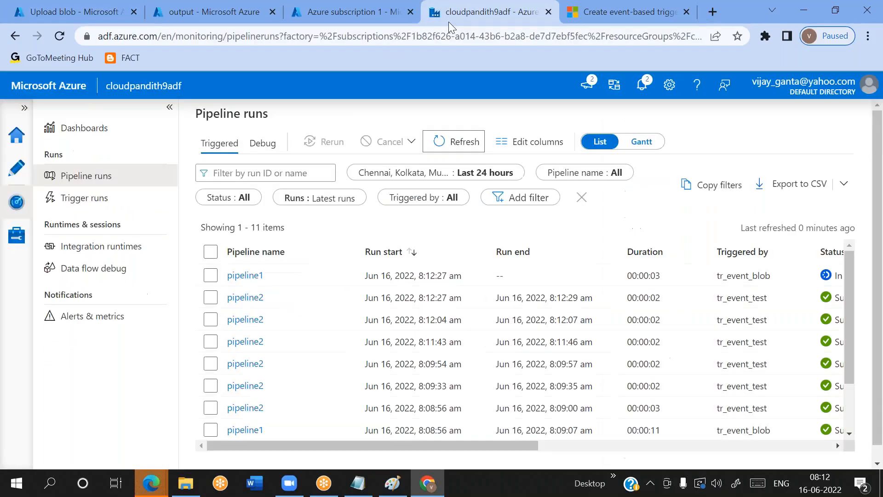
click(465, 144)
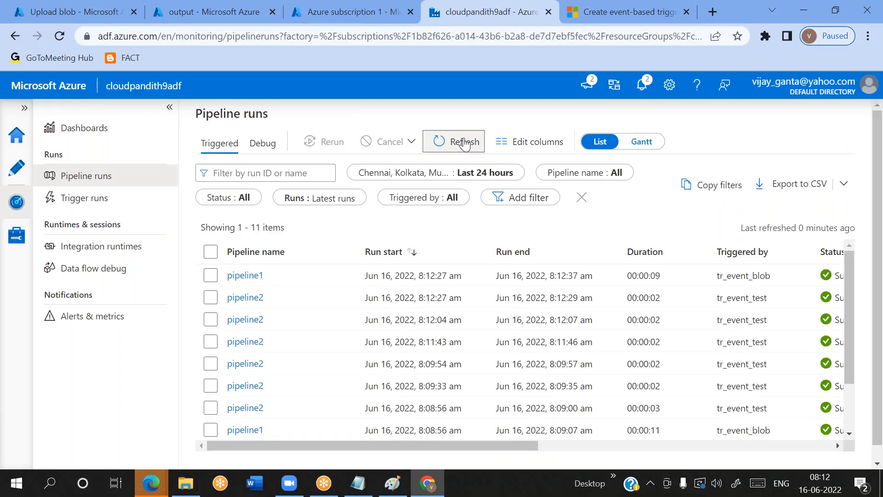
click(464, 144)
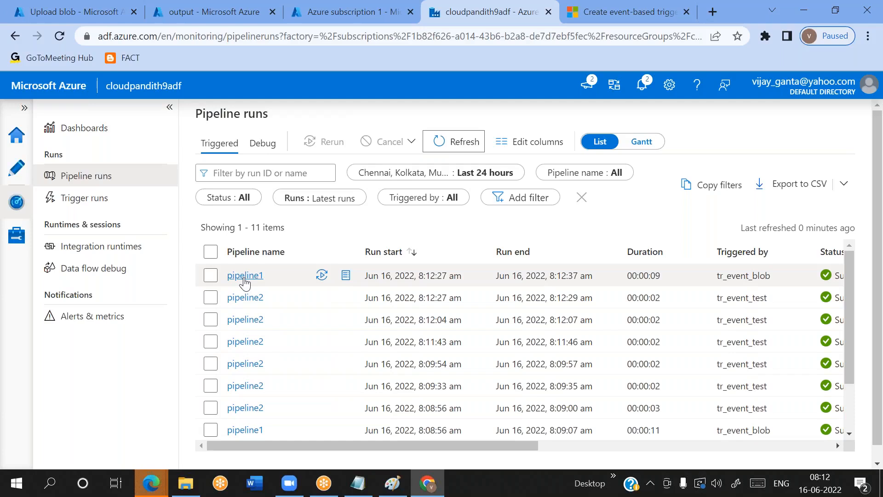
Upload sales3.json from the set-json folder to the input container, with overwriting of existing files enabled
click(92, 11)
click(650, 178)
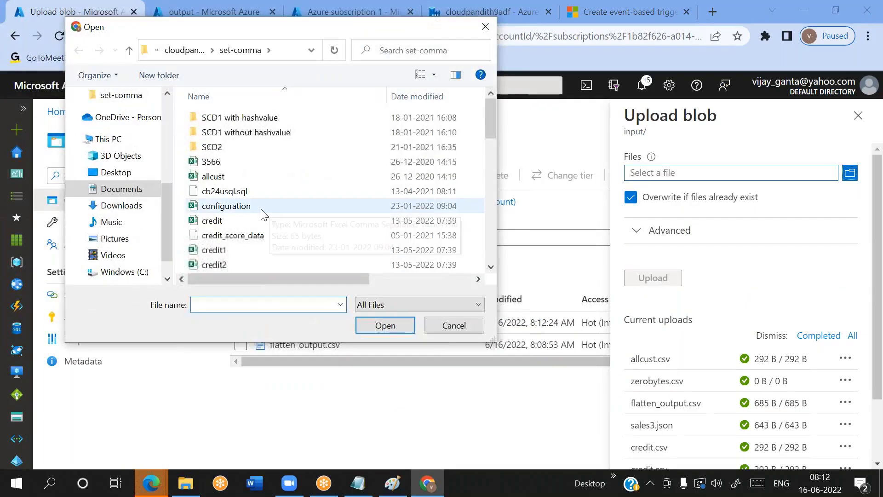
click(185, 50)
scroll(274, 238, down, 2)
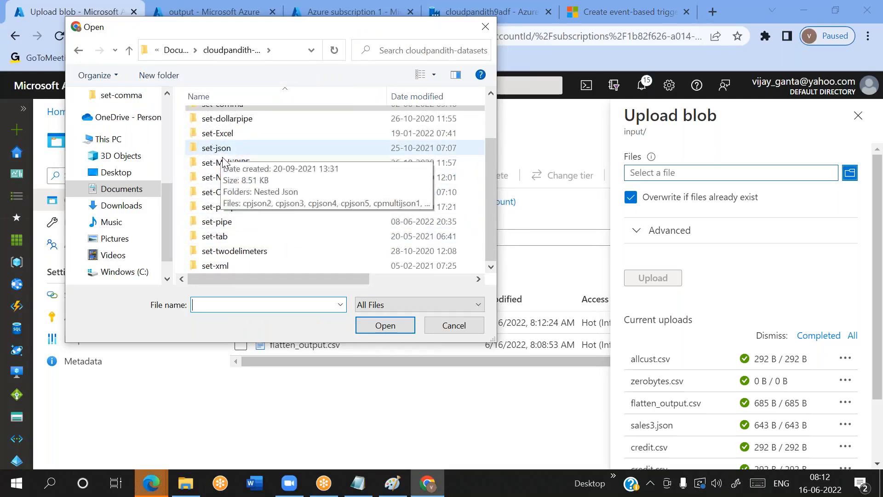
double_click(235, 207)
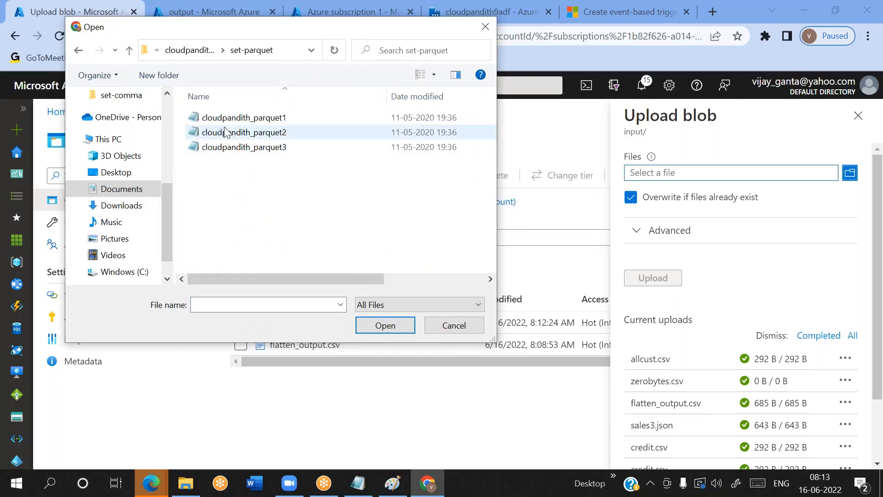
click(195, 51)
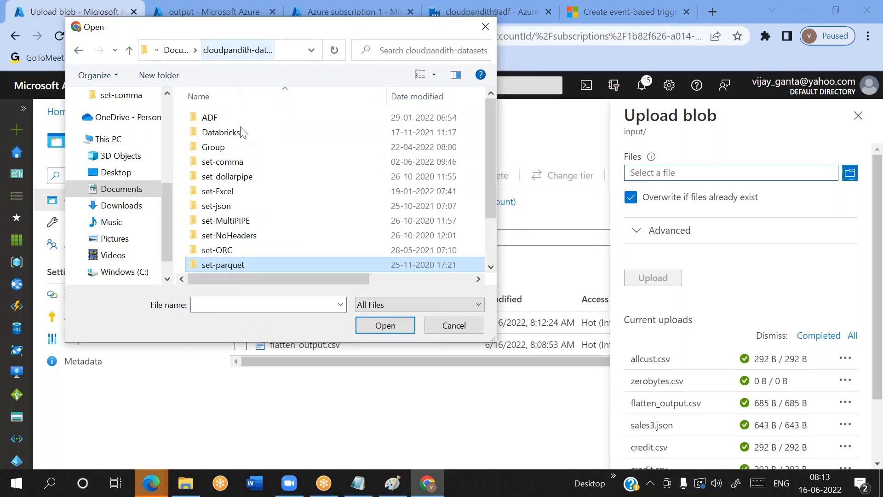
double_click(232, 206)
click(231, 166)
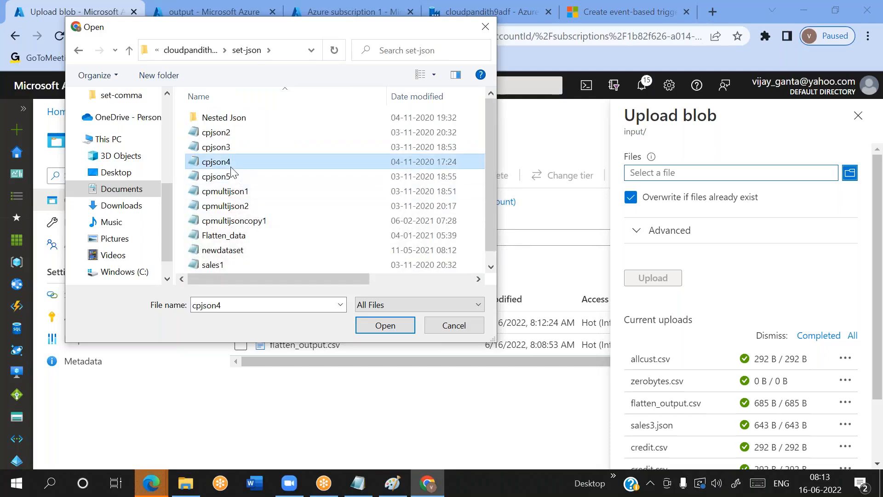
scroll(226, 246, down, 1)
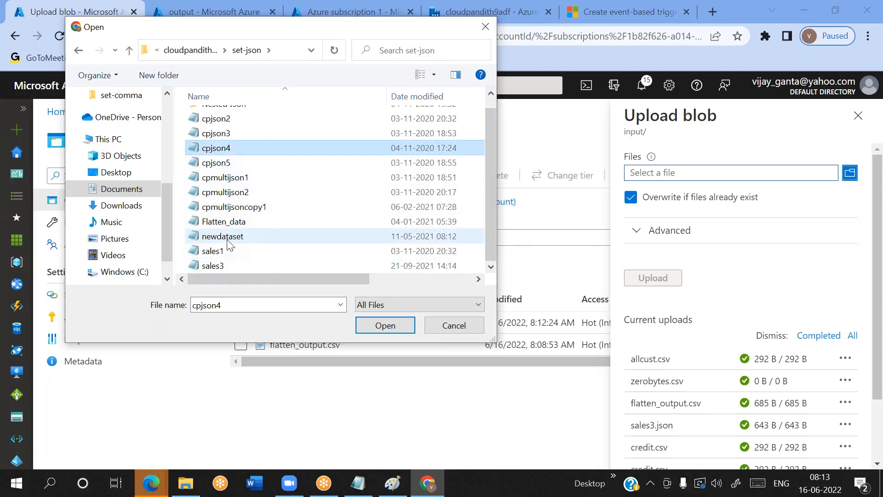
click(224, 265)
click(385, 325)
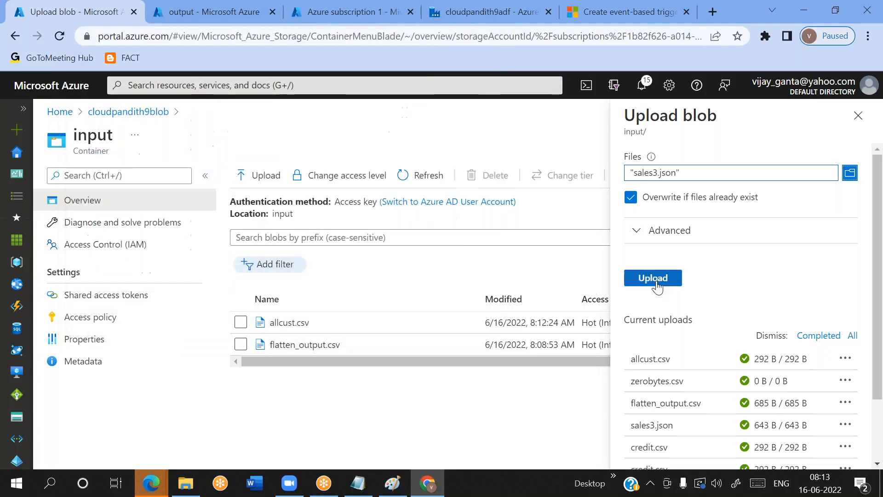
Refresh the pipeline runs in cloudpandith9adf to check which pipelines the sales3.json upload started
click(469, 21)
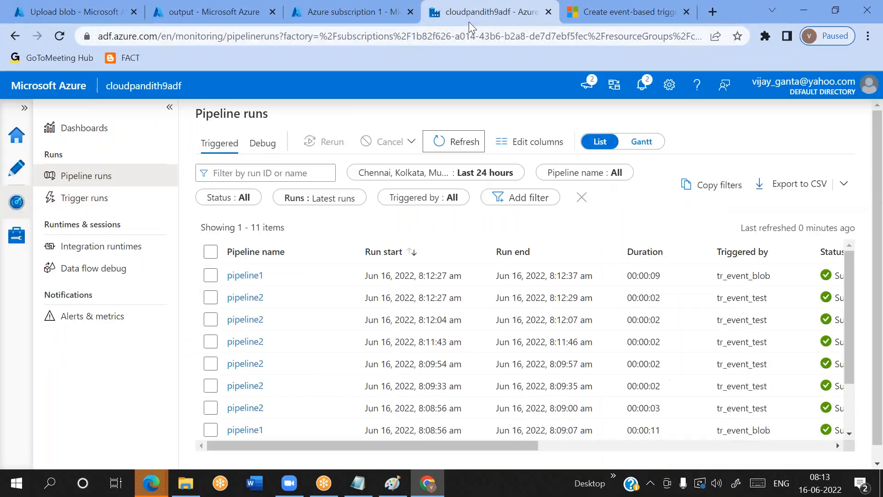
click(458, 144)
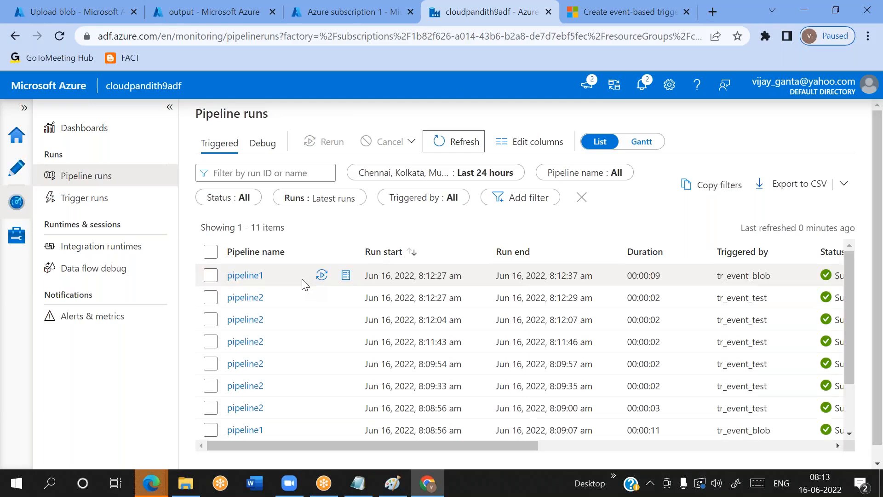
click(468, 146)
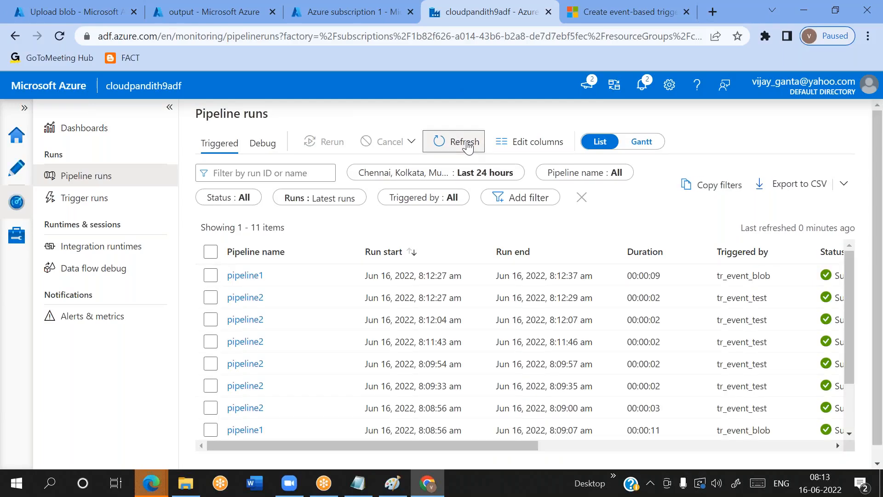
click(469, 146)
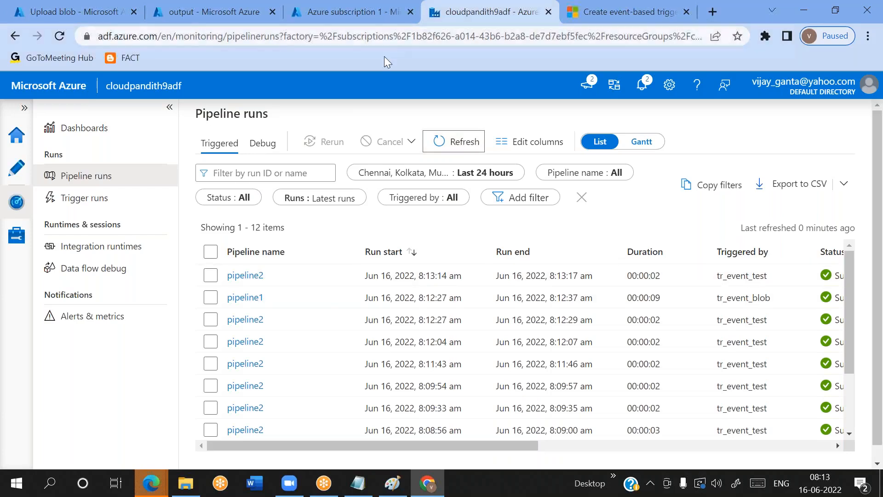
Open pipeline2 for authoring and inspect its attached tr_event_test storage event trigger without changing it
click(17, 168)
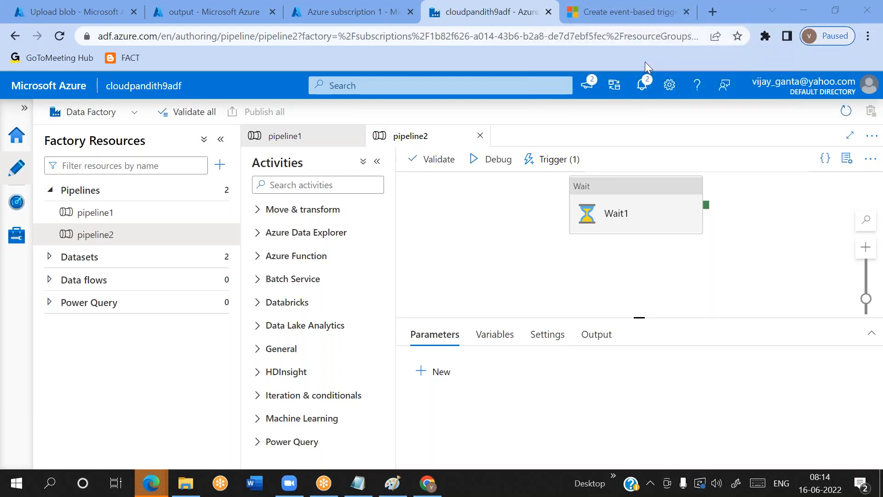
click(556, 162)
click(546, 205)
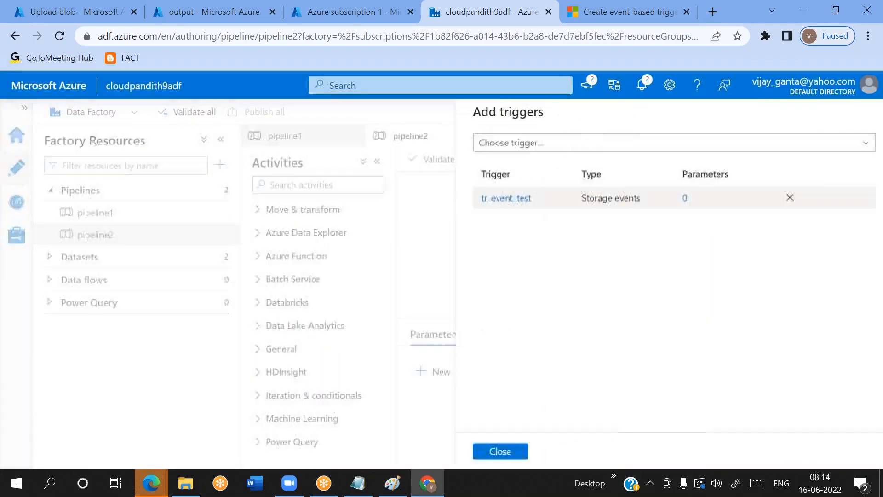
click(496, 202)
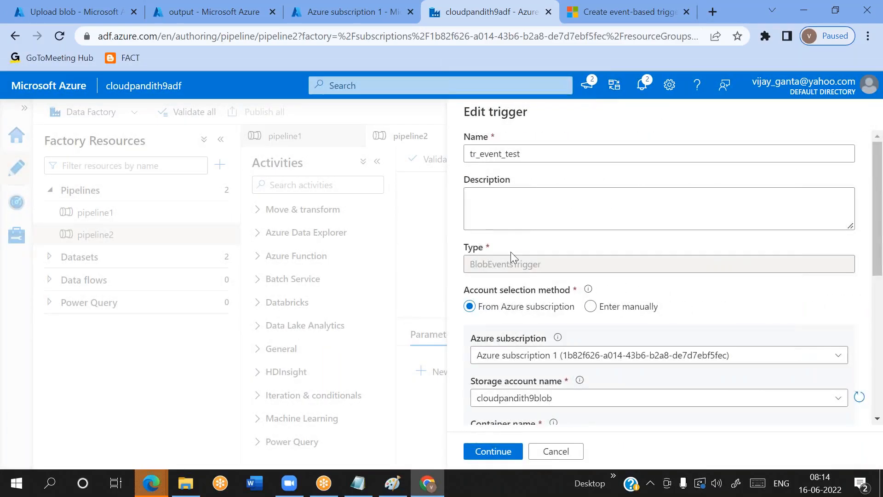
click(564, 451)
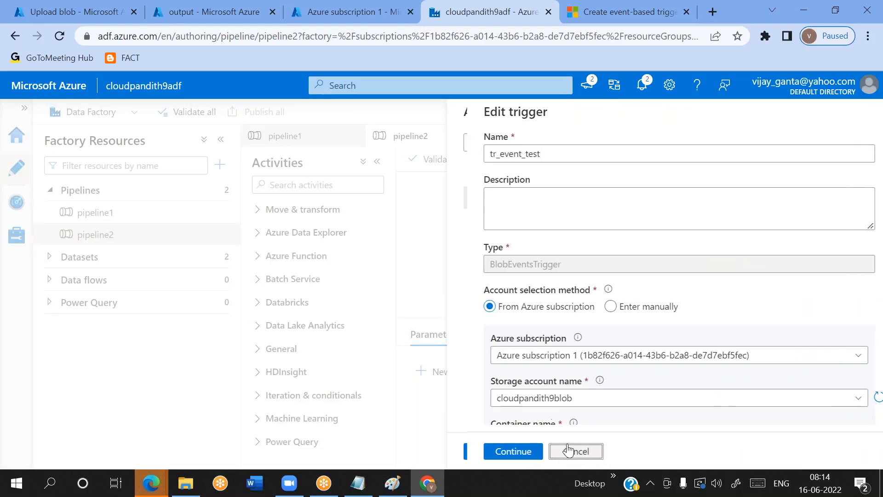
click(490, 451)
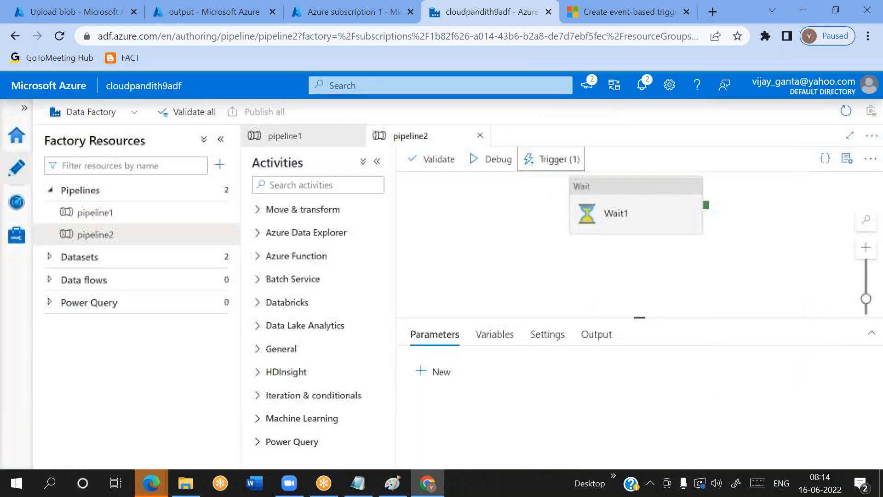
click(552, 159)
click(541, 205)
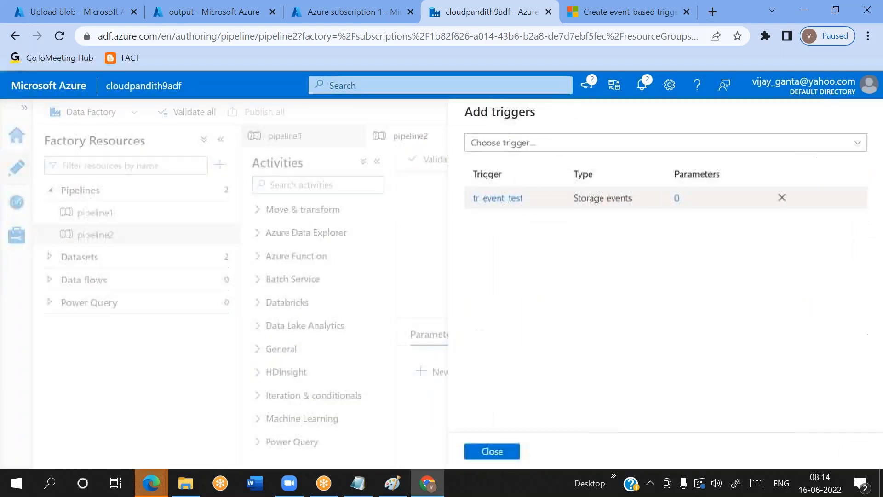
click(504, 451)
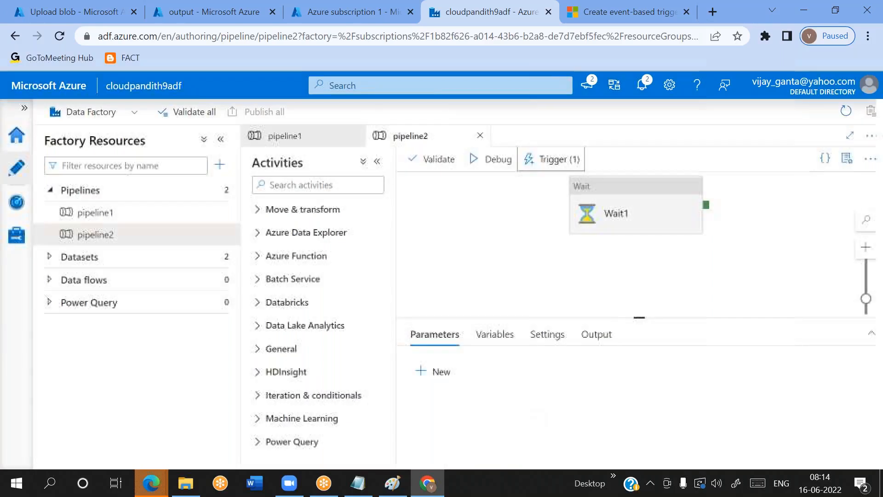
Edit pipeline2's tr_event_test trigger so the blob path ends with ".csv,.json", and save the trigger
click(541, 160)
click(529, 205)
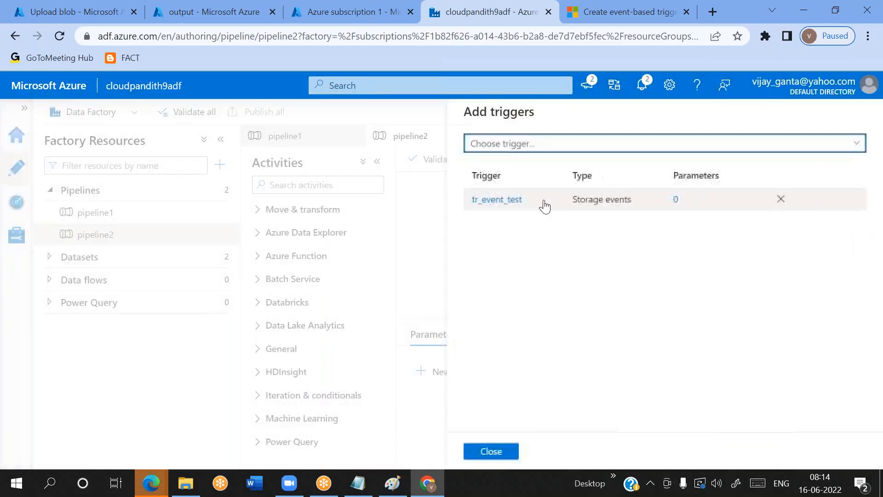
click(522, 207)
scroll(556, 345, down, 5)
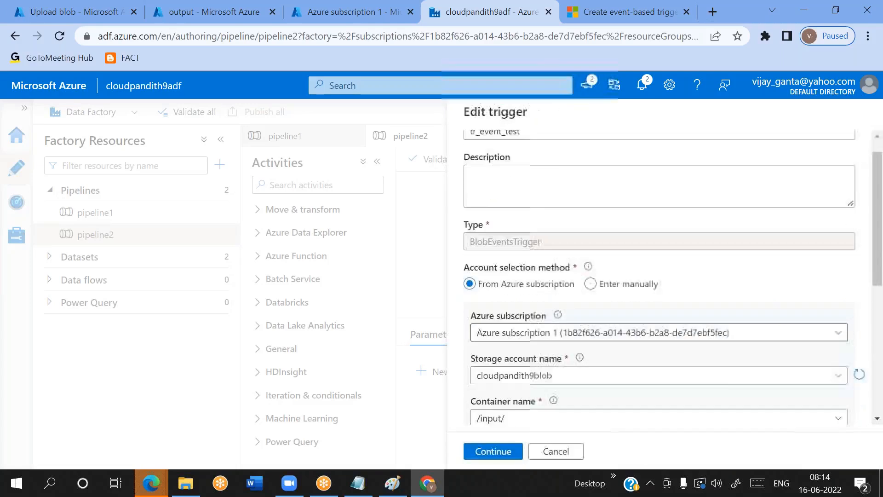
click(521, 328)
text(.c)
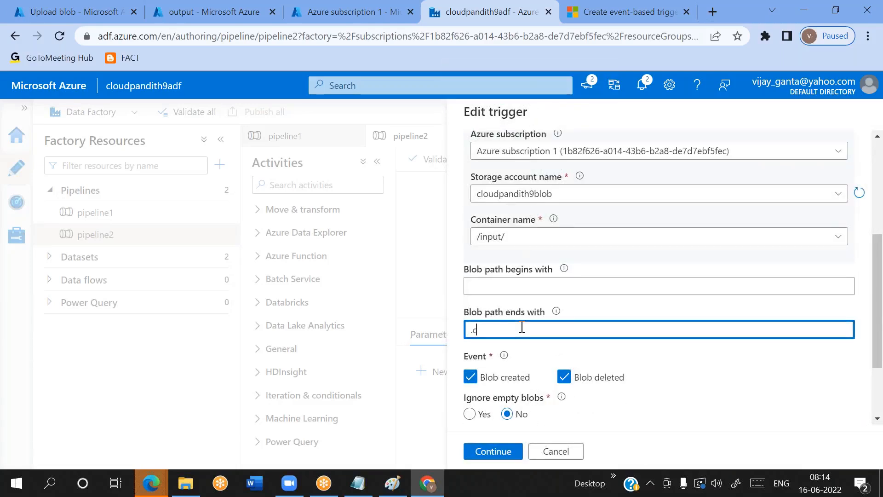
text(sv,.parquet)
double_click(508, 328)
text(json)
click(493, 453)
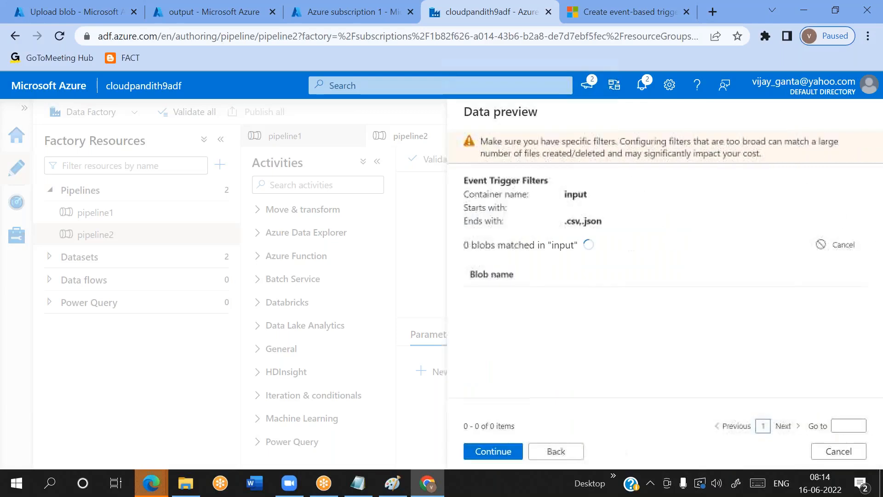
click(479, 454)
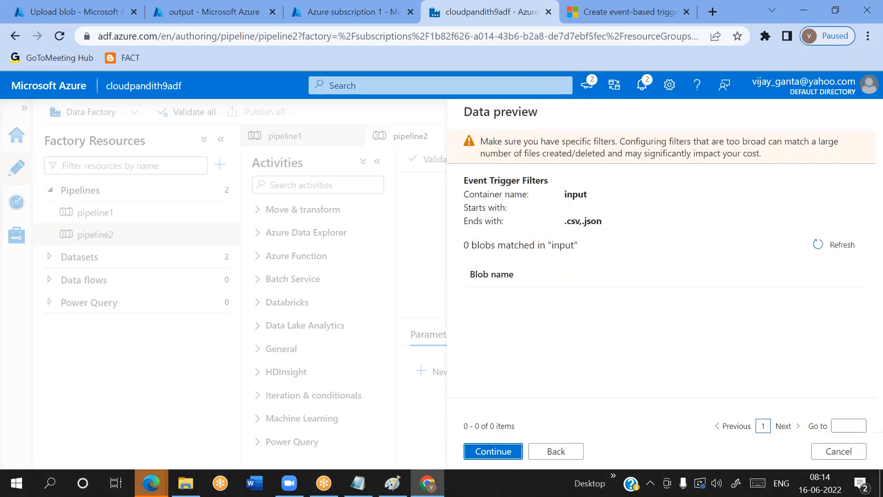
click(491, 451)
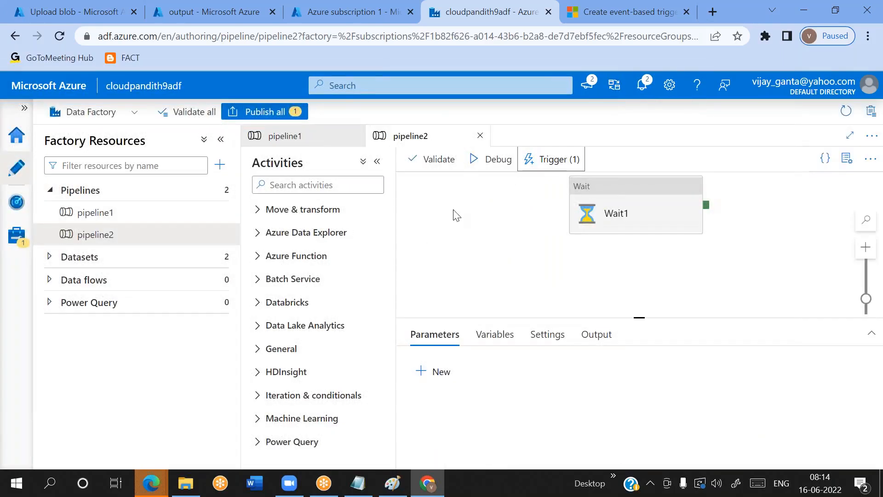
Reopen the tr_event_test trigger and preview which blobs in the input container match the ".csv,.json" ending filter
click(534, 159)
click(542, 203)
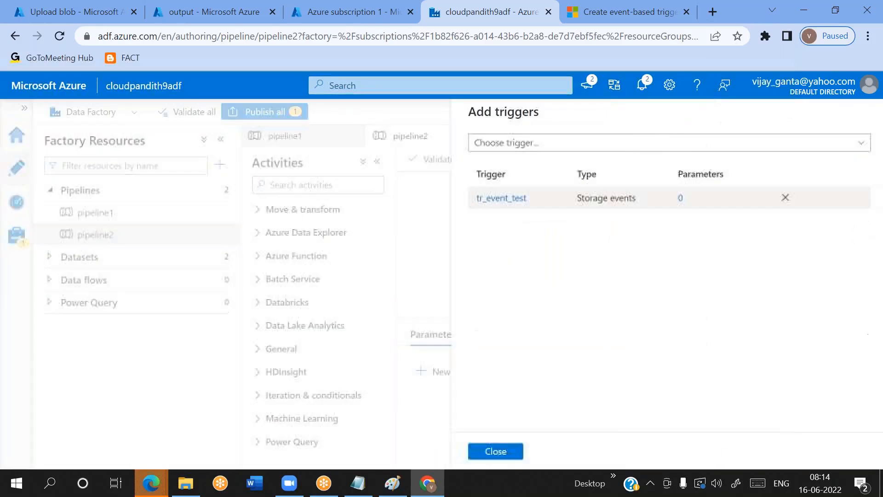
click(506, 199)
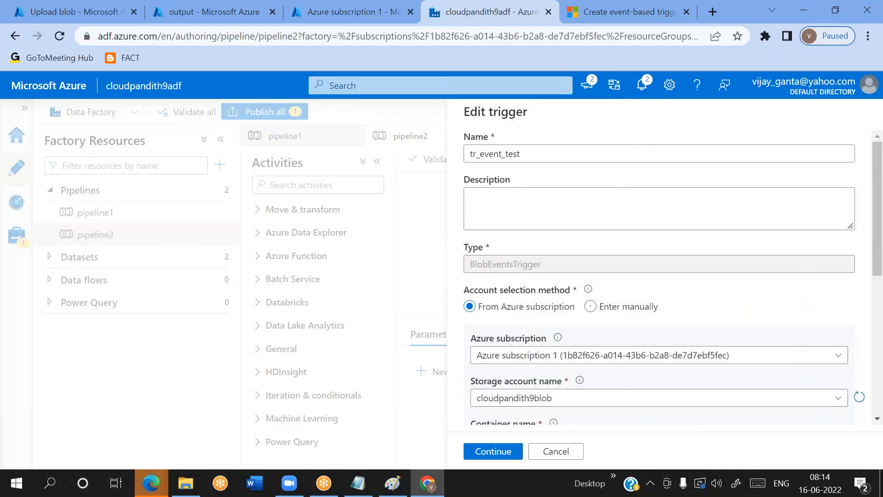
click(502, 451)
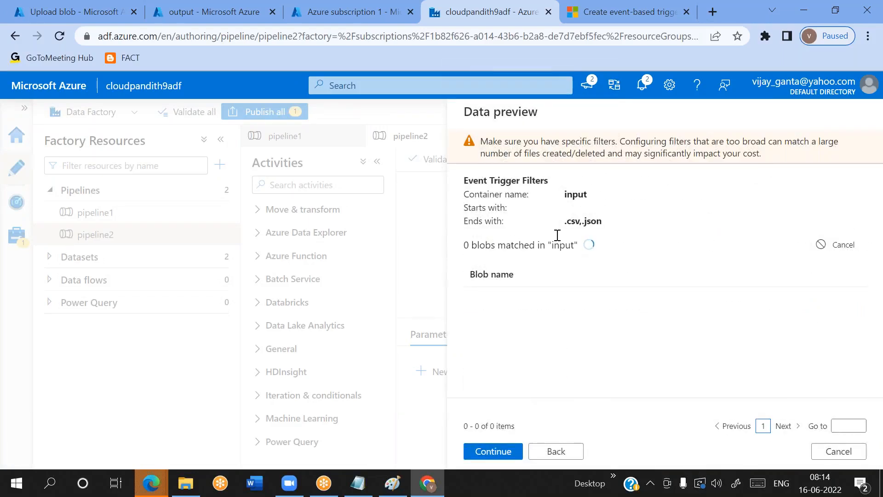
drag(566, 219, 603, 221)
drag(566, 194, 532, 447)
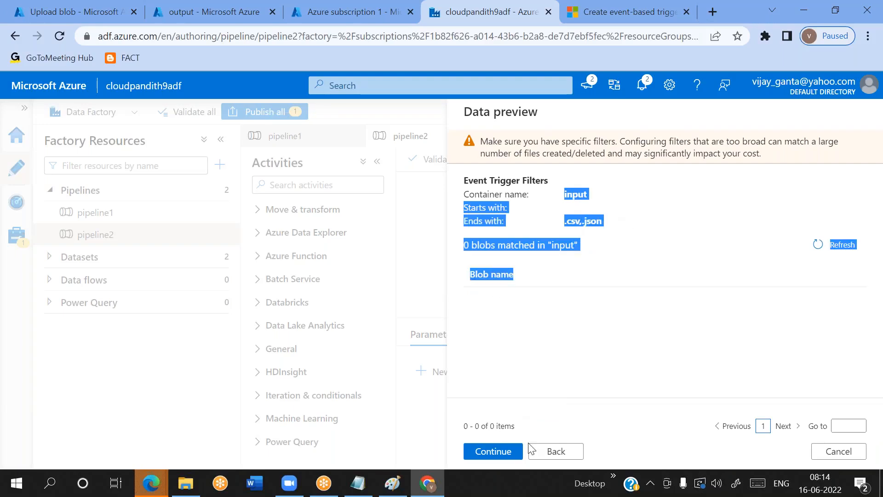
click(557, 450)
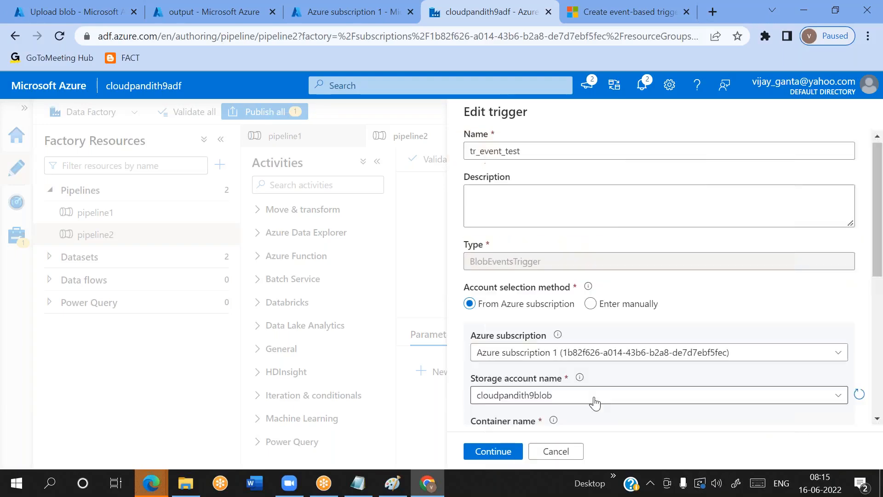
Clear the blob path ending filter of tr_event_test and preview the matching blobs
scroll(569, 373, down, 4)
click(523, 367)
key(ctrl+a)
key(BackSpace)
click(494, 452)
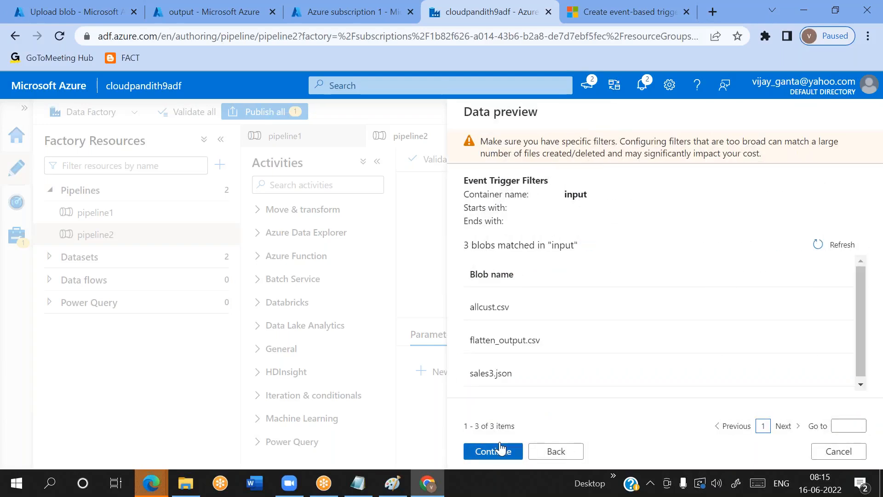
click(554, 453)
Try the blob path ending ".csv,.parquet" in tr_event_test and preview the matching blobs
click(507, 359)
text(.csv)
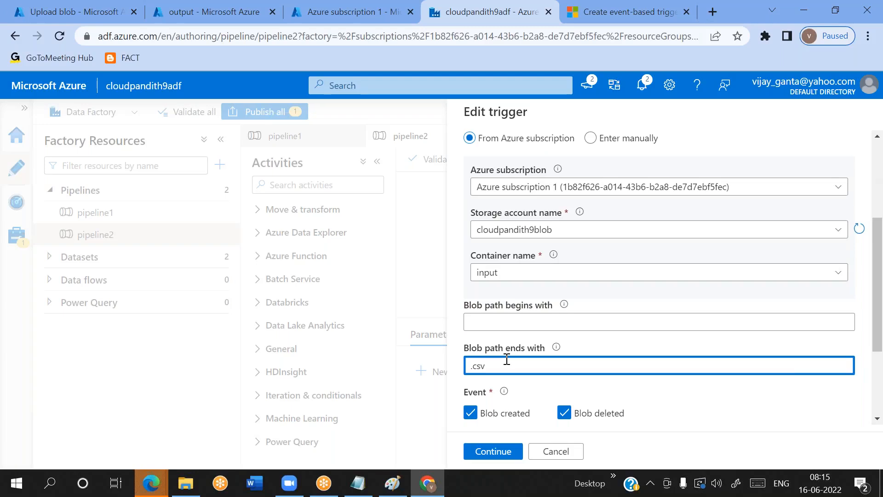
text(,.parquet)
click(508, 446)
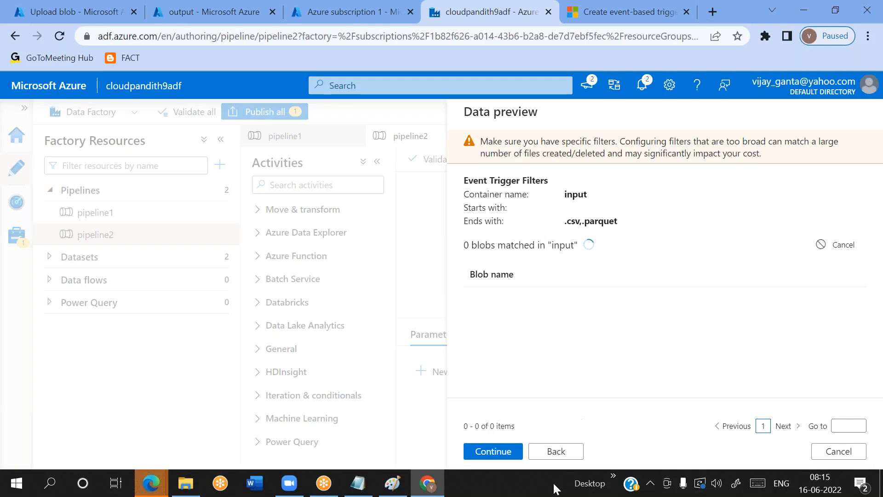
click(556, 453)
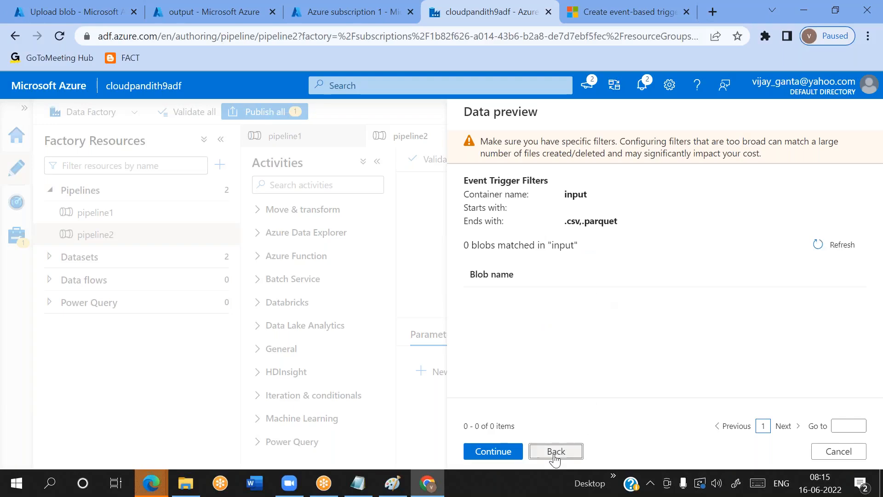
Try the blob path ending ".csv;.parquet" in tr_event_test and preview the matching blobs
click(488, 367)
text(.csv;.parquet)
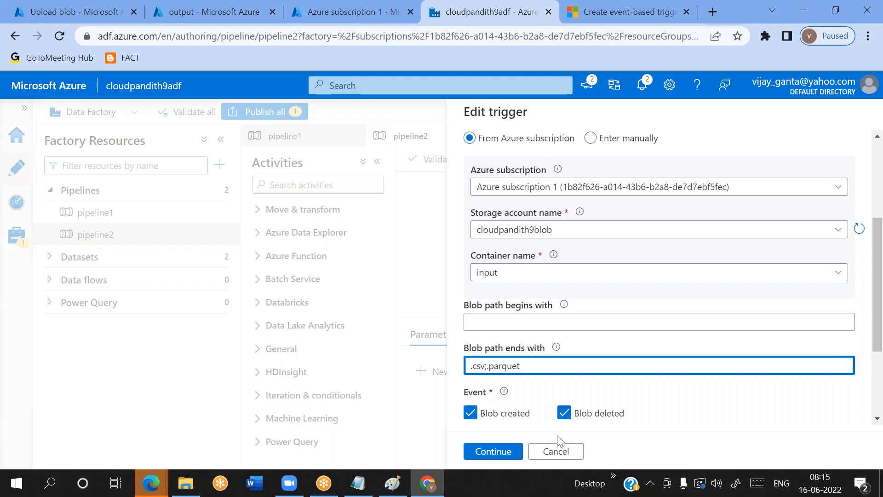
click(513, 458)
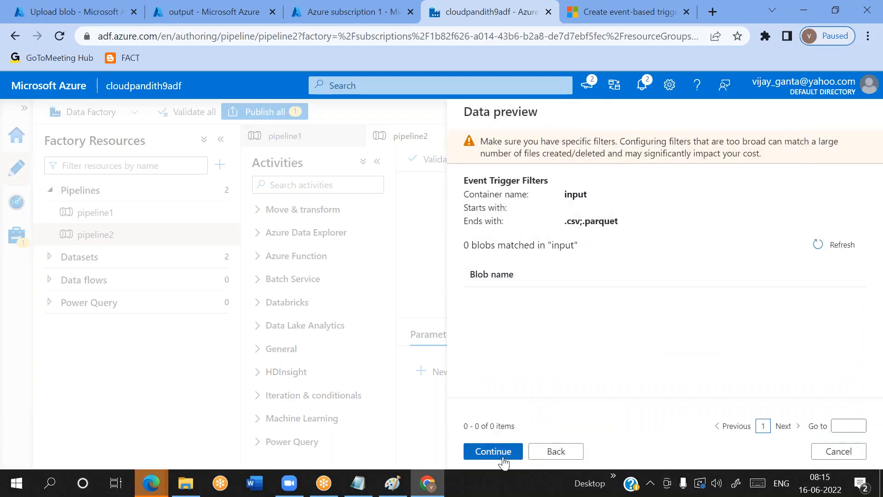
Discard the unsaved edits to the tr_event_test trigger and return to the pipeline2 canvas
click(565, 456)
click(562, 453)
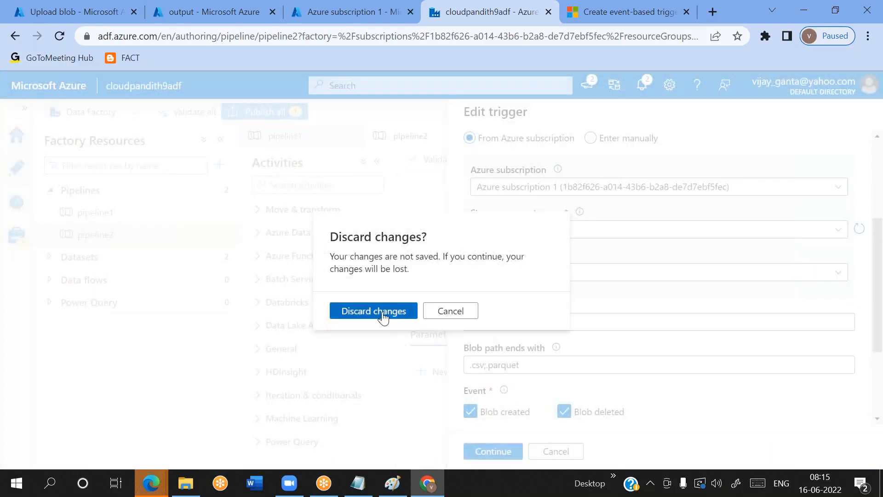
click(385, 314)
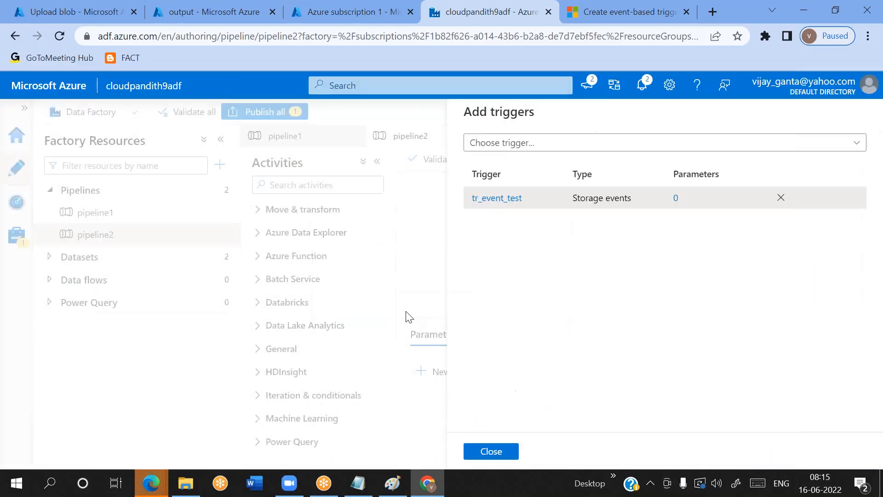
click(488, 453)
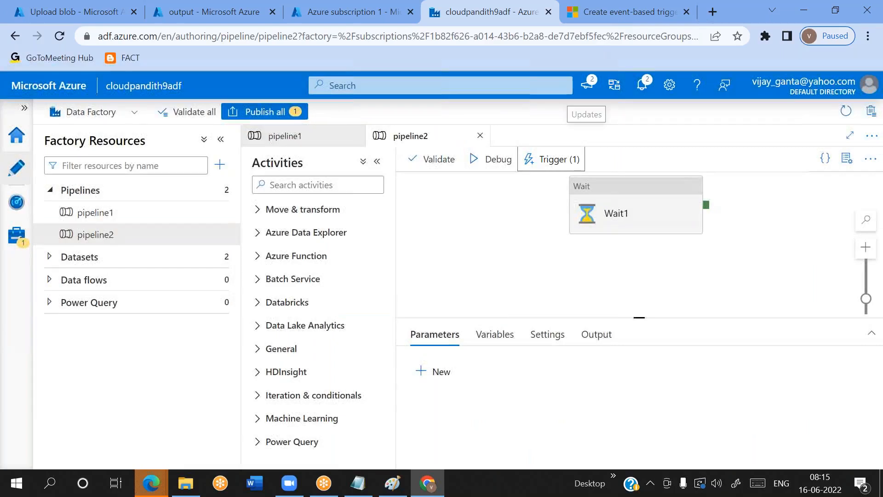
Attach the existing tr_event_blob trigger to pipeline2 as an additional trigger and save it
click(551, 161)
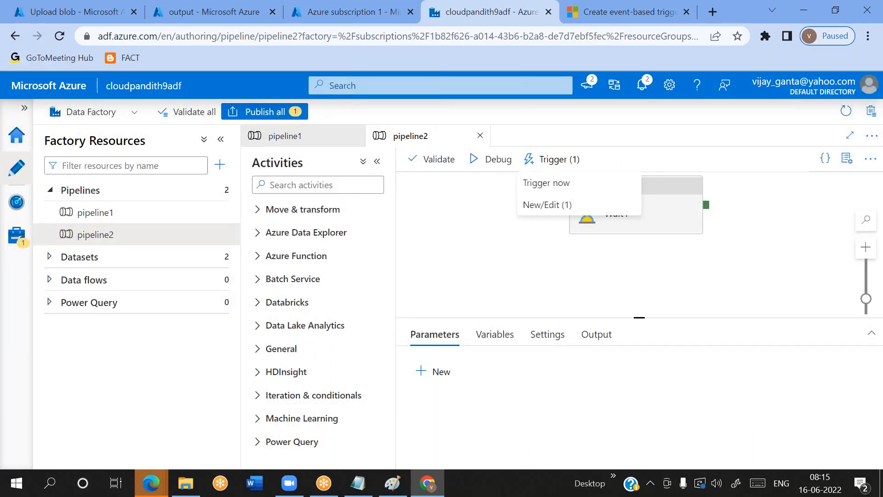
click(537, 203)
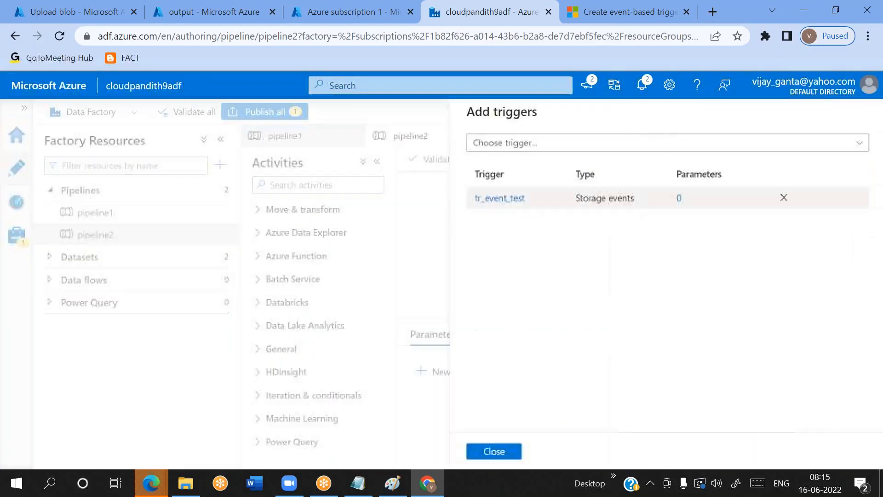
click(499, 148)
click(508, 212)
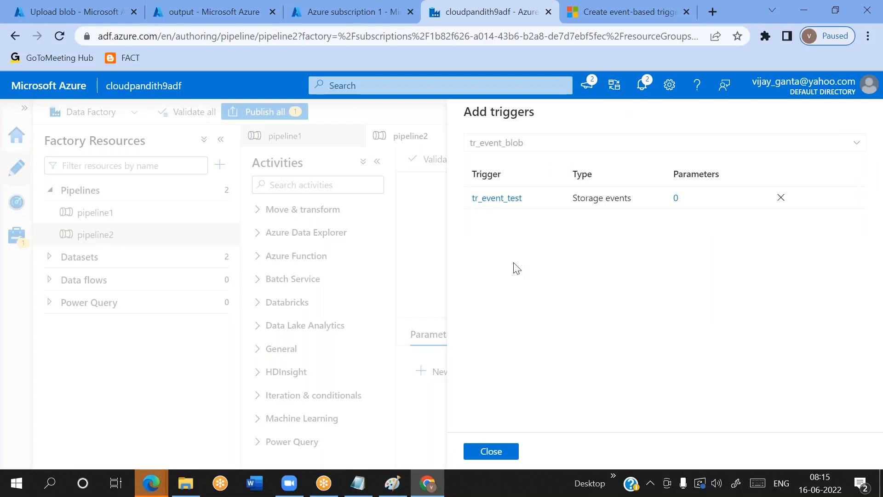
click(493, 452)
click(493, 451)
click(551, 451)
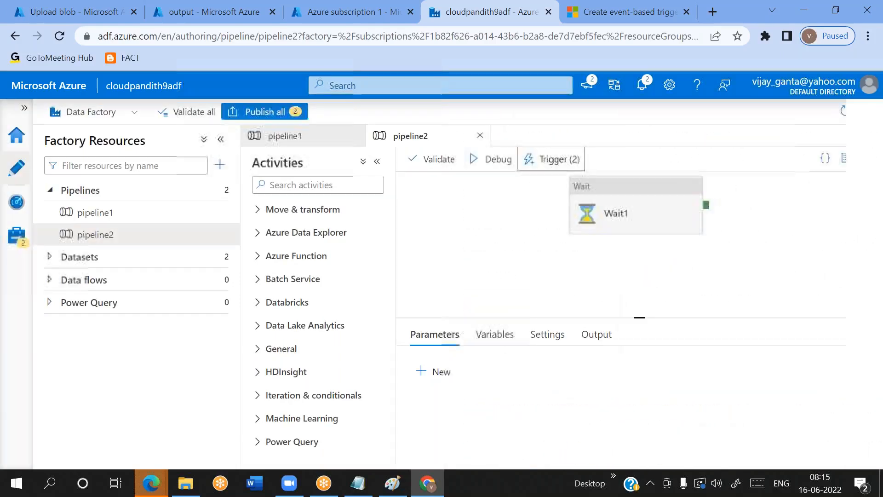
click(550, 159)
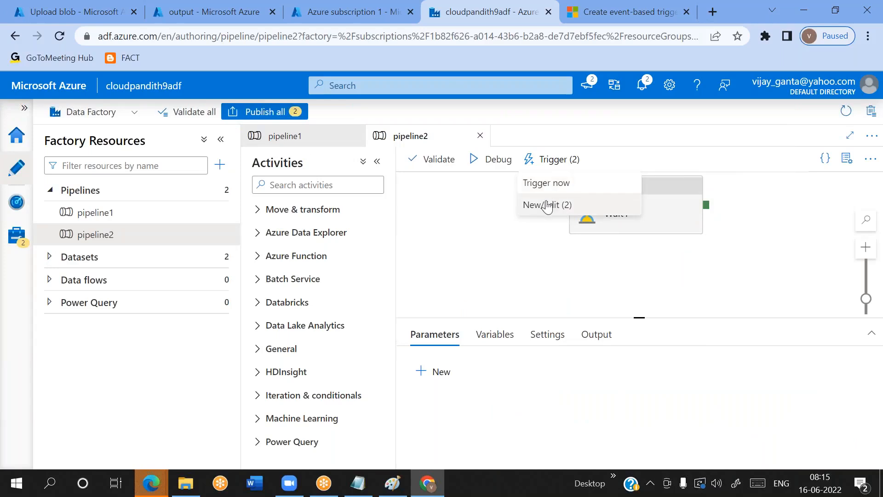
click(534, 205)
click(515, 144)
click(494, 190)
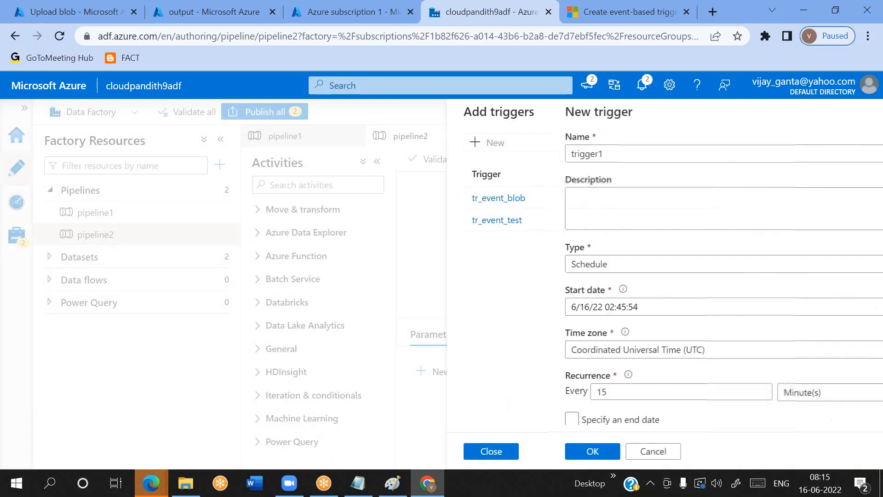
click(552, 451)
click(504, 453)
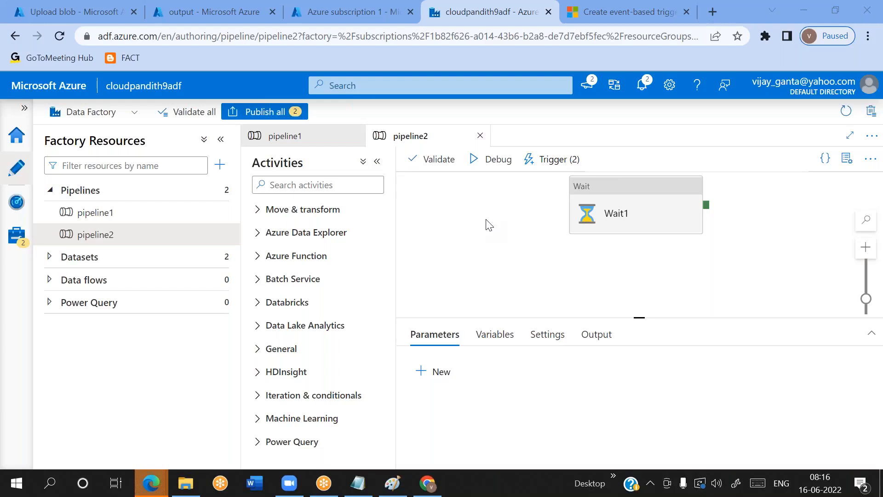
click(496, 340)
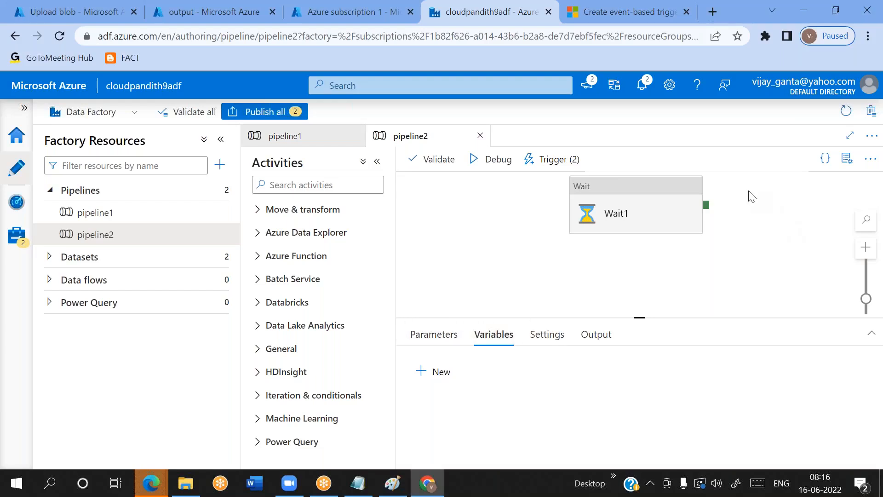